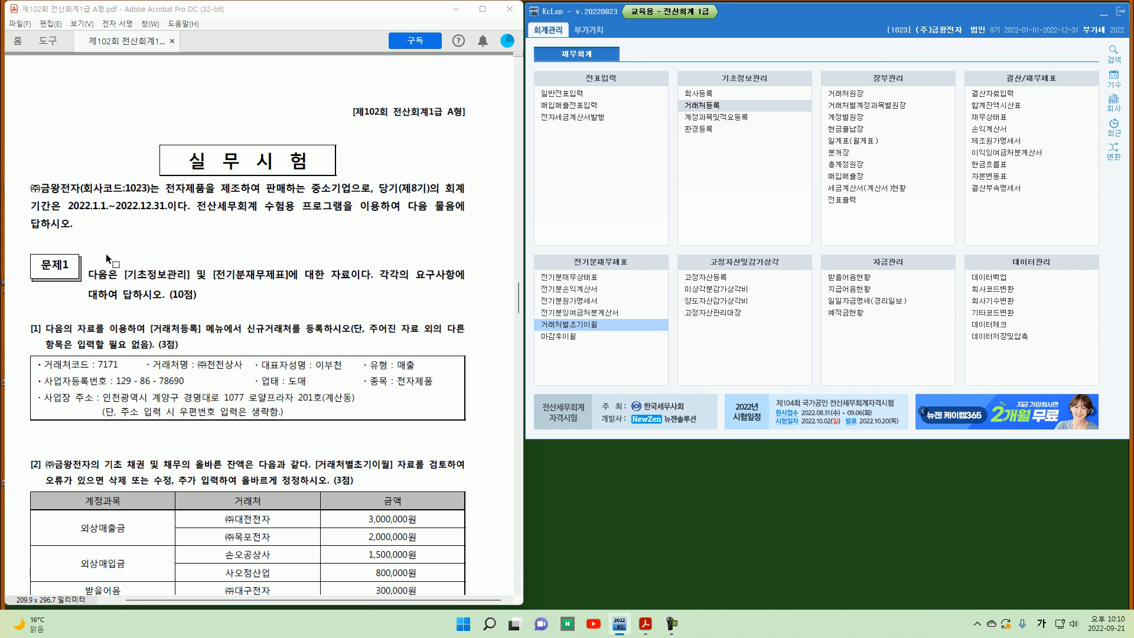
Step: Read question [1] of the exam paper about registering a new customer
scroll(92, 253, down, 3)
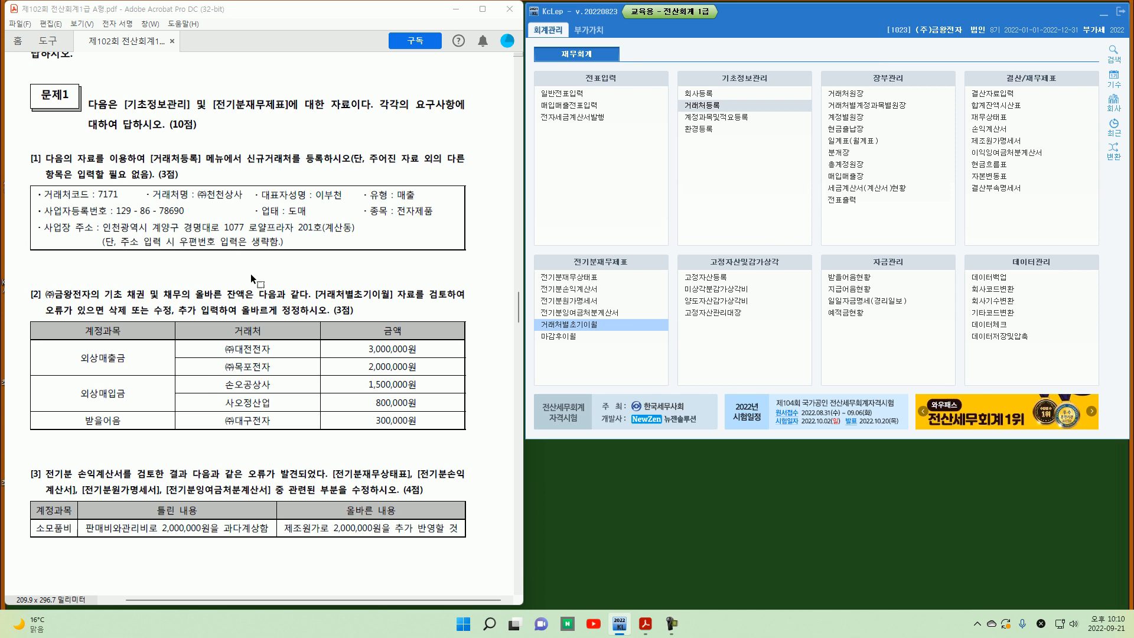
mouse_move(40, 152)
mouse_down()
mouse_move(18, 162)
mouse_move(39, 171)
mouse_up()
drag(152, 168, 226, 167)
mouse_move(256, 180)
mouse_down()
mouse_move(240, 160)
mouse_move(266, 169)
mouse_up()
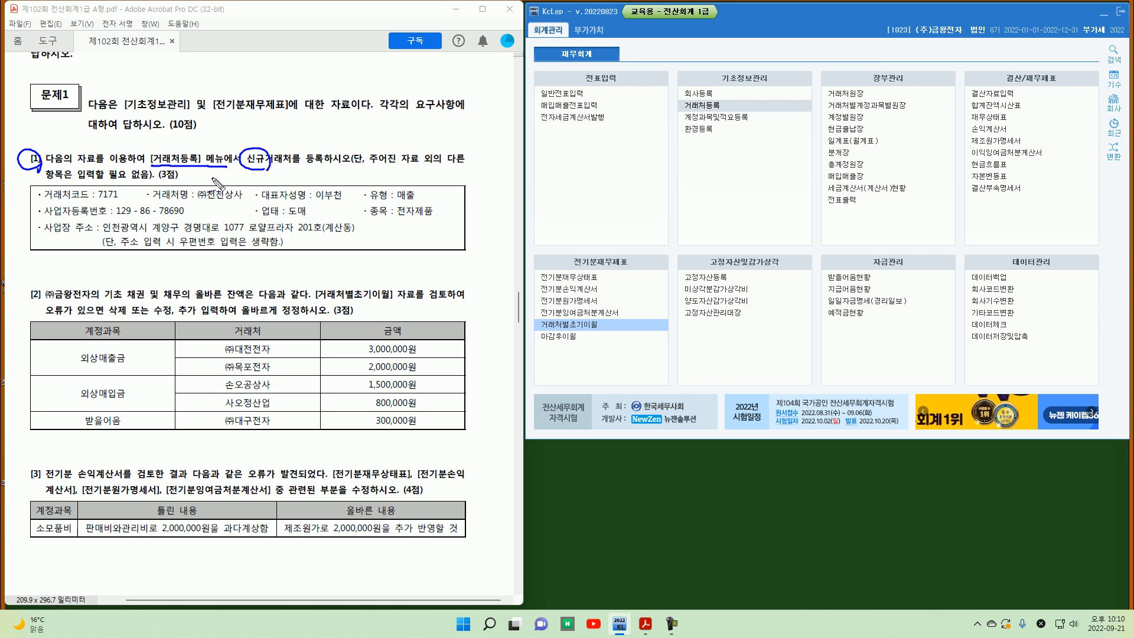
key(Escape)
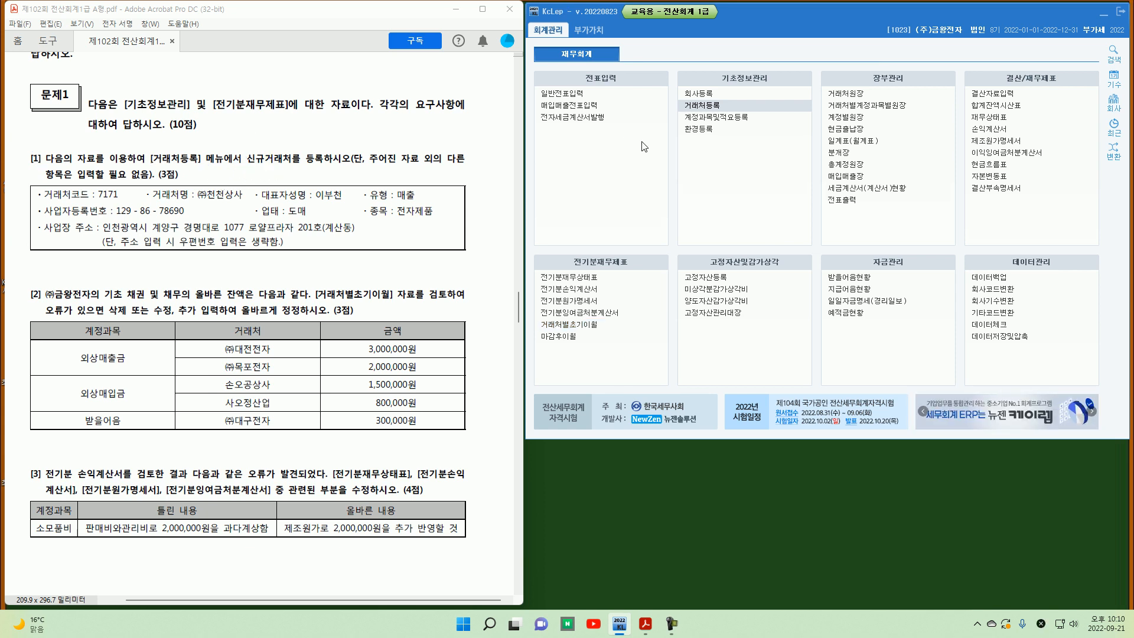
Step: Open customer registration and add customer code 07171 named (주)천천상사 with type 매출
click(713, 108)
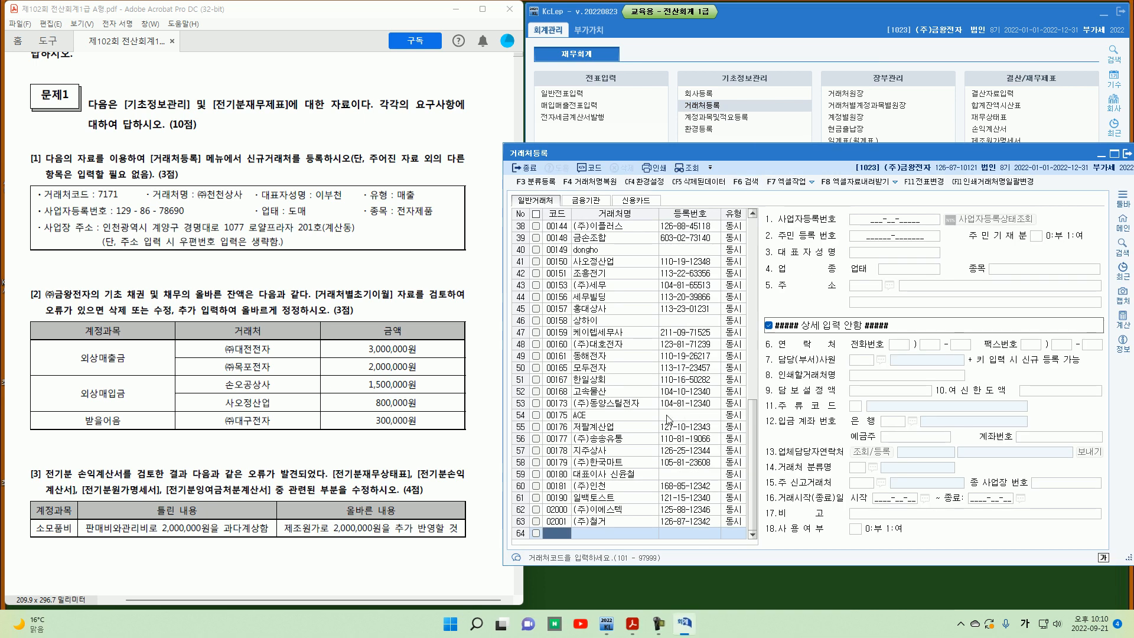
text(7171)
key(Return)
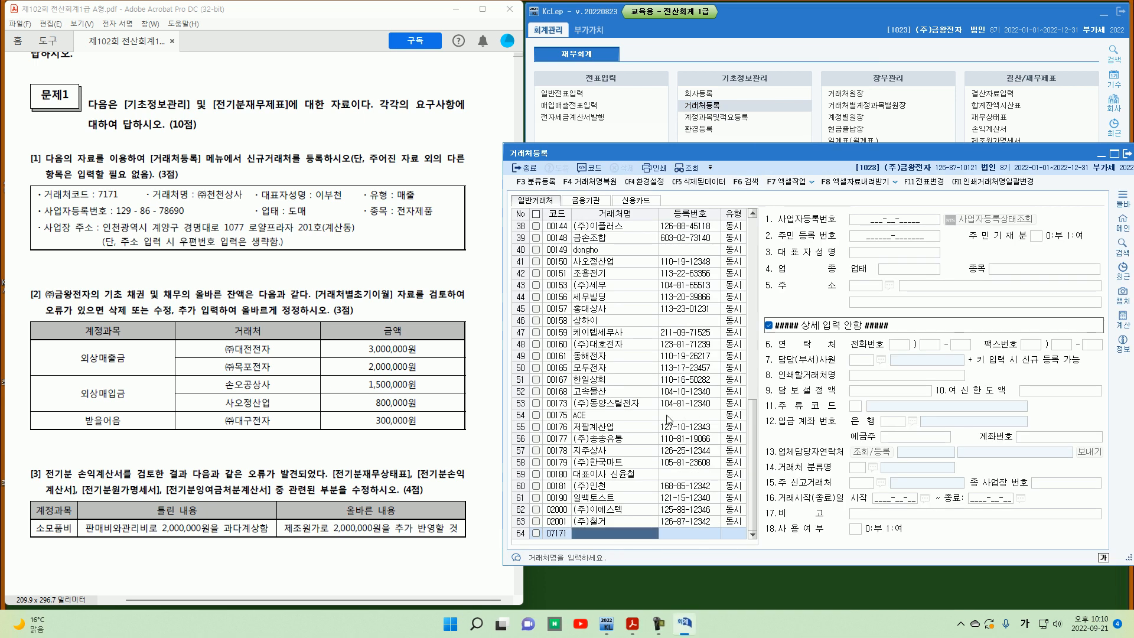
text((주))
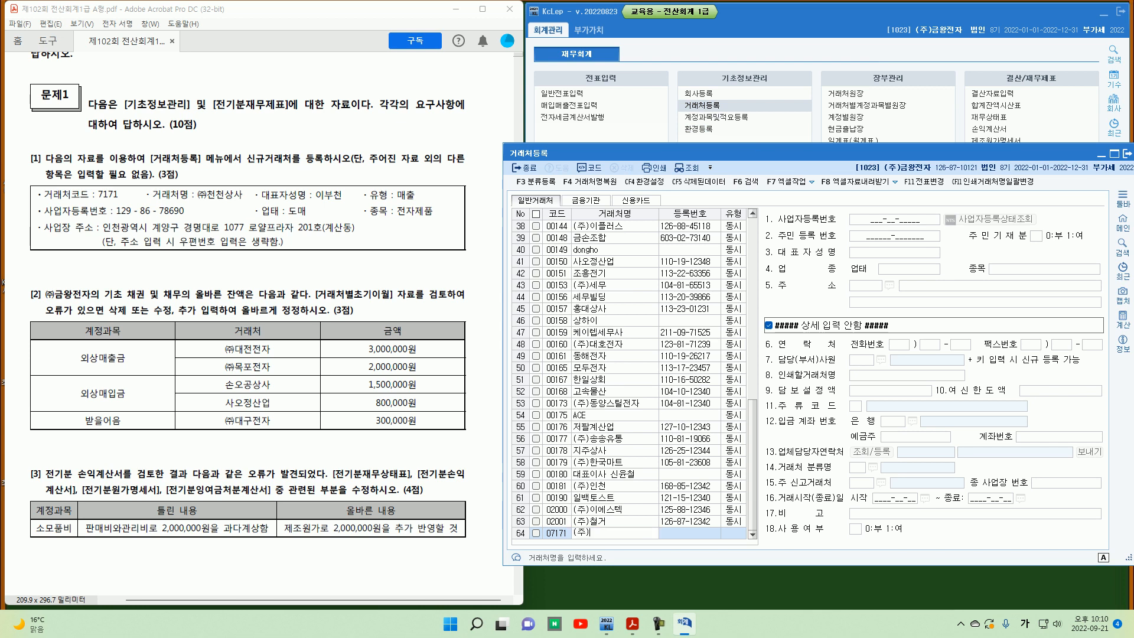
text(천천상사)
key(Return)
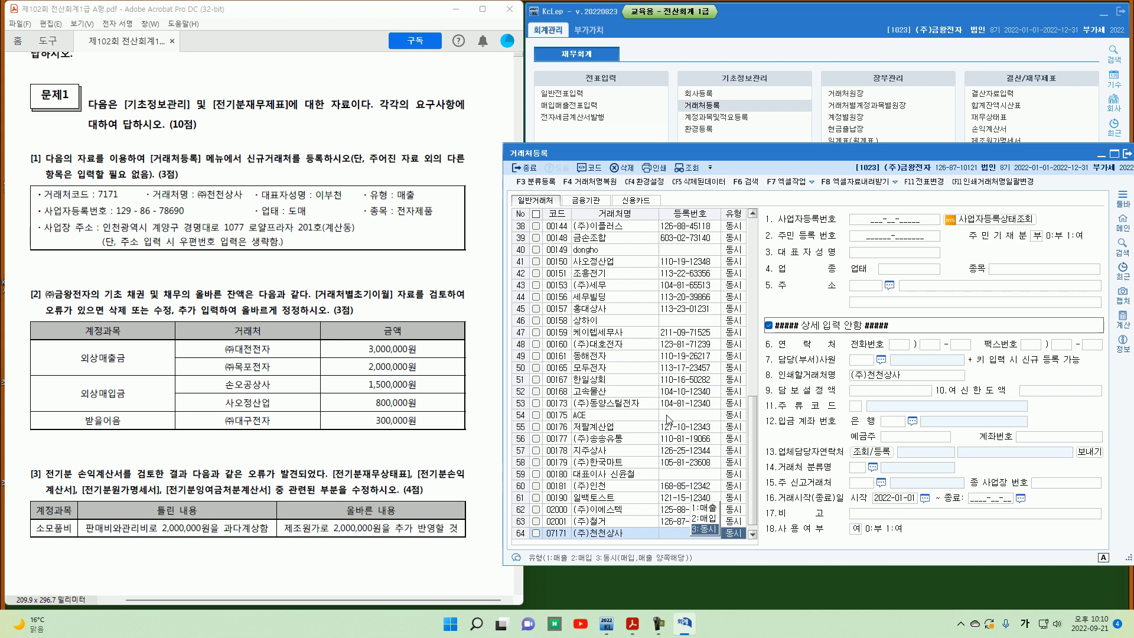
key(1)
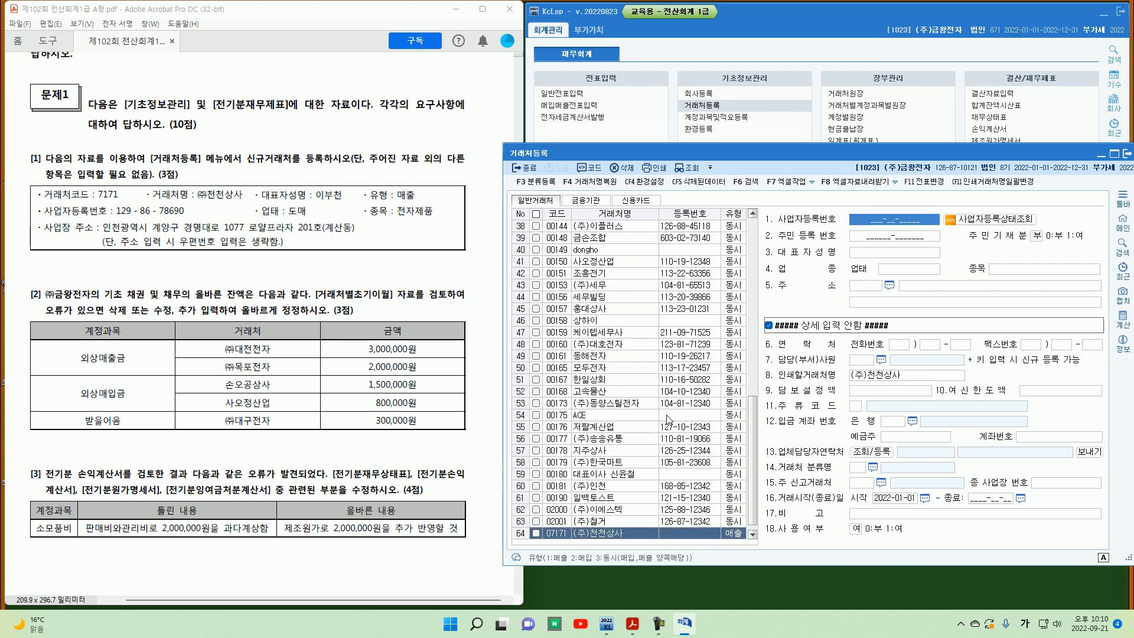
Step: Enter the customer's business registration number, representative's name, business type 도매 and item 전자제품
text(129-86-)
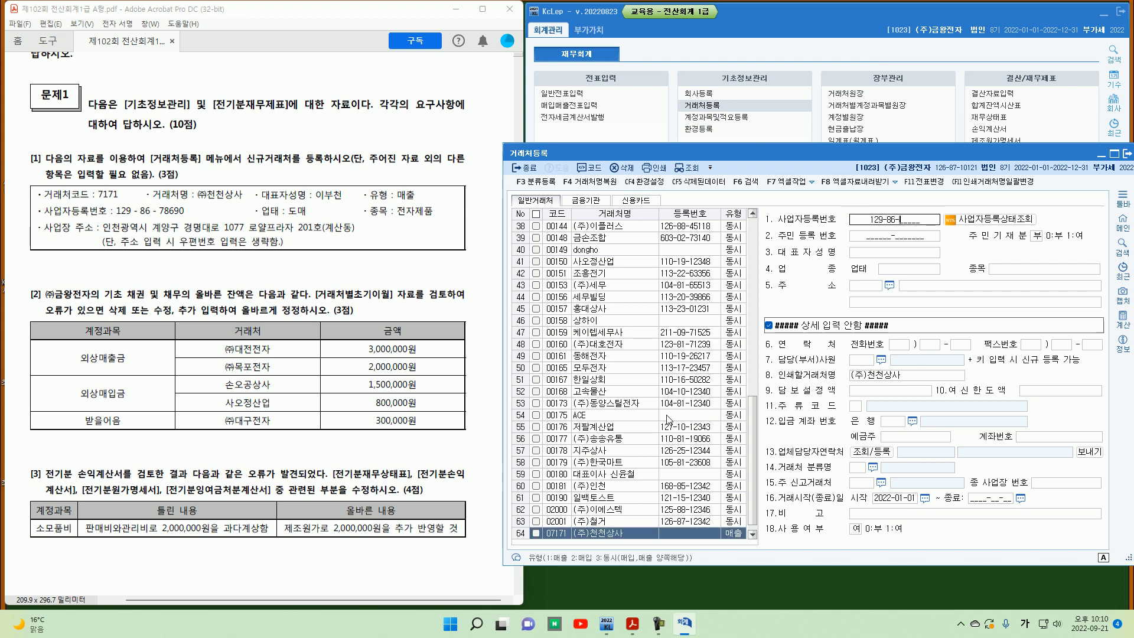
text(8678690)
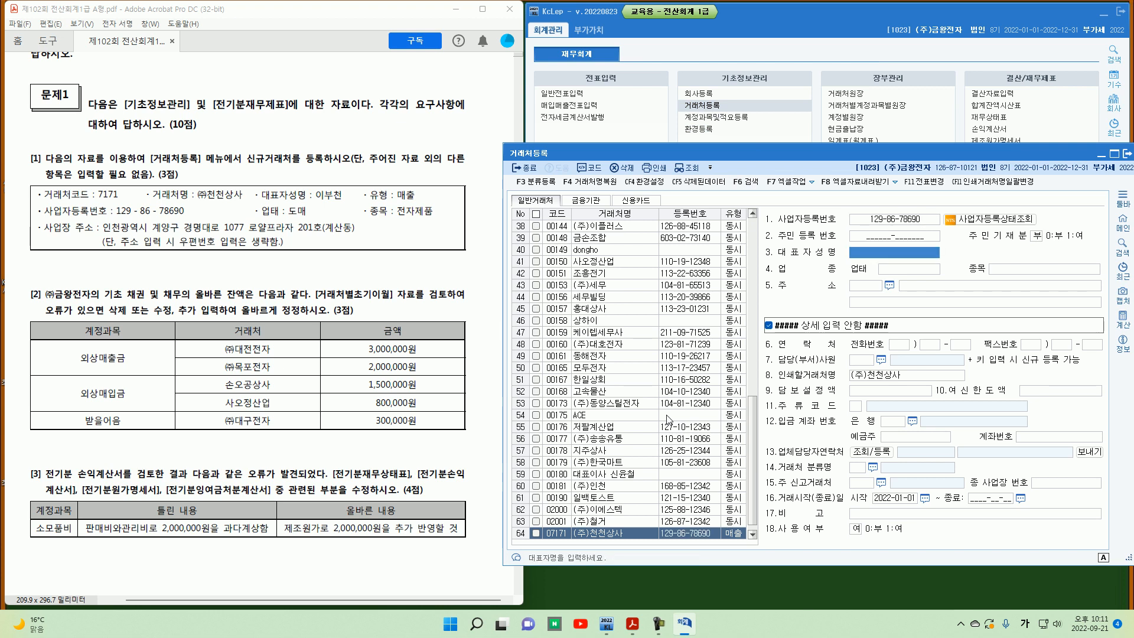
text(이부천)
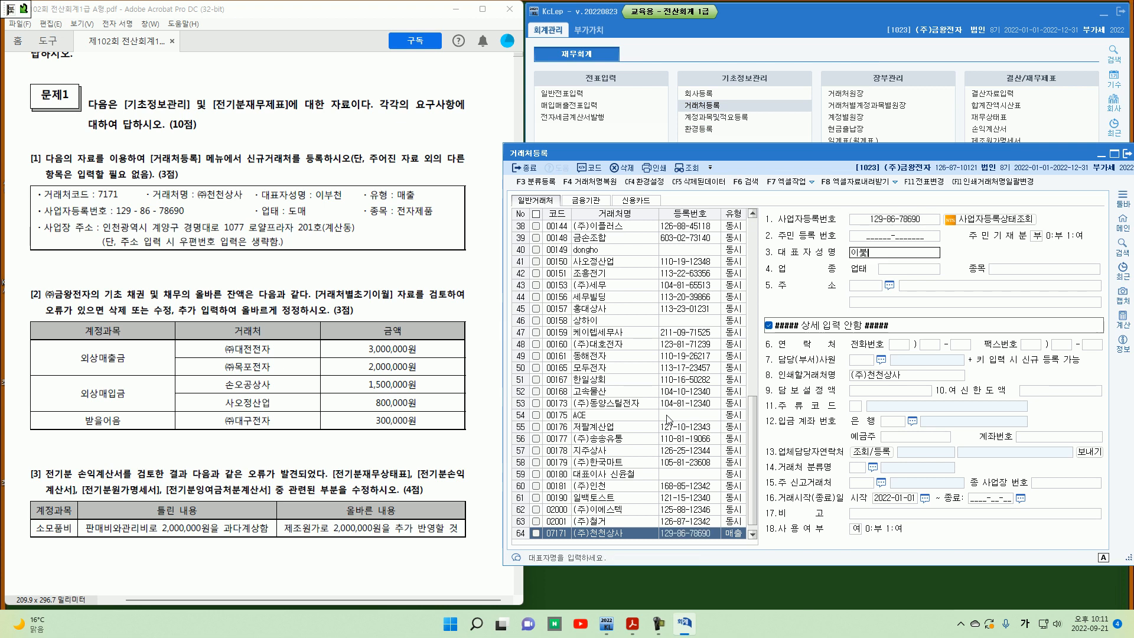
key(Return)
text(도매)
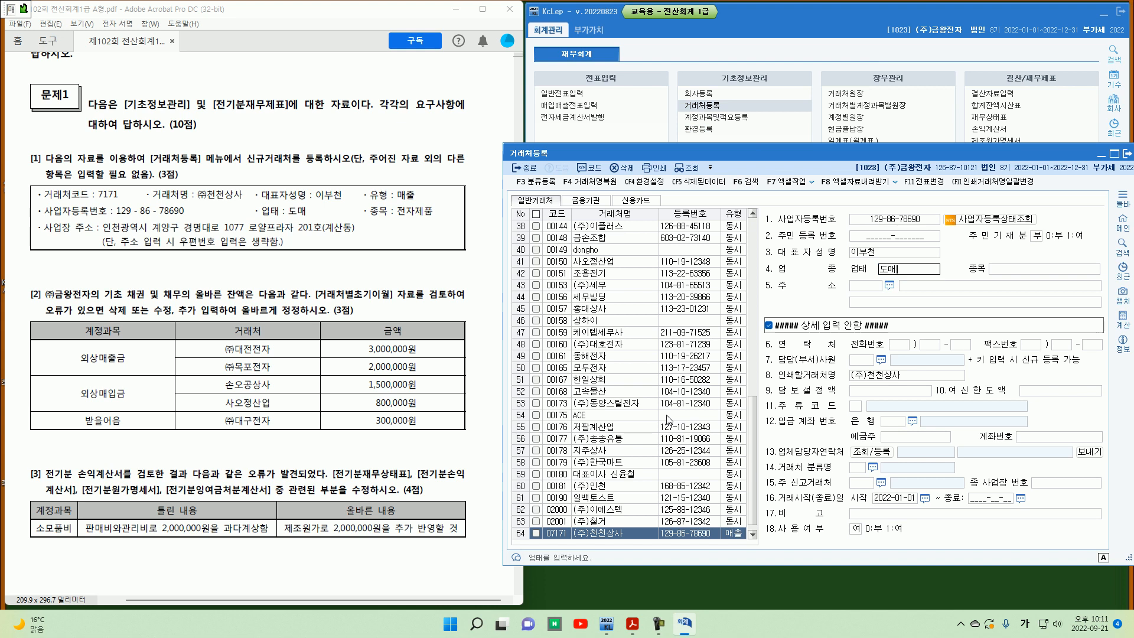
key(Return)
text(전자제품)
key(Return)
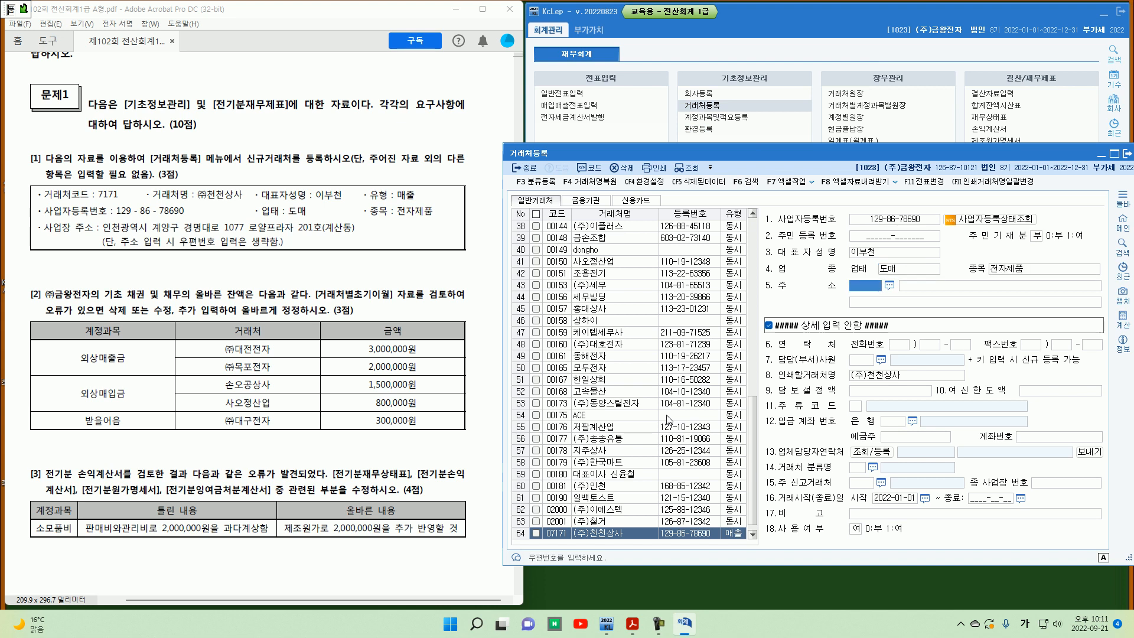
Step: Enter the customer's business address without a postal code and close customer registration
key(Return)
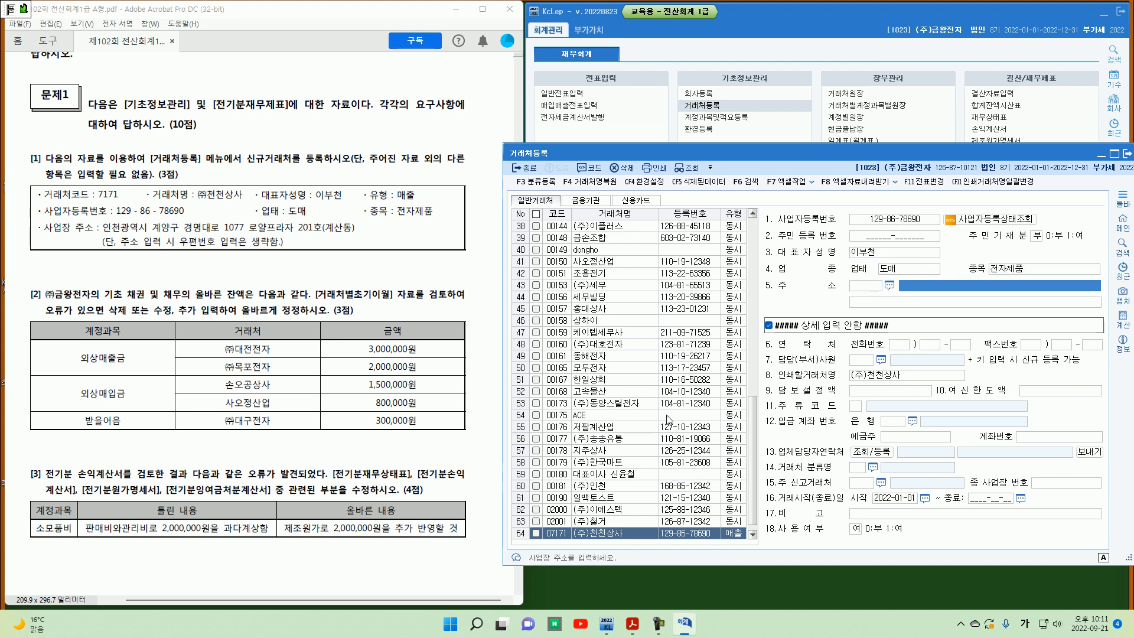
text(인천)
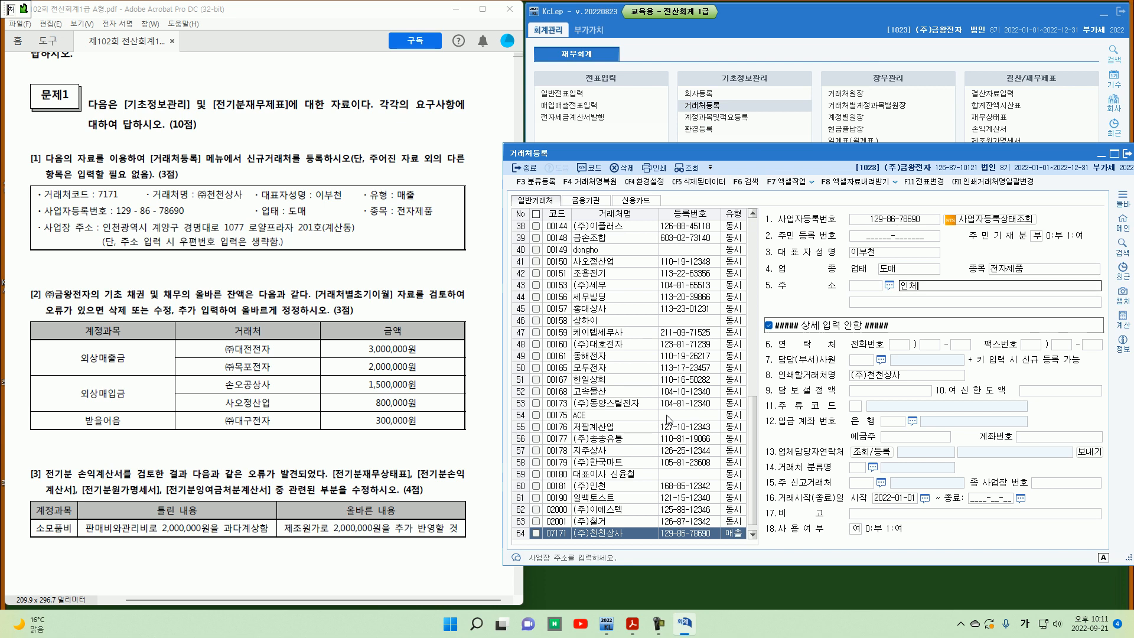
text(처고)
key(BackSpace)
key(BackSpace)
text(천)
text(광역시 계약)
text(구 경ㅁ)
text(대로 1077)
text( 로얄프라자)
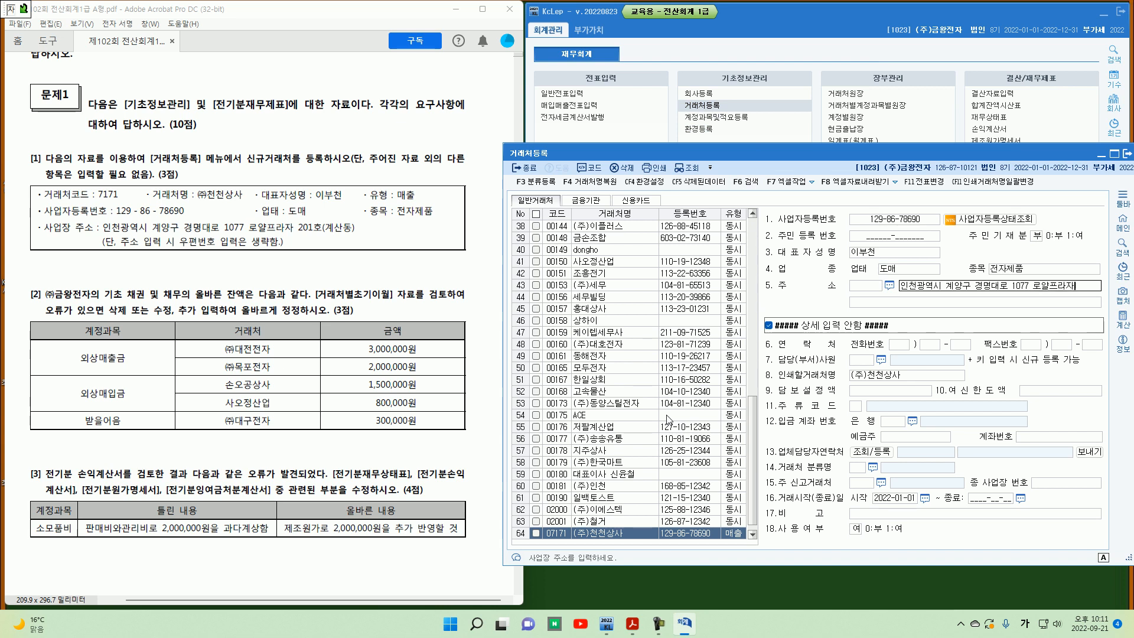
text( 201호 )
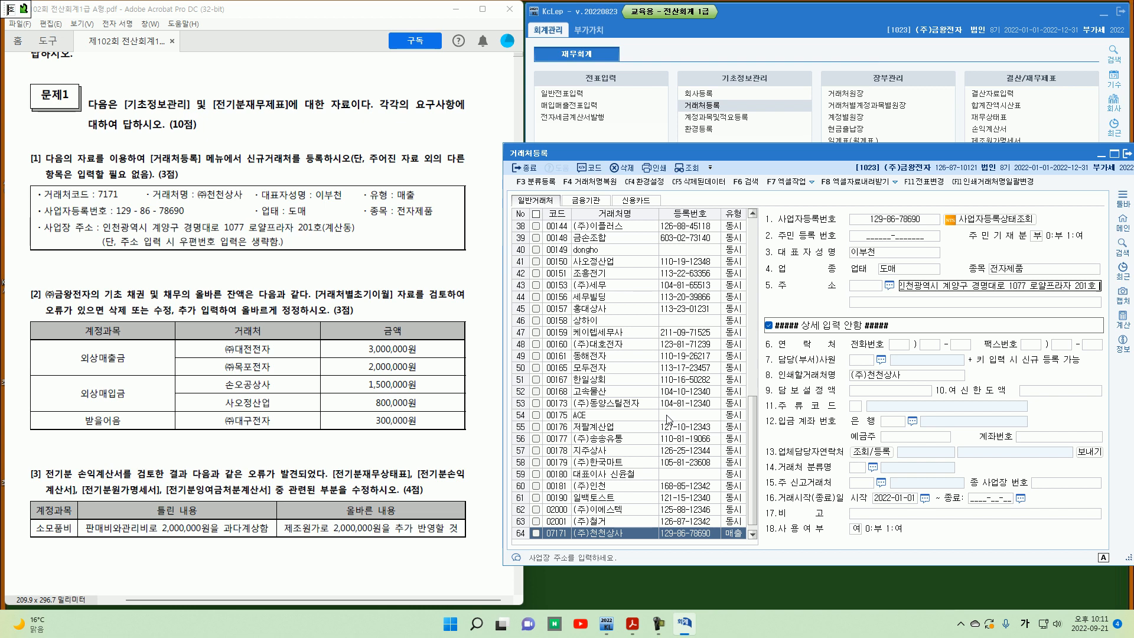
text(( 계산동)
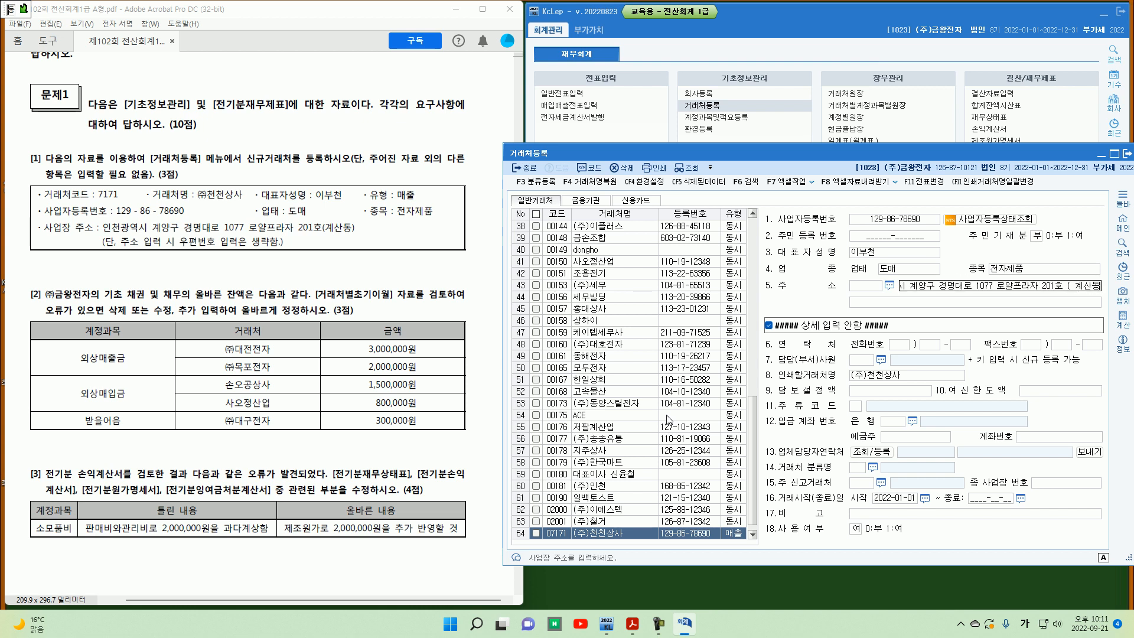
key(Return)
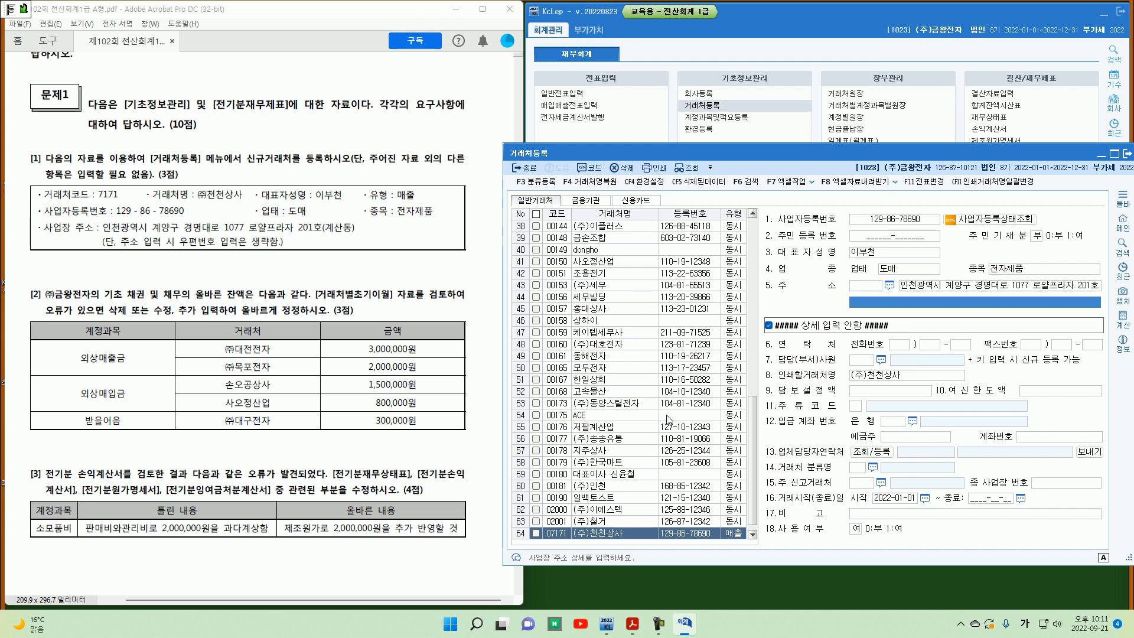
click(1126, 154)
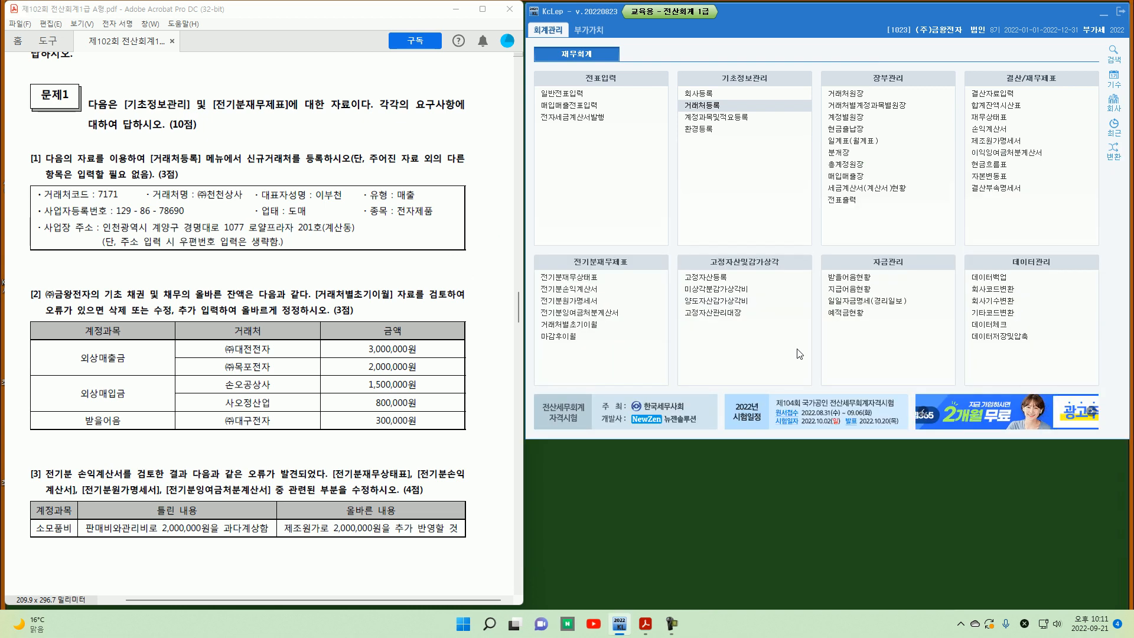
Step: Read question [2] of the exam paper about customer opening balances
scroll(41, 197, down, 4)
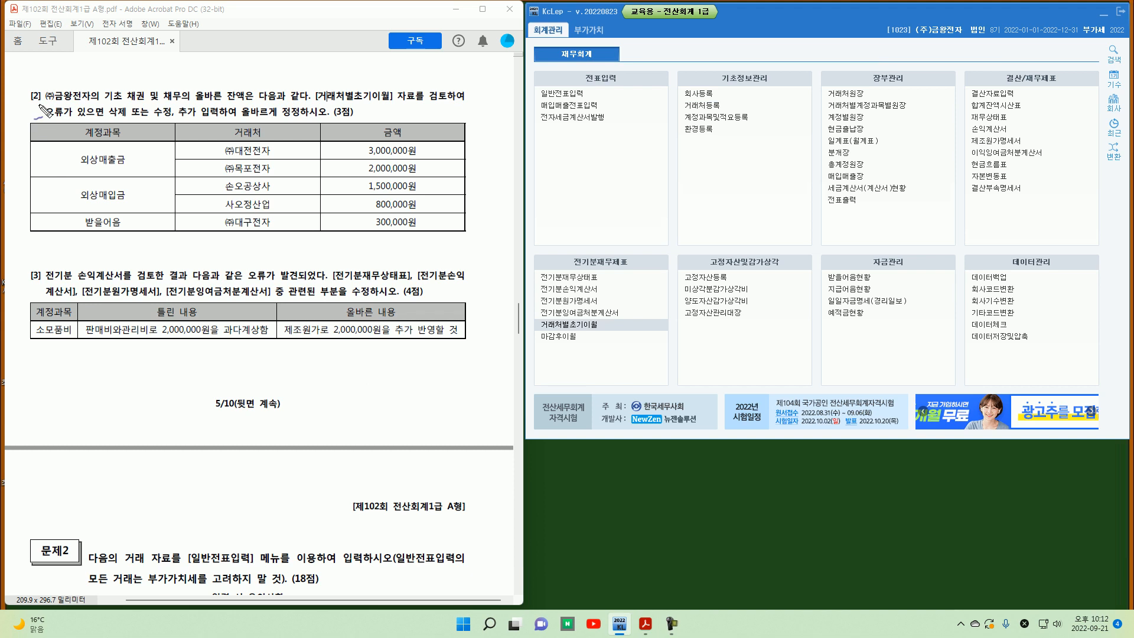
drag(42, 98, 44, 109)
drag(316, 104, 396, 101)
key(Escape)
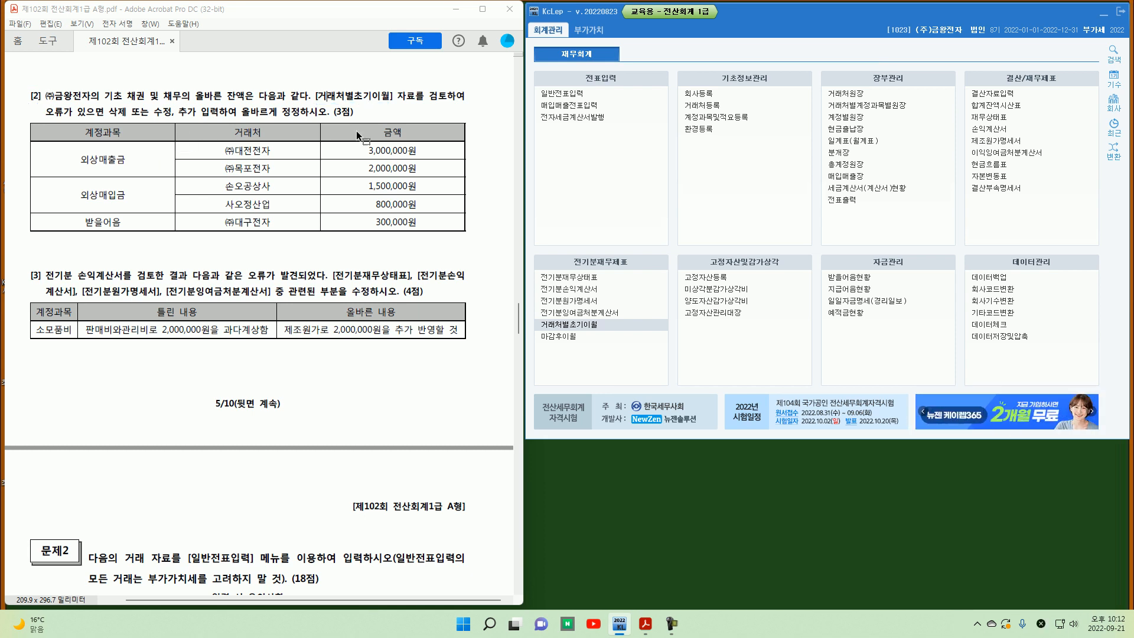
Step: Open customer opening balances and add (주)목포전자 with 2,000,000 under 외상매출금
click(573, 326)
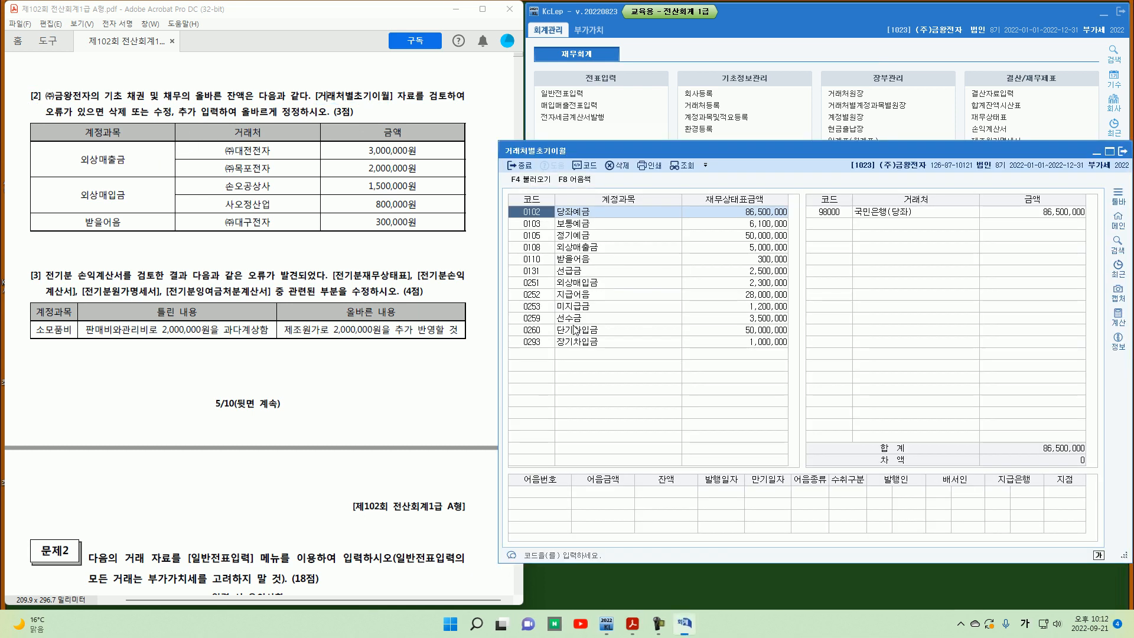
click(555, 248)
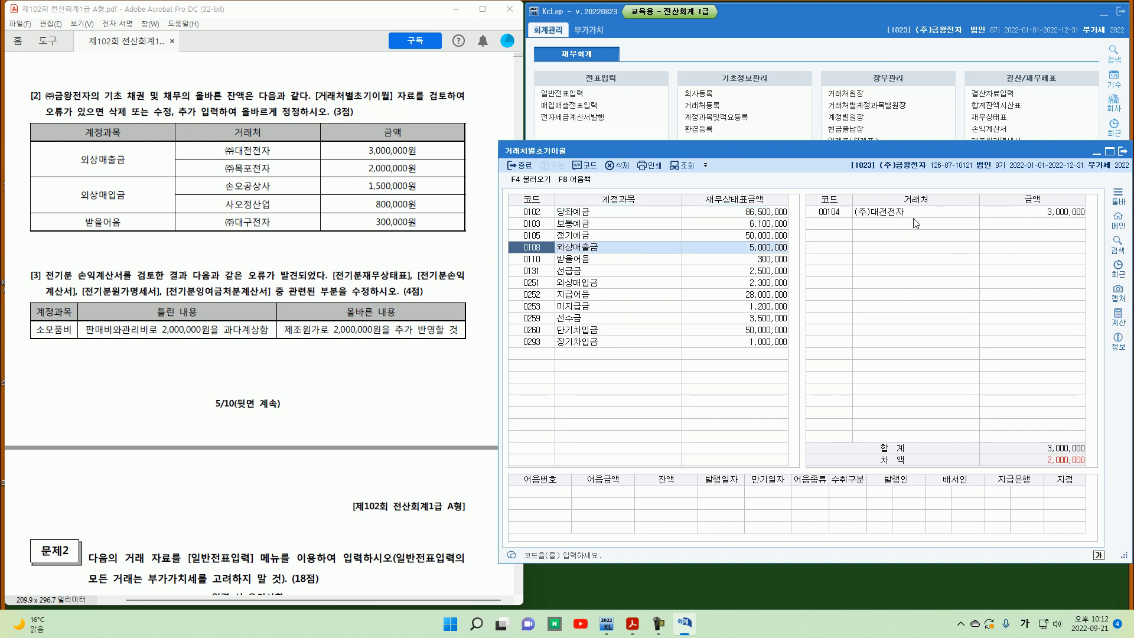
click(1039, 214)
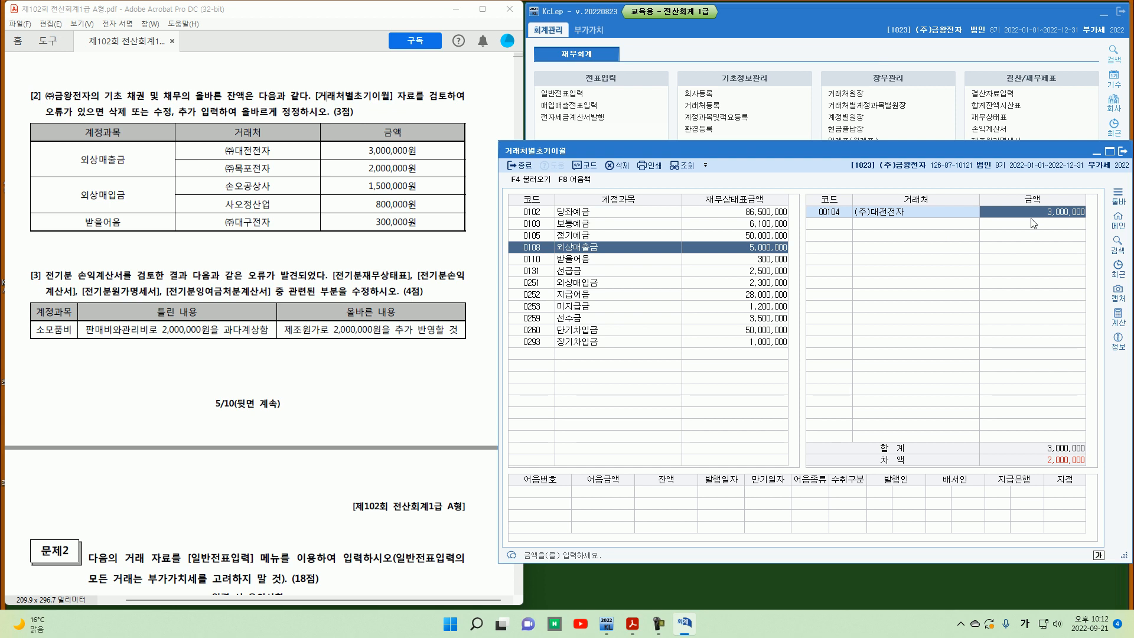
click(1032, 223)
key(F2)
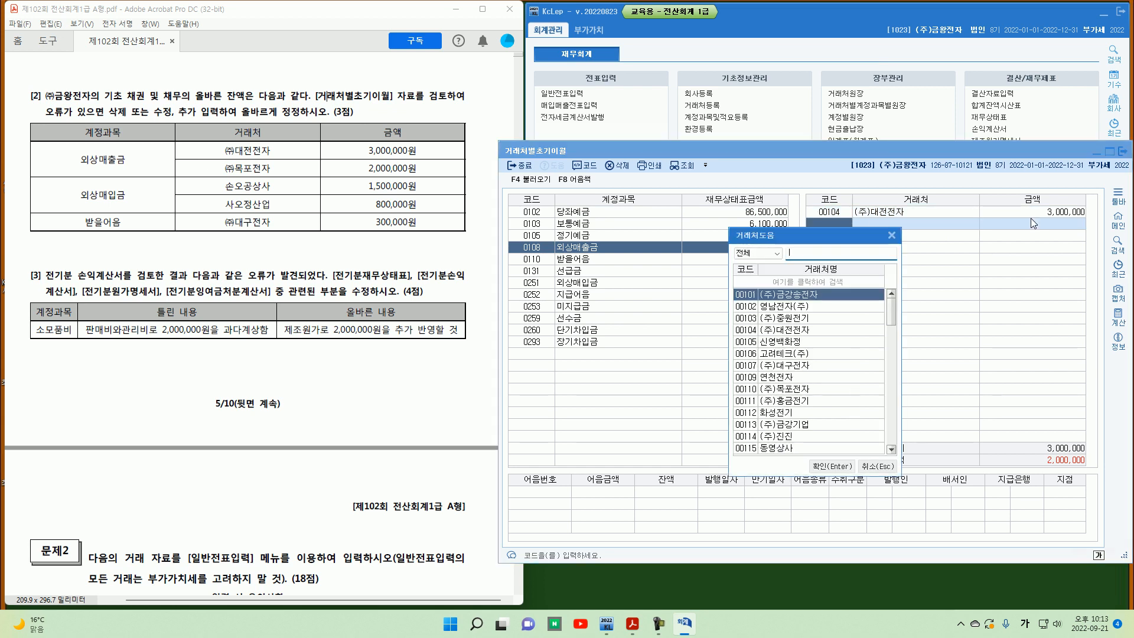
text(목)
key(Return)
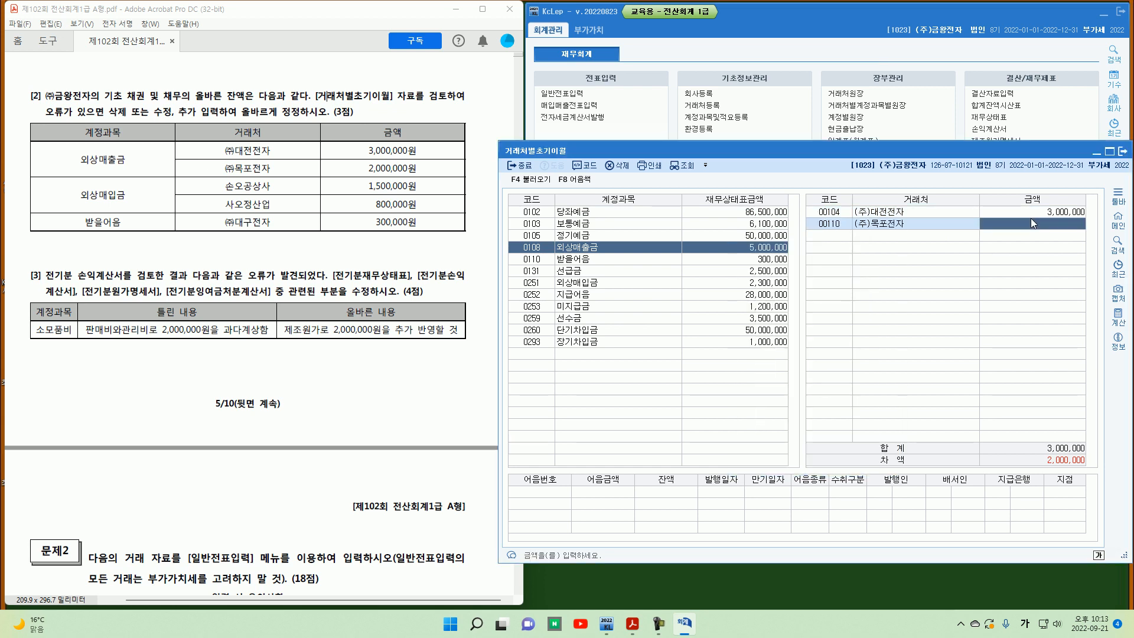
text(2000000)
key(Return)
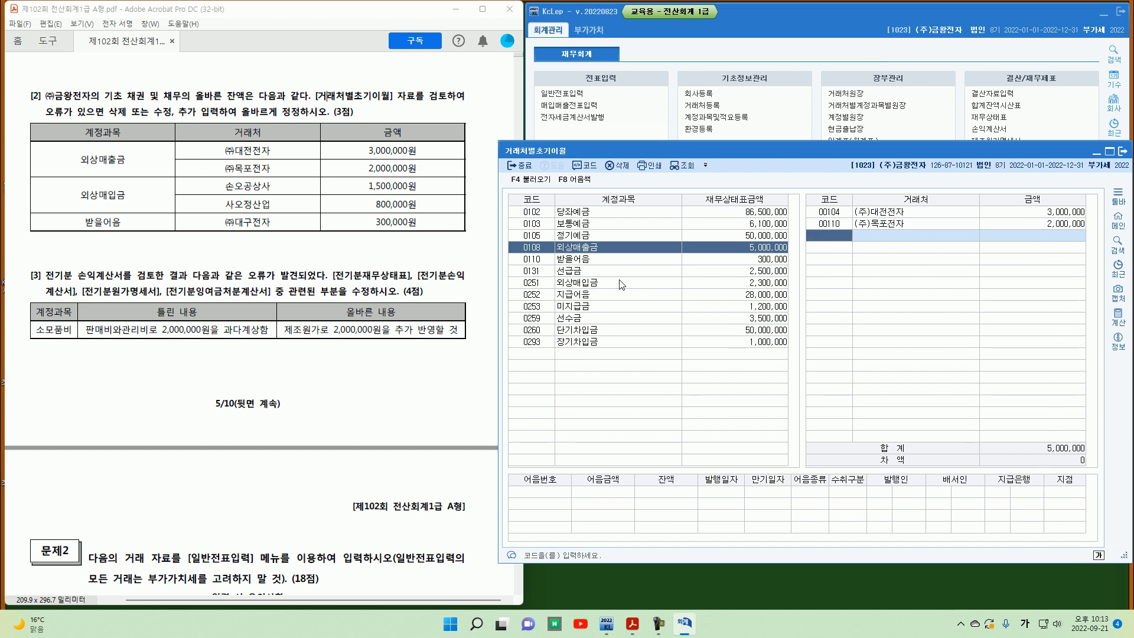
Step: Under 외상매입금, delete the 저팔계산업 opening balance line
click(540, 283)
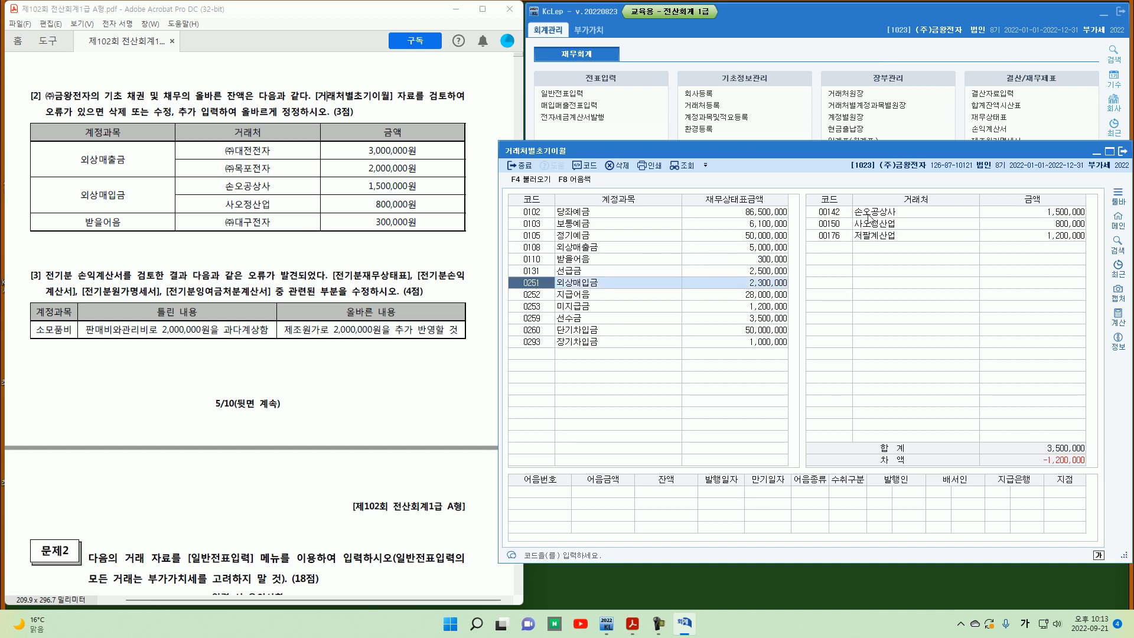
click(992, 216)
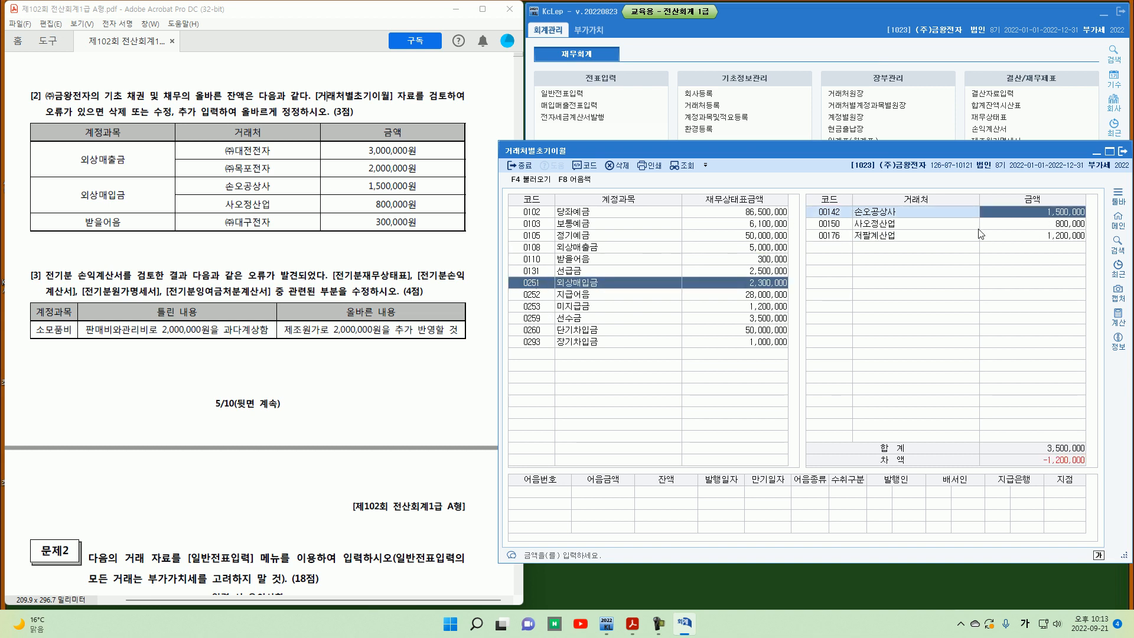
key(Return)
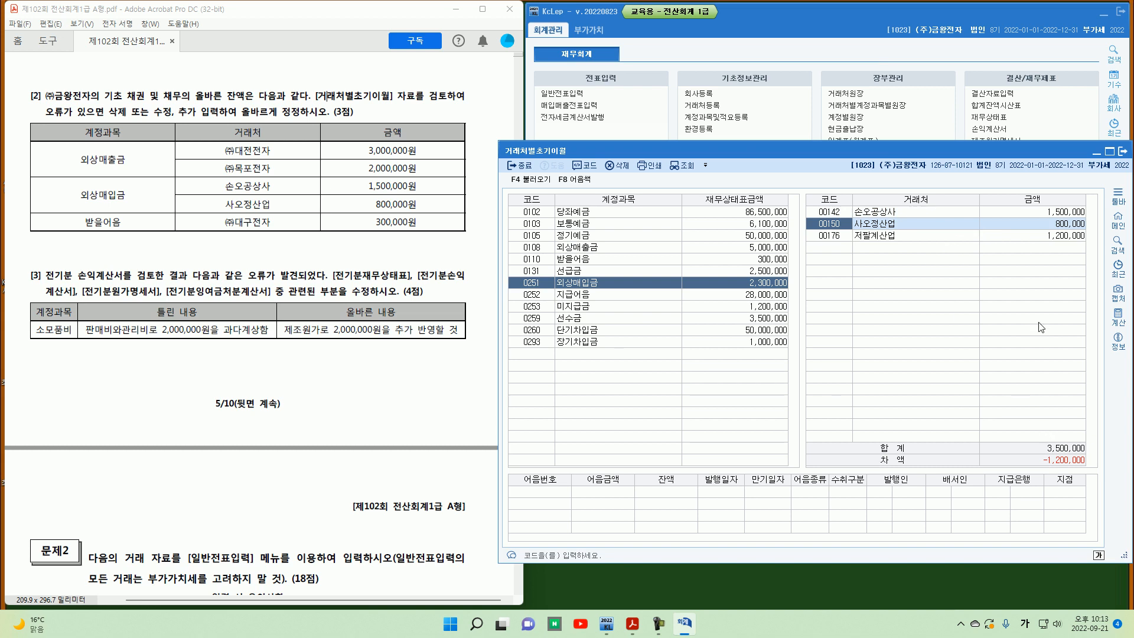
click(839, 235)
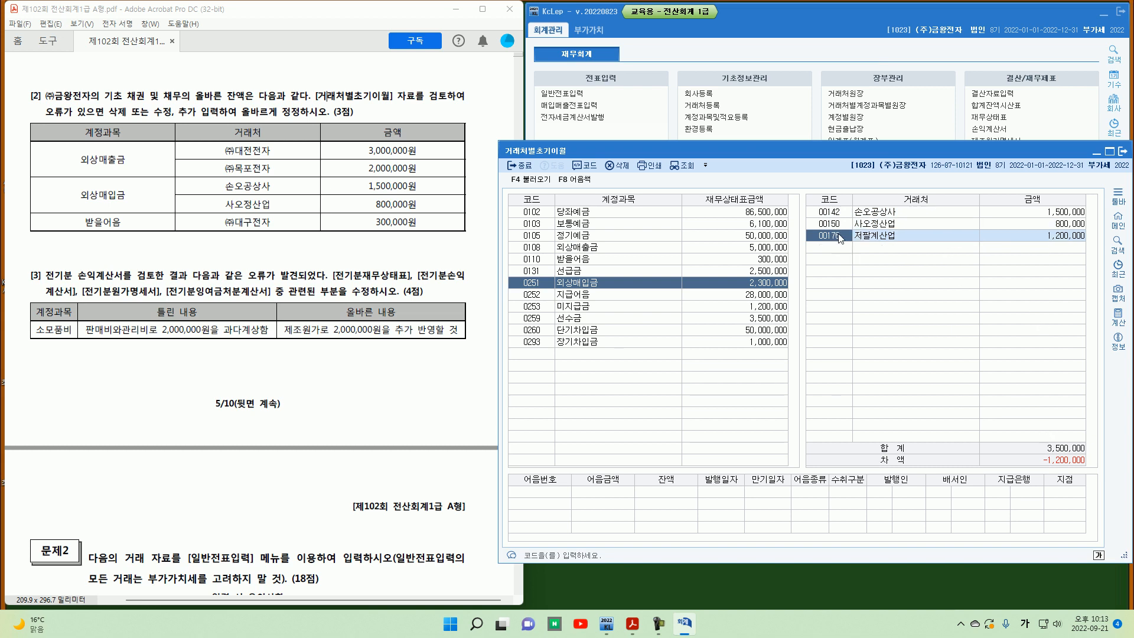
click(617, 165)
click(829, 371)
Step: Set (주)대구전자's 받을어음 opening balance to 300,000
click(536, 260)
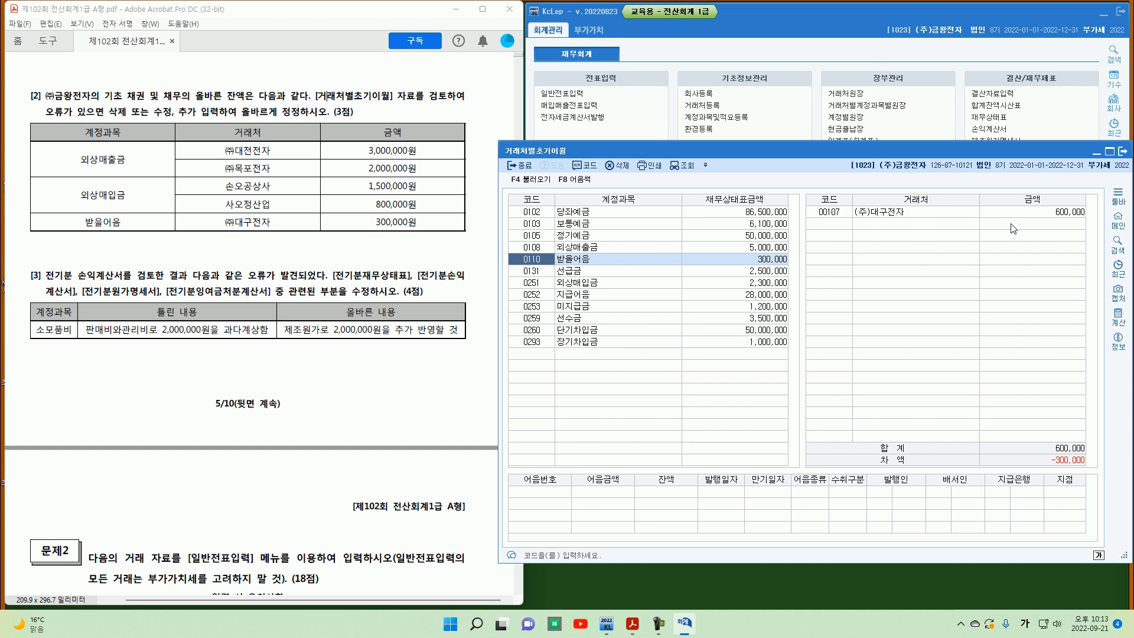
click(1025, 215)
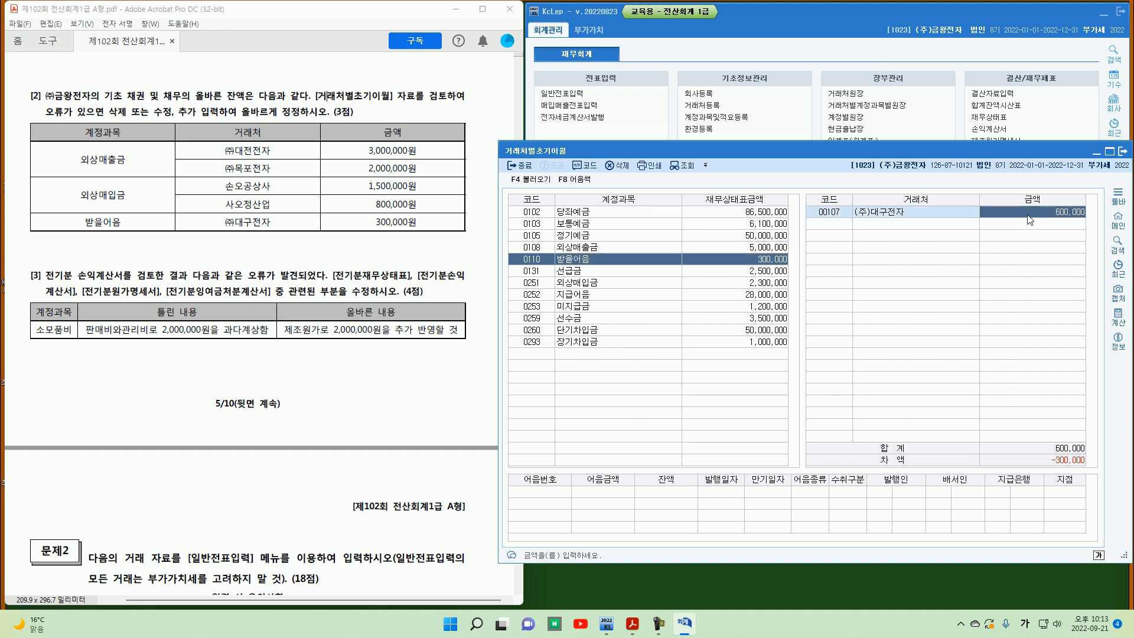
text(300000)
key(Return)
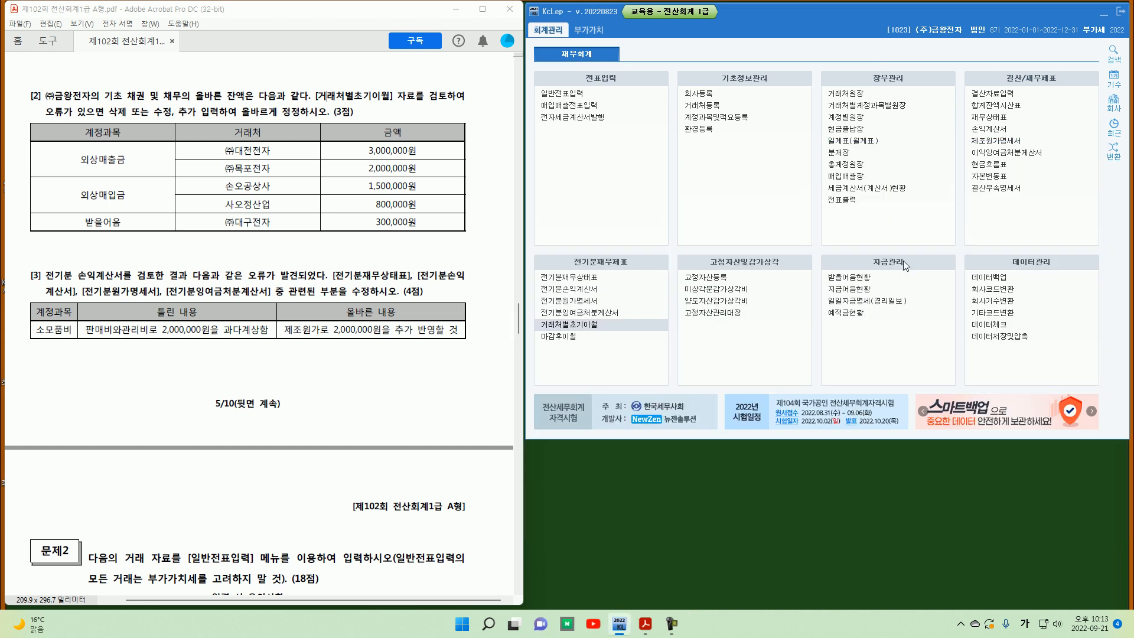
Step: Read question [3] of the exam paper about the overstated 소모품비 in the prior-year statements
scroll(83, 213, down, 3)
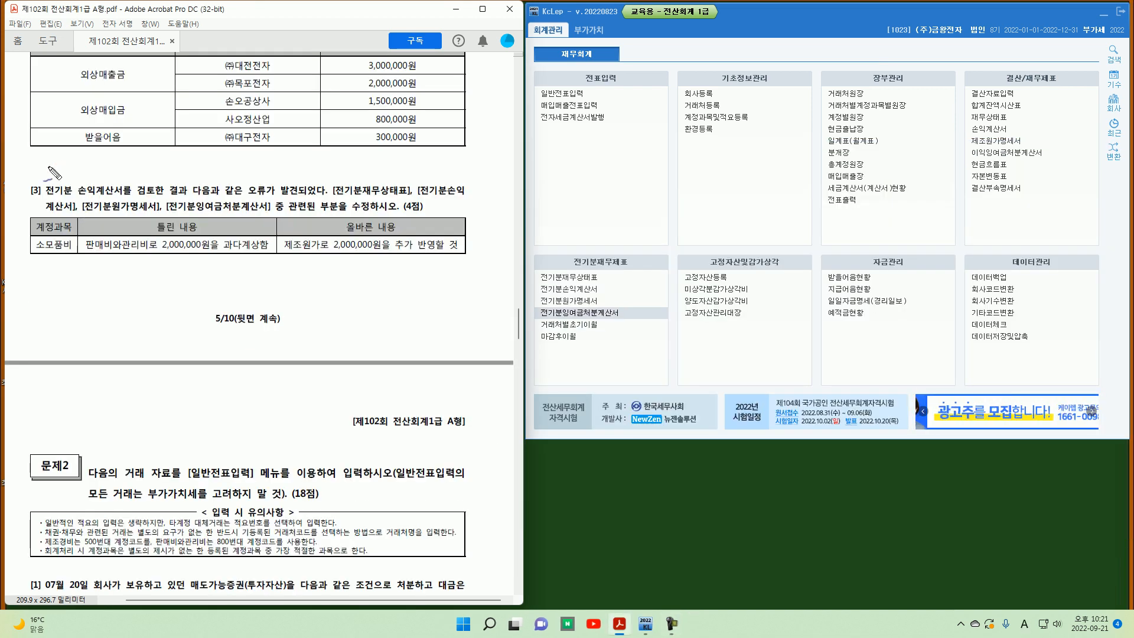
drag(41, 188, 41, 204)
drag(187, 235, 176, 233)
drag(359, 216, 369, 213)
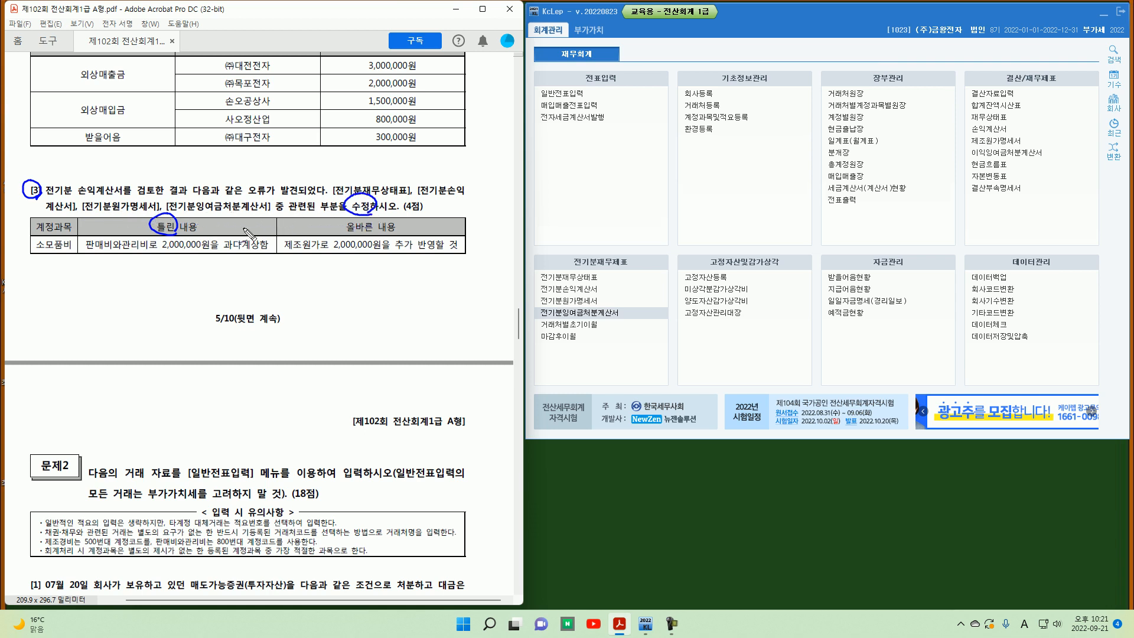
mouse_move(85, 255)
mouse_down()
mouse_move(153, 254)
mouse_move(187, 234)
mouse_move(206, 255)
mouse_move(252, 254)
mouse_up()
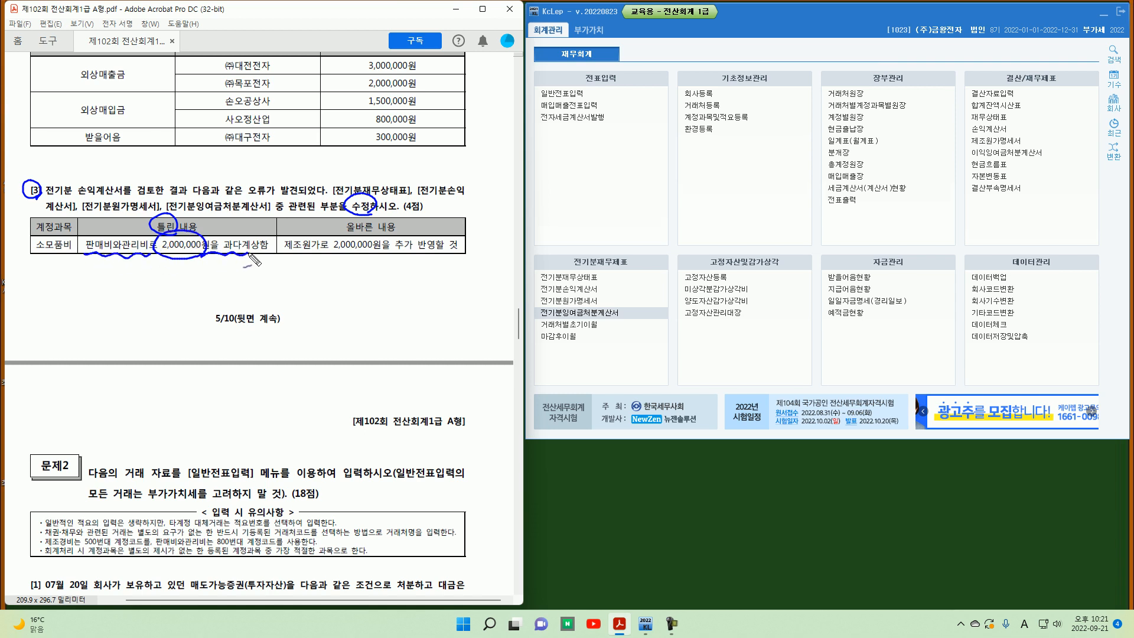
mouse_move(173, 258)
mouse_down()
mouse_move(161, 270)
mouse_move(204, 281)
mouse_up()
mouse_move(316, 232)
mouse_down()
mouse_move(323, 258)
mouse_move(429, 246)
mouse_move(423, 258)
mouse_up()
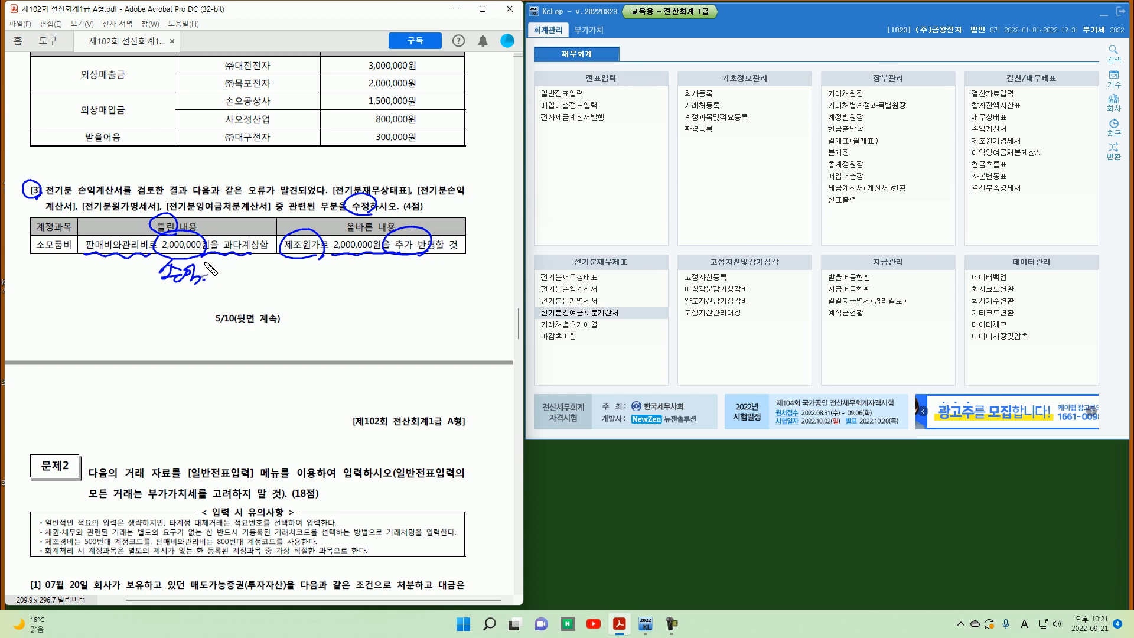
drag(203, 270, 300, 278)
click(306, 275)
key(Escape)
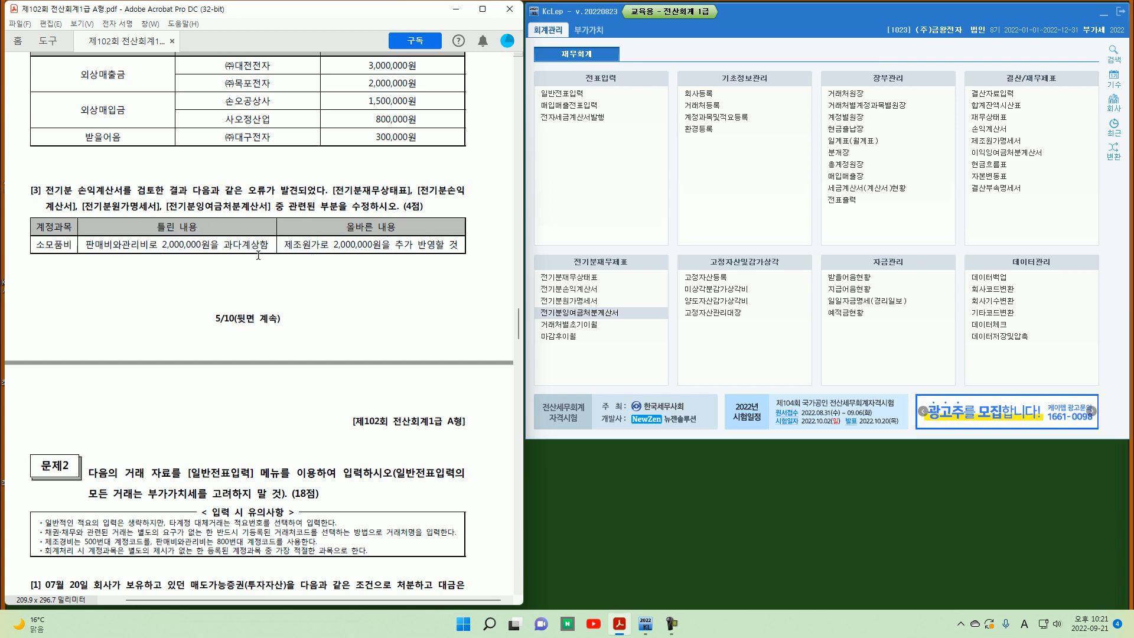
Step: In the prior-year cost of goods manufactured statement, set 소모품비 (0530) to 5,000,000 and close it
click(582, 301)
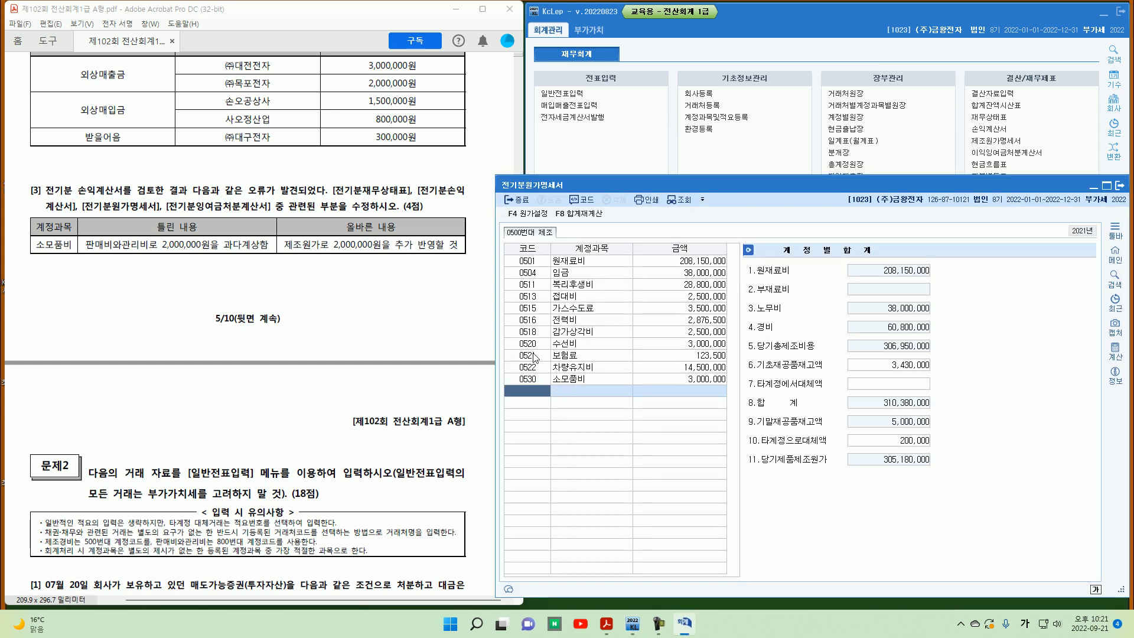
click(537, 379)
click(662, 383)
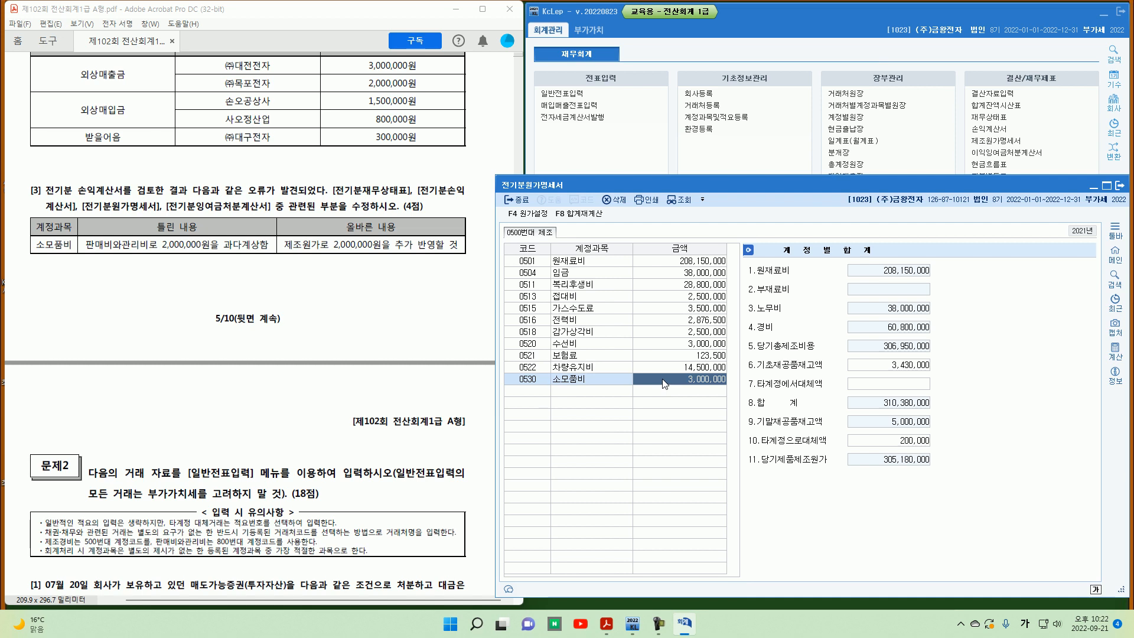
text(5000000)
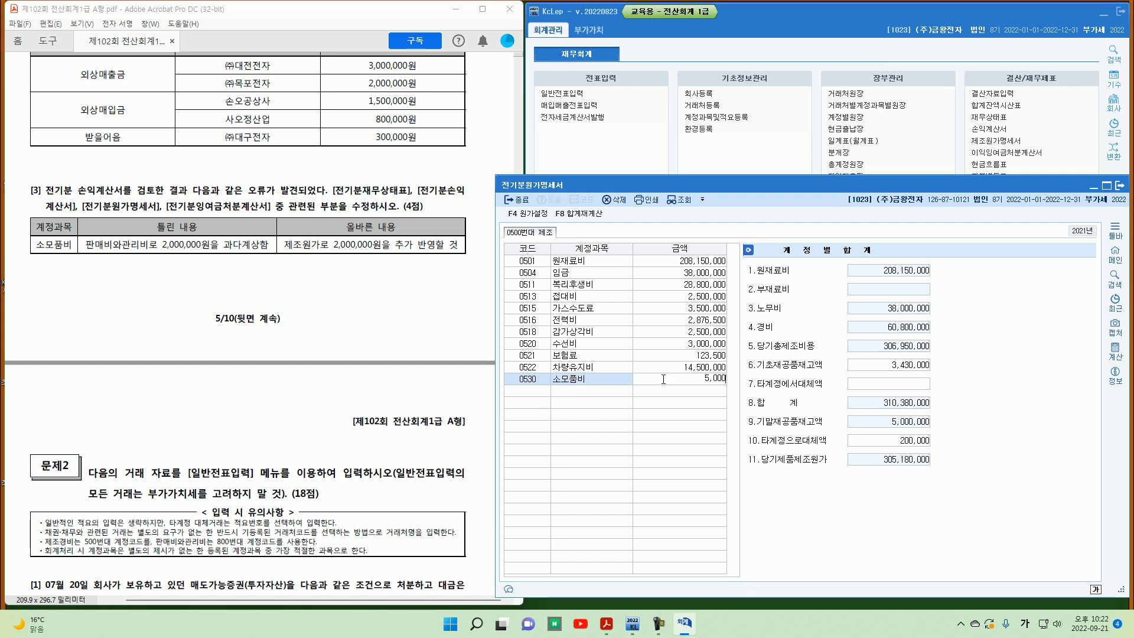
key(Return)
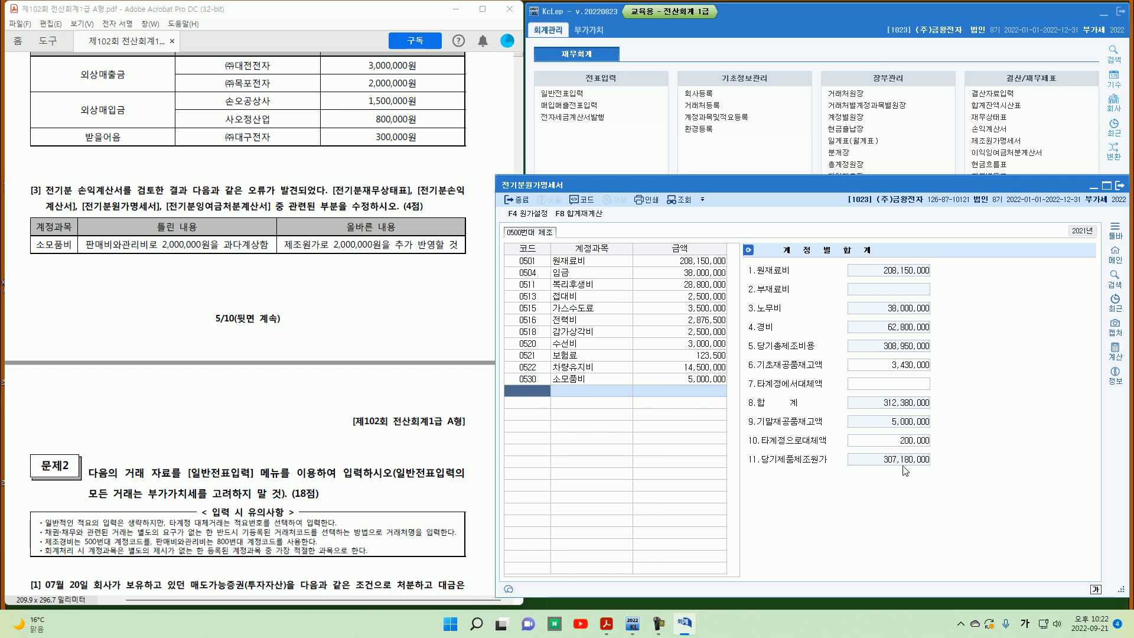
click(1093, 191)
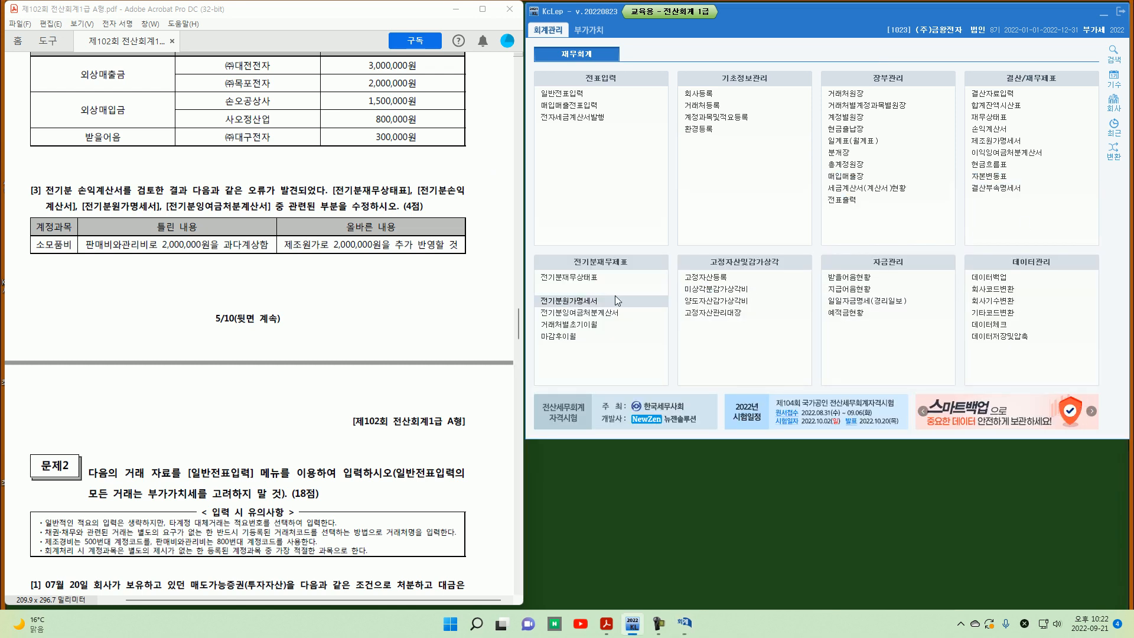
Step: In the prior-year income statement, set the cost of sales' 당기제품제조원가 to 307,180,000
click(601, 289)
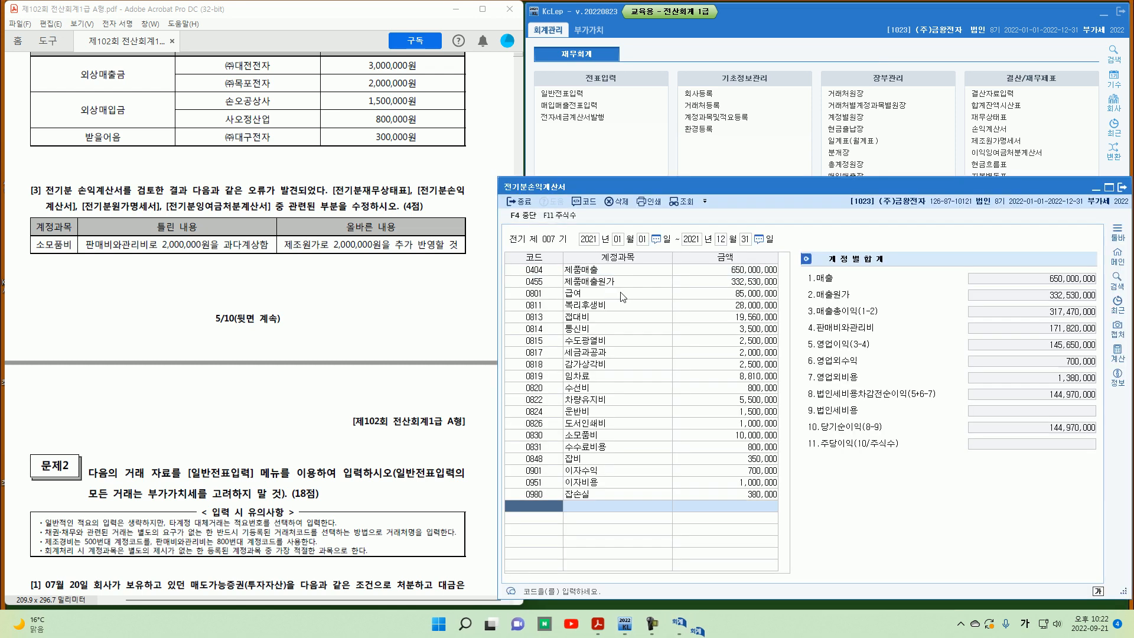
click(696, 282)
click(866, 330)
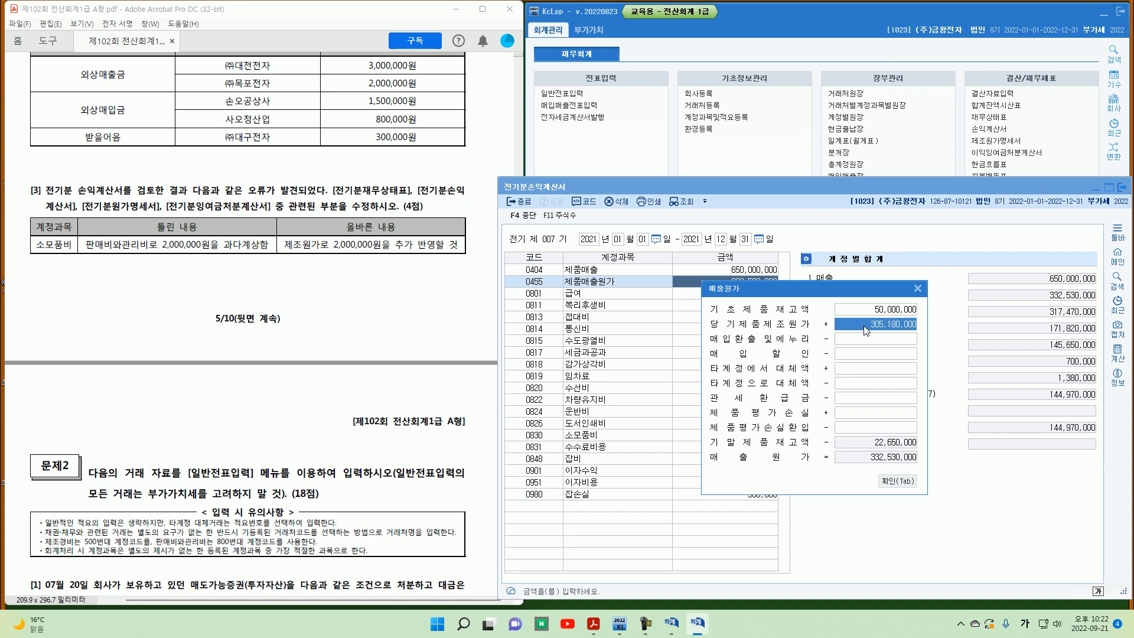
text(30,718)
key(Return)
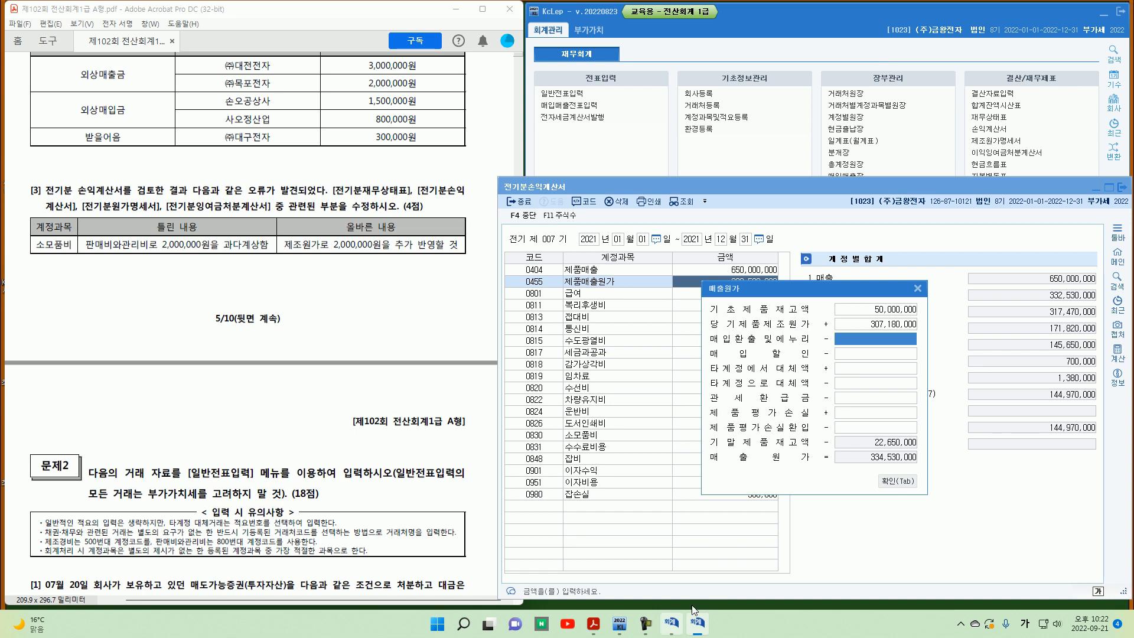
click(672, 627)
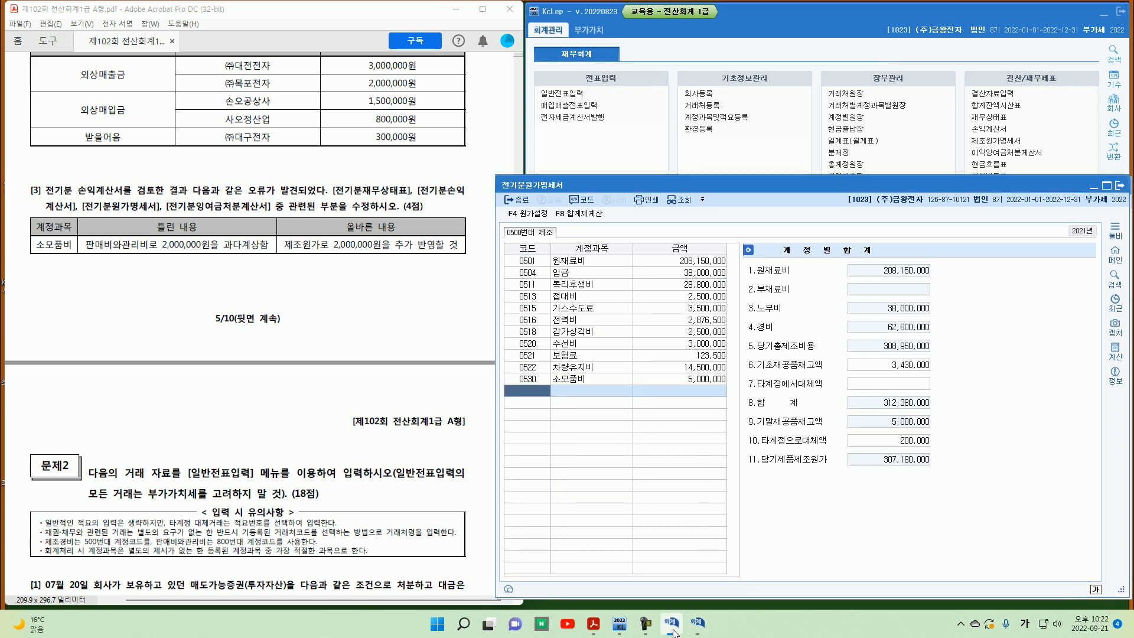
click(673, 629)
click(880, 480)
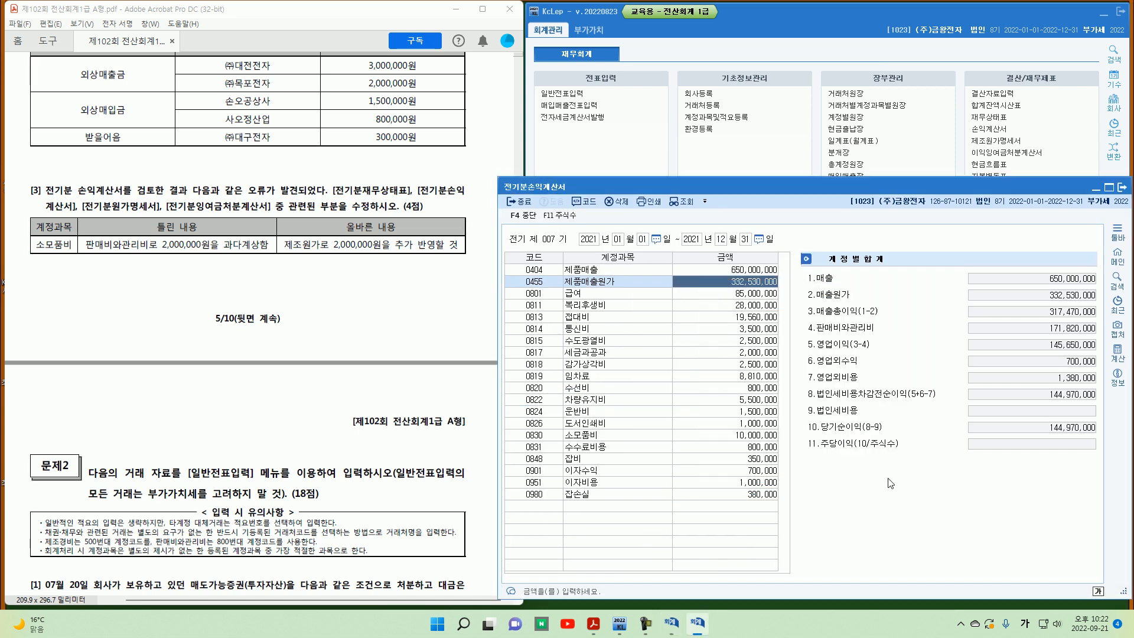
Step: Set the prior-year income statement's 소모품비 (0830) to 8,000,000 and close the statement
click(595, 294)
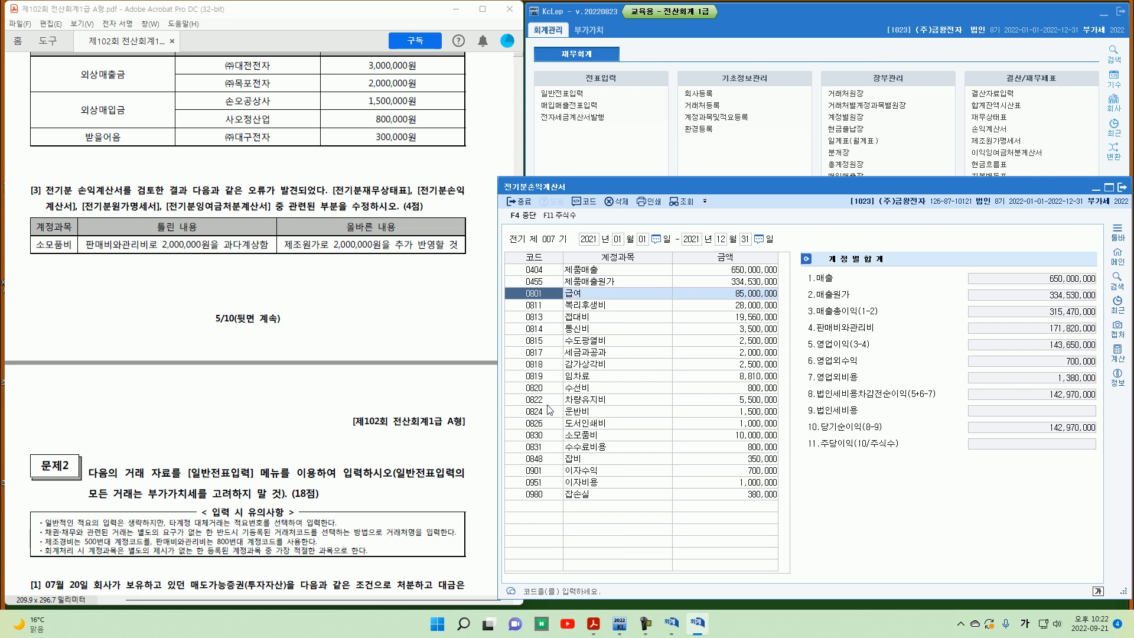
click(613, 437)
click(722, 436)
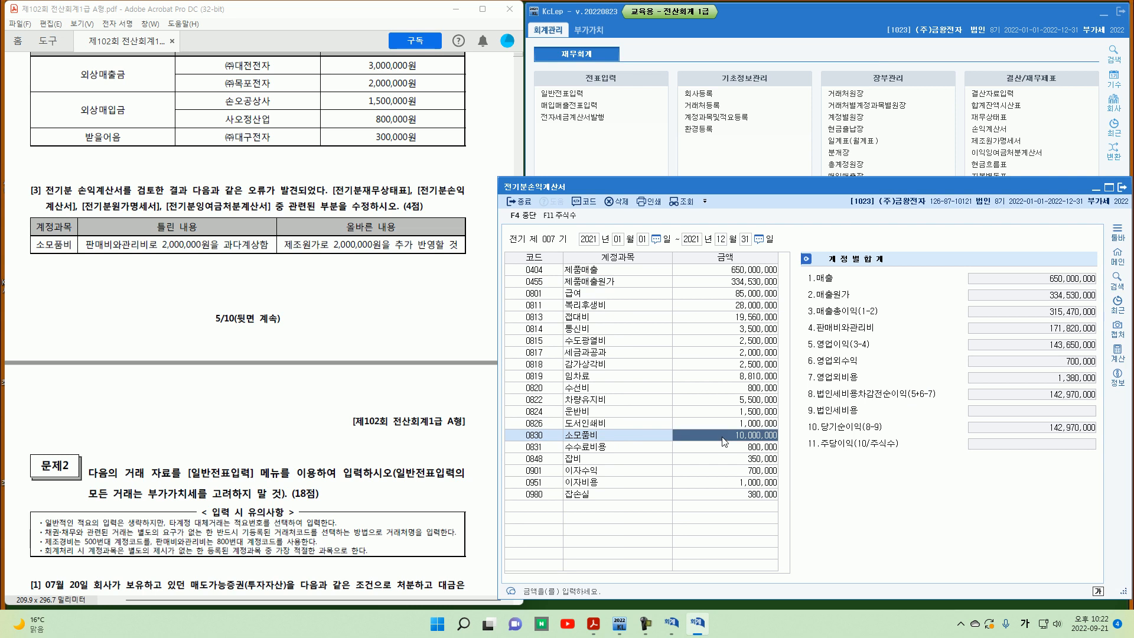
text(8)
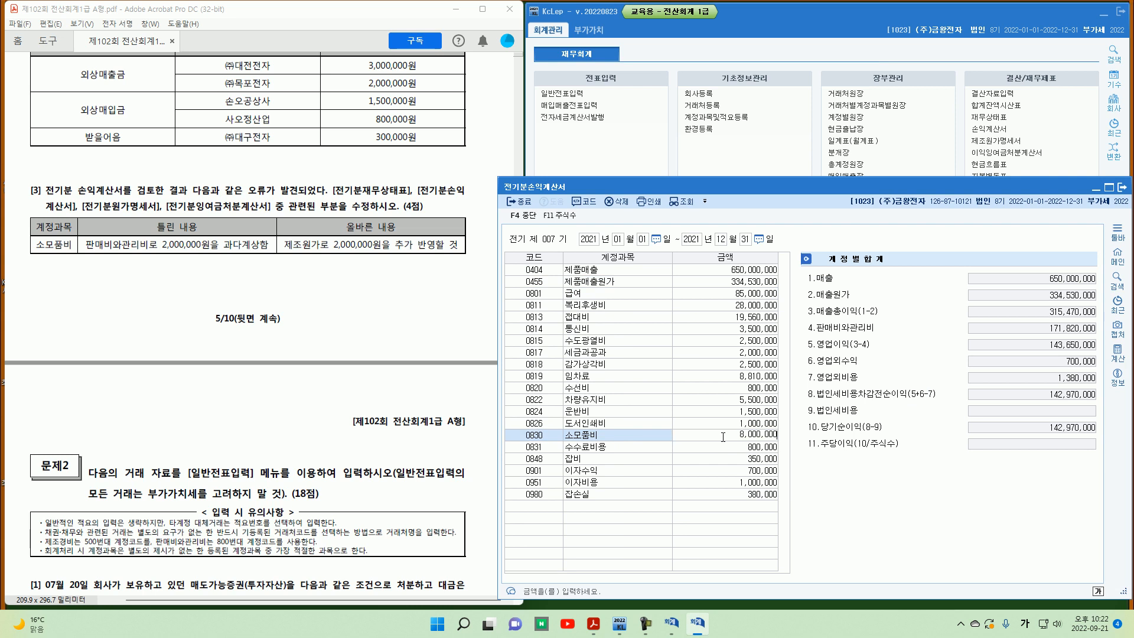
key(Return)
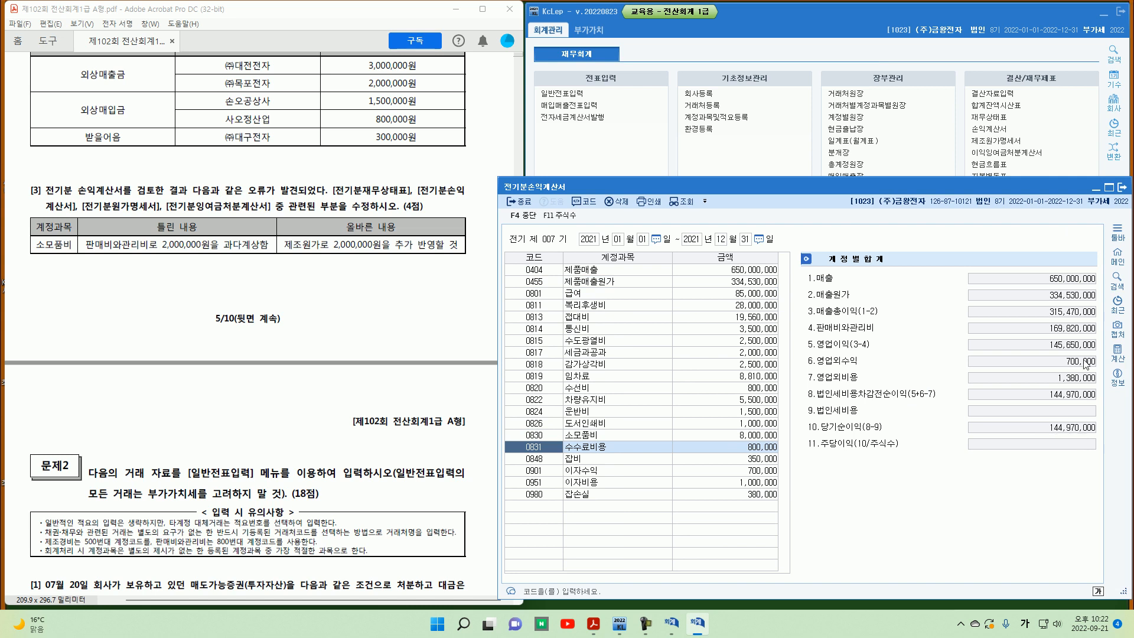
click(1096, 192)
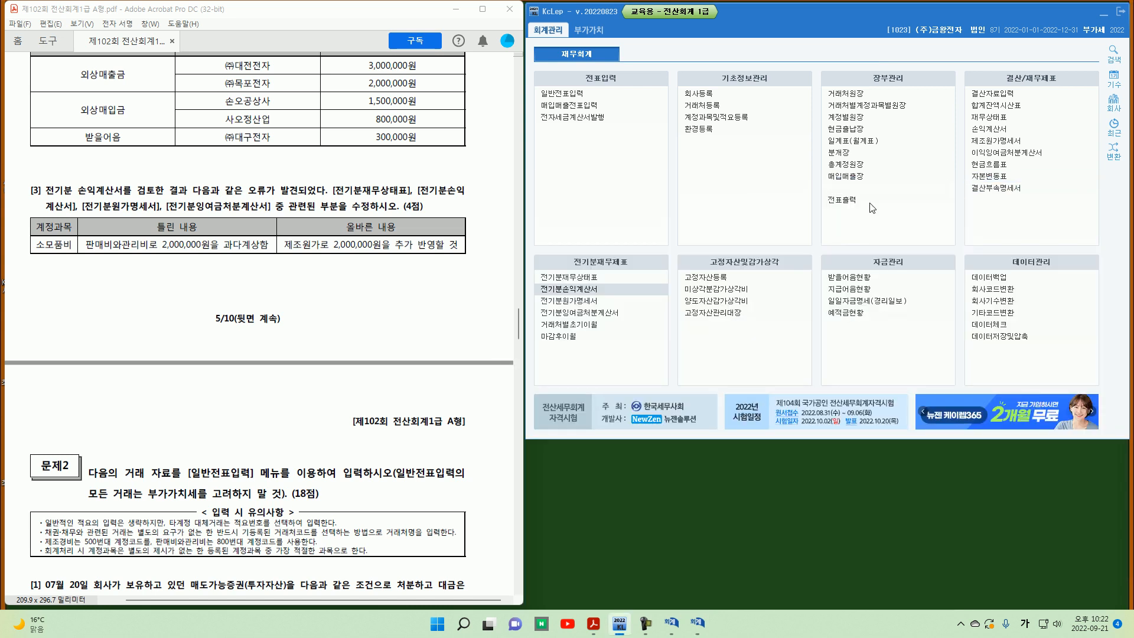
Step: Open the prior-year retained earnings statement, load the net income from the income statement, and close it
click(597, 317)
click(919, 354)
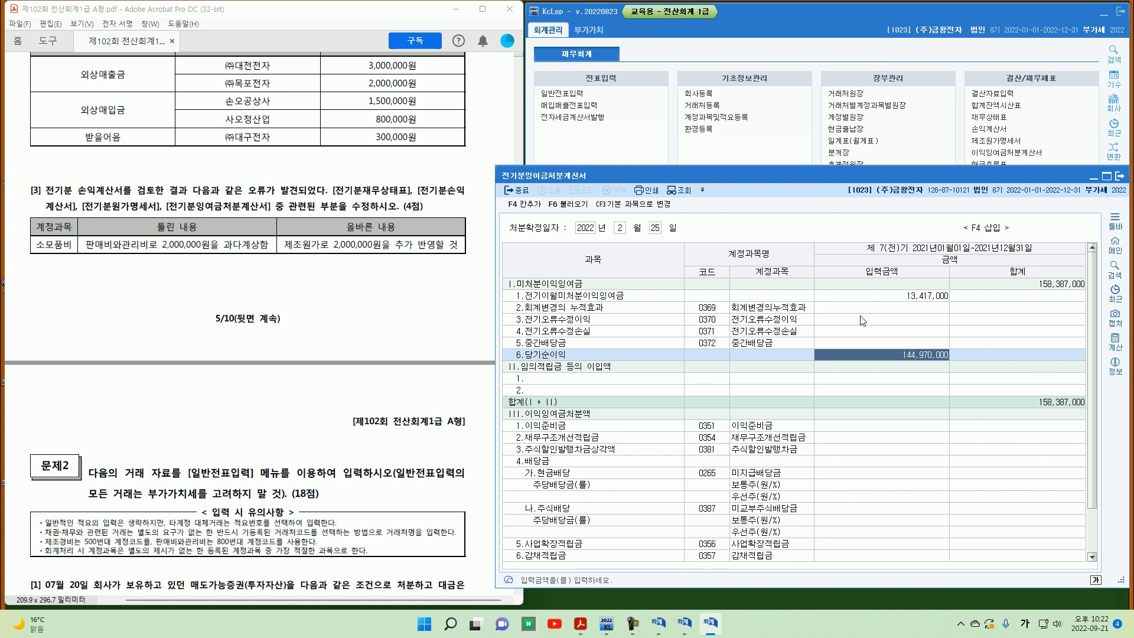
click(587, 208)
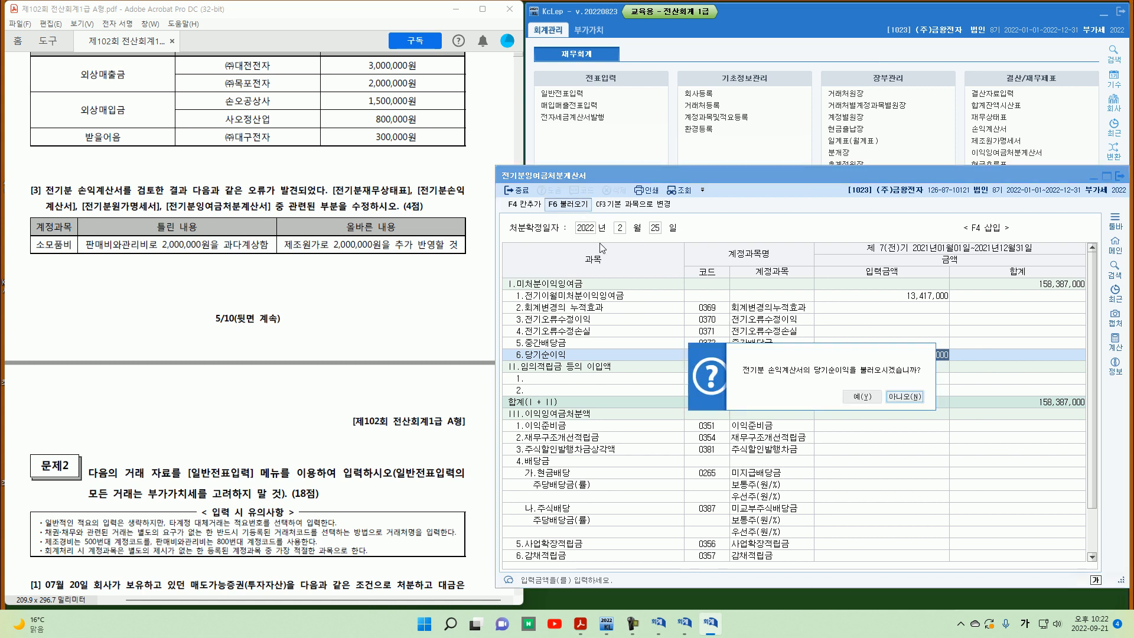
click(846, 397)
click(1050, 287)
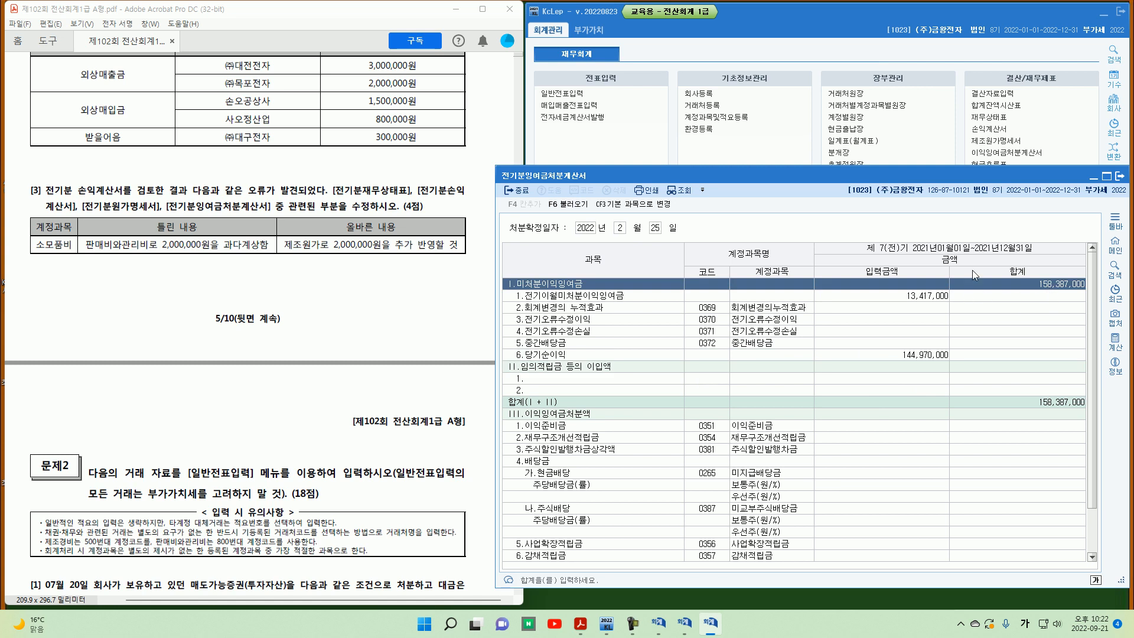
click(1119, 176)
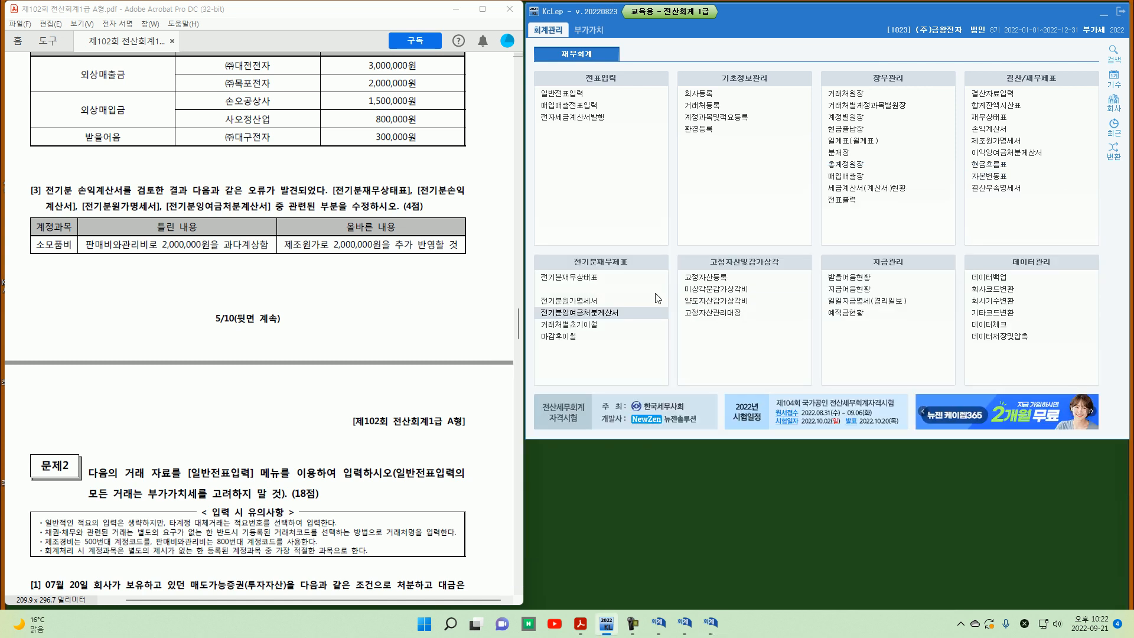
Step: Check 이월이익잉여금 in the prior-year balance sheet, then close it
click(620, 280)
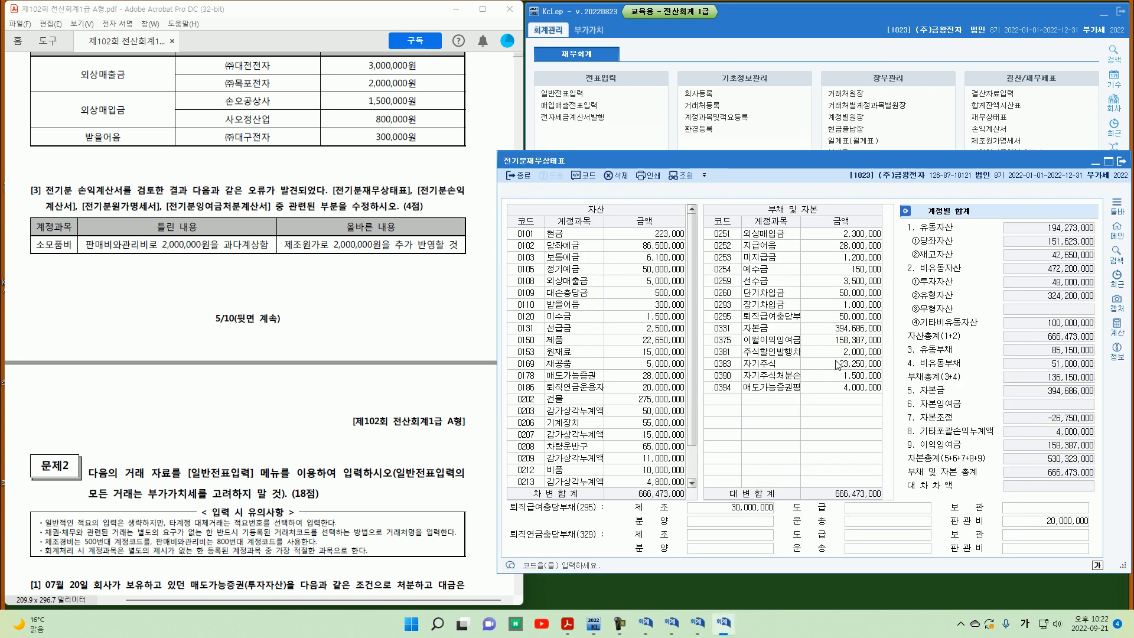
click(726, 341)
click(850, 346)
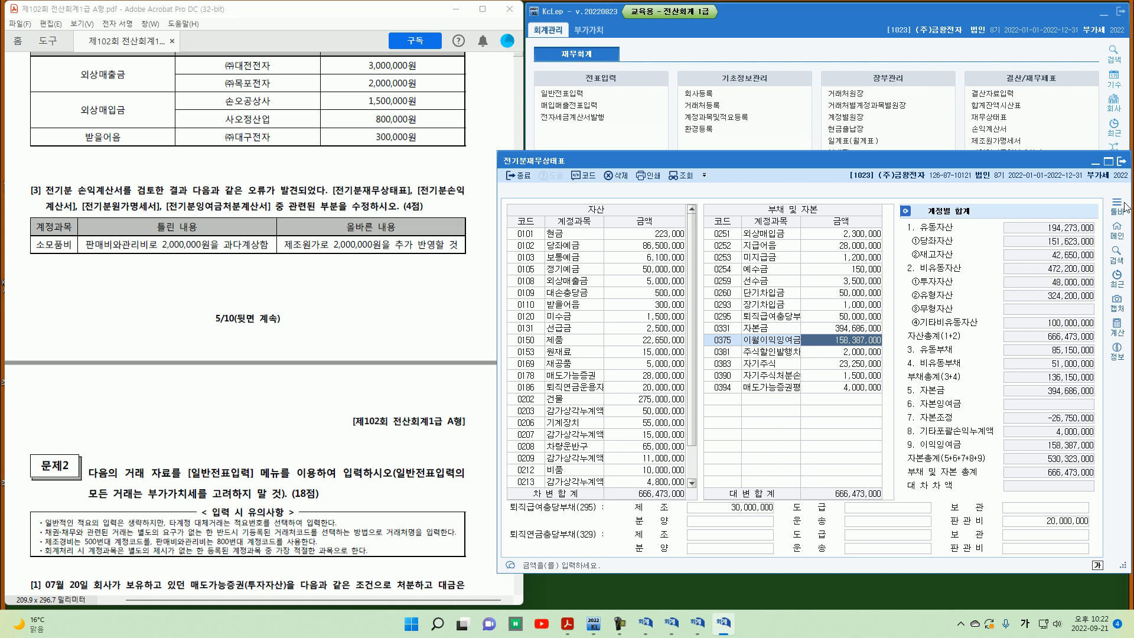
click(1120, 161)
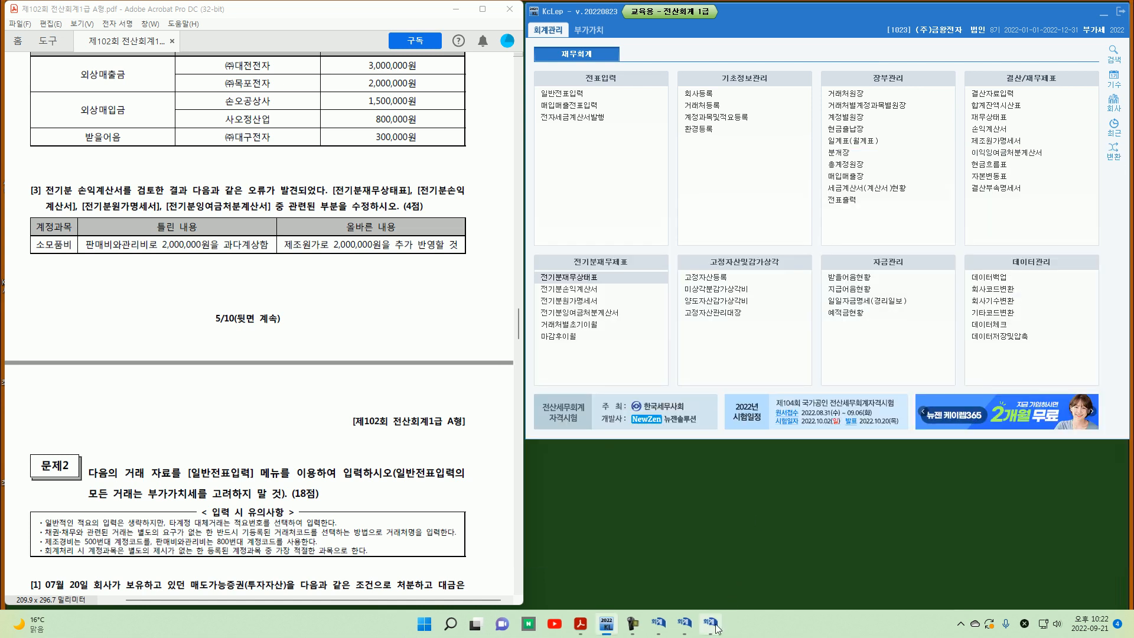
mouse_move(716, 627)
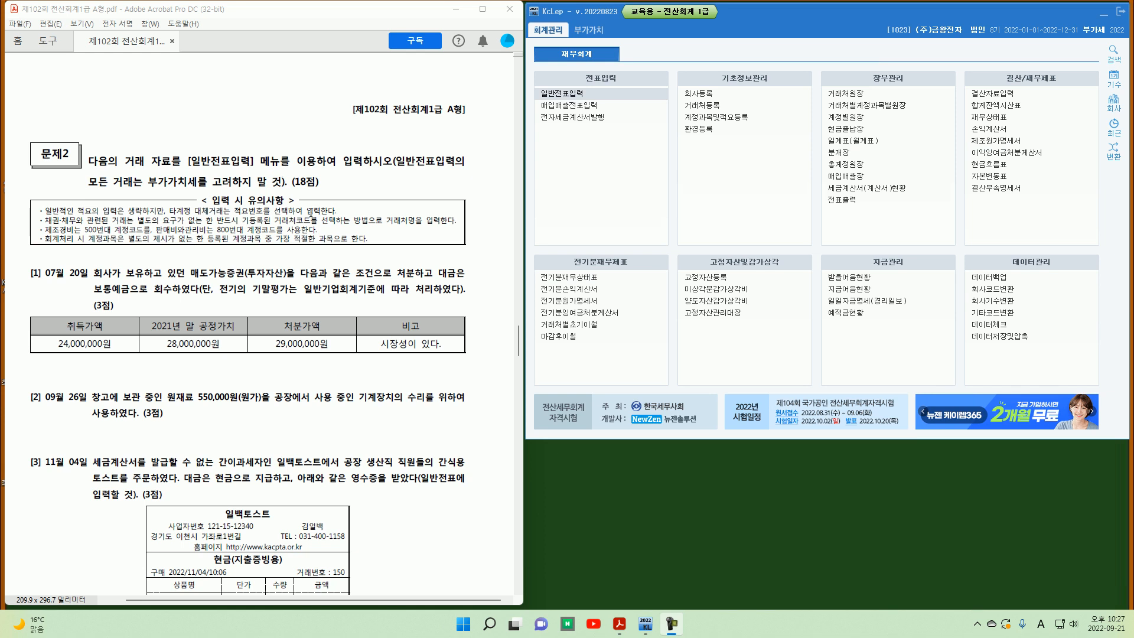
Step: Open general journal entry and set the date to July 20
scroll(310, 213, down, 3)
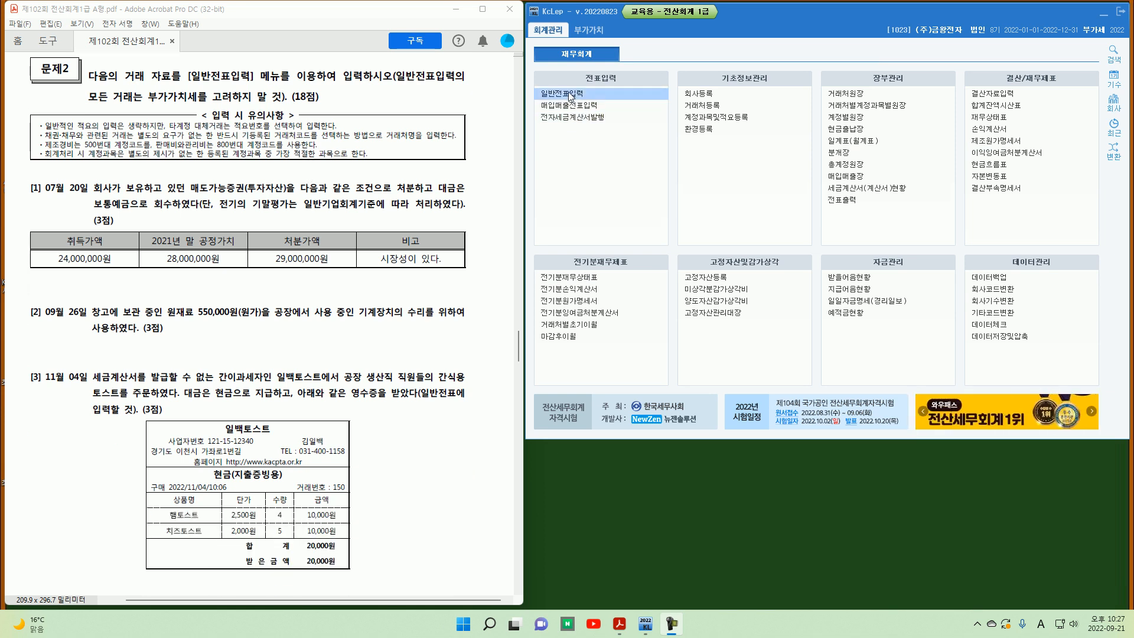
click(570, 94)
text(7)
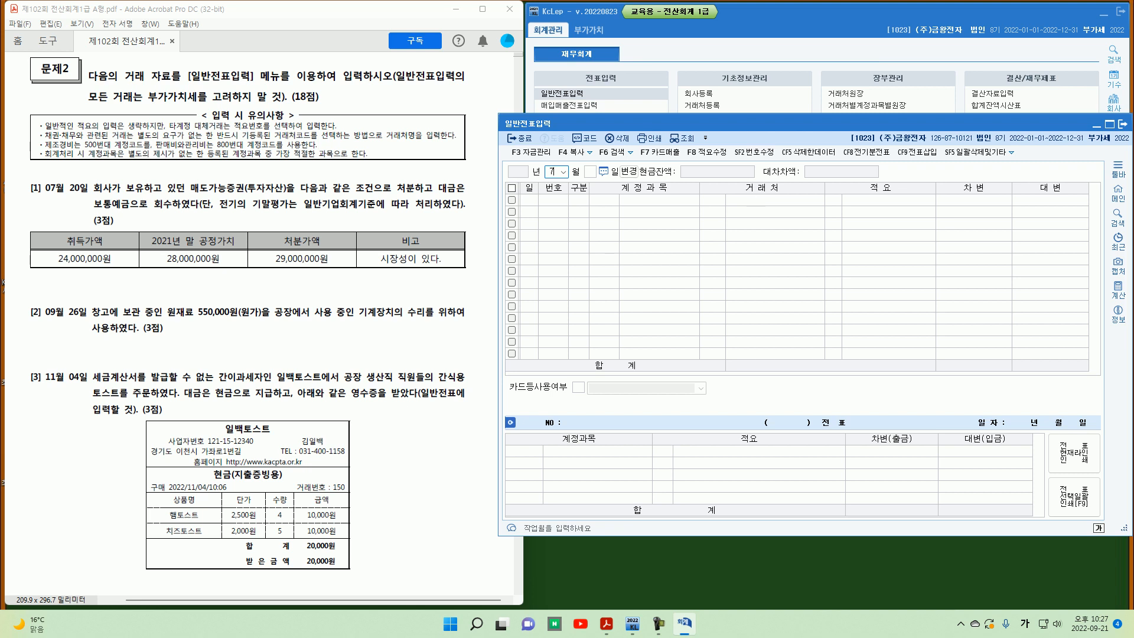
key(Return)
text(20)
key(Return)
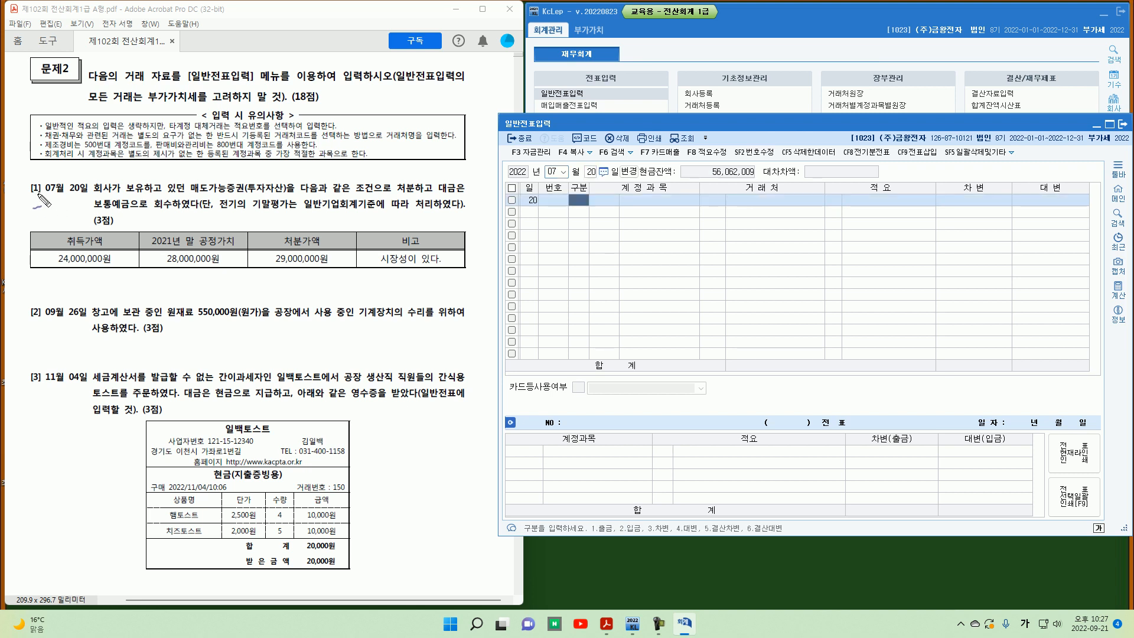
Step: Read question [1] of 문제2 about disposing of the available-for-sale securities
mouse_move(32, 194)
mouse_down()
mouse_move(30, 176)
mouse_move(56, 209)
mouse_move(86, 192)
mouse_up()
mouse_move(191, 208)
mouse_down()
mouse_move(242, 207)
mouse_move(241, 195)
mouse_move(265, 188)
mouse_up()
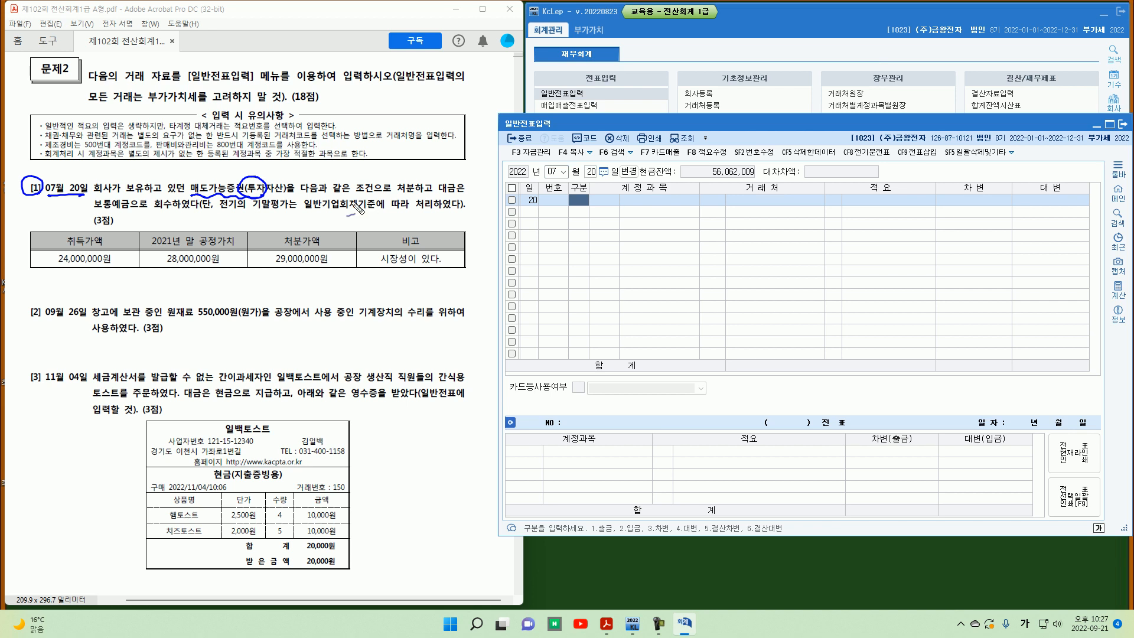
drag(397, 195, 431, 192)
drag(98, 214, 140, 214)
drag(248, 219, 263, 228)
drag(268, 223, 270, 223)
drag(275, 222, 324, 224)
drag(158, 248, 180, 246)
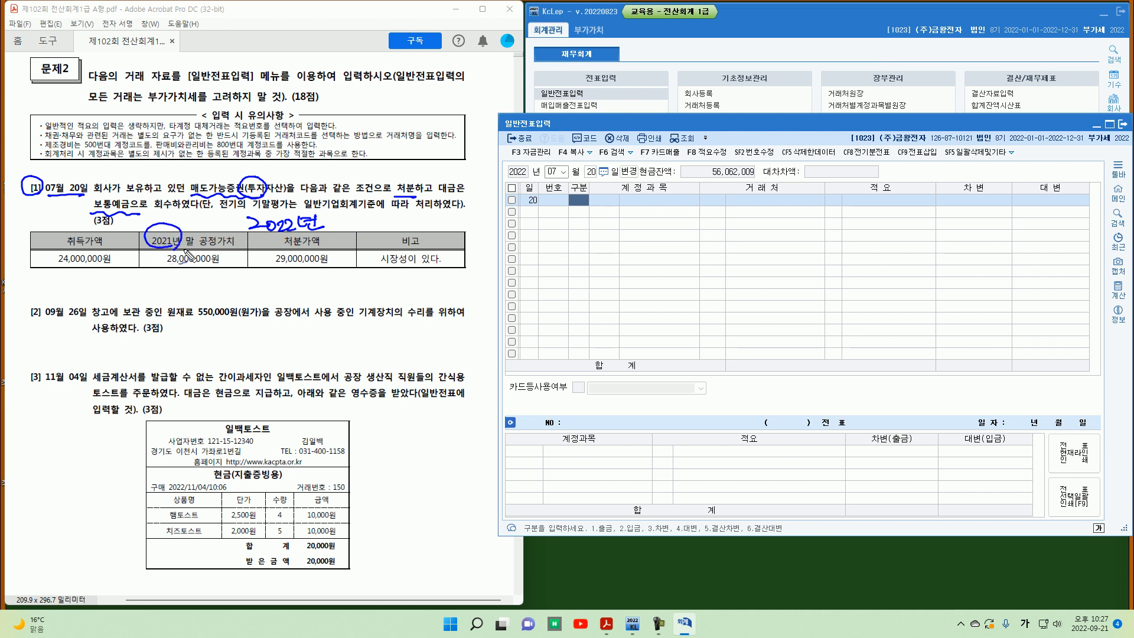
mouse_move(98, 243)
mouse_down()
mouse_move(59, 239)
mouse_move(94, 234)
mouse_move(97, 279)
mouse_move(168, 263)
mouse_up()
mouse_move(153, 265)
mouse_down()
mouse_move(168, 262)
mouse_move(165, 272)
mouse_up()
mouse_move(48, 268)
mouse_down()
mouse_move(227, 267)
mouse_move(164, 296)
mouse_move(235, 292)
mouse_move(246, 279)
mouse_move(254, 296)
mouse_move(239, 290)
mouse_up()
mouse_move(242, 277)
mouse_down()
mouse_move(242, 291)
mouse_move(252, 296)
mouse_move(243, 270)
mouse_move(258, 294)
mouse_move(254, 264)
mouse_up()
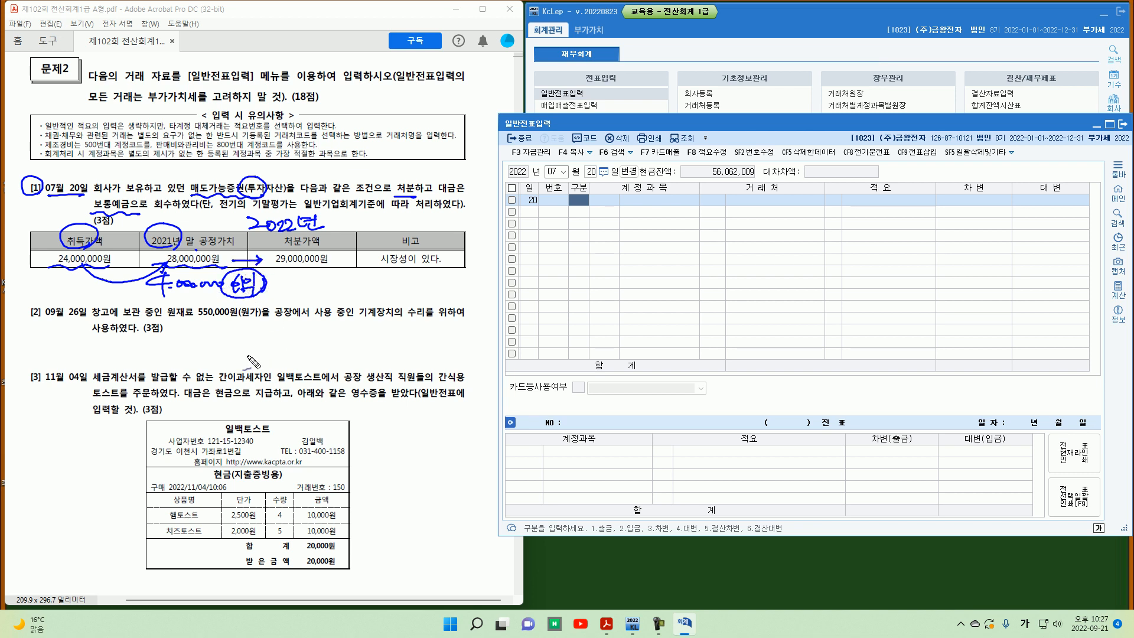
key(Escape)
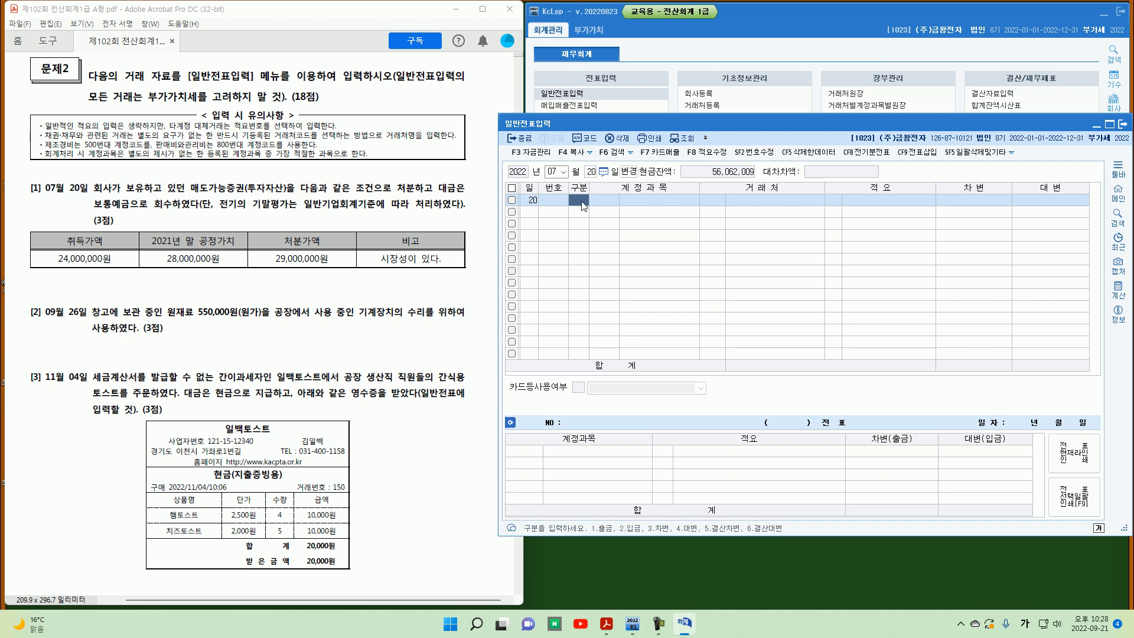
Step: Enter a credit line for account 0178 매도가능증권 of 28,000,000 in the July 20 journal entry
text(4)
key(Return)
text(매도가)
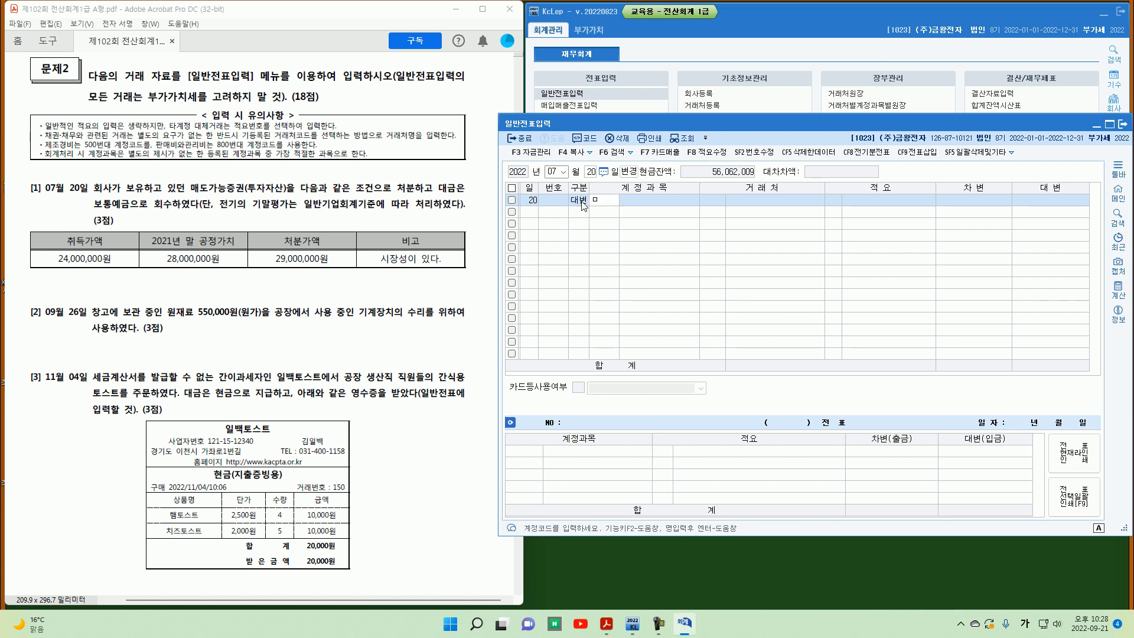
key(Return)
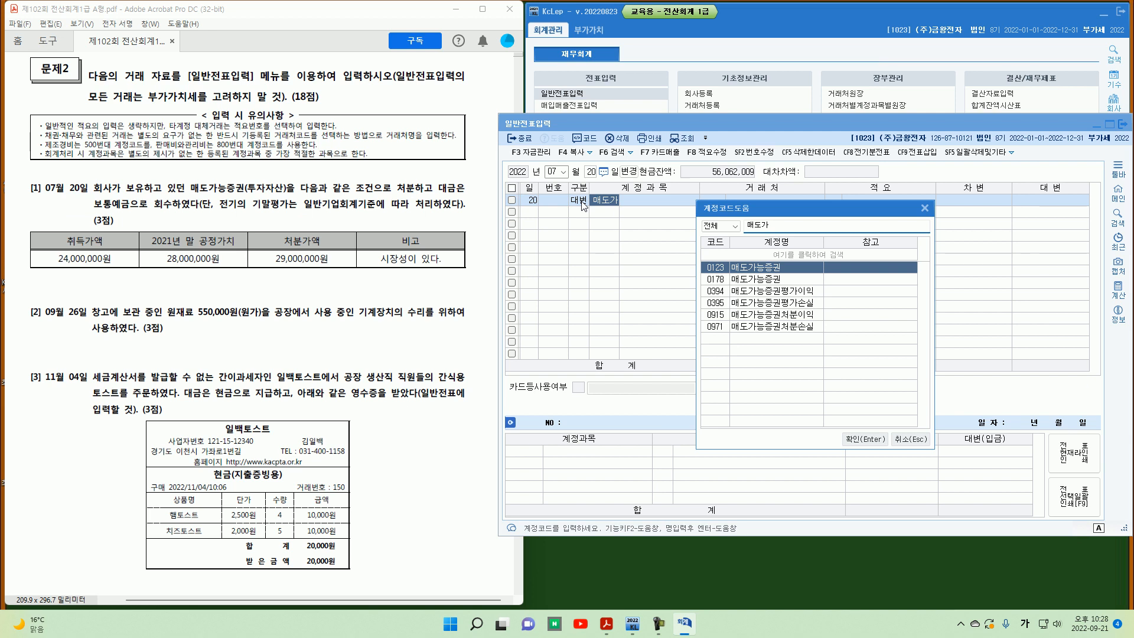
key(Down)
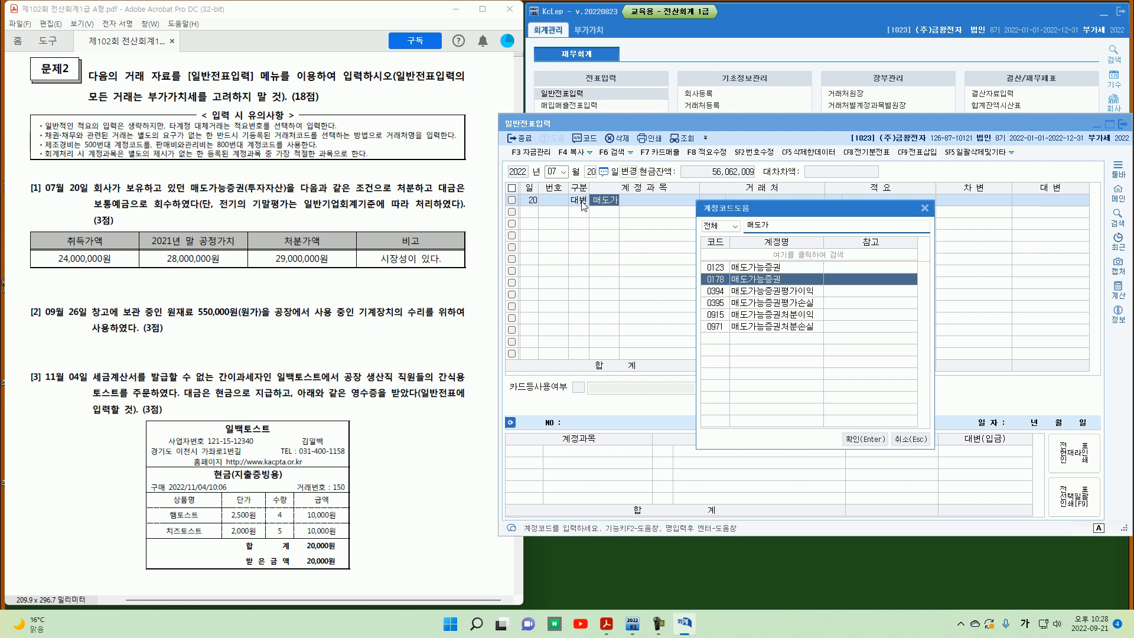
key(Up)
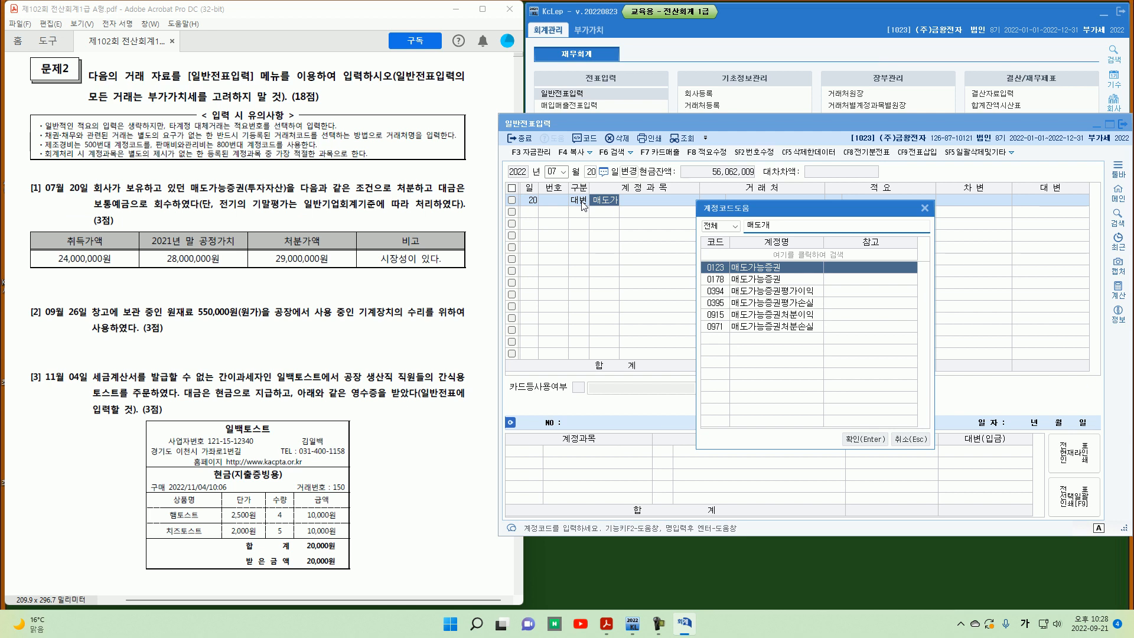
key(Down)
key(Return)
key(Return)
key(Return)
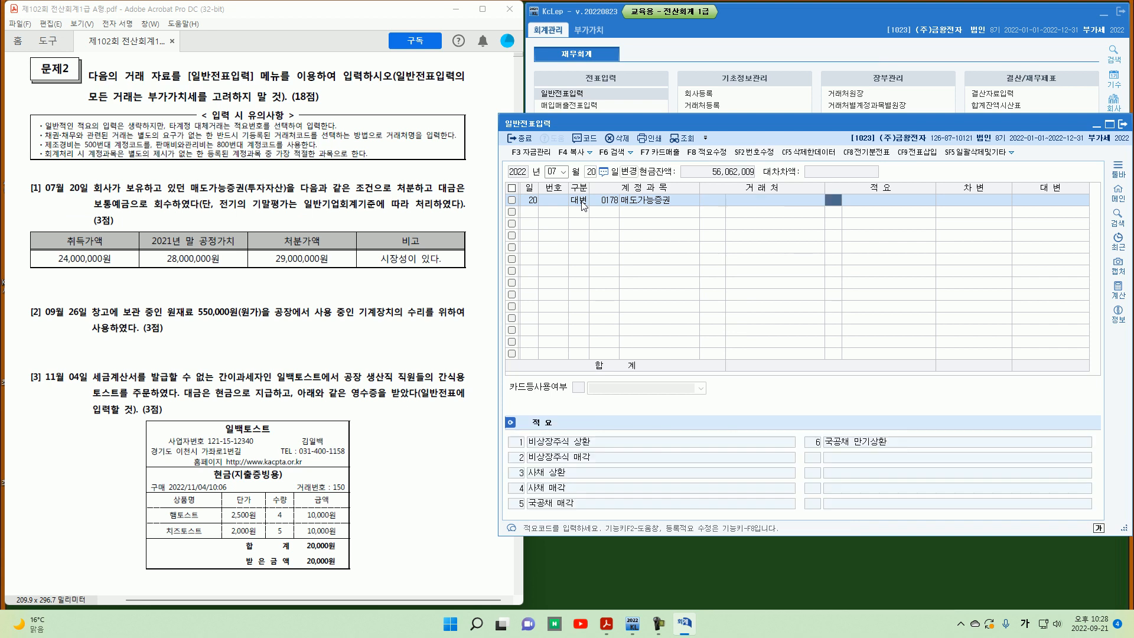
text(28,000,000)
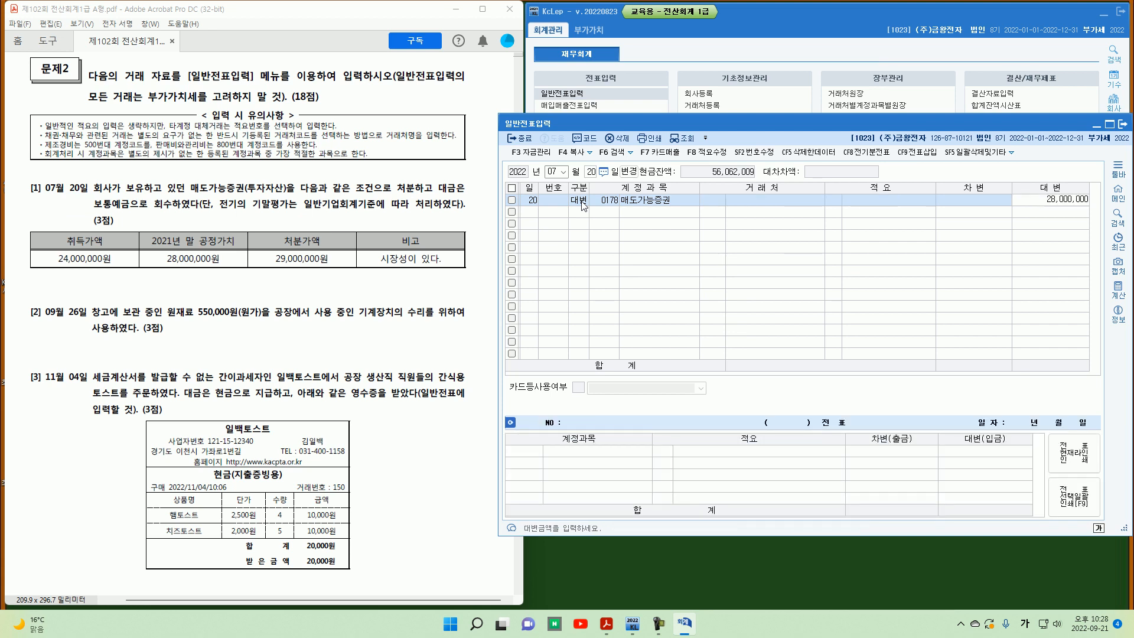
key(Return)
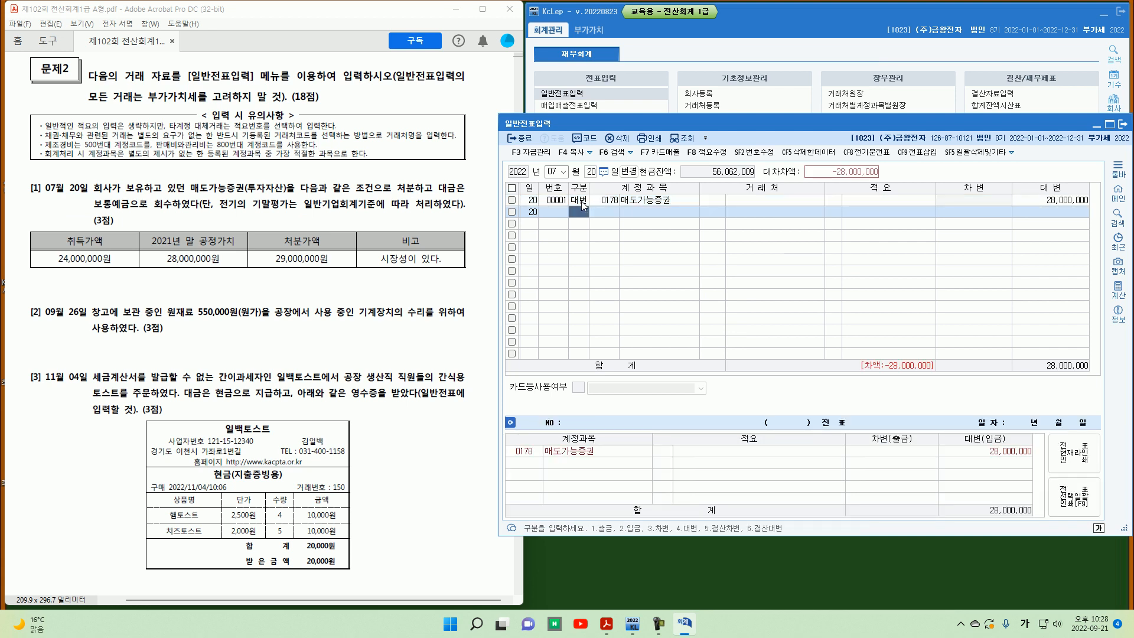
Step: Add a debit line for account 0103 보통예금 of 29,000,000
text(3)
key(Return)
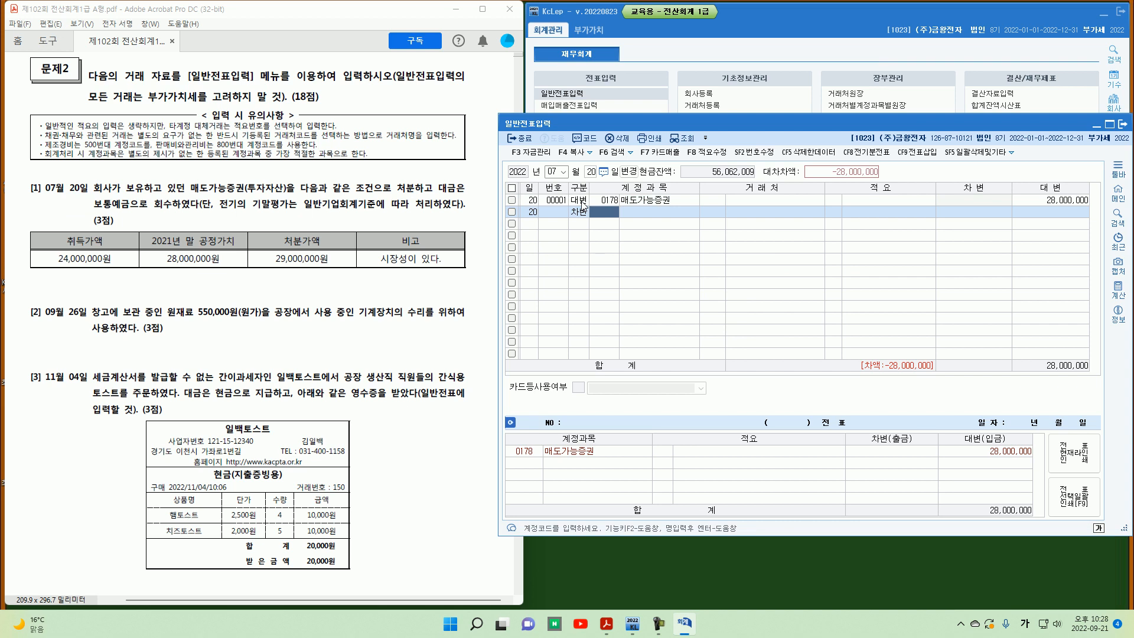
text(103)
key(Return)
key(Return)
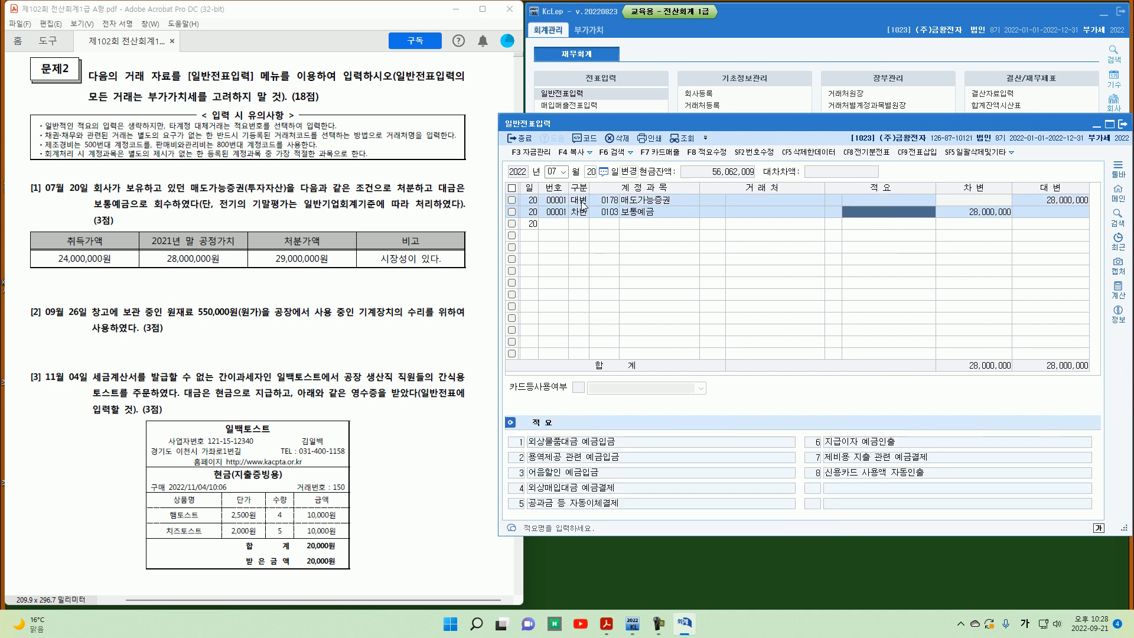
key(Return)
text(2)
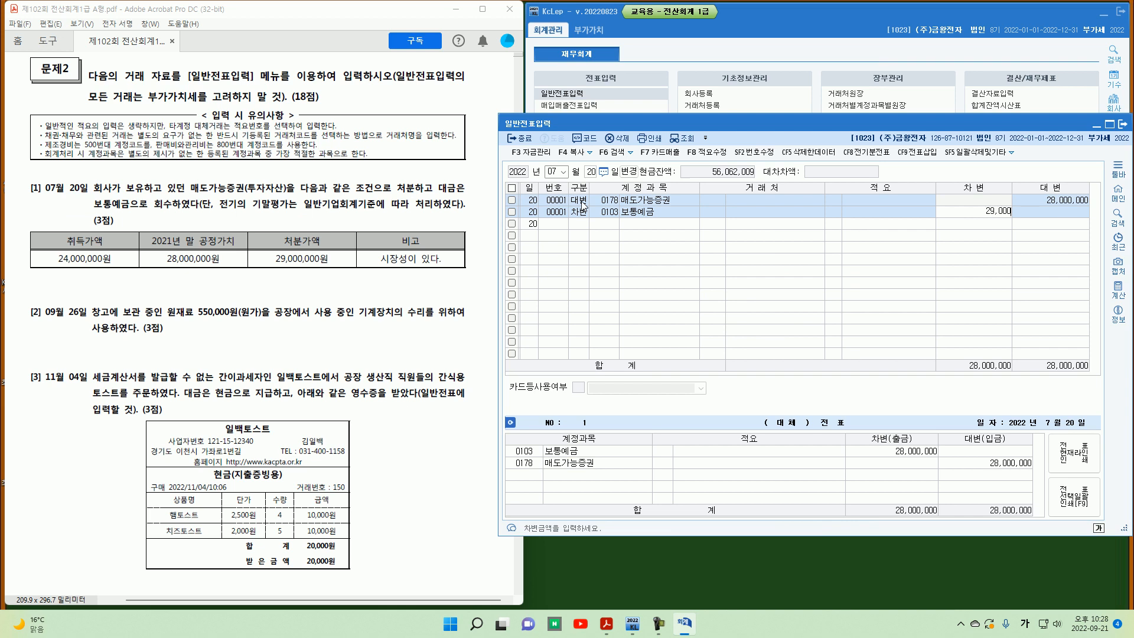
key(Return)
key(Up)
key(Return)
key(Return)
key(Return)
key(Return)
key(Return)
key(Return)
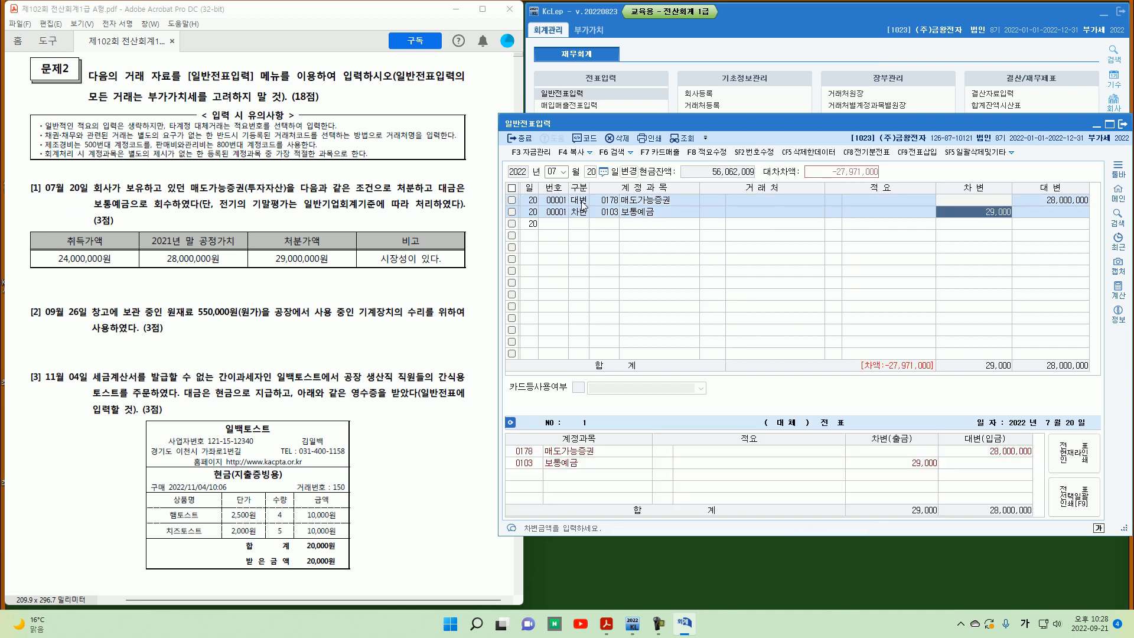
text(29000000)
key(Return)
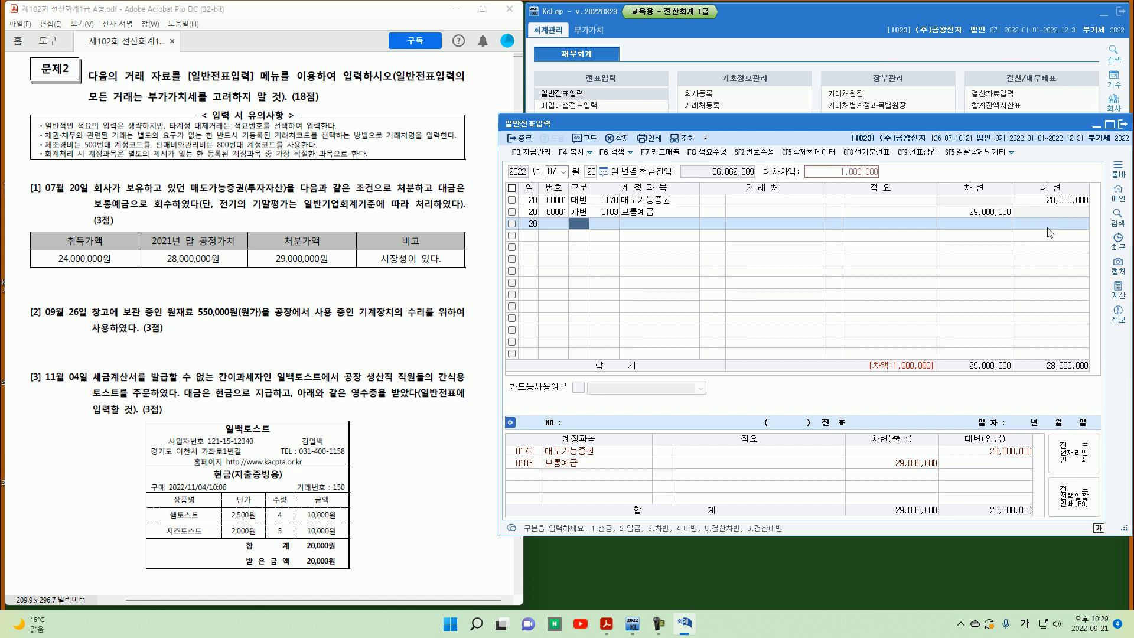
Step: Add a debit line for account 0394 매도가능증권평가이익 of 4,000,000
text(3)
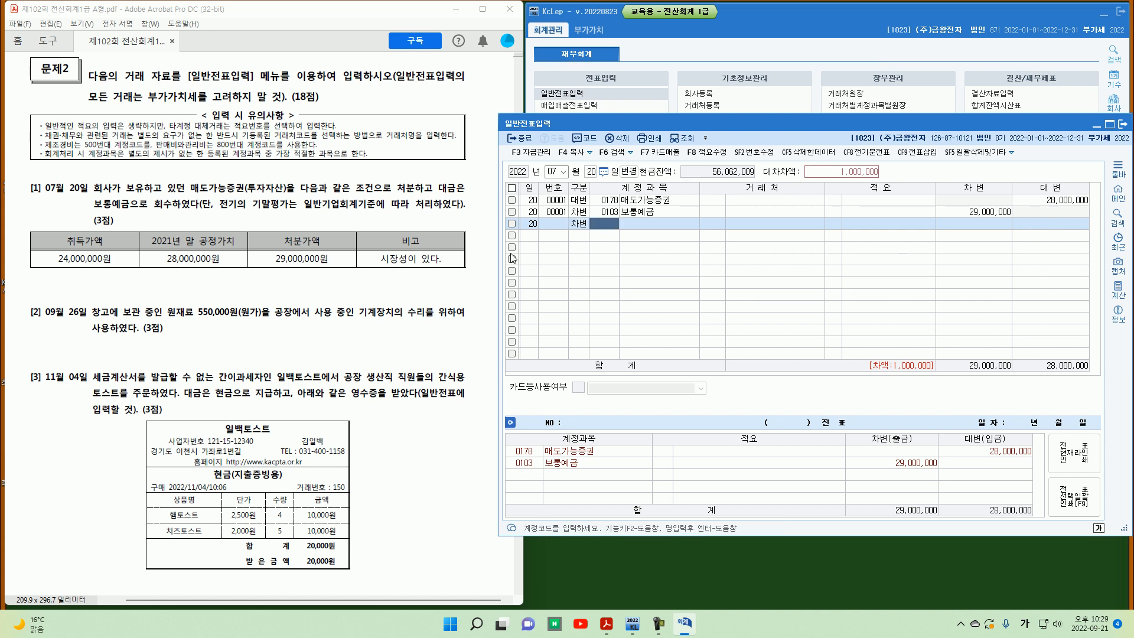
text(매도가)
key(Return)
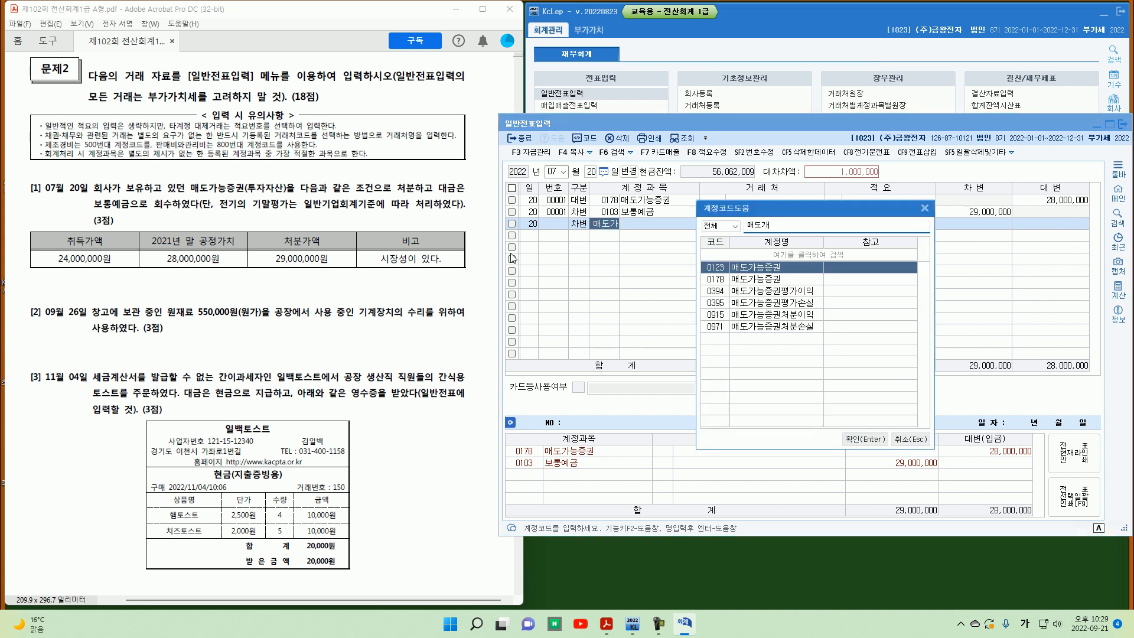
key(Down)
key(Down)
key(Return)
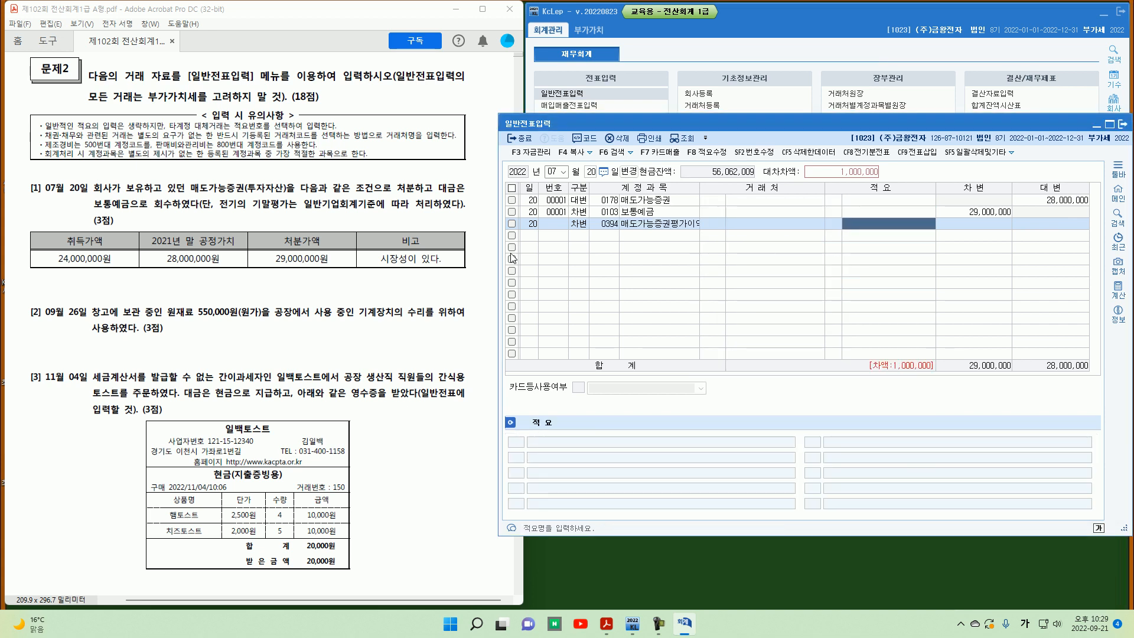
text(4000000)
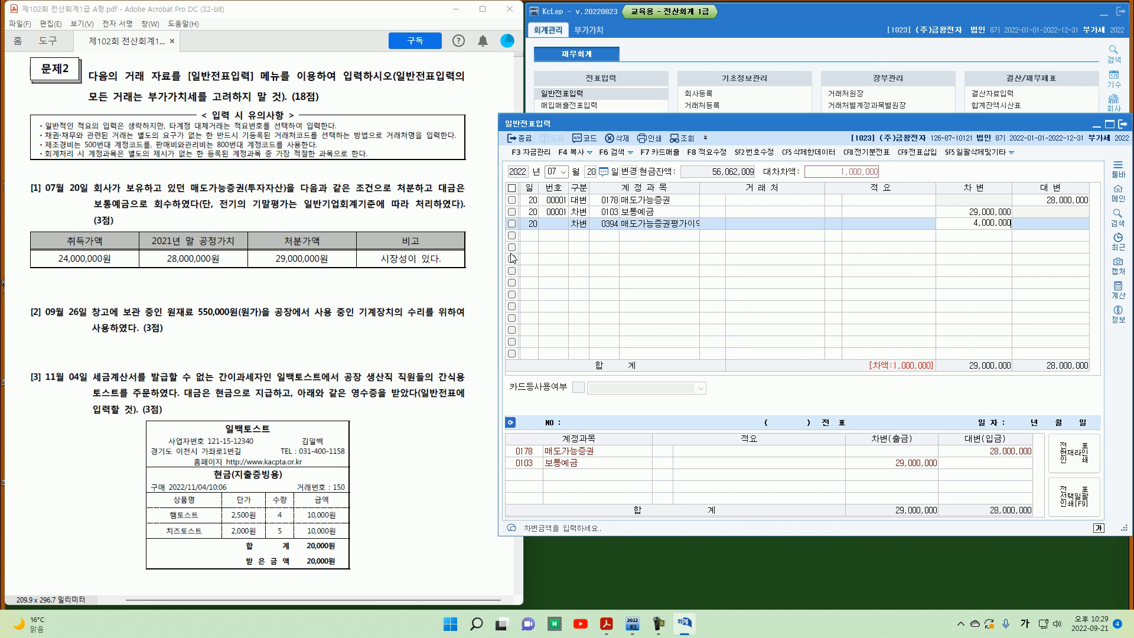
key(Return)
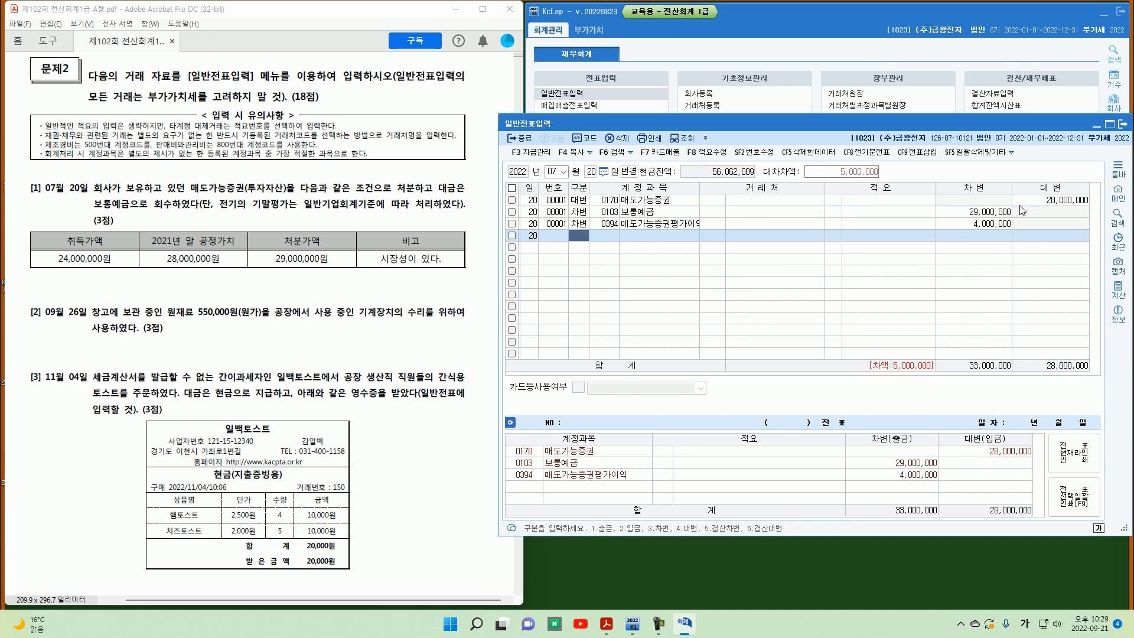
Step: Add a credit line for account 0915 매도가능증권처분이익 for the 5,000,000 balance
click(1053, 214)
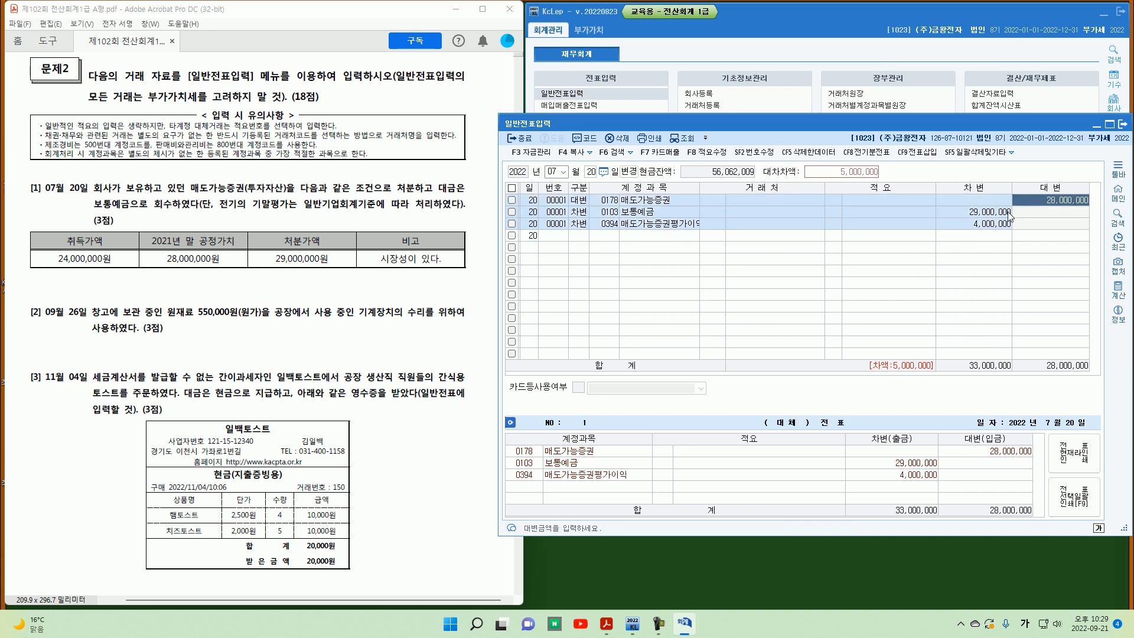
click(992, 214)
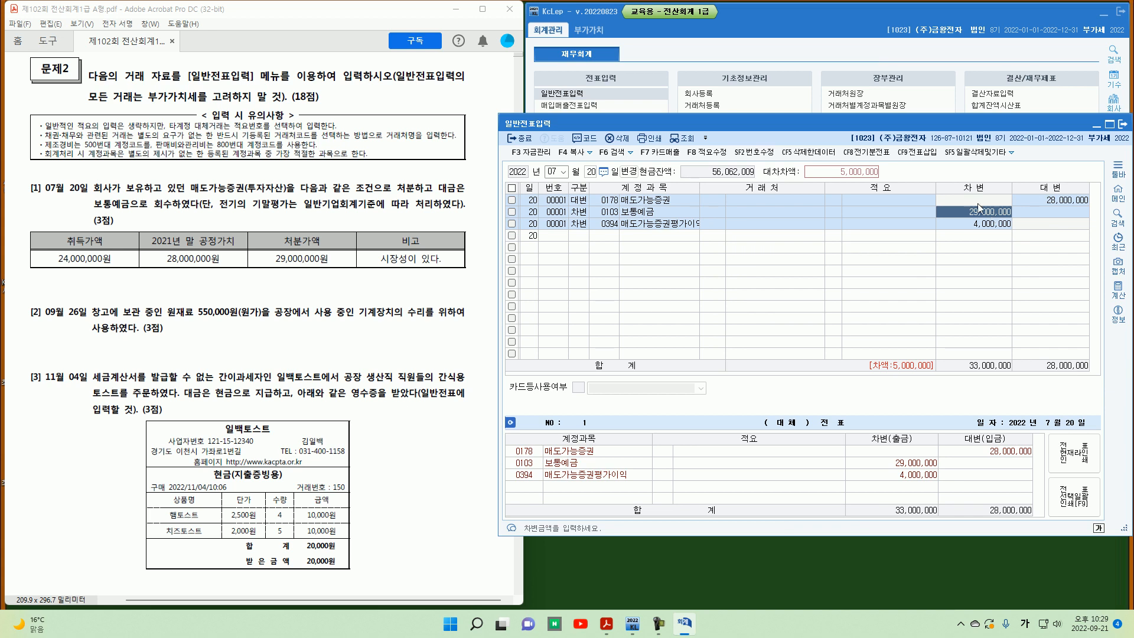
click(971, 225)
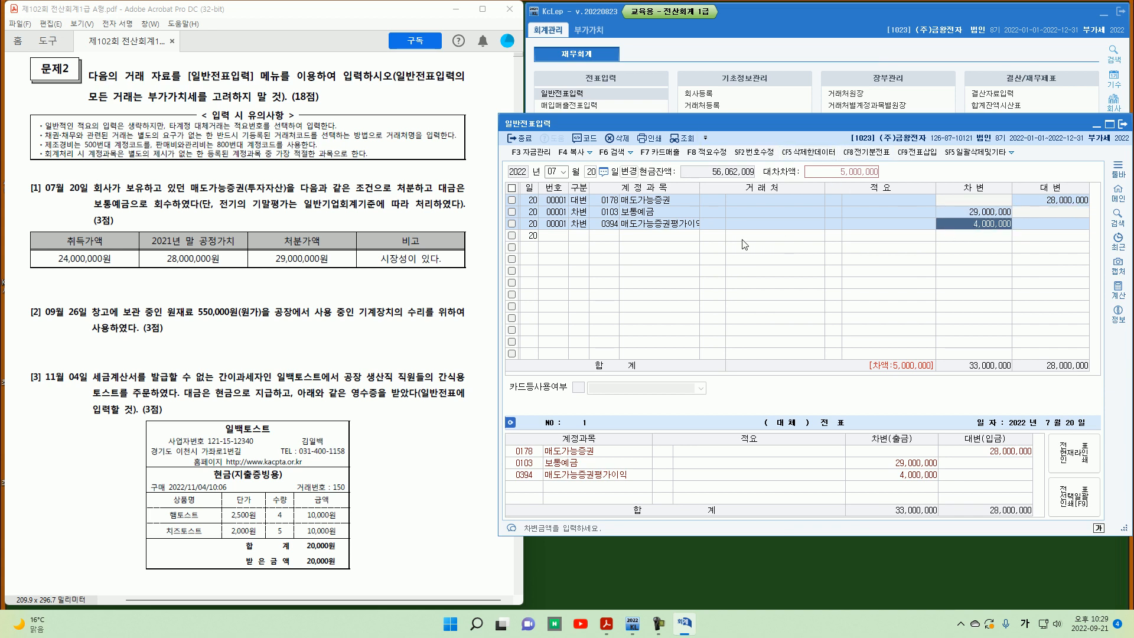
click(582, 236)
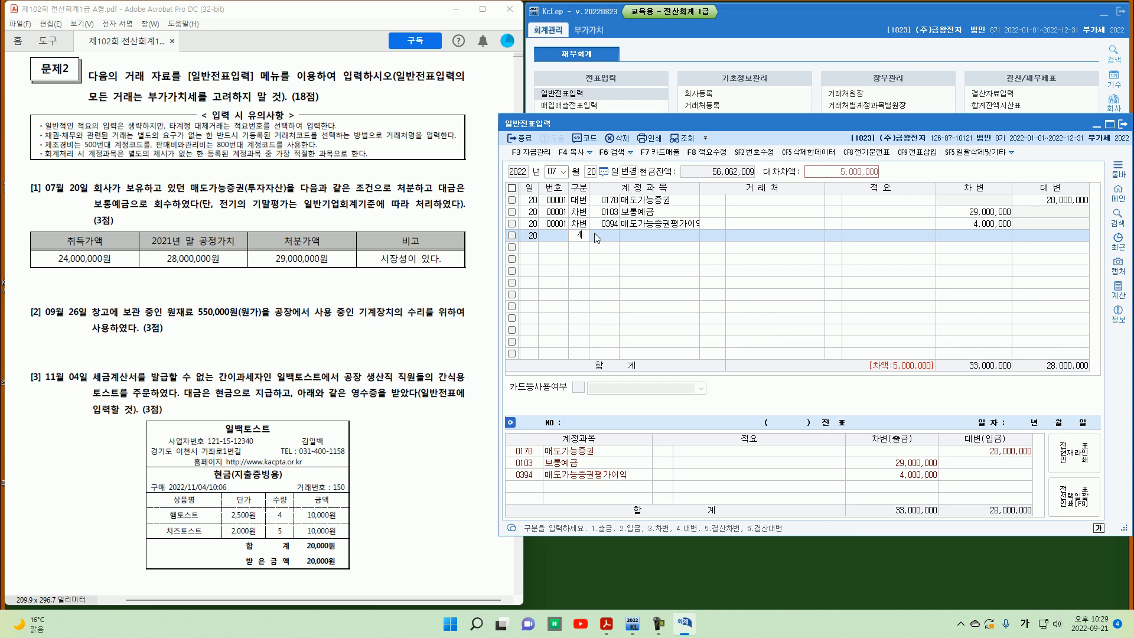
key(Return)
text(매도가)
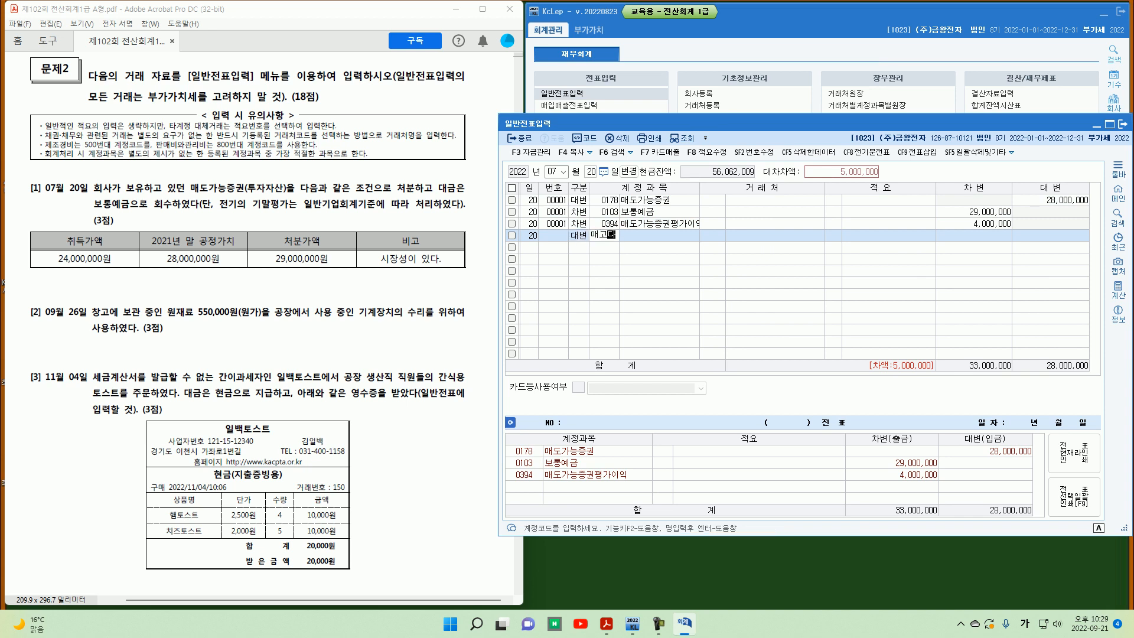
key(Return)
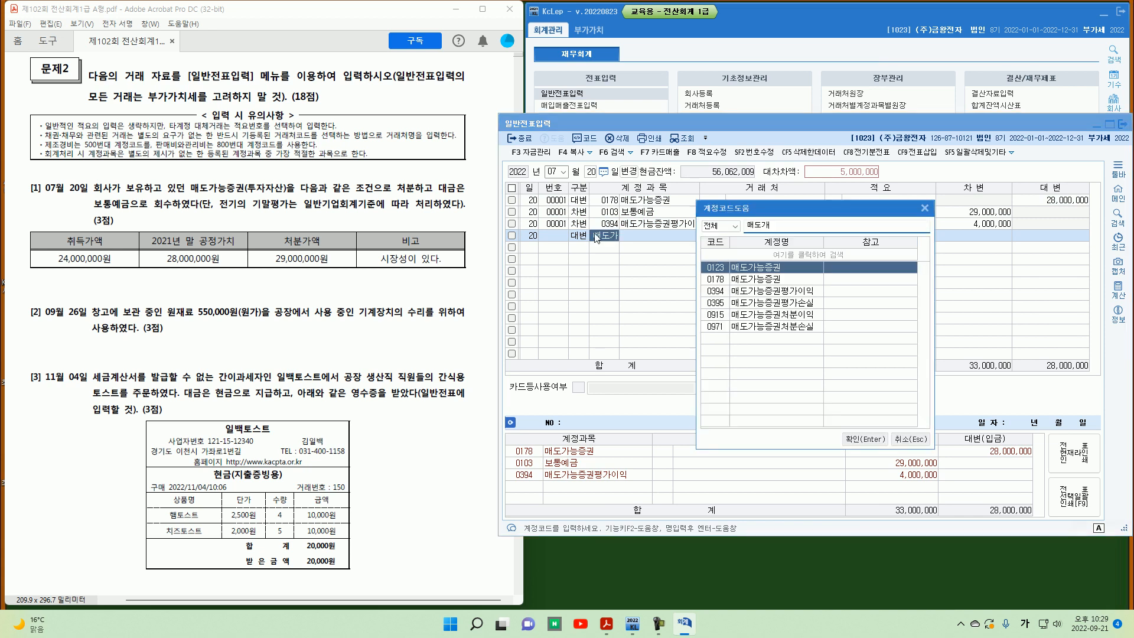
key(Down)
key(Down)
key(Down)
key(Down)
key(Return)
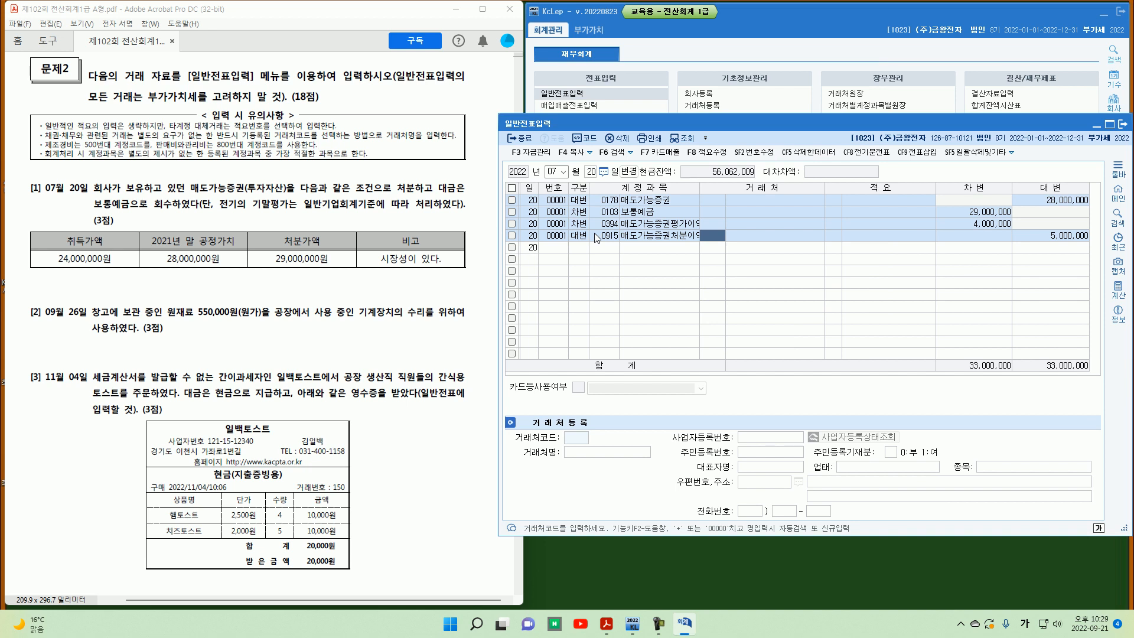
mouse_move(117, 267)
mouse_down()
mouse_move(139, 277)
mouse_move(158, 266)
mouse_move(160, 300)
mouse_move(186, 287)
mouse_move(256, 289)
mouse_move(263, 307)
mouse_move(234, 289)
mouse_move(262, 277)
mouse_move(263, 298)
mouse_move(296, 302)
mouse_move(307, 270)
mouse_up()
drag(307, 269, 324, 285)
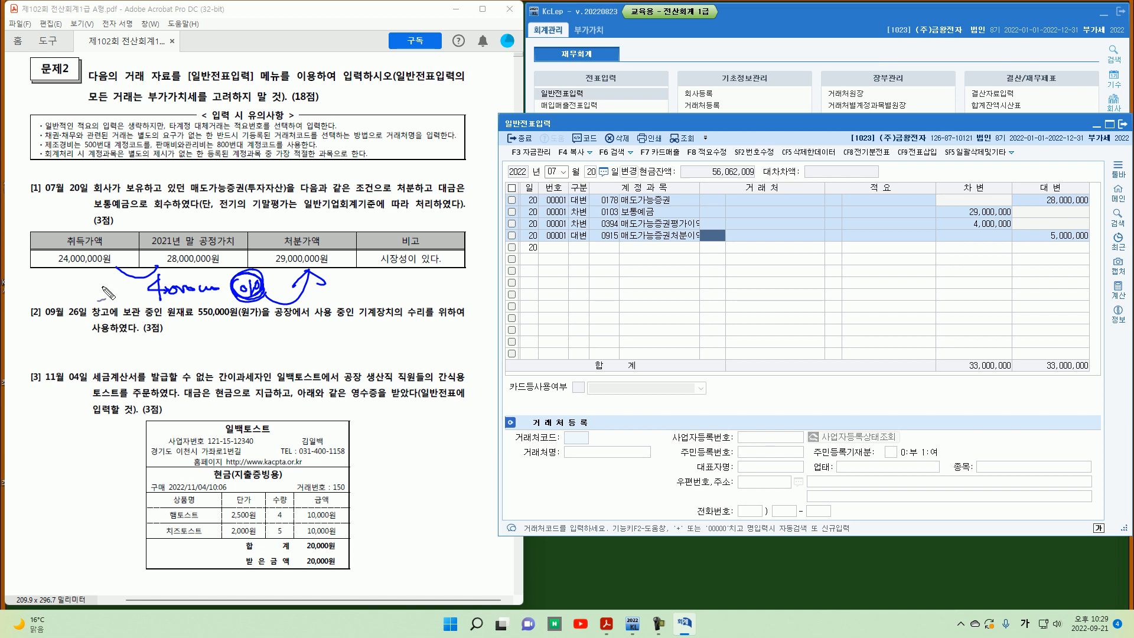
mouse_move(101, 298)
mouse_down()
mouse_move(130, 307)
mouse_move(148, 295)
mouse_move(155, 313)
mouse_up()
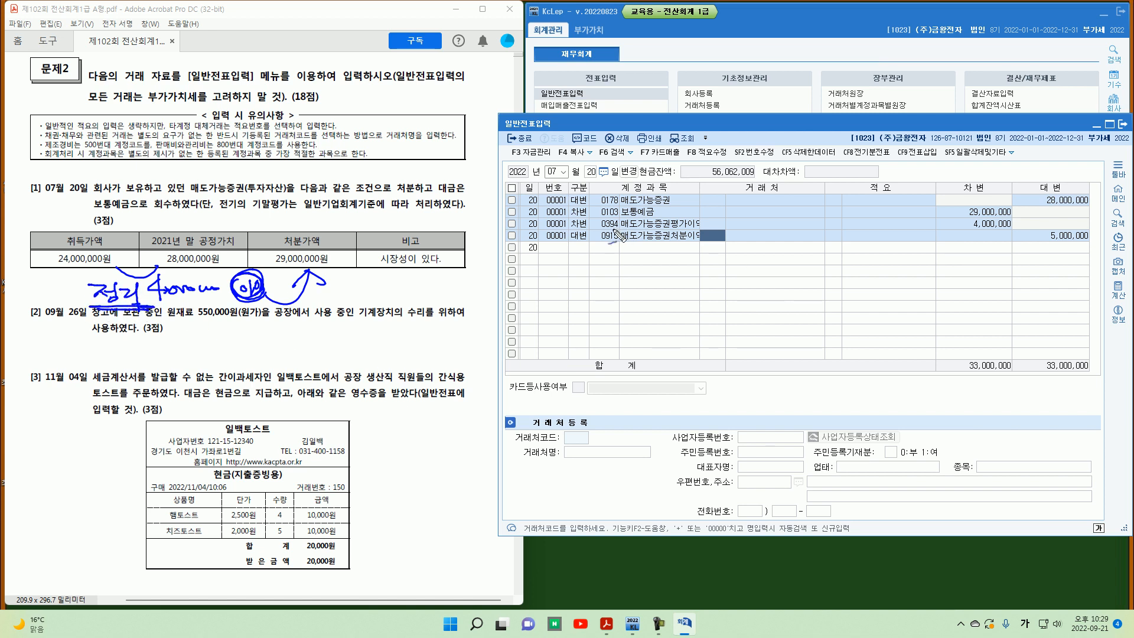
mouse_move(615, 231)
mouse_down()
mouse_move(619, 218)
mouse_move(621, 229)
mouse_up()
drag(848, 187, 757, 210)
drag(642, 246, 707, 244)
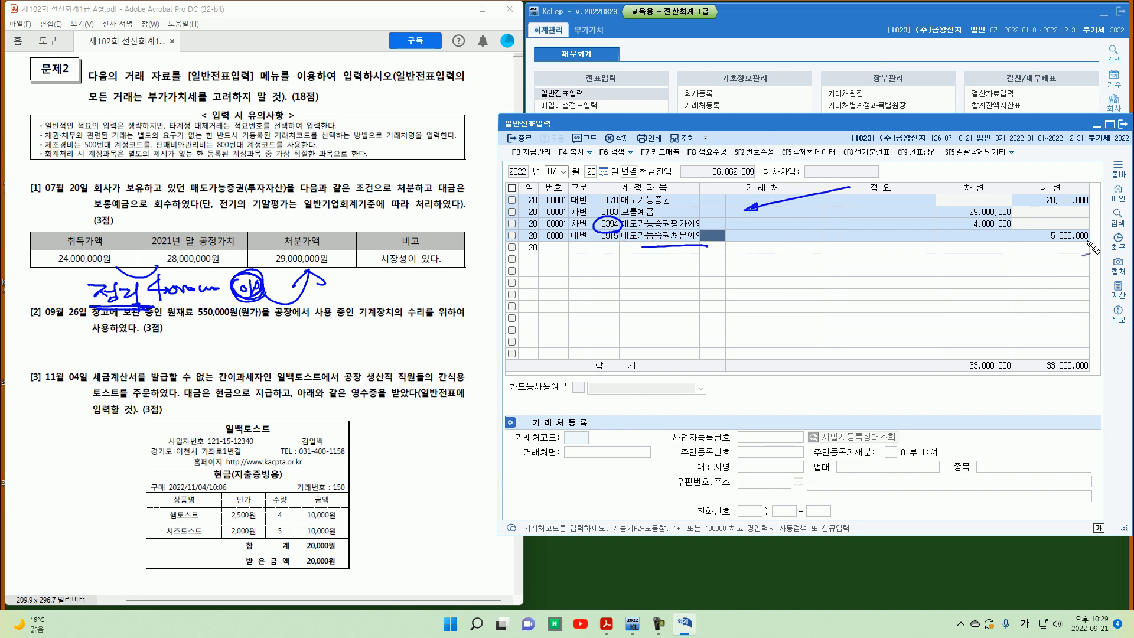
mouse_move(1088, 242)
mouse_down()
mouse_move(1041, 240)
mouse_move(1089, 248)
mouse_up()
mouse_move(1032, 225)
mouse_down()
mouse_move(1011, 211)
mouse_move(1004, 220)
mouse_move(1005, 241)
mouse_move(1028, 242)
mouse_up()
drag(1021, 238, 1020, 247)
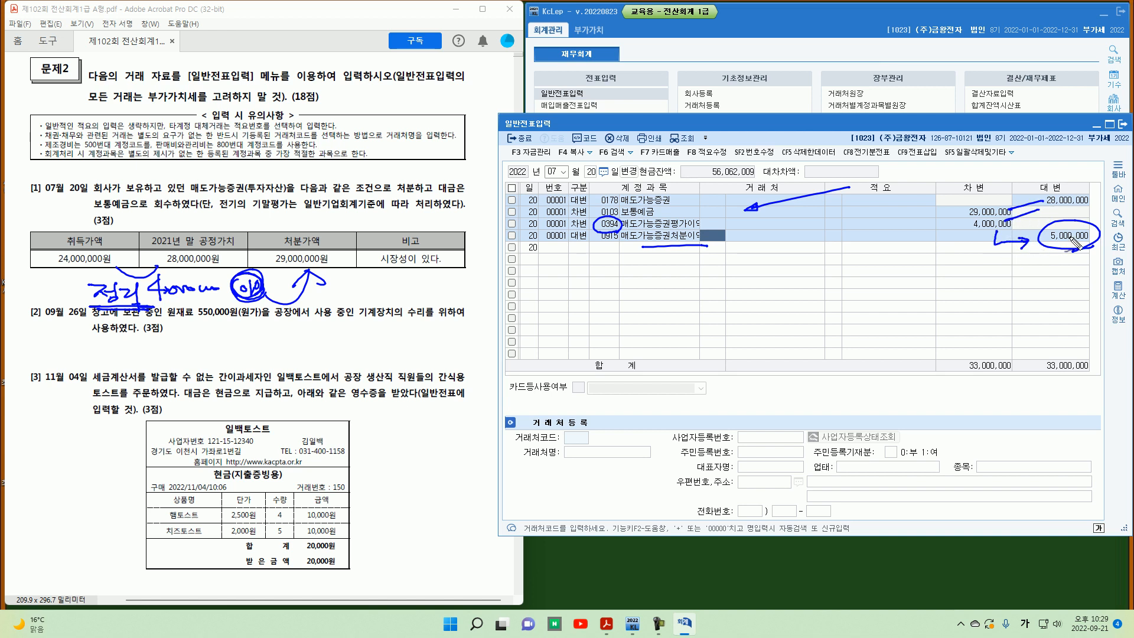
key(Escape)
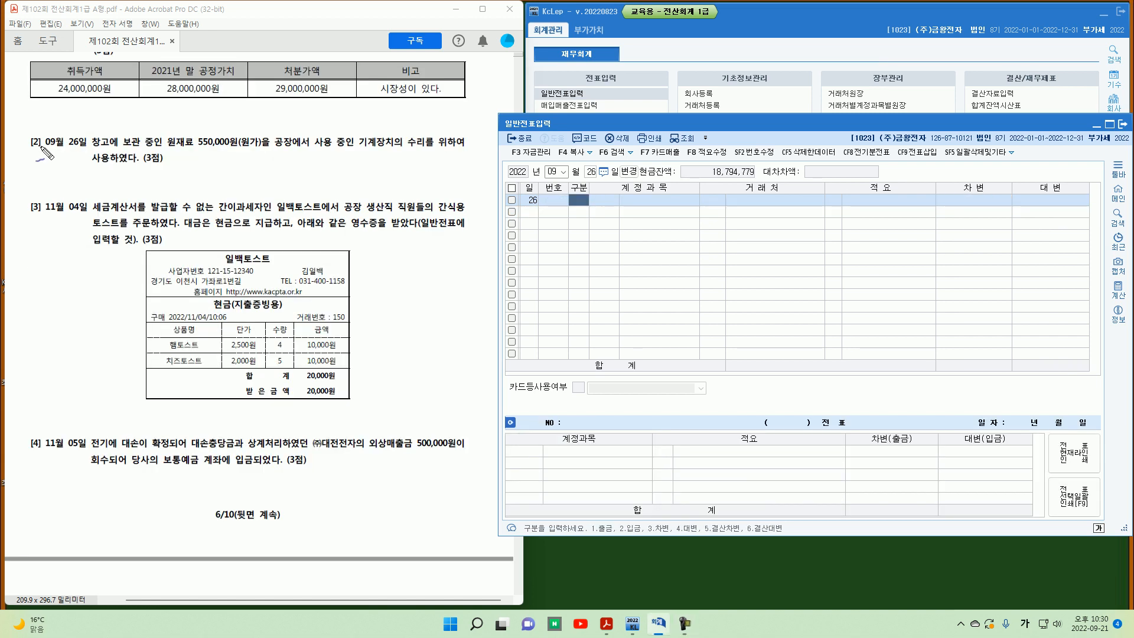
mouse_move(39, 133)
mouse_down()
mouse_move(37, 149)
mouse_move(69, 149)
mouse_up()
drag(70, 163, 86, 149)
drag(167, 152, 264, 151)
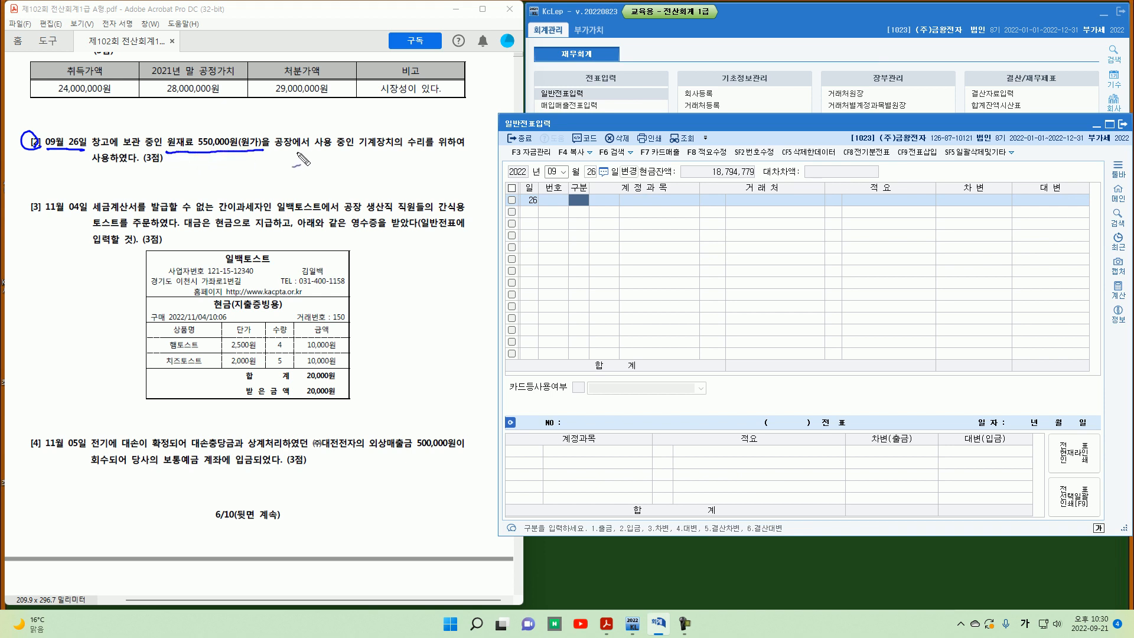
mouse_move(360, 152)
mouse_down()
mouse_move(426, 140)
mouse_move(407, 150)
mouse_up()
key(Escape)
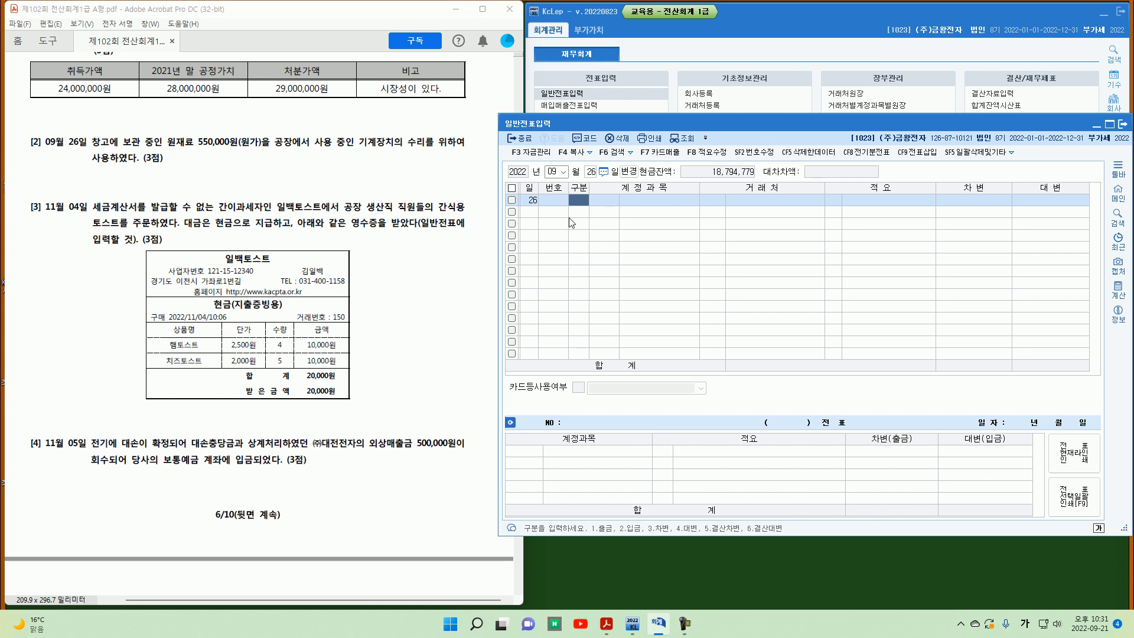
Step: Enter a credit line for account 0153 원재료 of 550,000 in the September 26 journal entry
text(4)
key(Return)
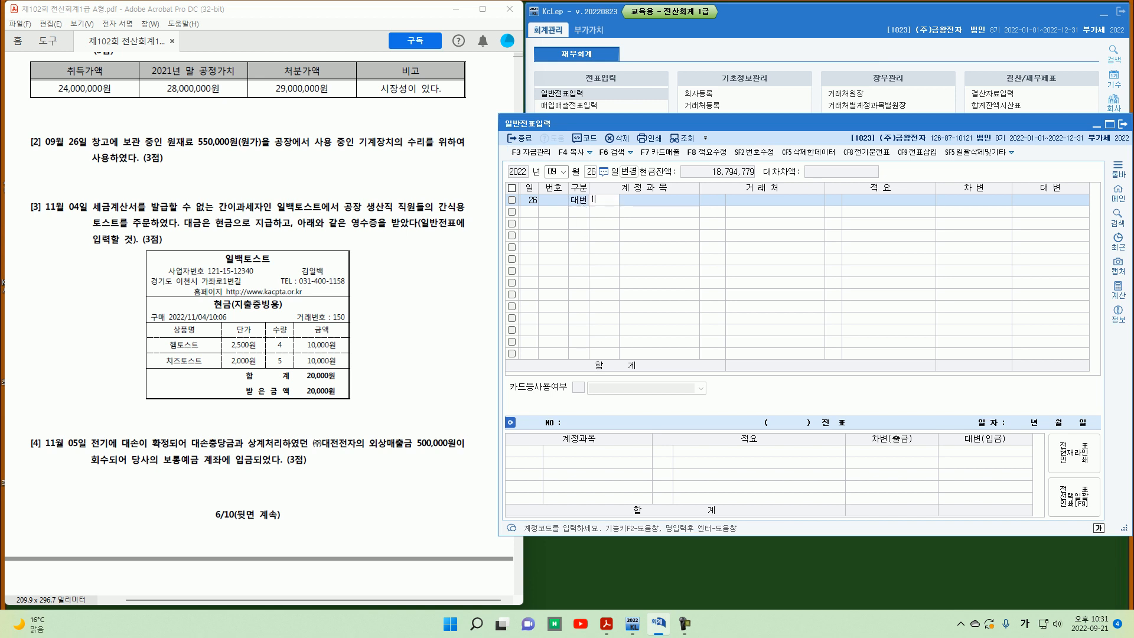
text(153)
key(Return)
key(Return)
key(Return)
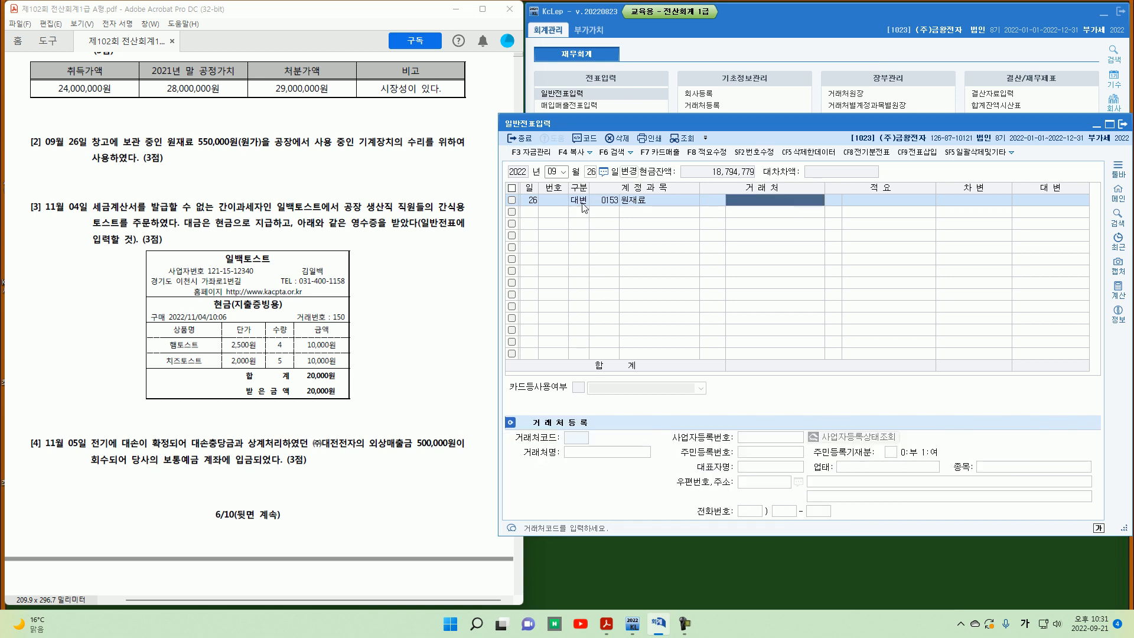
text(550,000)
key(Return)
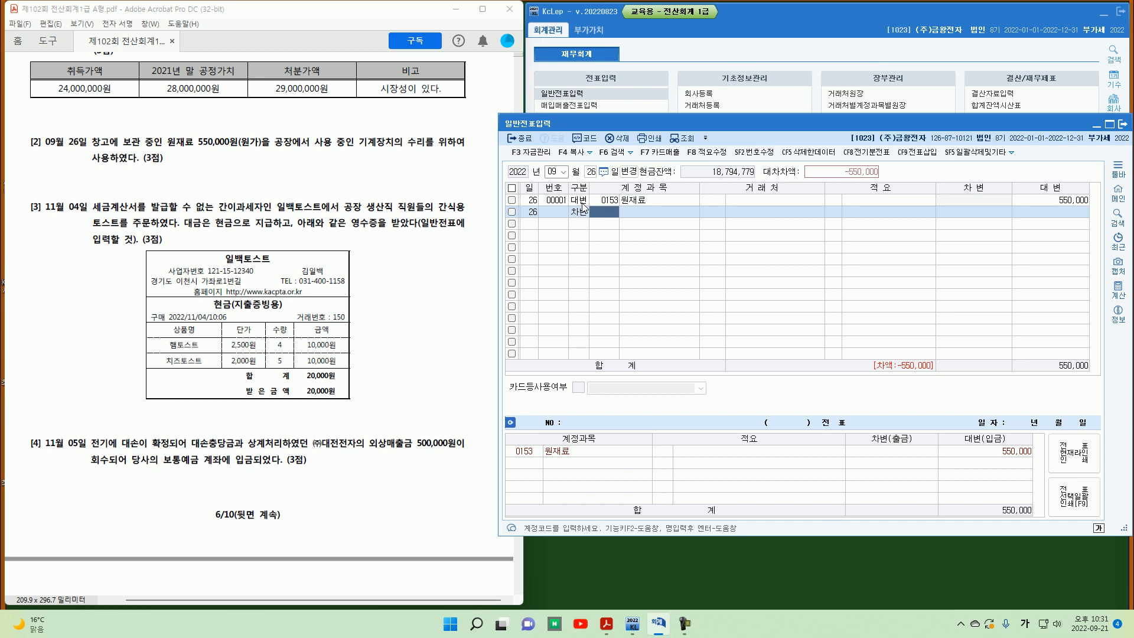
Step: Add a debit line for account 0520 수선비 of 550,000 and set the 원재료 line's memo to 8 타계정으로 대체액 원가명세서 반영분
text(0520)
key(Return)
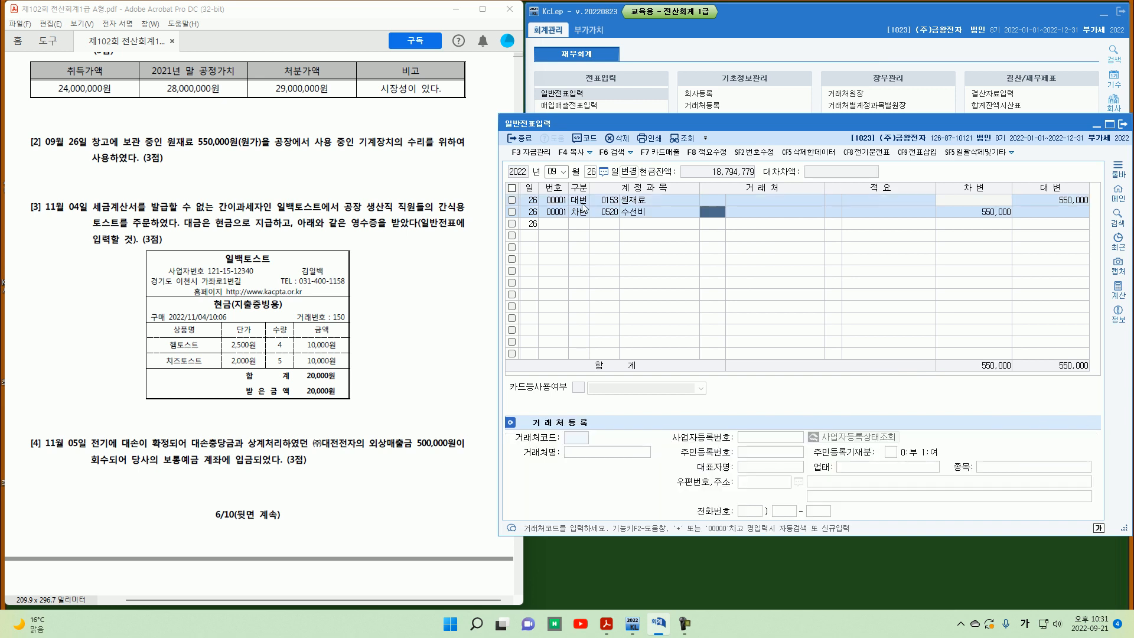
key(Up)
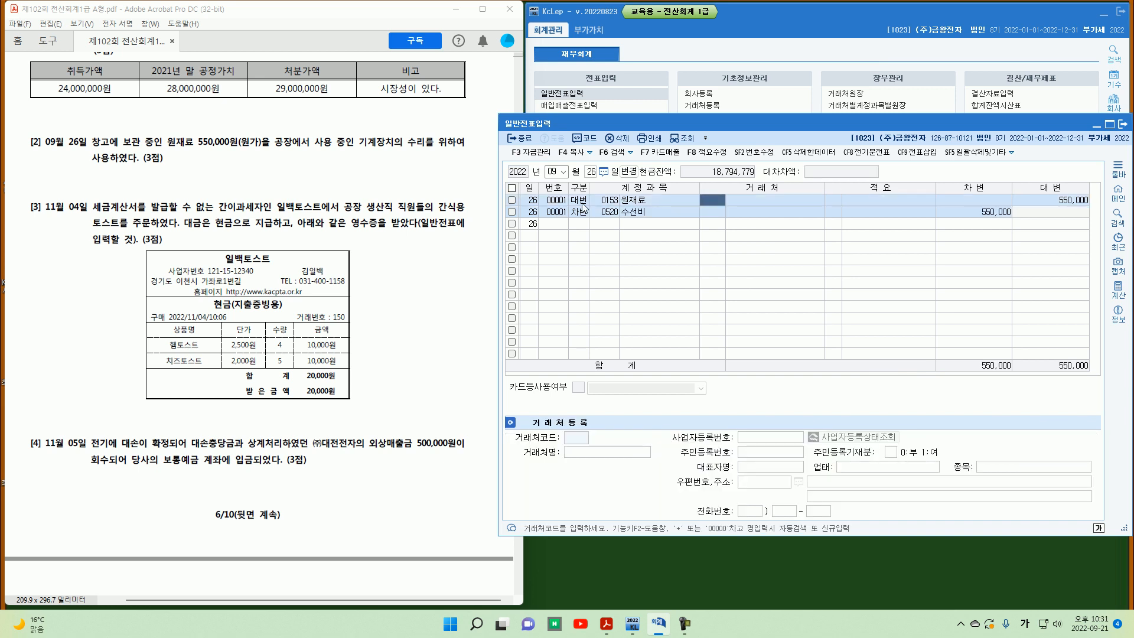
key(Right)
key(Right)
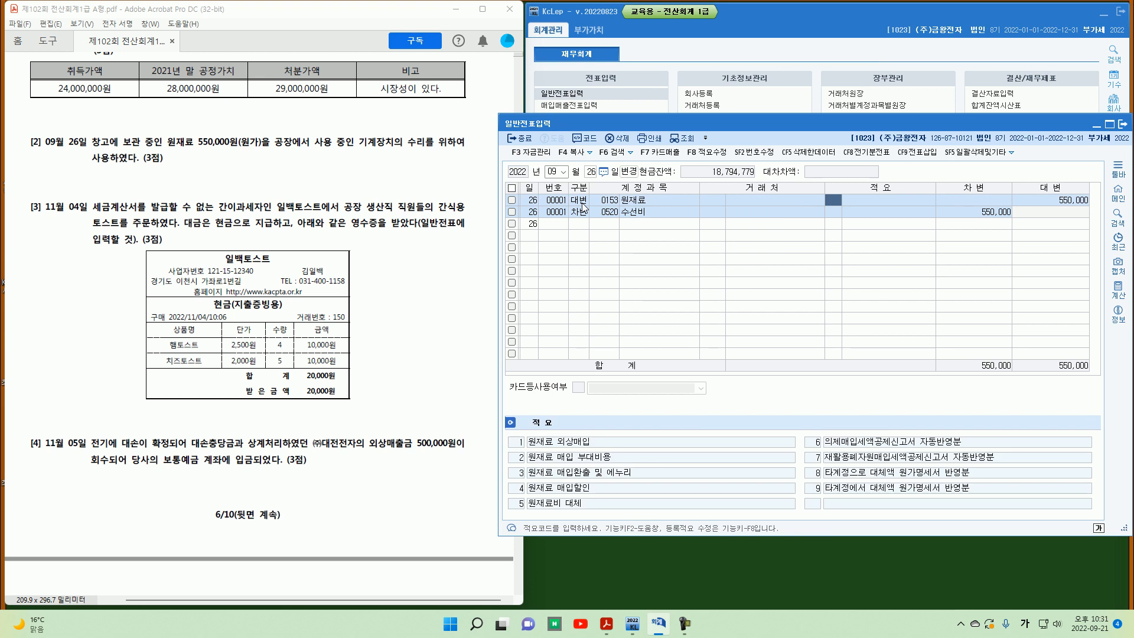
text(ㅌ)
key(Return)
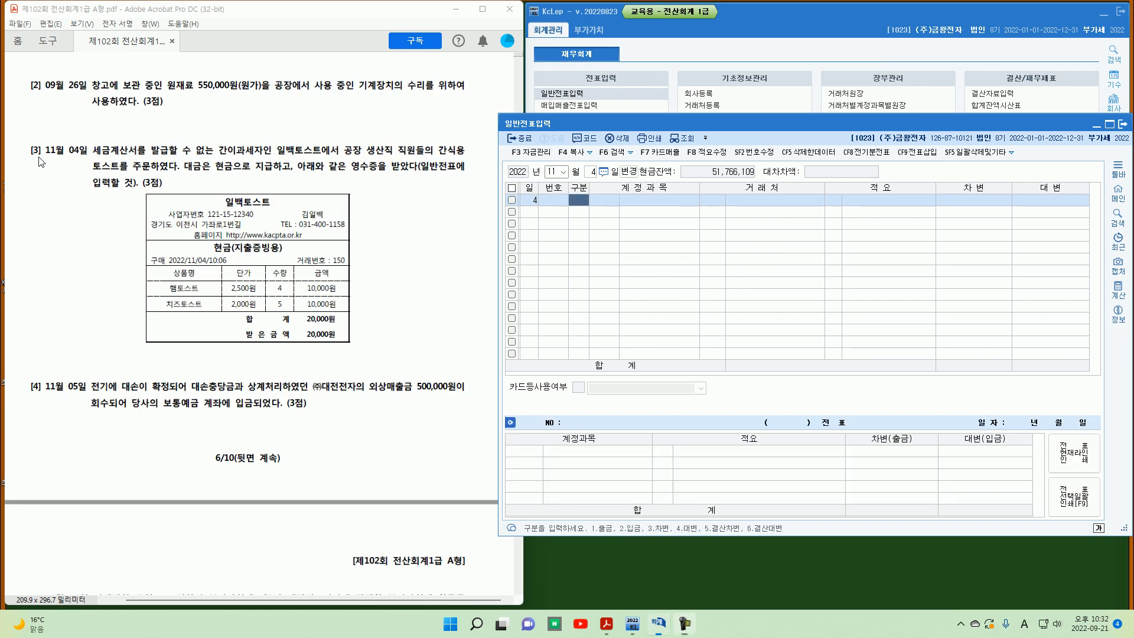
Step: Read problem [3] about the November 4 cash purchase of toast snacks for factory staff
mouse_move(52, 155)
mouse_down()
mouse_move(31, 165)
mouse_move(45, 145)
mouse_move(42, 158)
mouse_up()
drag(46, 158, 80, 157)
drag(219, 157, 256, 157)
drag(462, 156, 464, 148)
mouse_move(188, 155)
mouse_down()
mouse_move(173, 175)
mouse_move(235, 173)
mouse_up()
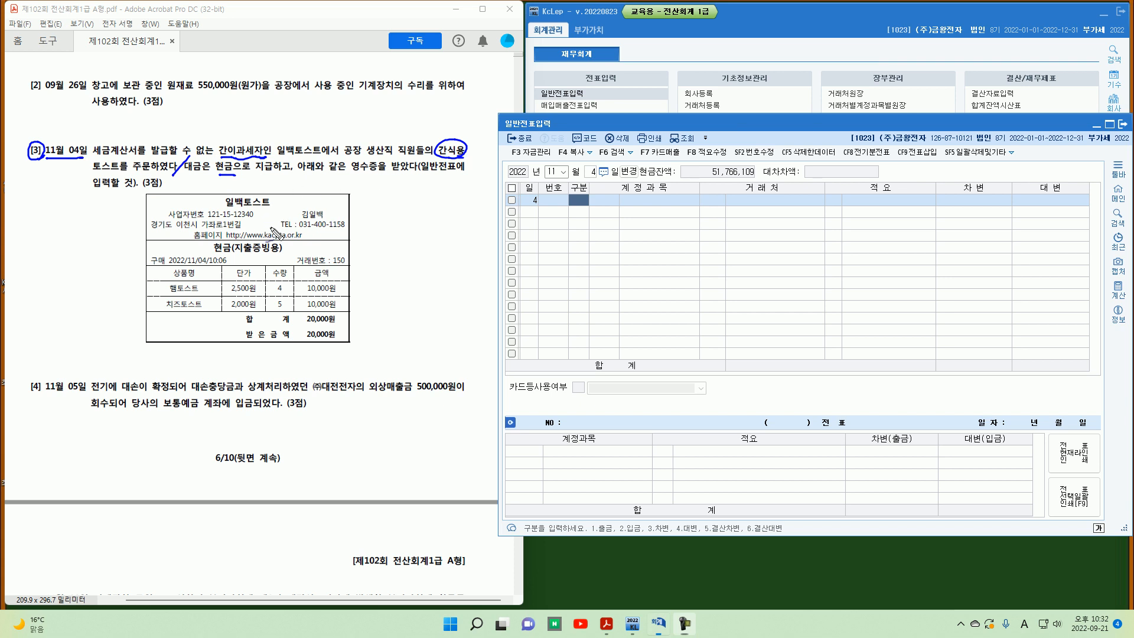
mouse_move(333, 327)
mouse_down()
mouse_move(322, 311)
mouse_move(338, 325)
mouse_up()
Step: Enter a November 4 journal entry debiting 0511 복리후생비 and crediting 0101 현금 for 20,000
key(Escape)
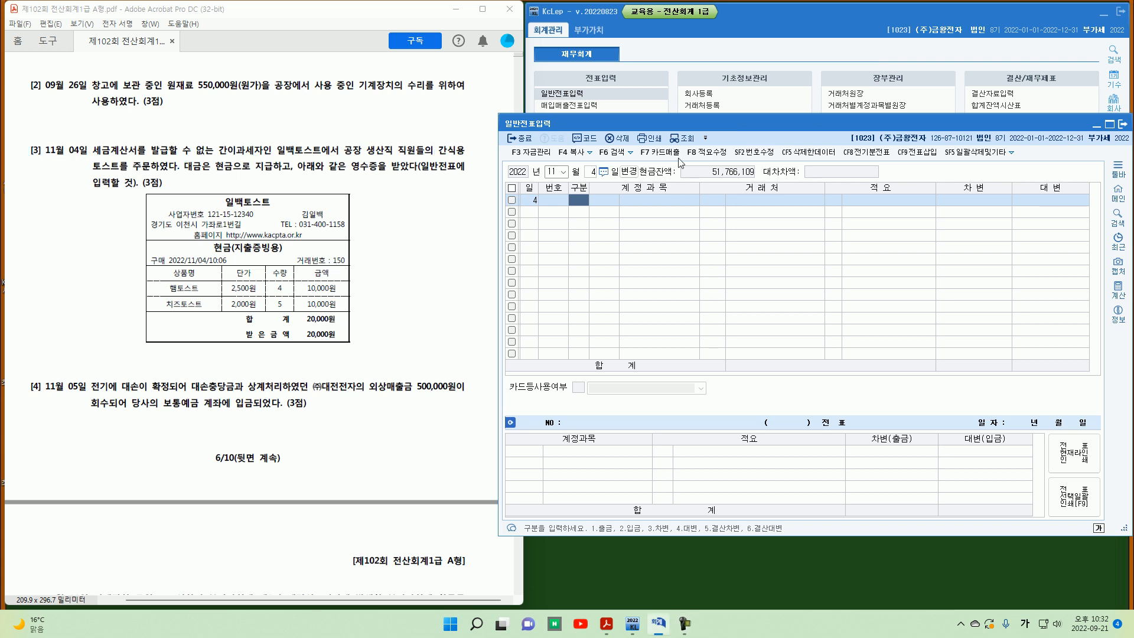
text(3)
key(Return)
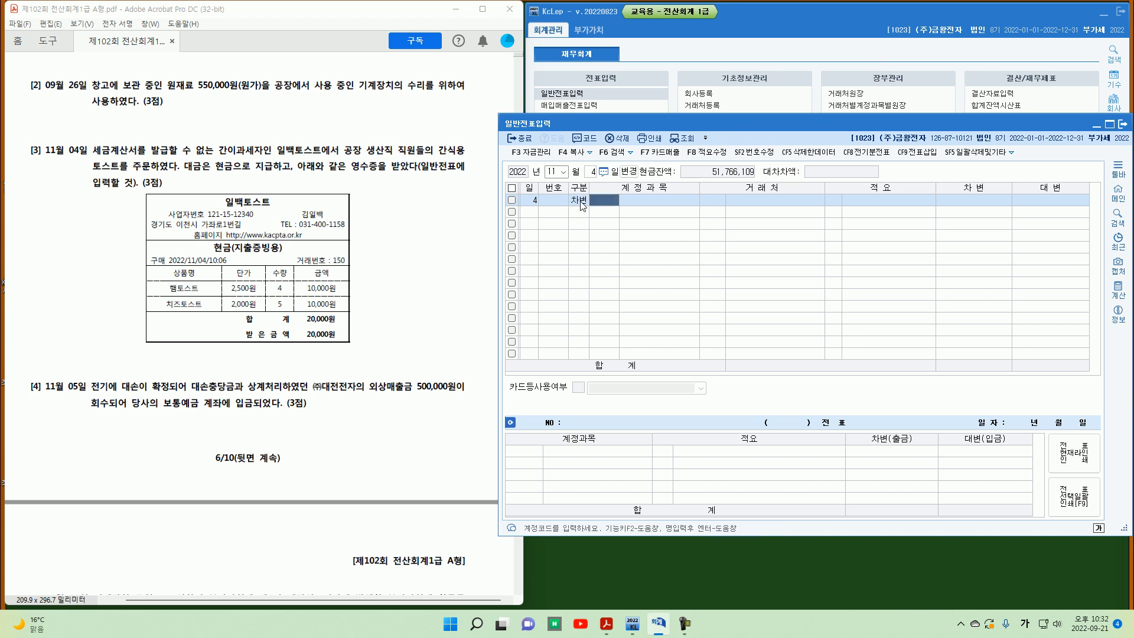
text(0511)
key(Return)
key(Return)
key(Return)
text(200000)
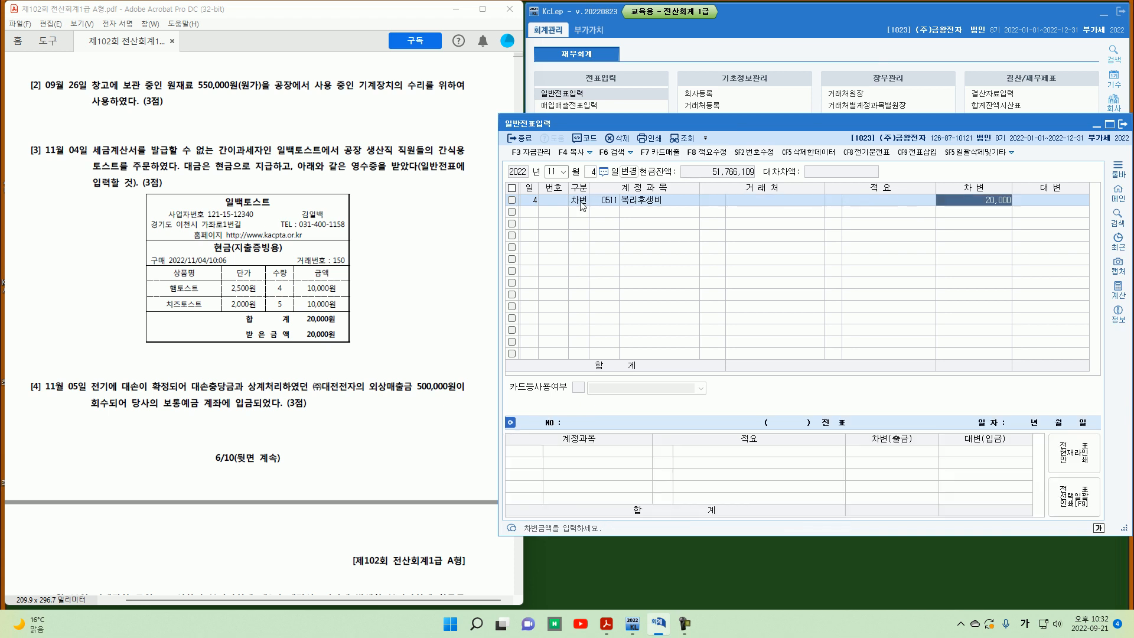
key(Return)
text(4)
key(Return)
text(101)
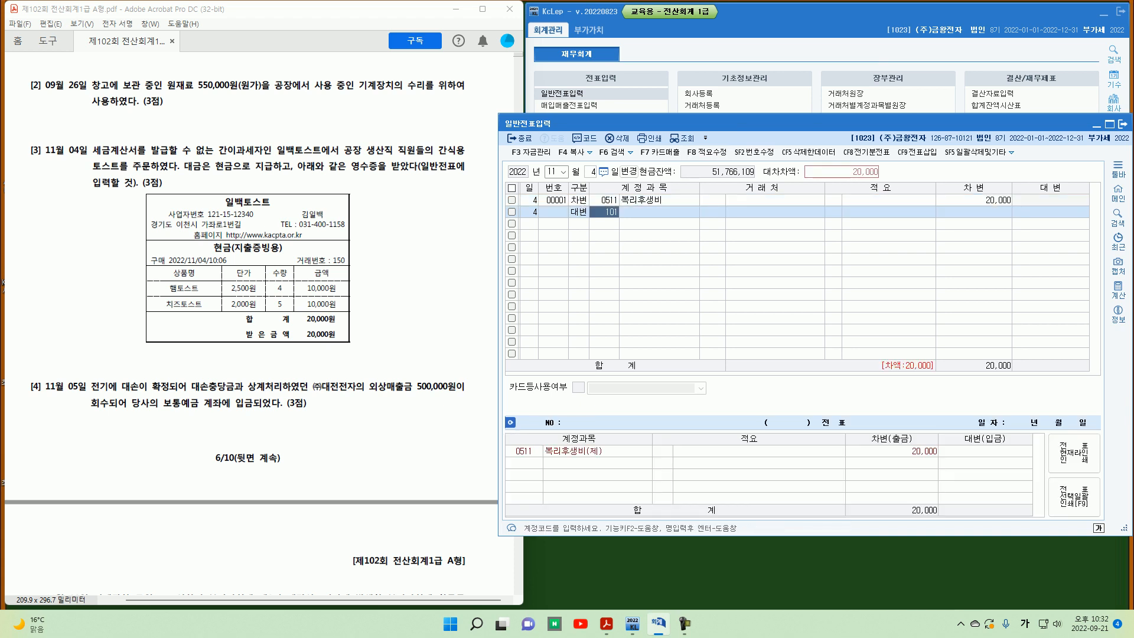
key(Return)
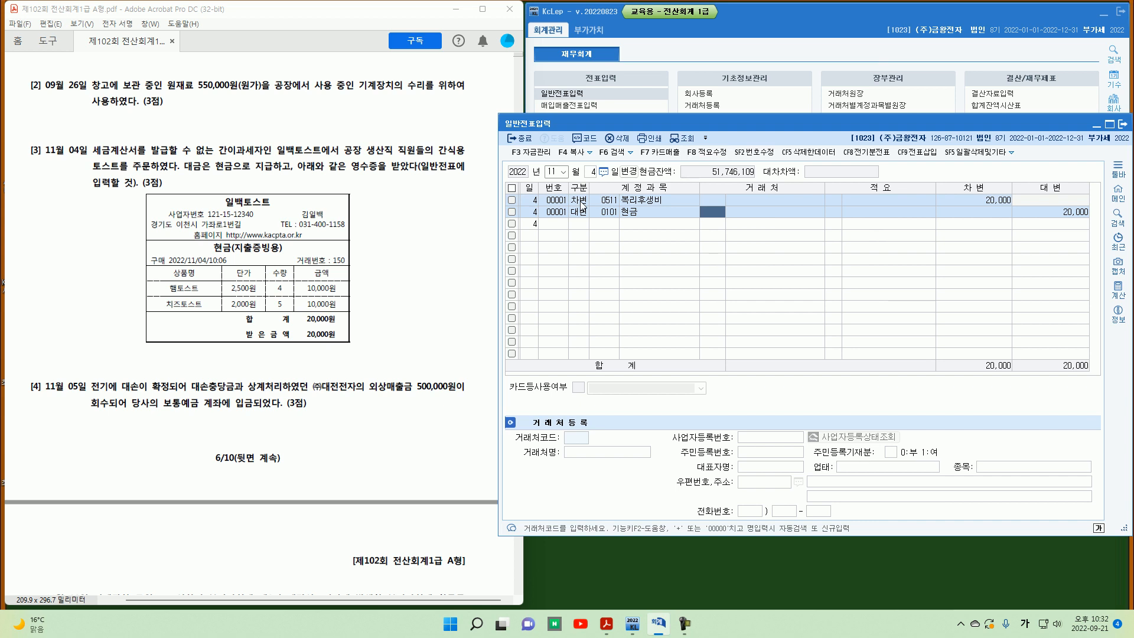
Step: Read problem [4] about the November 5 collection of a previously written-off receivable from ㈜대전전자
mouse_move(33, 182)
mouse_down()
mouse_move(91, 154)
mouse_move(198, 180)
mouse_move(233, 167)
mouse_up()
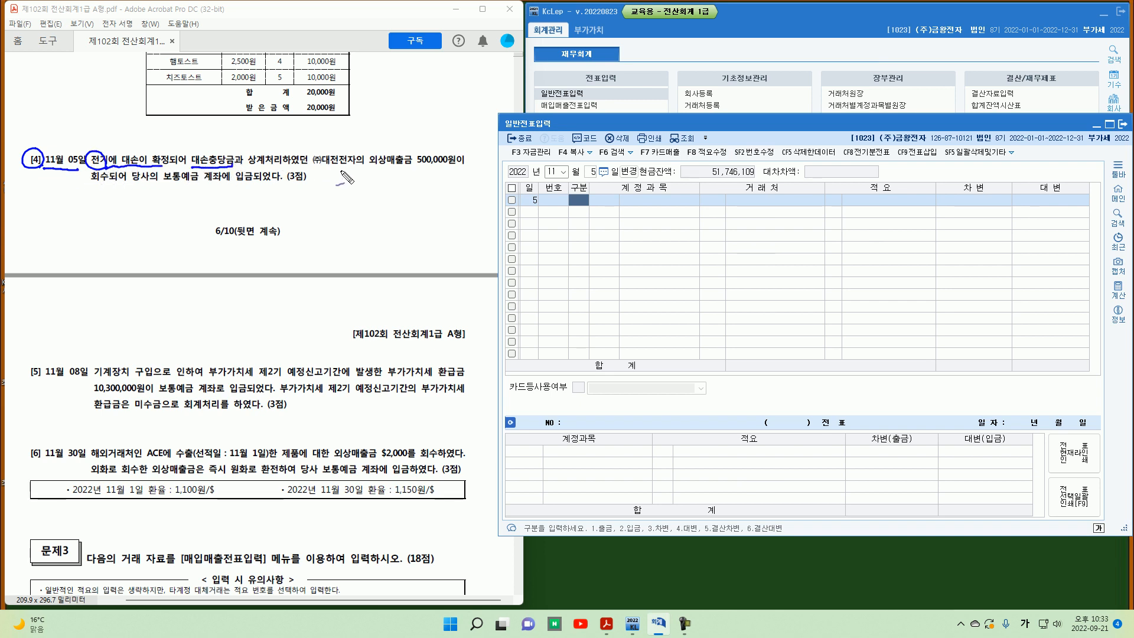
drag(371, 168, 447, 168)
drag(193, 185, 183, 190)
key(ctrl+z)
Step: Enter a November 5 journal entry debiting 0103 보통예금 and crediting 0109 대손충당금 for 500,000
key(Escape)
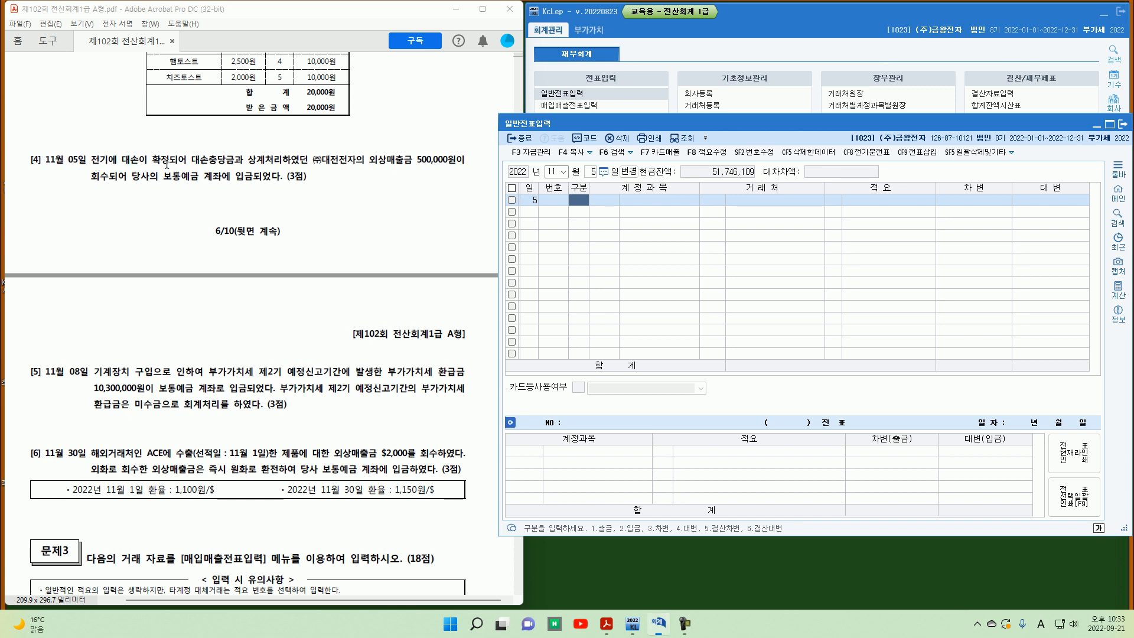
text(3)
key(Return)
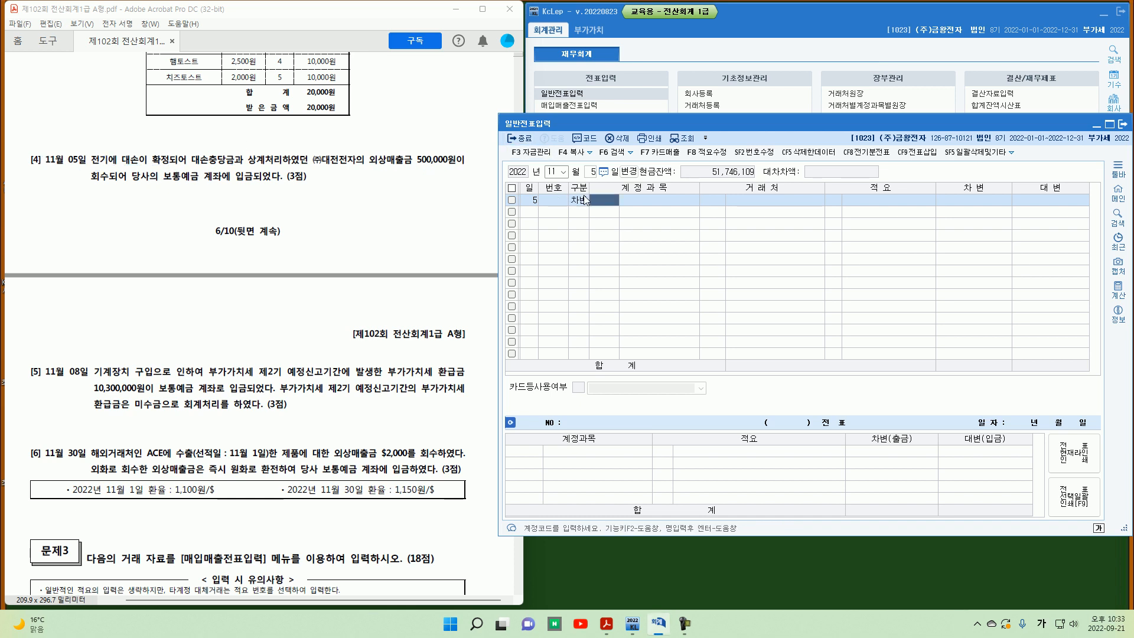
text(103)
key(Return)
key(Return)
key(Return)
key(Return)
text(500,000)
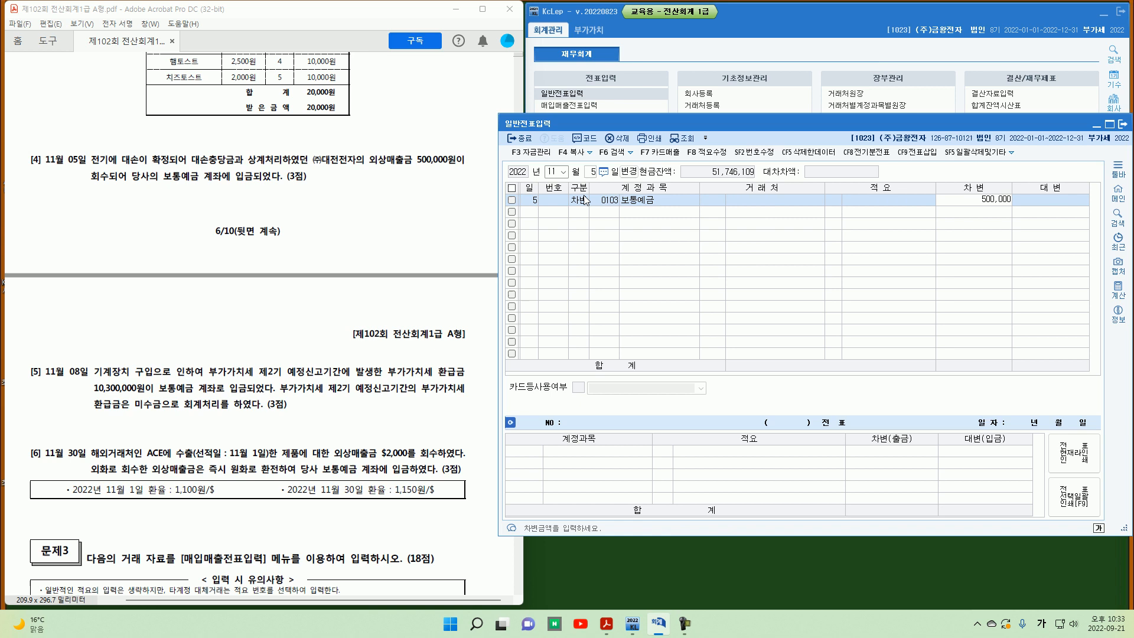
key(Return)
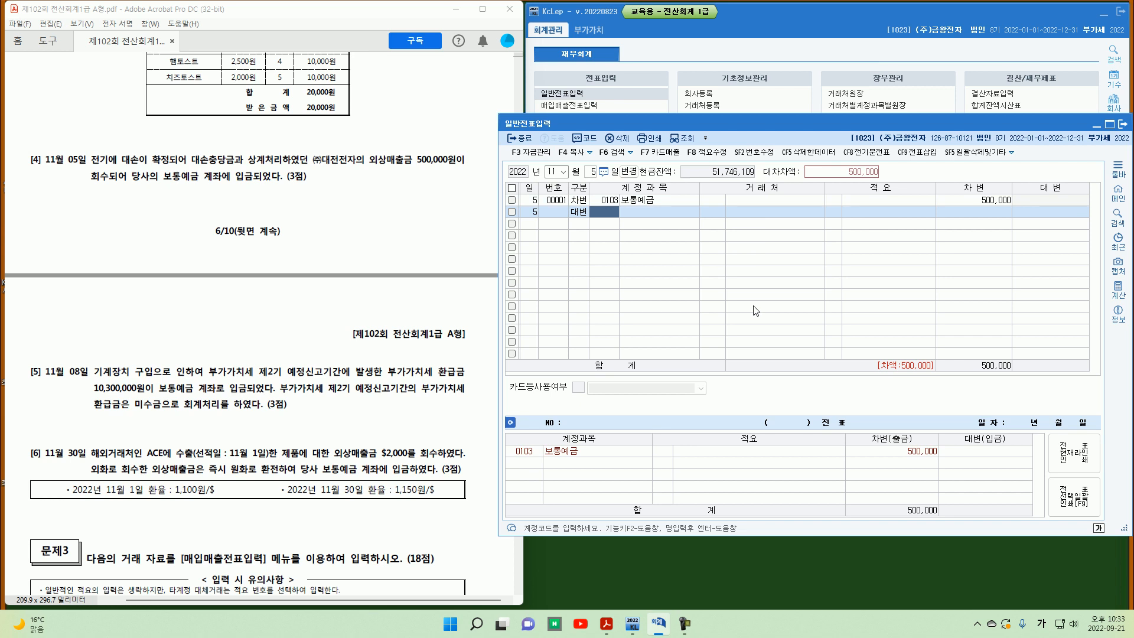
text(109)
key(Return)
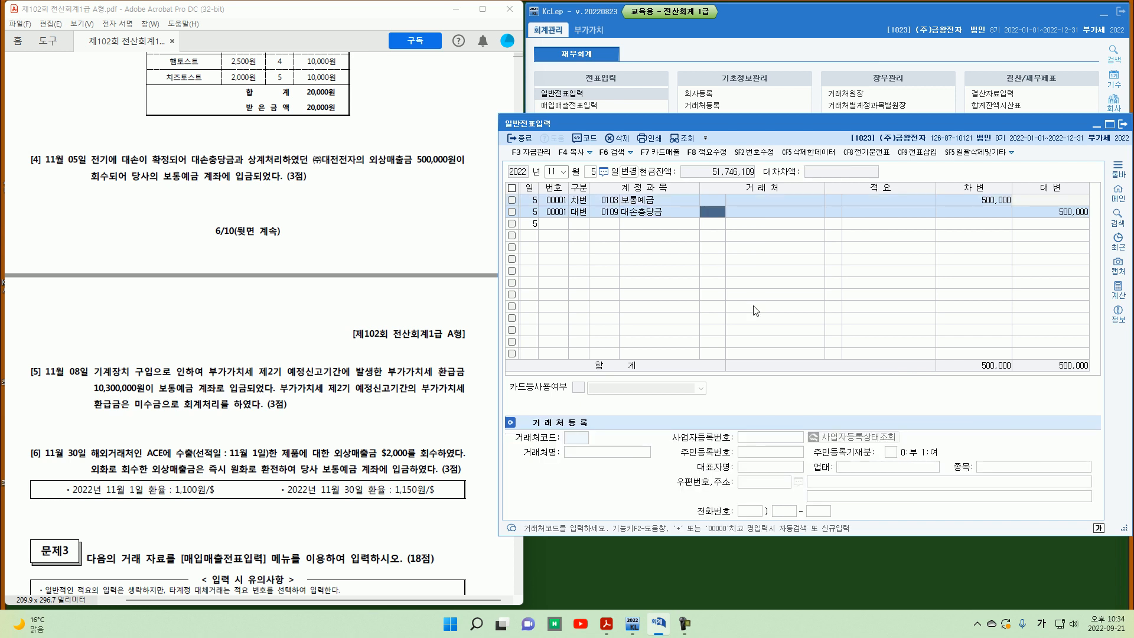
key(Return)
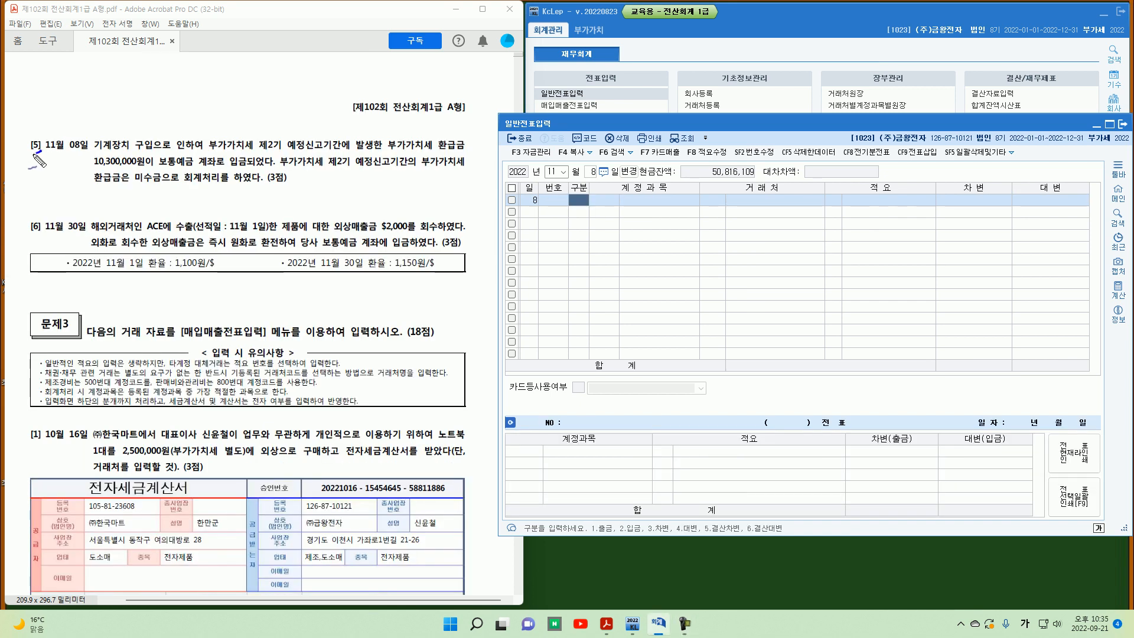
Step: Read problem [5] about the November 8 VAT refund of 10,300,000 deposited into the ordinary deposit account
mouse_move(39, 139)
mouse_down()
mouse_move(41, 153)
mouse_move(79, 151)
mouse_up()
mouse_move(277, 137)
mouse_down()
mouse_move(282, 151)
mouse_move(358, 152)
mouse_up()
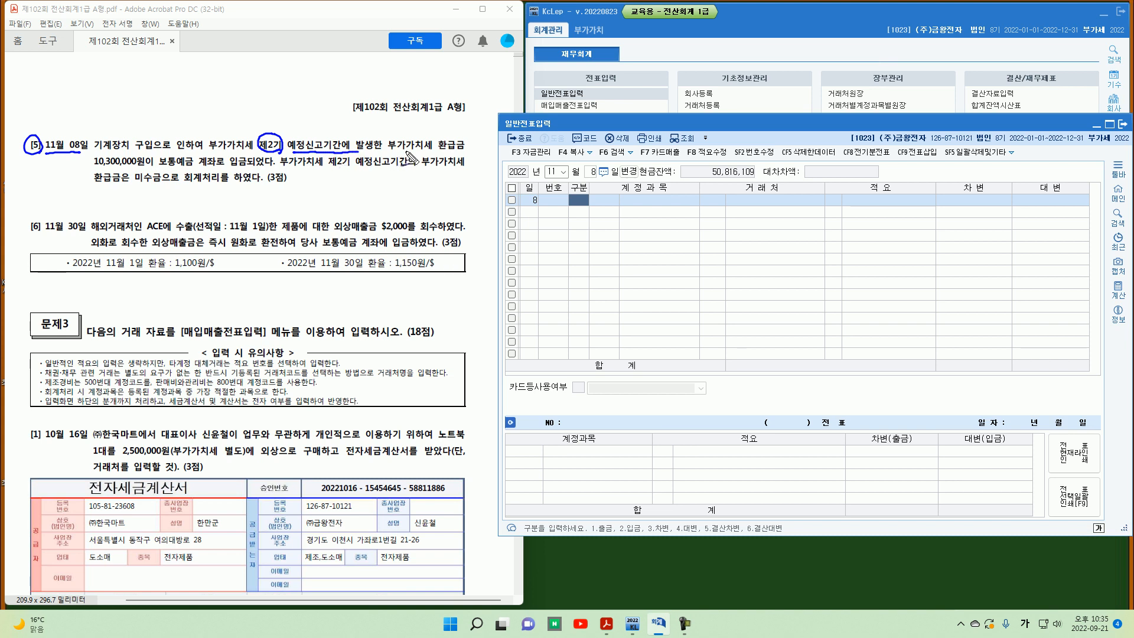
mouse_move(460, 152)
mouse_down()
mouse_move(440, 137)
mouse_move(467, 152)
mouse_up()
mouse_move(88, 170)
mouse_down()
mouse_move(155, 169)
mouse_move(163, 183)
mouse_up()
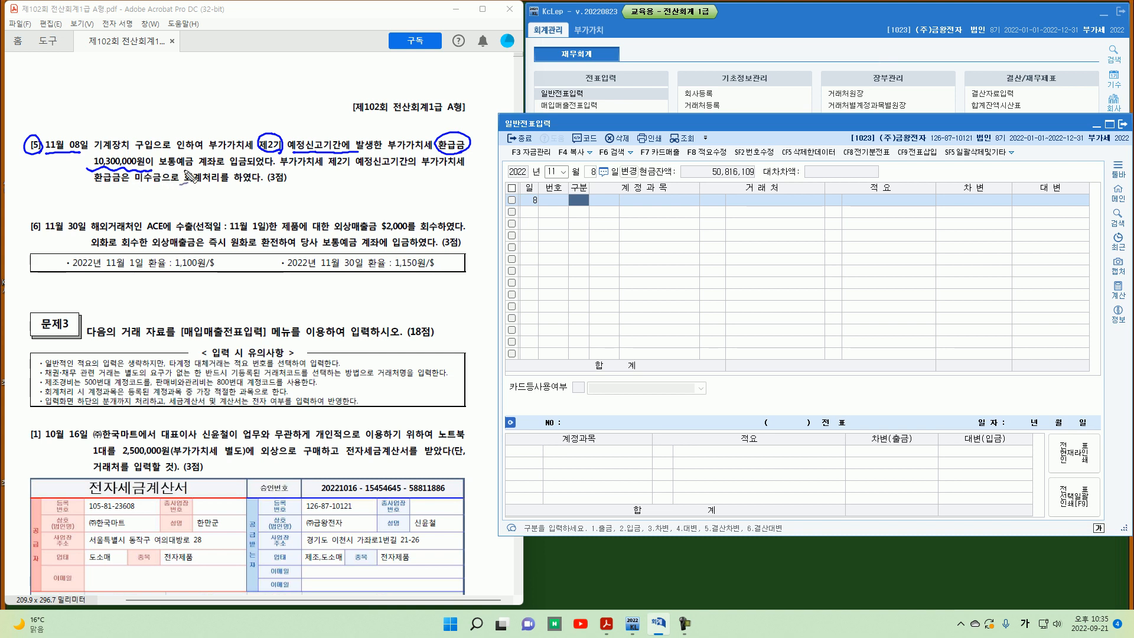
mouse_move(191, 170)
mouse_down()
mouse_move(156, 155)
mouse_move(264, 176)
mouse_up()
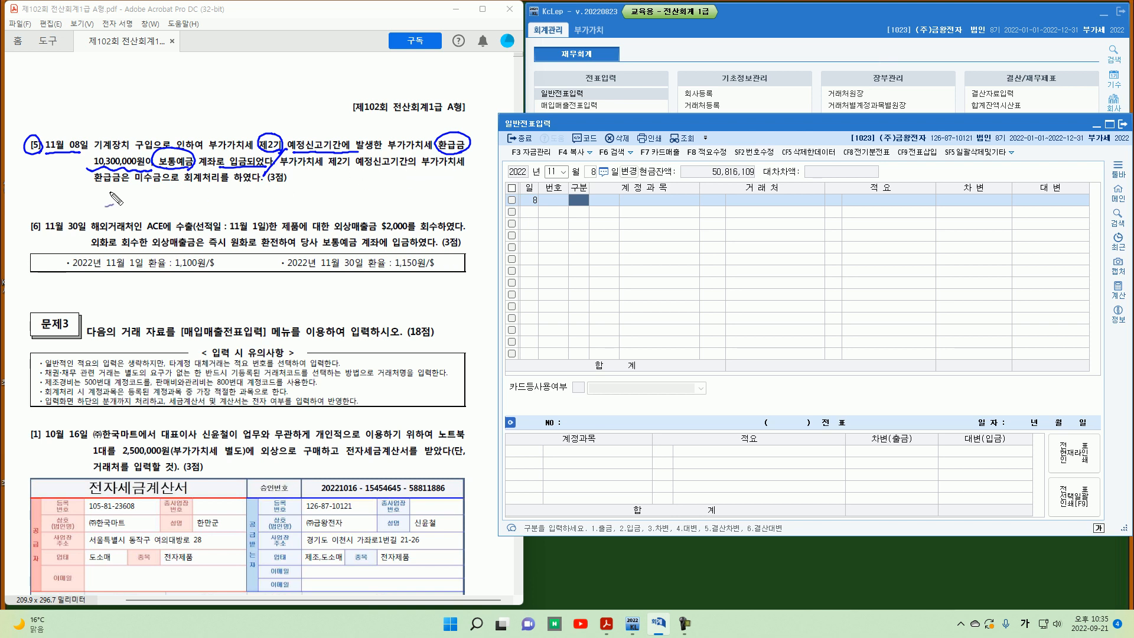
drag(91, 186, 167, 180)
Step: Enter a November 8 journal entry debiting 0103 보통예금 and crediting 0120 미수금 for 10,300,000
key(Escape)
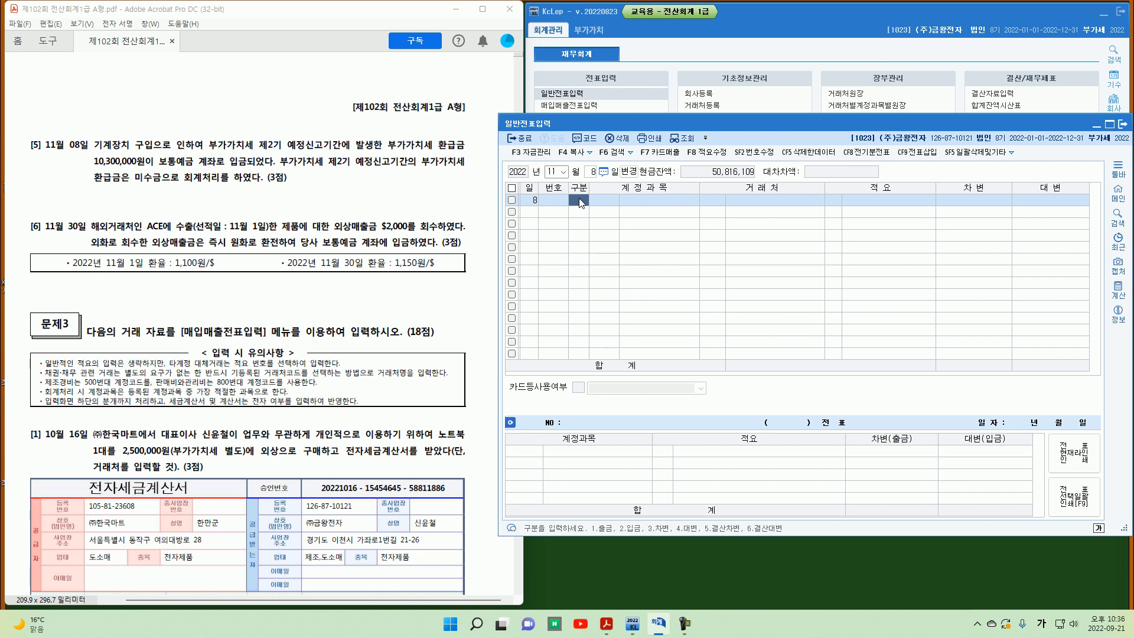
text(3)
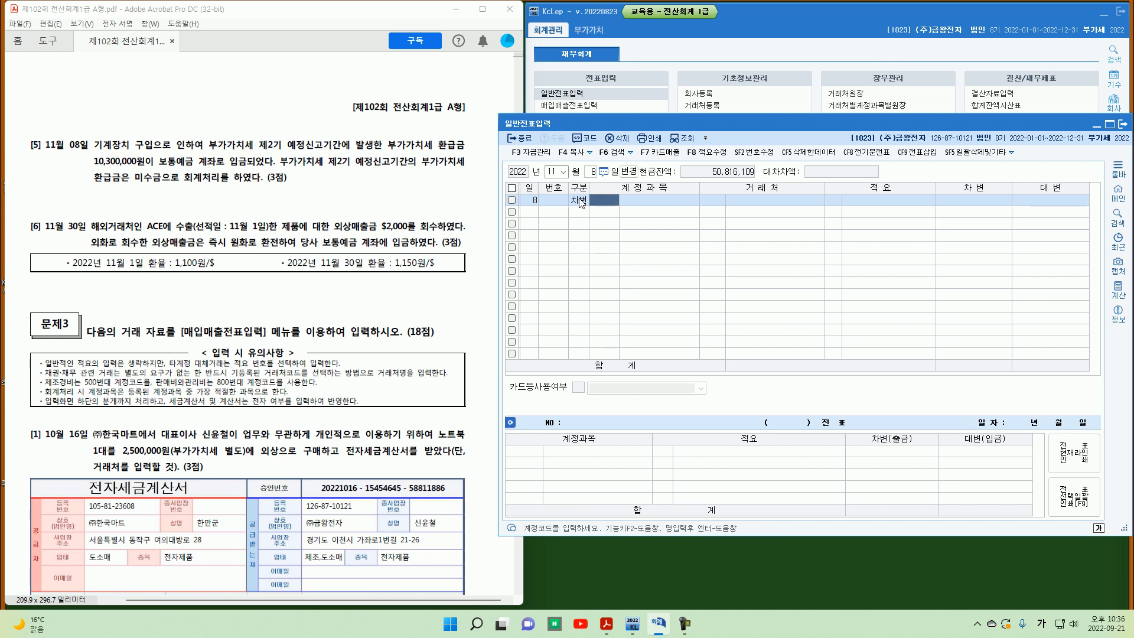
text(103)
key(Return)
key(Return)
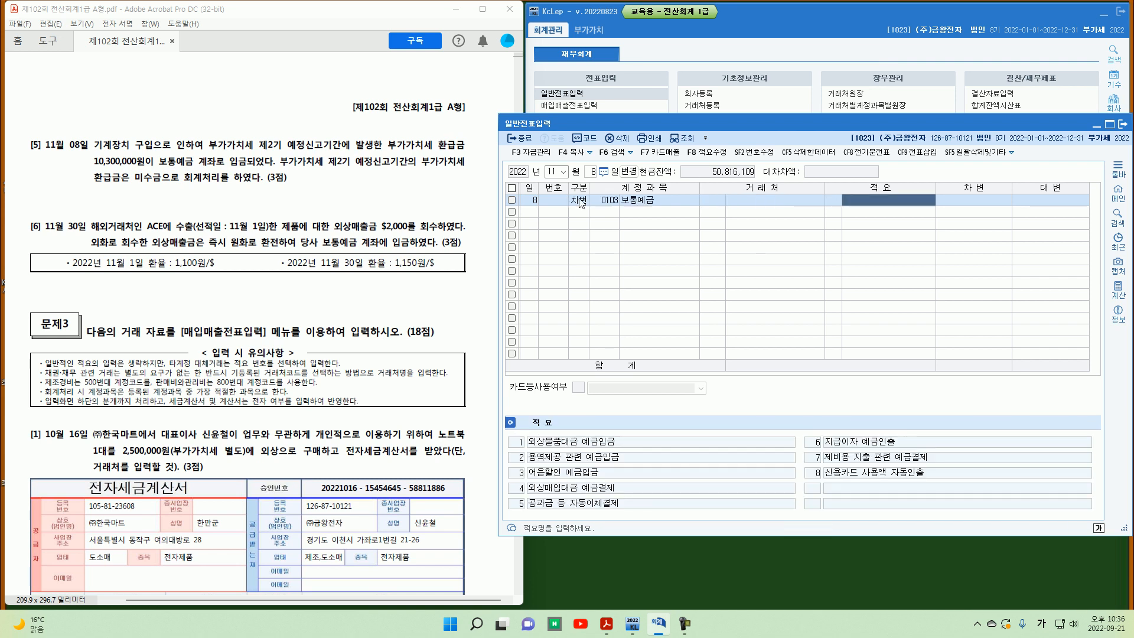
text(1)
key(Return)
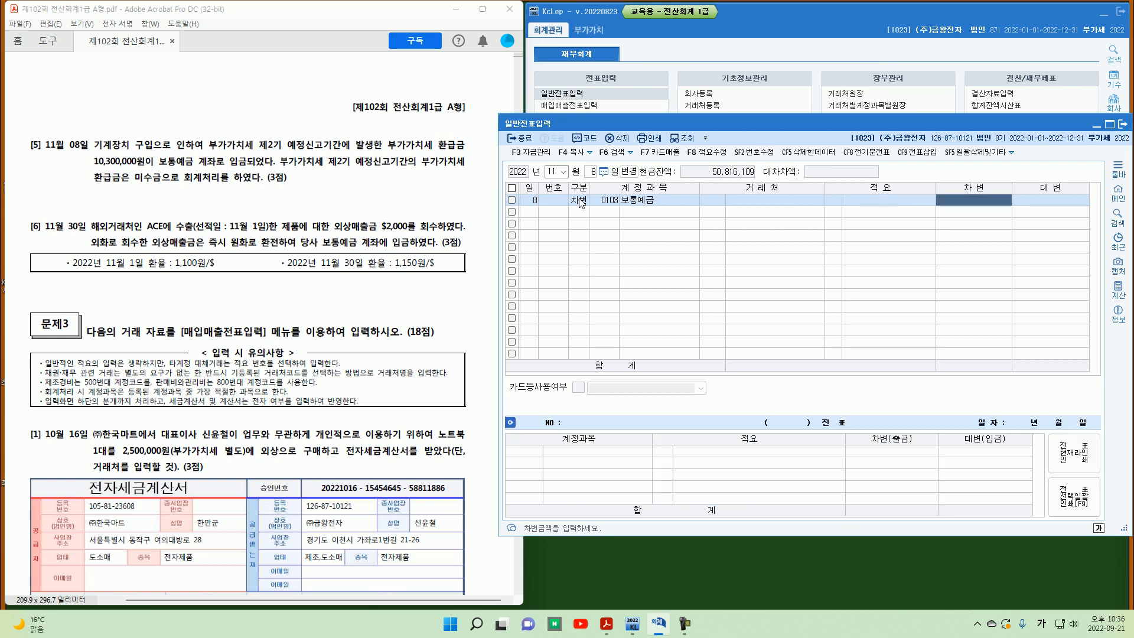
text(10,300,000)
key(Return)
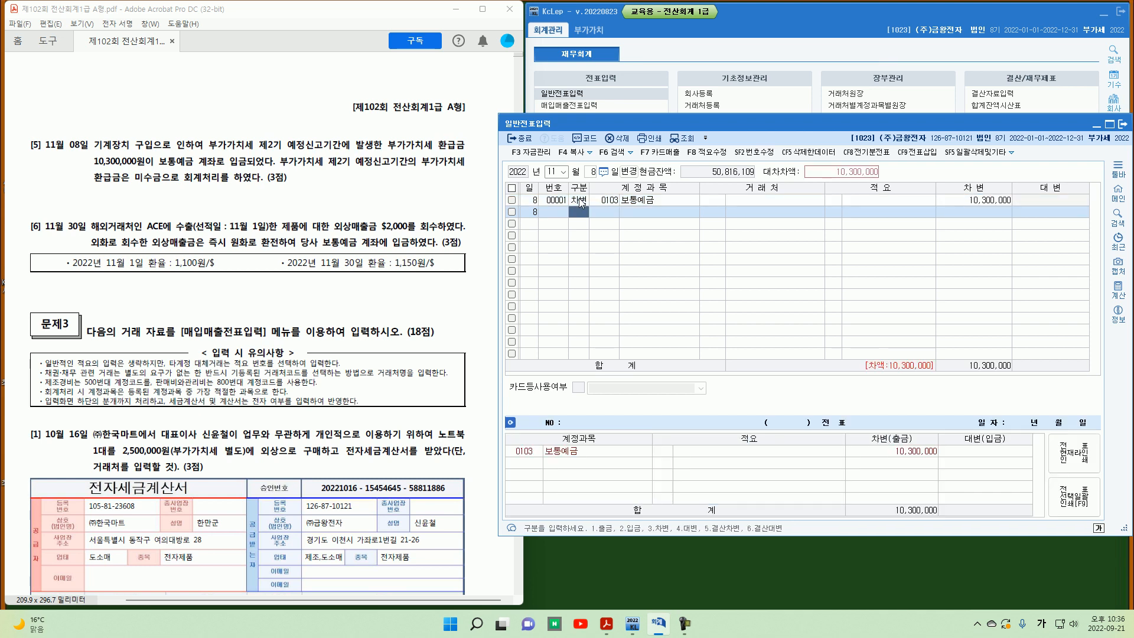
text(120)
key(Return)
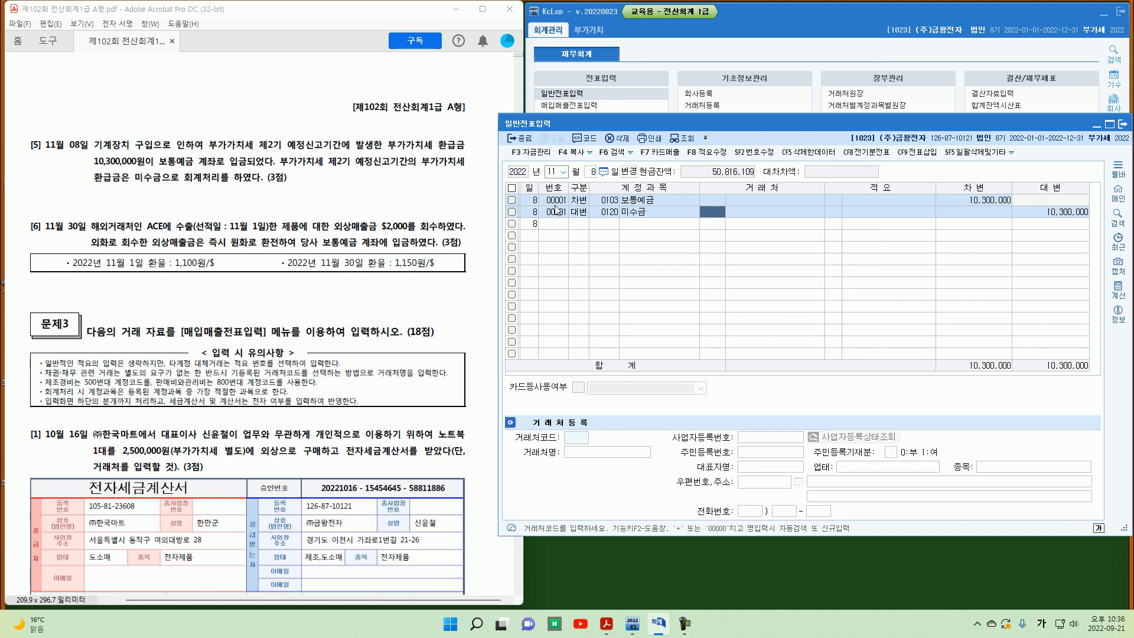
Step: Review the September journal entries for the second-period preliminary VAT refund receivable
click(552, 172)
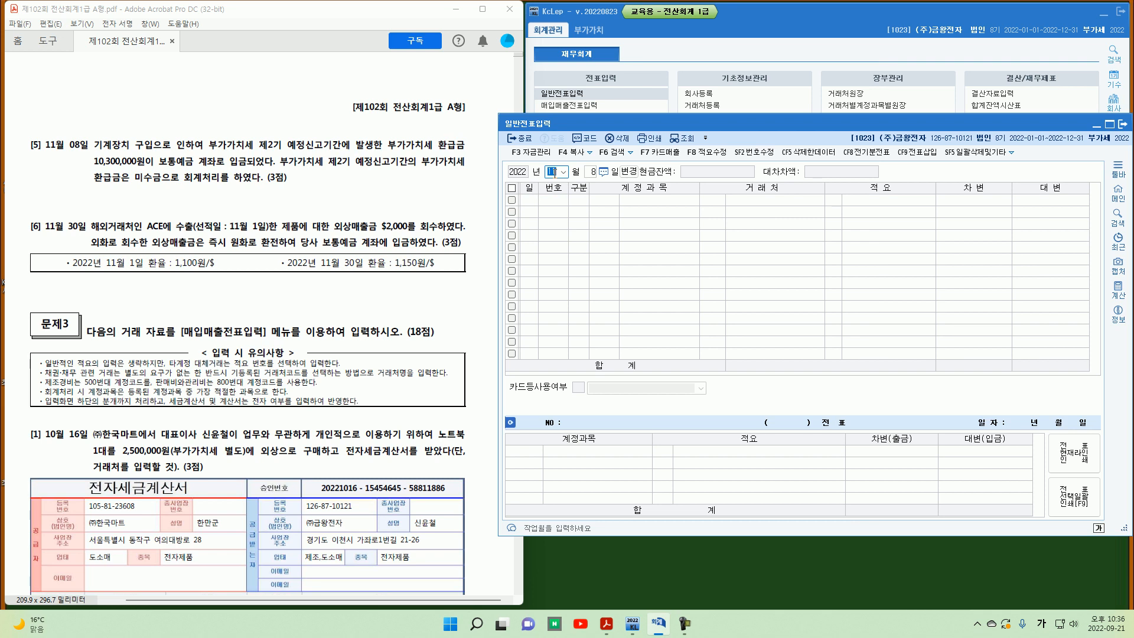
text(09)
key(Return)
key(BackSpace)
key(Return)
key(Up)
key(Up)
key(Up)
key(Up)
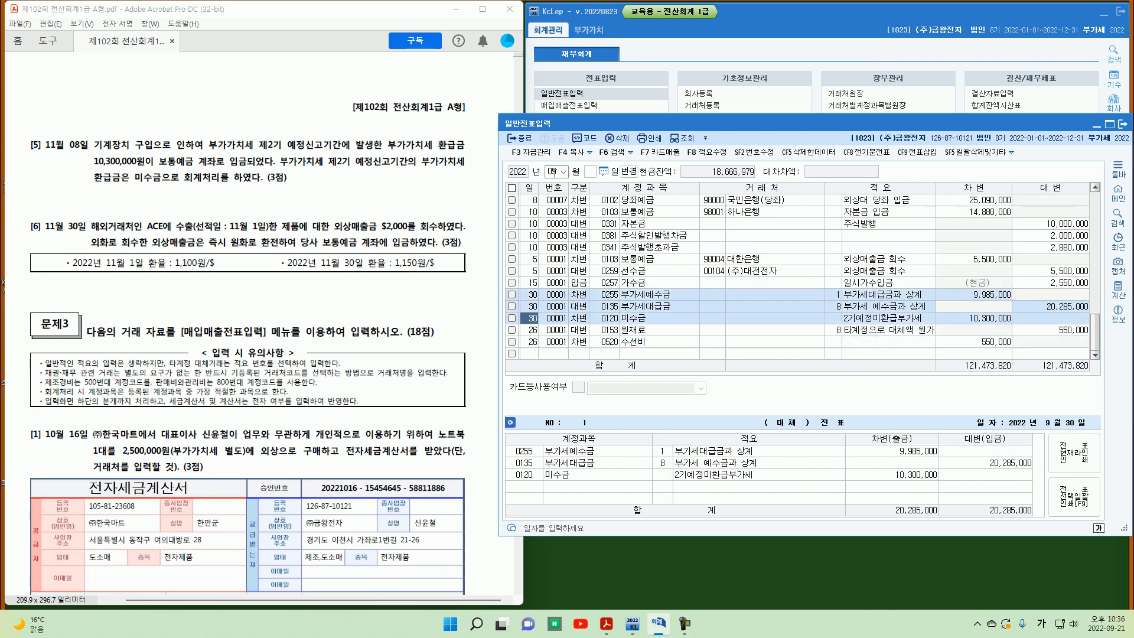
click(983, 318)
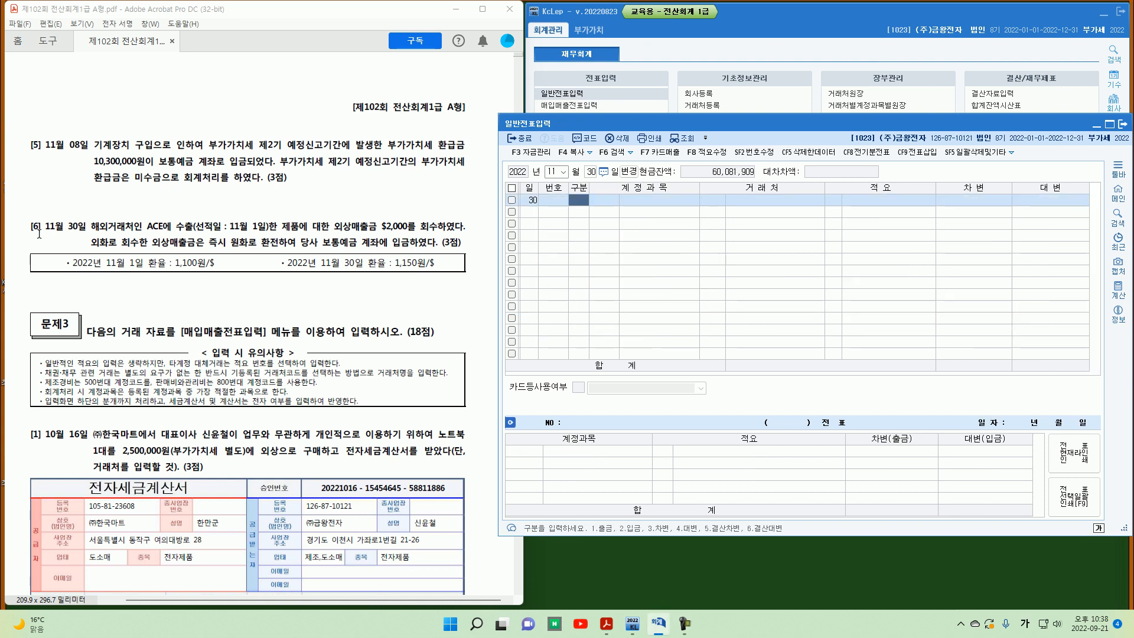
Step: Read problem [6] about collecting the $2,000 export receivable from ACE on November 30 and its exchange rates
mouse_move(40, 234)
mouse_down()
mouse_move(38, 219)
mouse_move(81, 233)
mouse_up()
drag(232, 234, 267, 233)
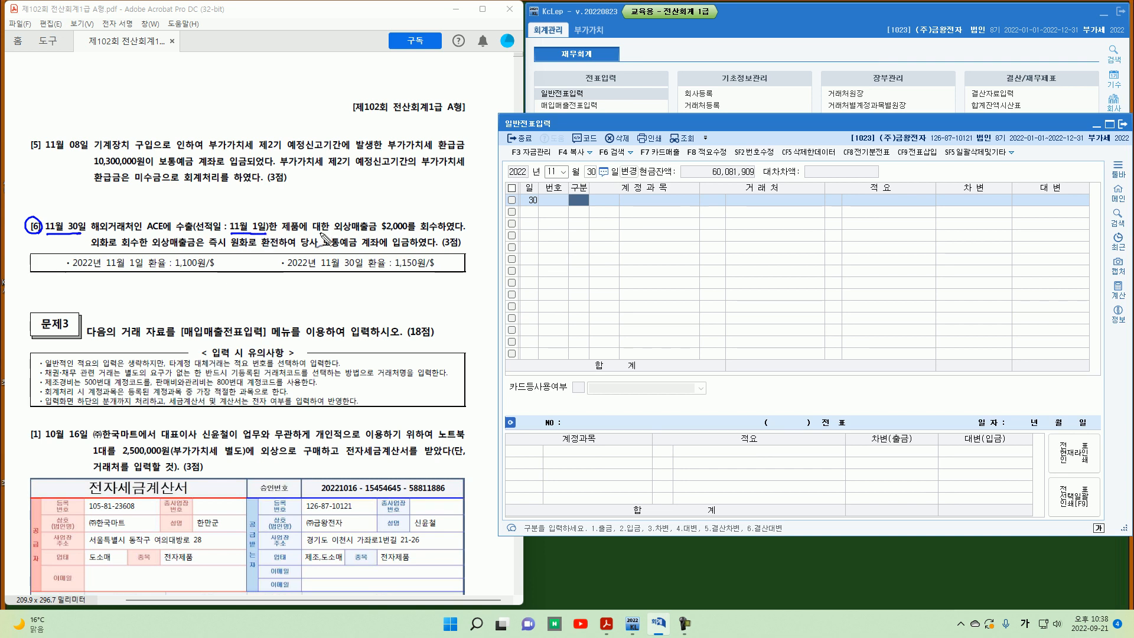
drag(380, 234, 439, 222)
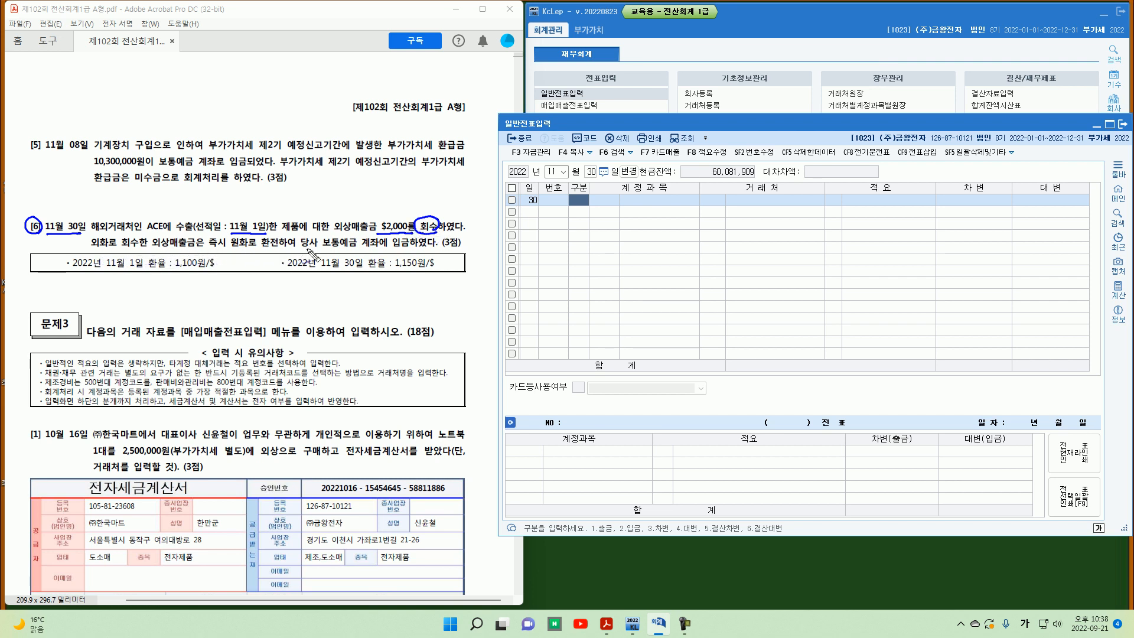
mouse_move(341, 265)
mouse_down()
mouse_move(353, 264)
mouse_move(321, 239)
mouse_move(355, 253)
mouse_up()
mouse_move(163, 273)
mouse_down()
mouse_move(179, 271)
mouse_move(183, 286)
mouse_move(210, 271)
mouse_up()
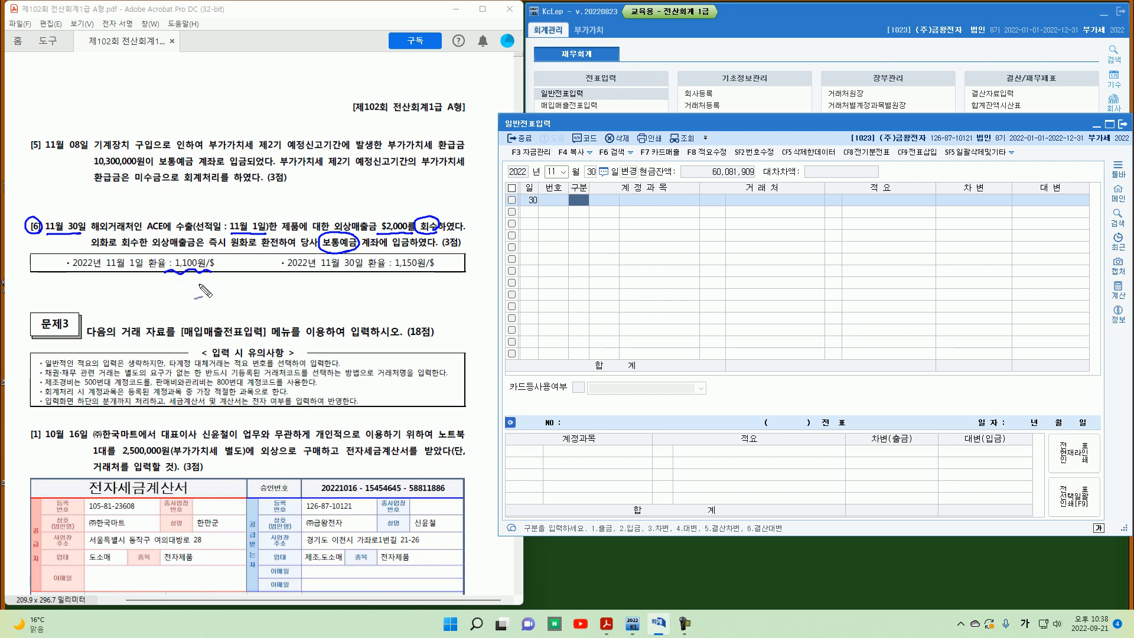
drag(176, 280, 186, 293)
mouse_move(186, 278)
mouse_down()
mouse_move(176, 293)
mouse_move(249, 289)
mouse_up()
drag(235, 294, 271, 294)
drag(277, 286, 287, 293)
drag(288, 290, 301, 290)
drag(309, 290, 332, 288)
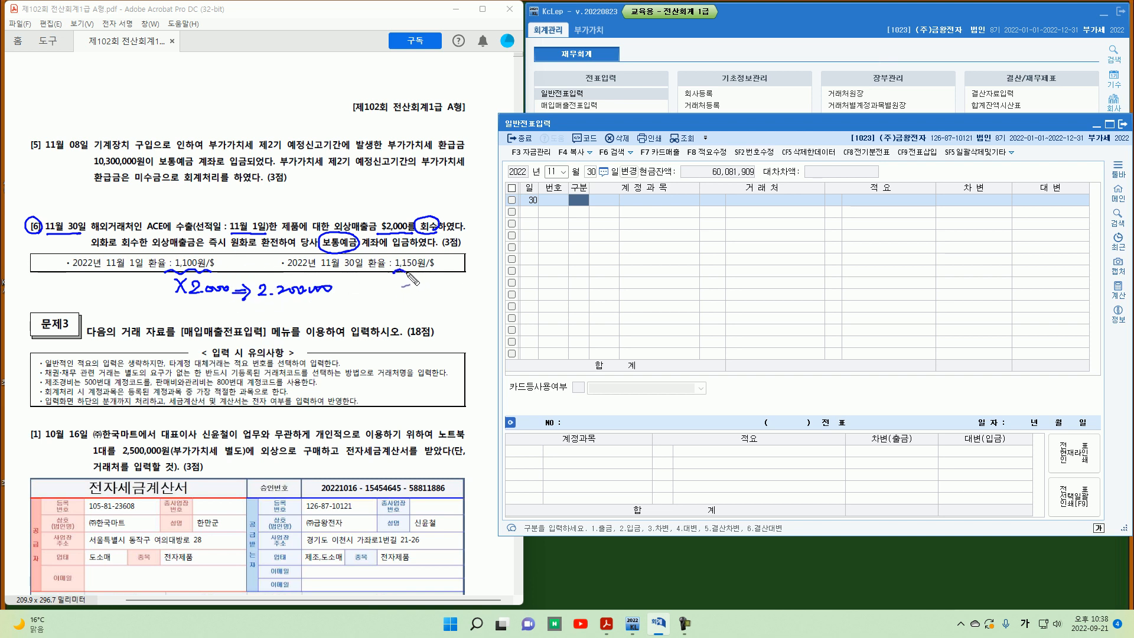
mouse_move(394, 273)
mouse_down()
mouse_move(430, 270)
mouse_move(414, 293)
mouse_move(453, 289)
mouse_up()
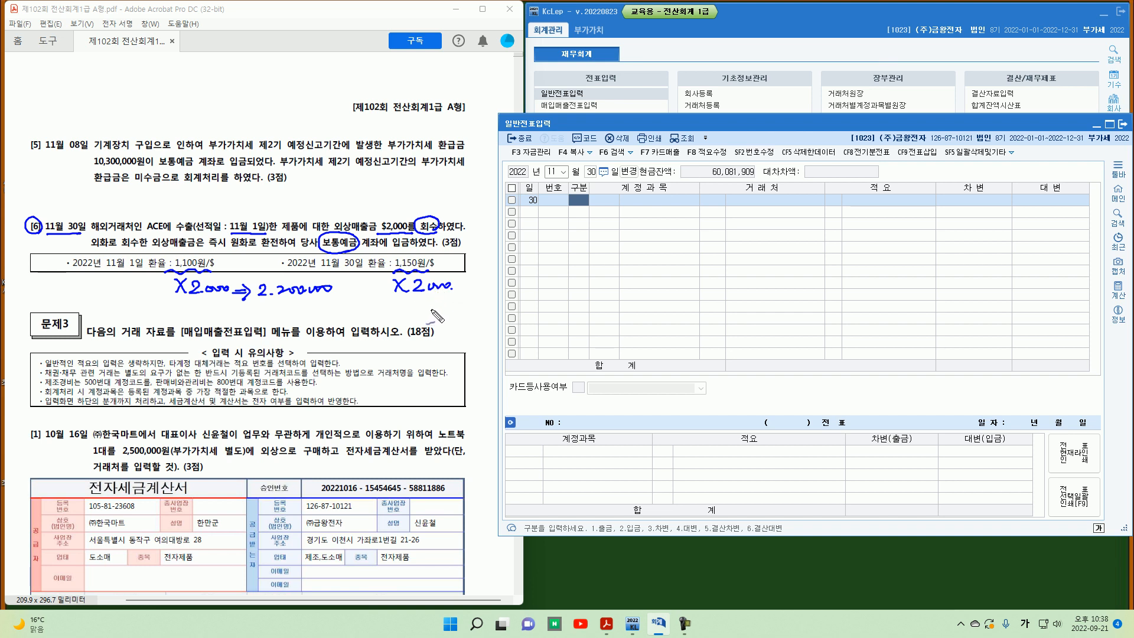
Step: Start a November 30 journal entry crediting 0108 외상매출금 for customer ACE by 2,200,000
drag(367, 312, 461, 317)
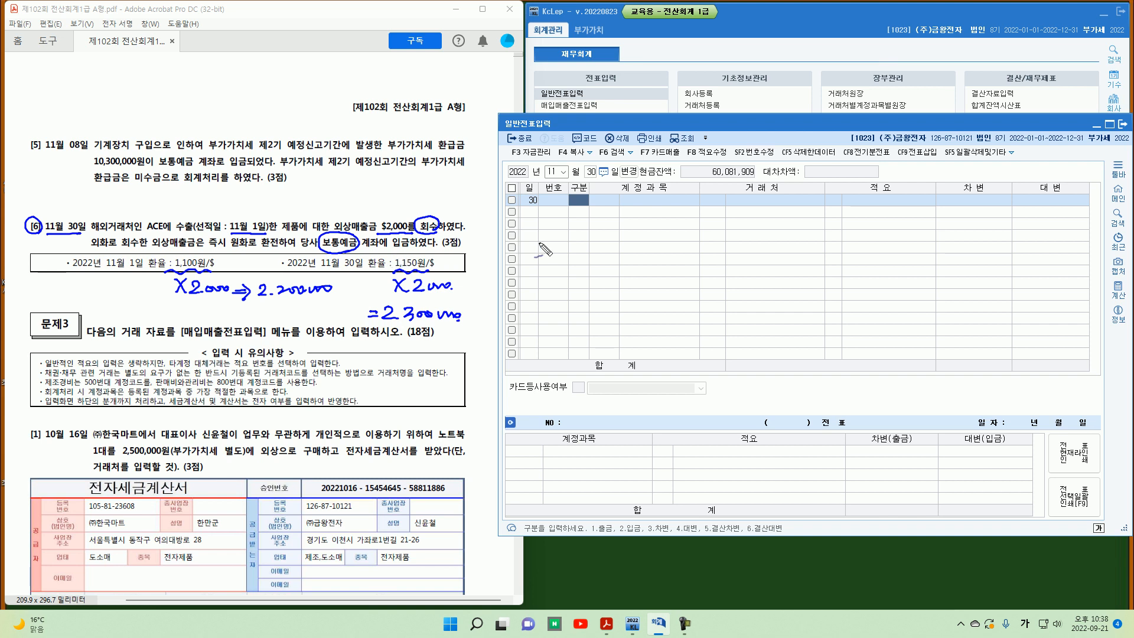
key(Escape)
text(4)
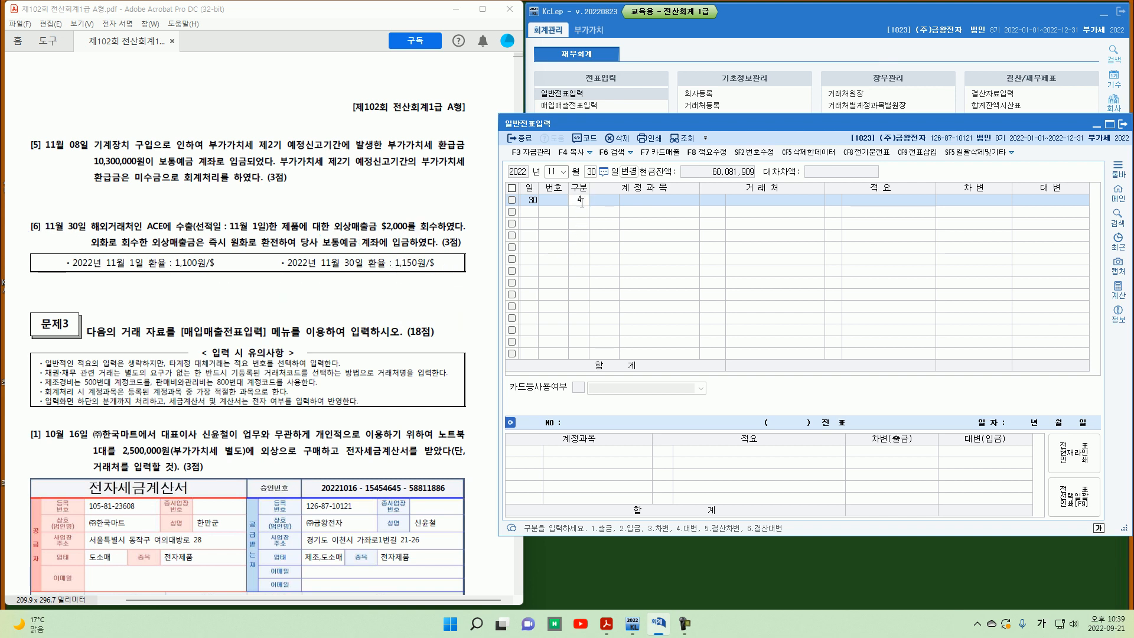
key(Return)
text(108)
key(Return)
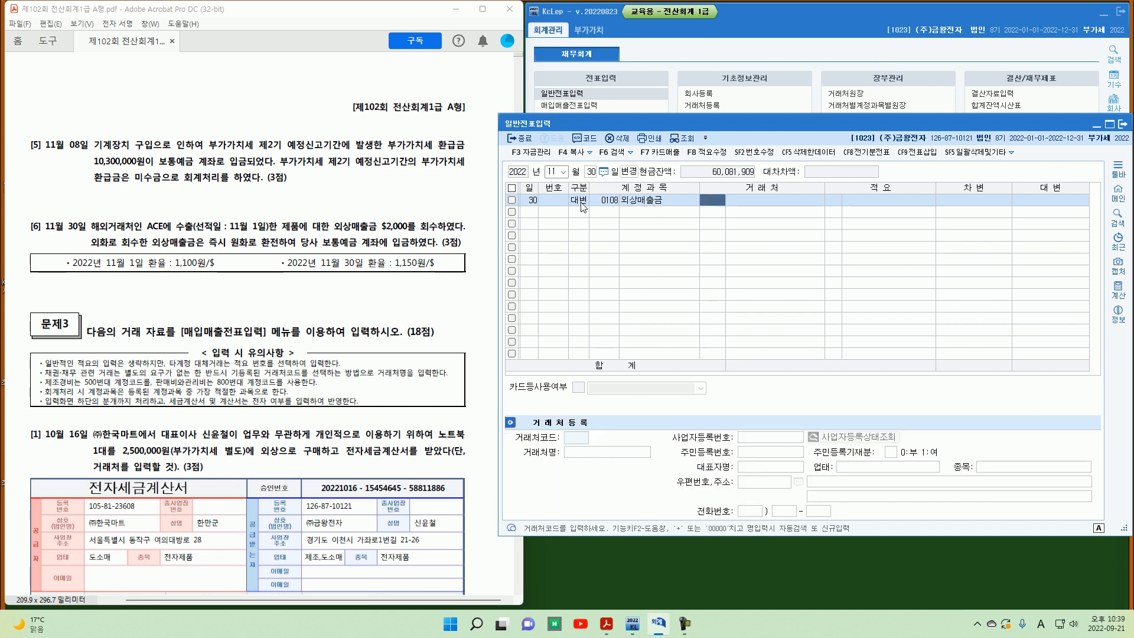
text(ace)
key(Return)
key(Return)
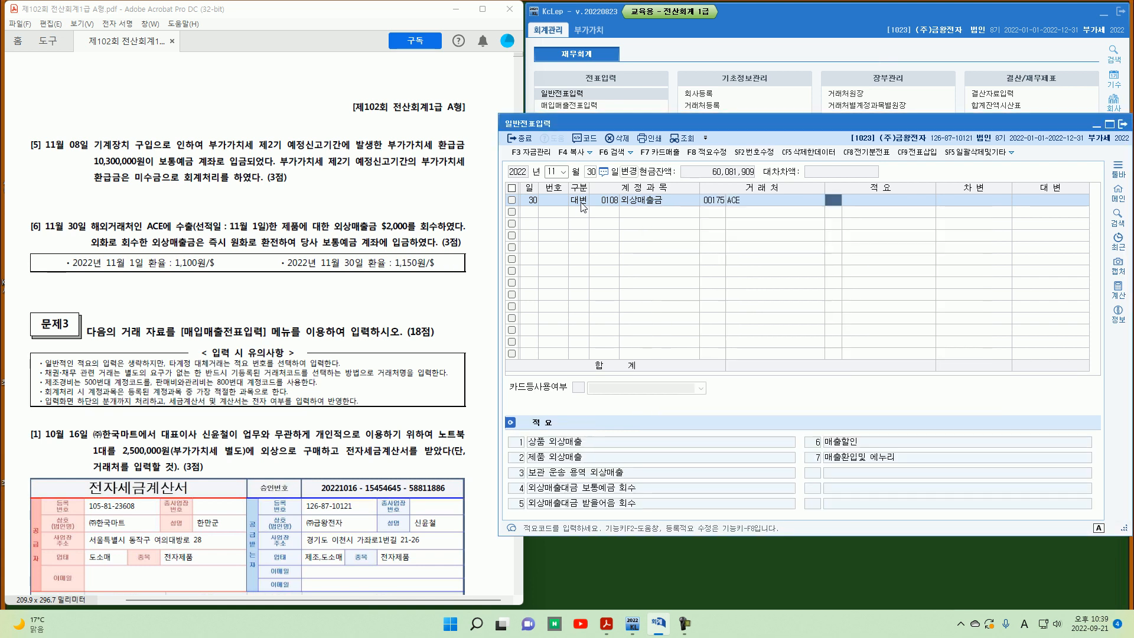
key(Return)
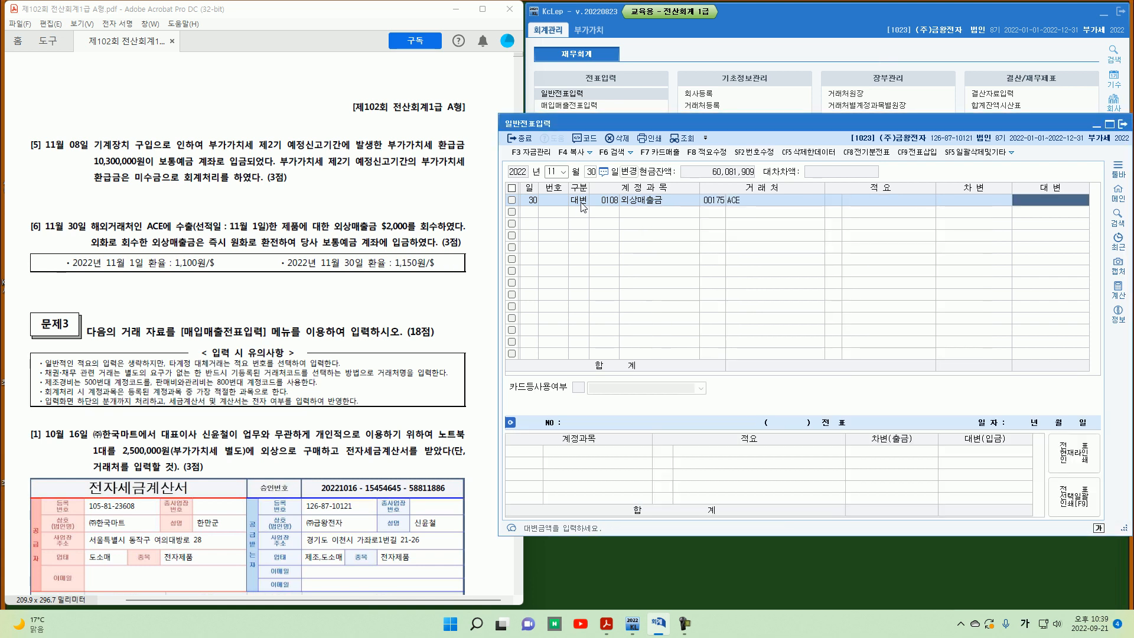
text(22)
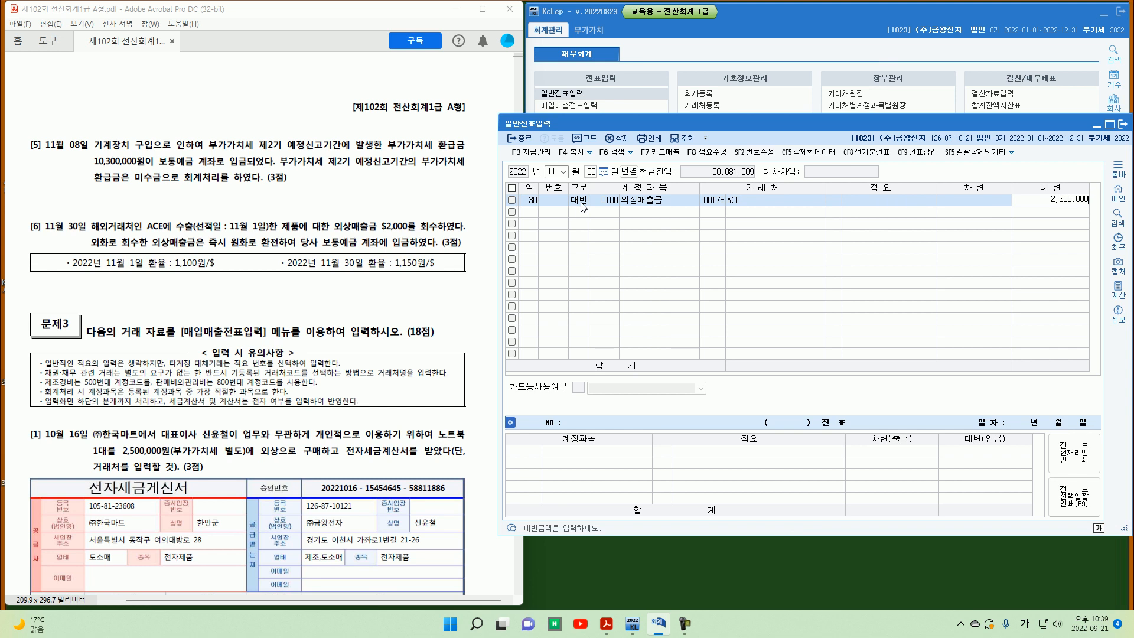
key(Return)
Step: Add a 2,300,000 debit to 0103 보통예금 and begin a credit line for the 외환차익 account
text(3)
key(Return)
text(103)
key(Return)
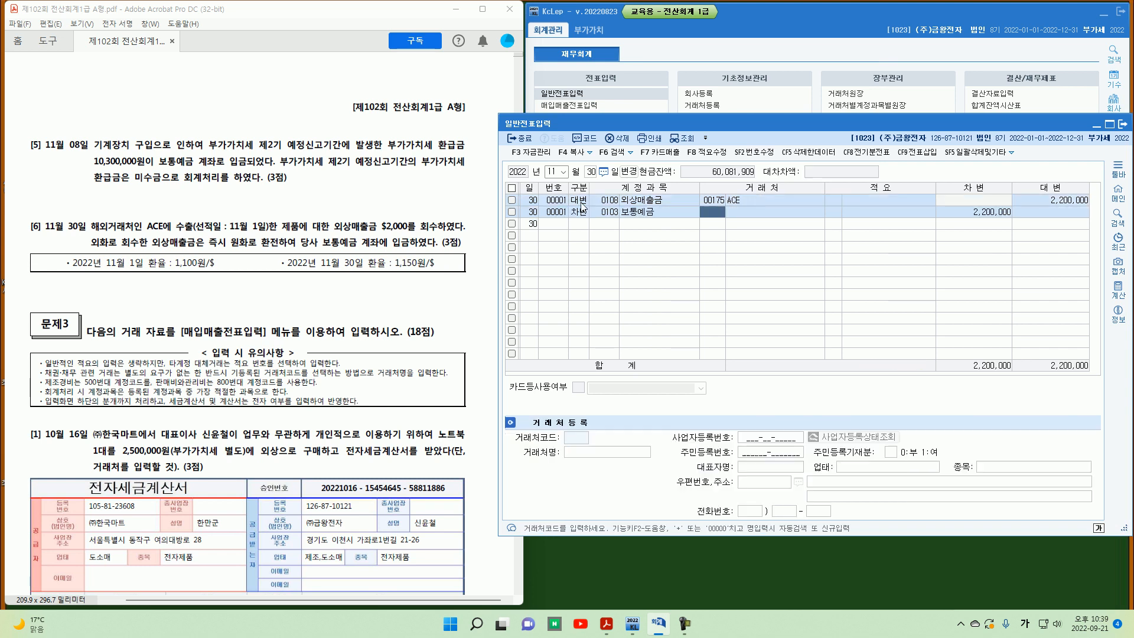
key(Return)
key(Return)
key(Return)
text(2,3)
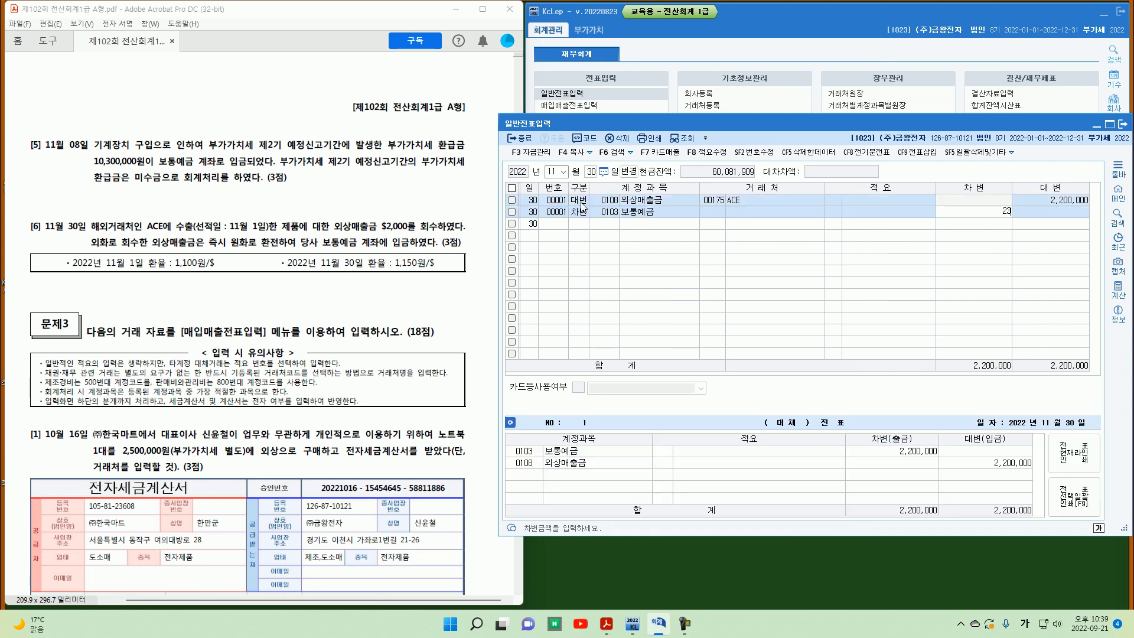
text(00,000)
key(Return)
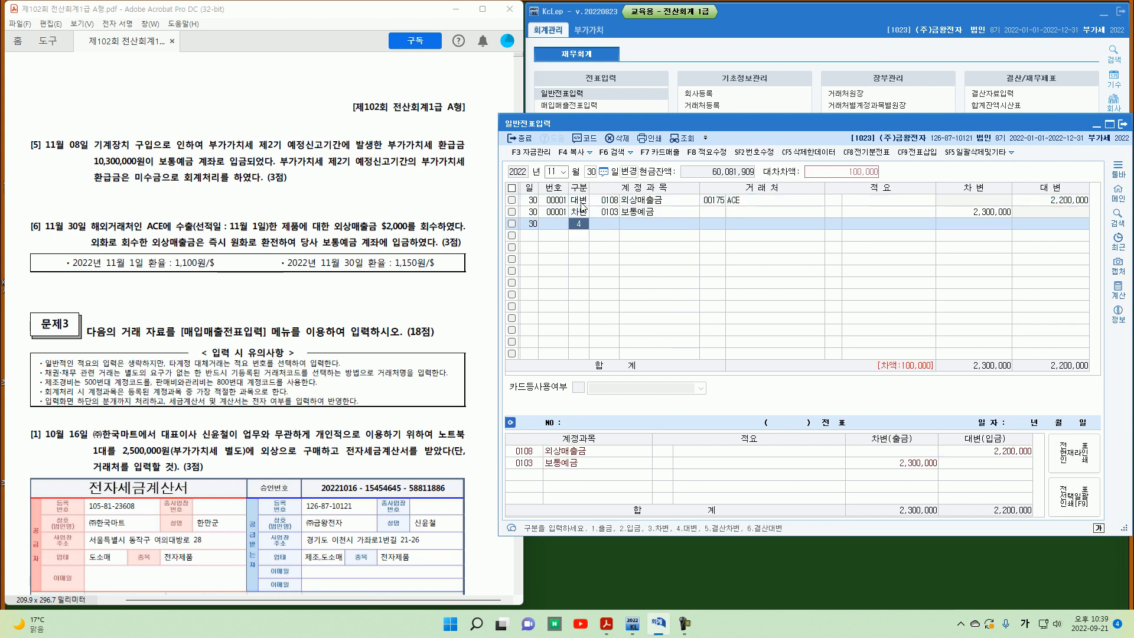
key(Return)
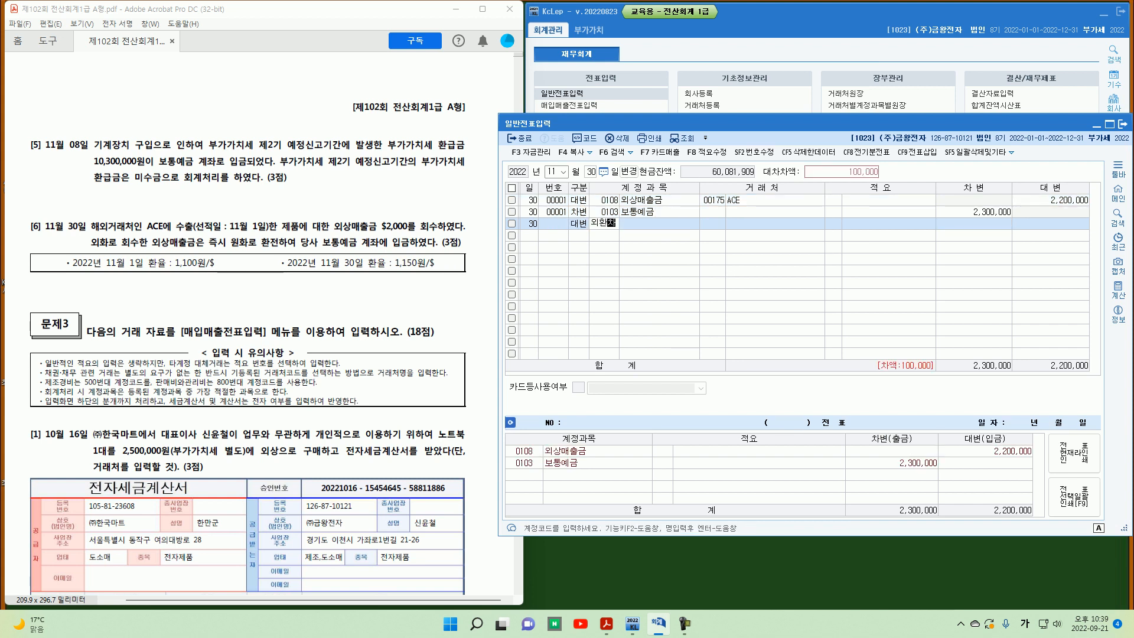
text(외환차)
key(Return)
key(Return)
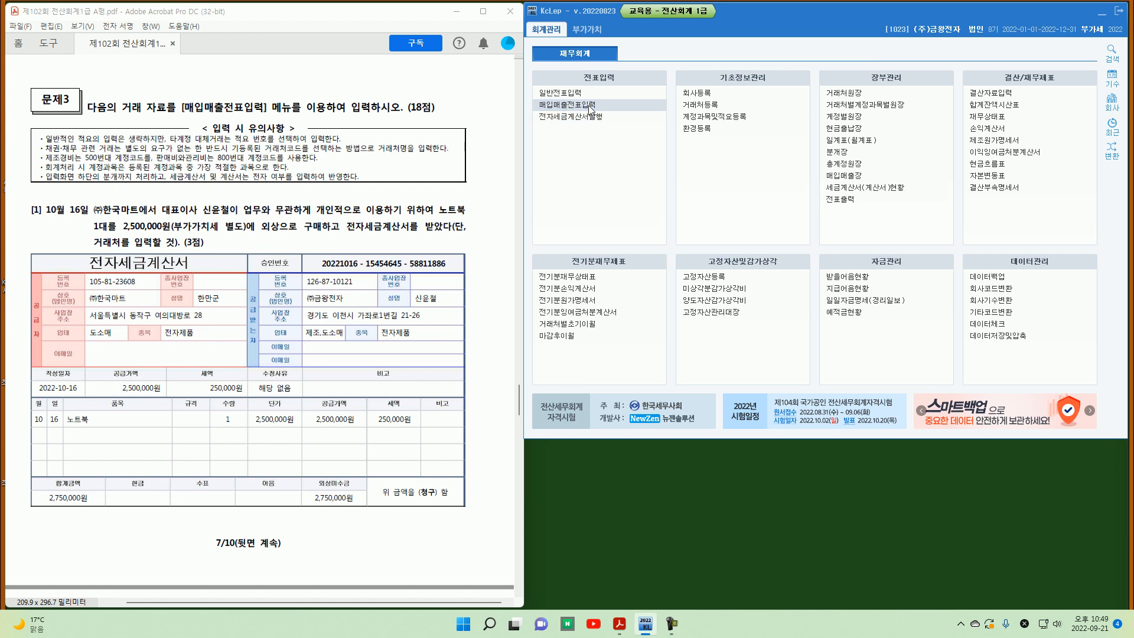
Step: Open a purchase-sales voucher dated October 16 and review problem [1]'s laptop purchase details
text(10)
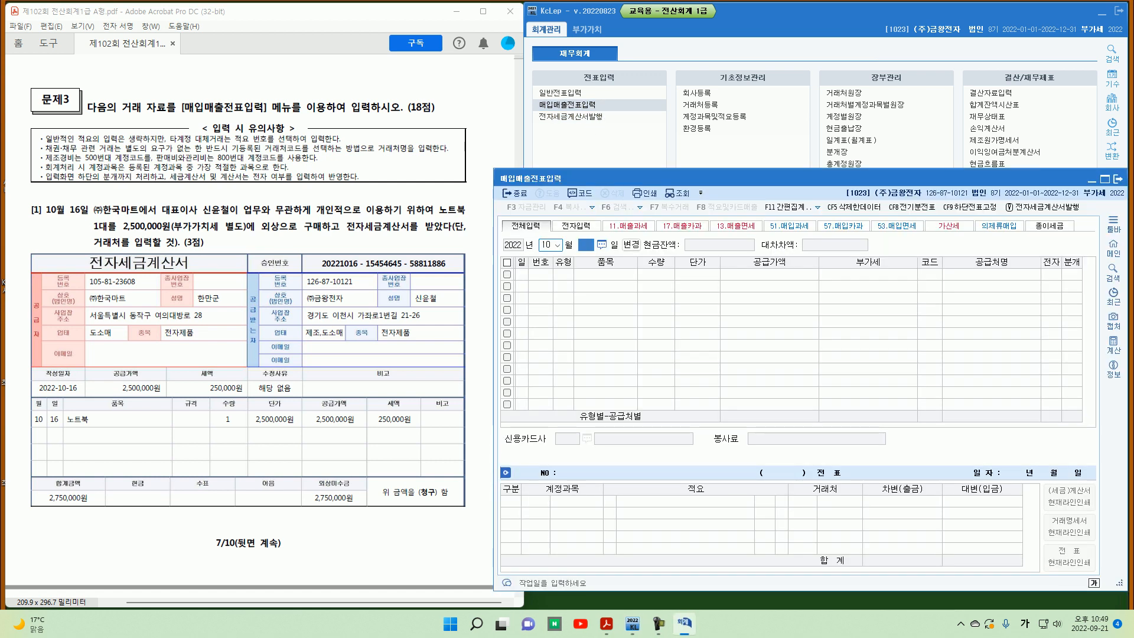
text(16)
key(Return)
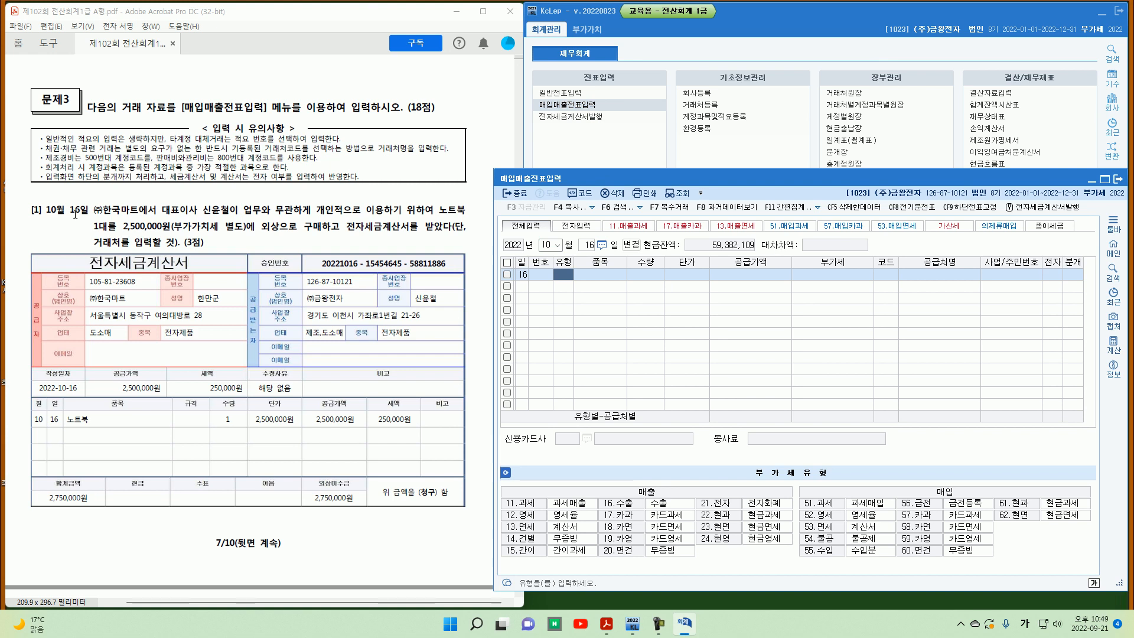
drag(43, 219, 88, 216)
drag(255, 235, 263, 233)
drag(276, 223, 280, 237)
drag(353, 243, 413, 244)
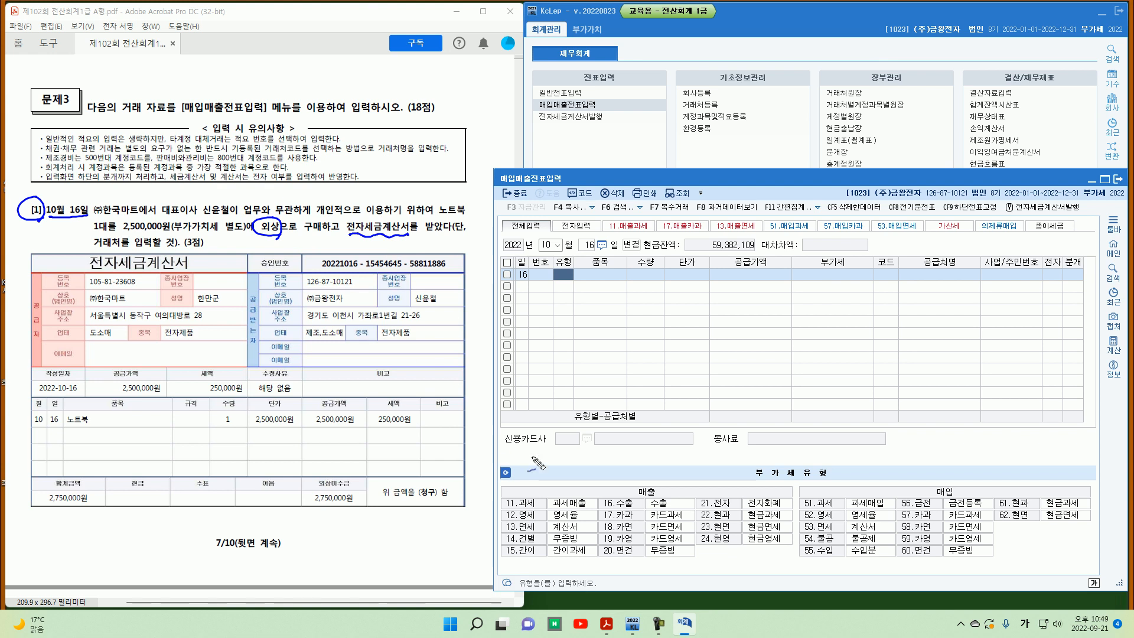
drag(807, 533, 838, 551)
drag(542, 457, 549, 455)
drag(126, 245, 121, 251)
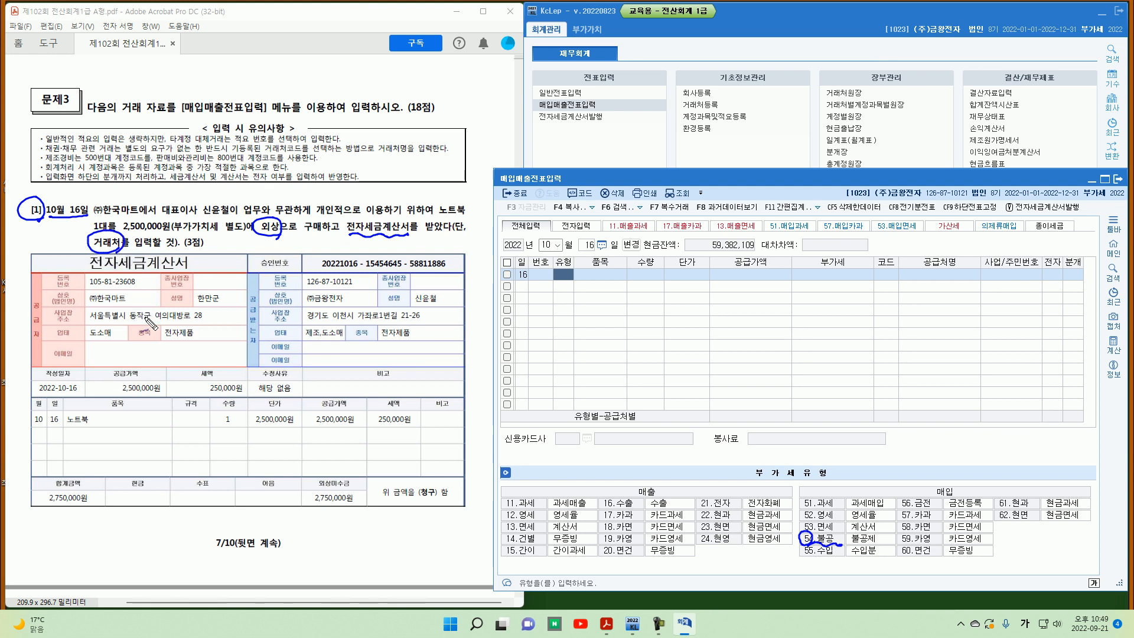
Step: Enter a type 54 불공 purchase of 1 노트북 at 2,500,000 with non-deduction reason 2
key(Escape)
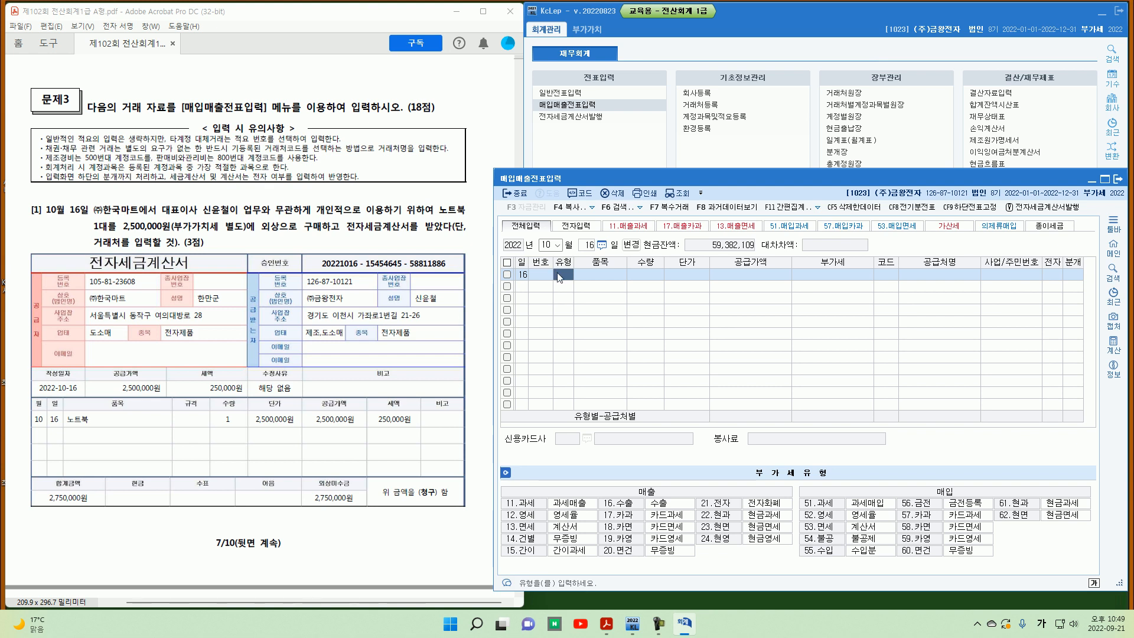
text(54)
key(Return)
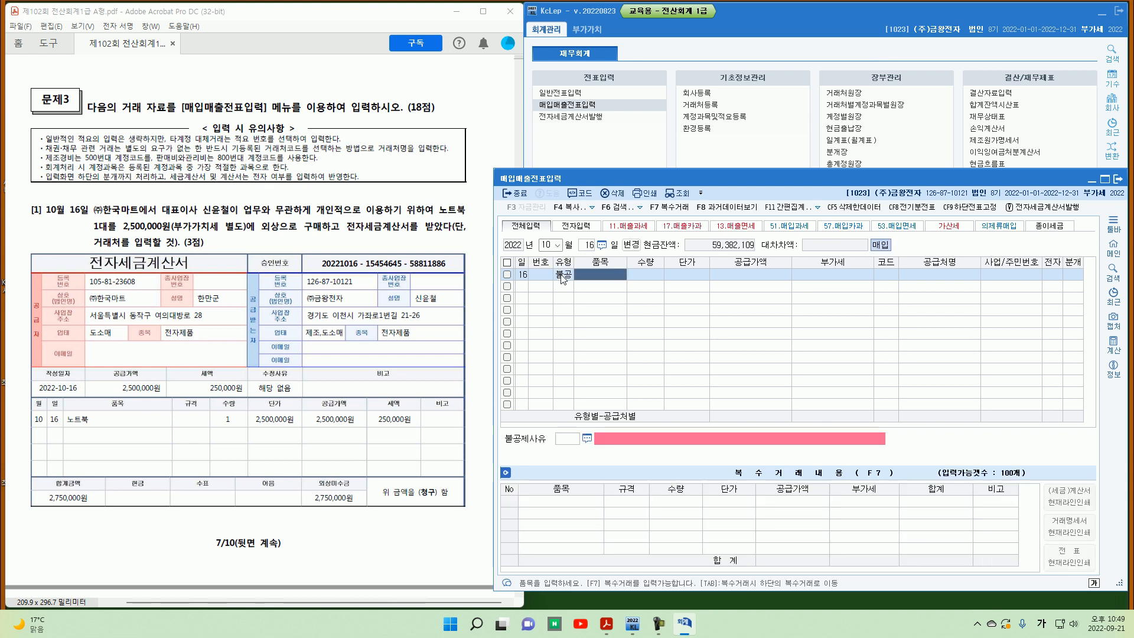
text(노트북)
key(Return)
text(1)
key(Return)
text(2,5)
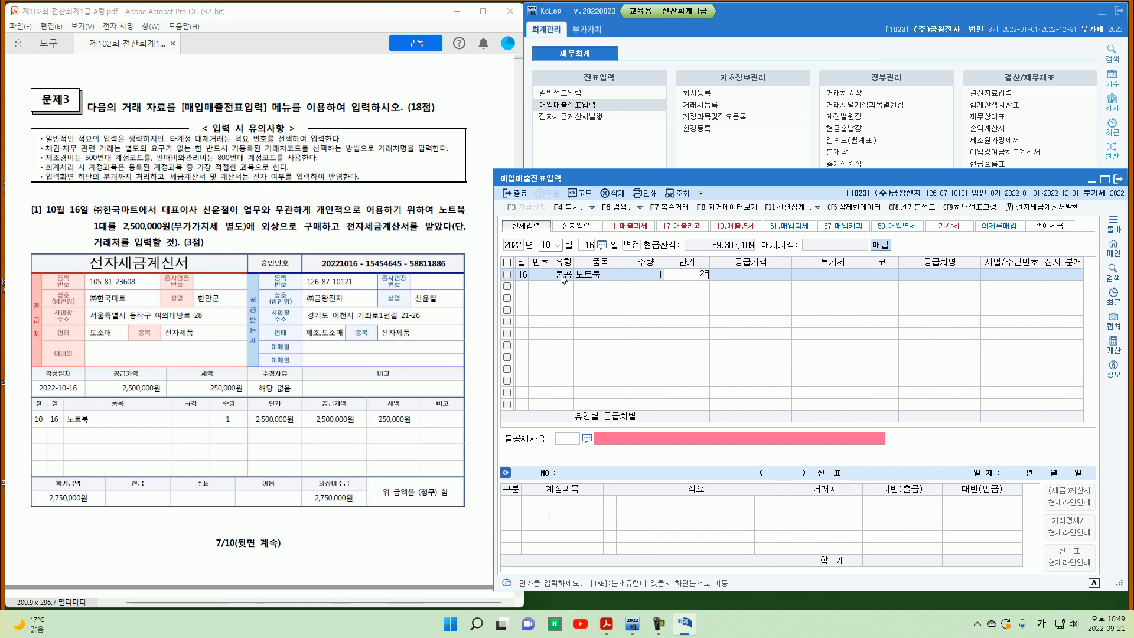
text(00,000)
key(Return)
text(2)
key(Return)
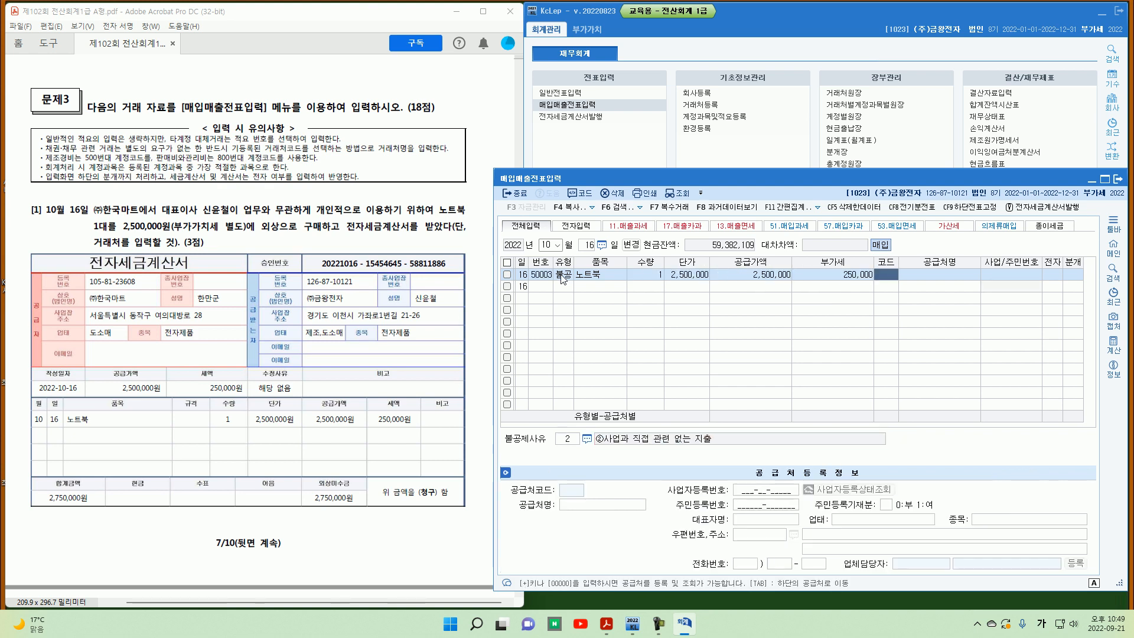
Step: Select supplier (주)한국마트 and mark the invoice as electronic
text(한국)
key(Return)
key(Down)
key(Return)
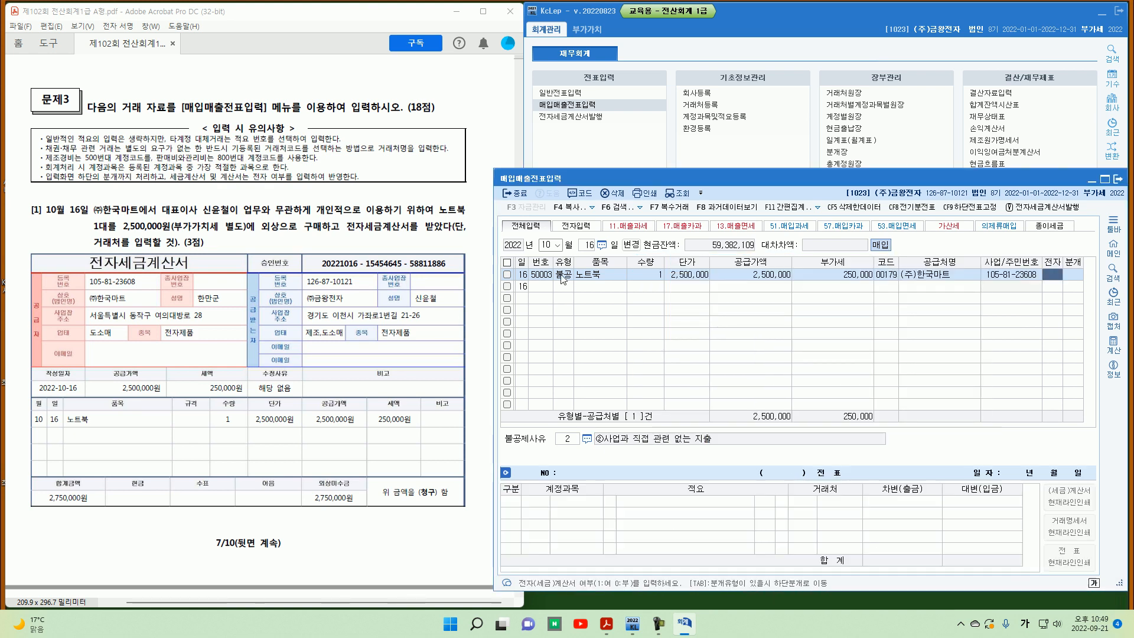
text(1)
key(Return)
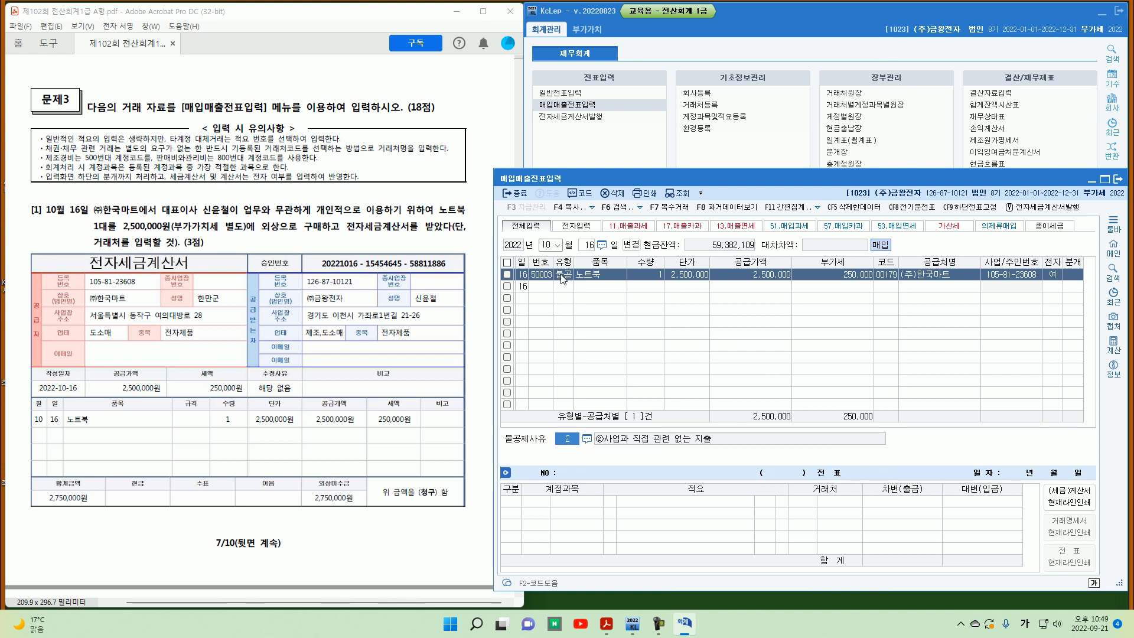
key(Return)
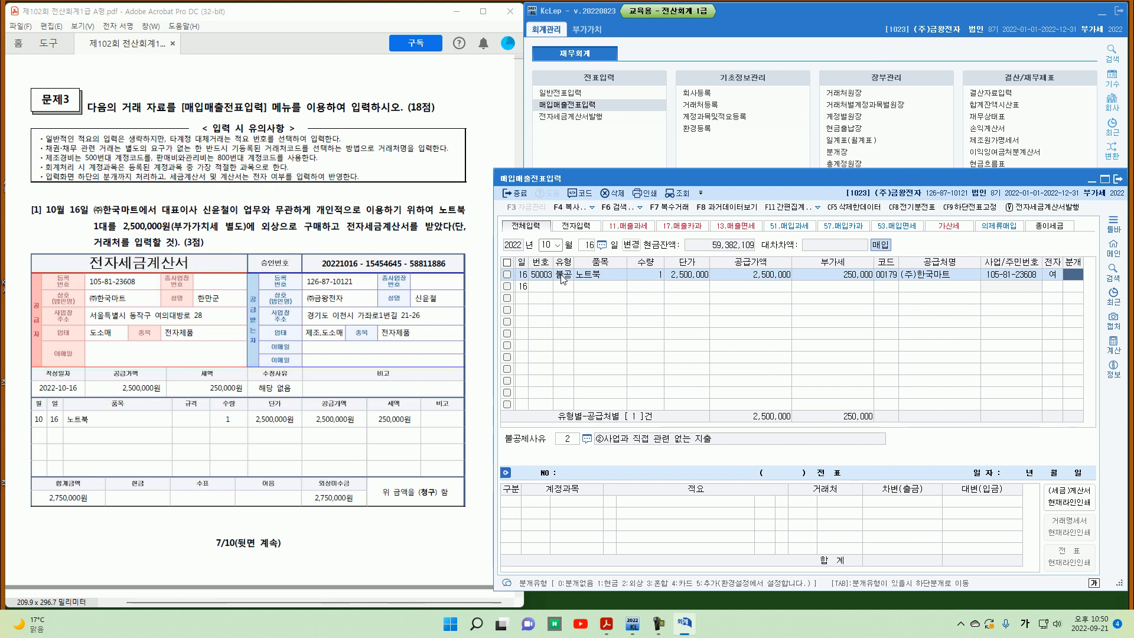
Step: Set settlement to 혼합, debiting 0212 비품 and crediting 0253 미지급금 in the voucher lines
text(3)
key(Return)
key(Return)
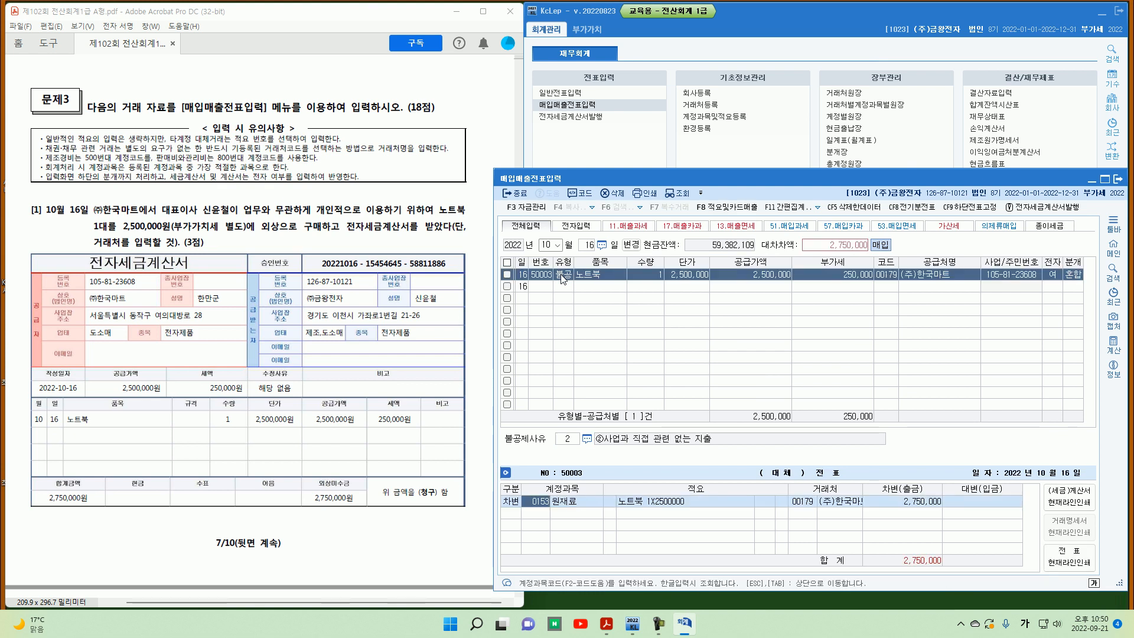
text(212)
key(Return)
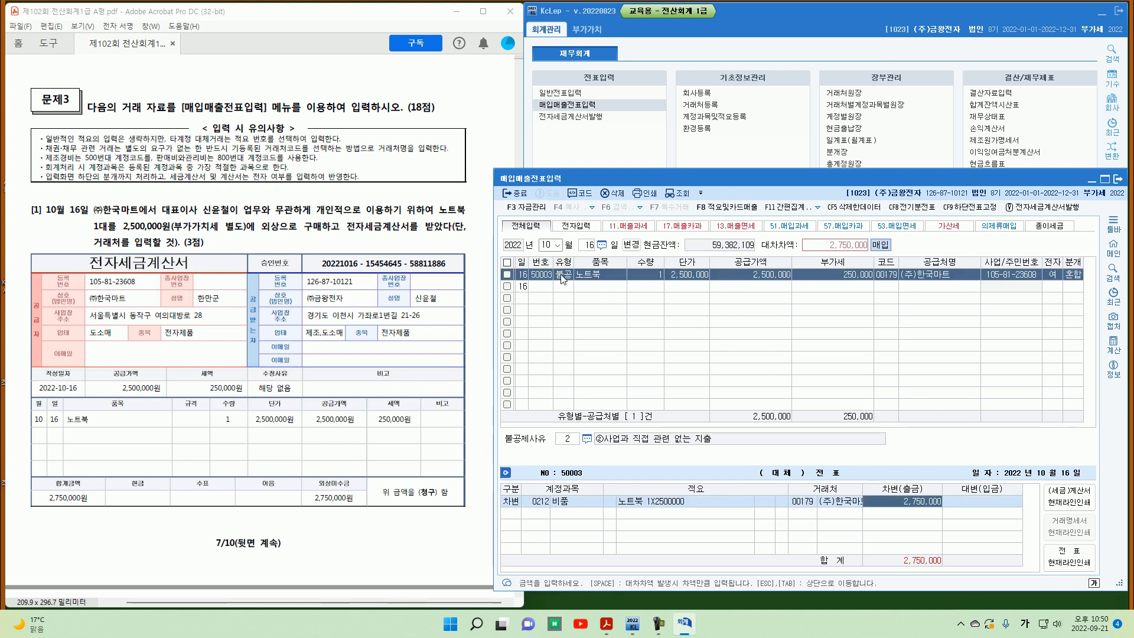
key(Return)
text(4)
key(Return)
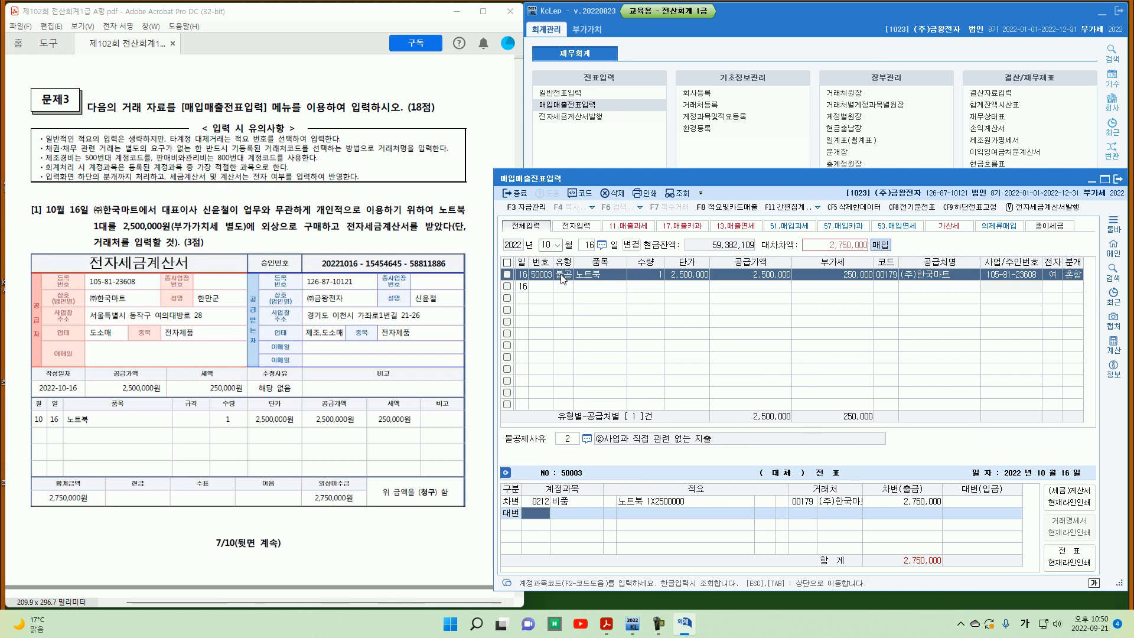
text(253)
key(Return)
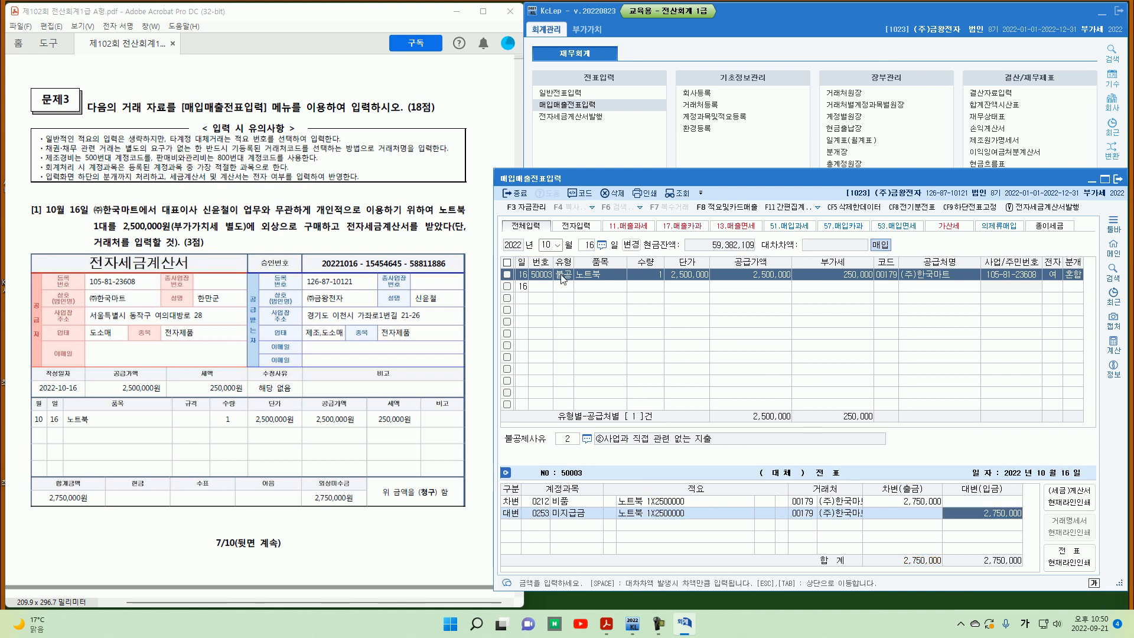
Step: Change the debit account to 0134 가지급금 and assign the company CEO as its customer
key(Left)
key(Left)
key(Left)
key(Left)
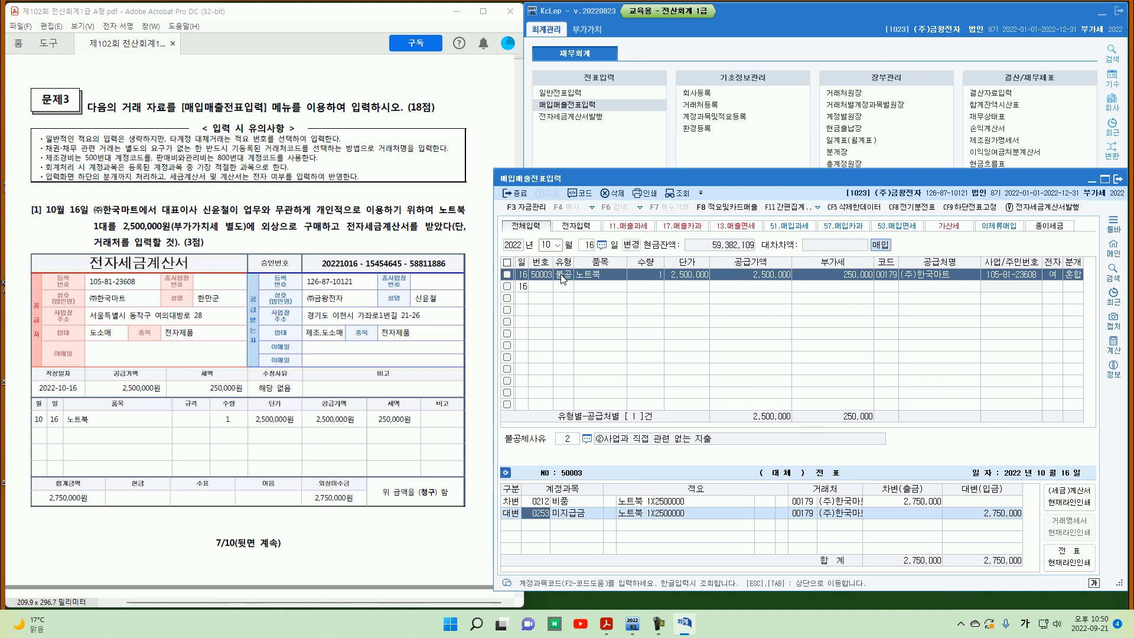
key(Up)
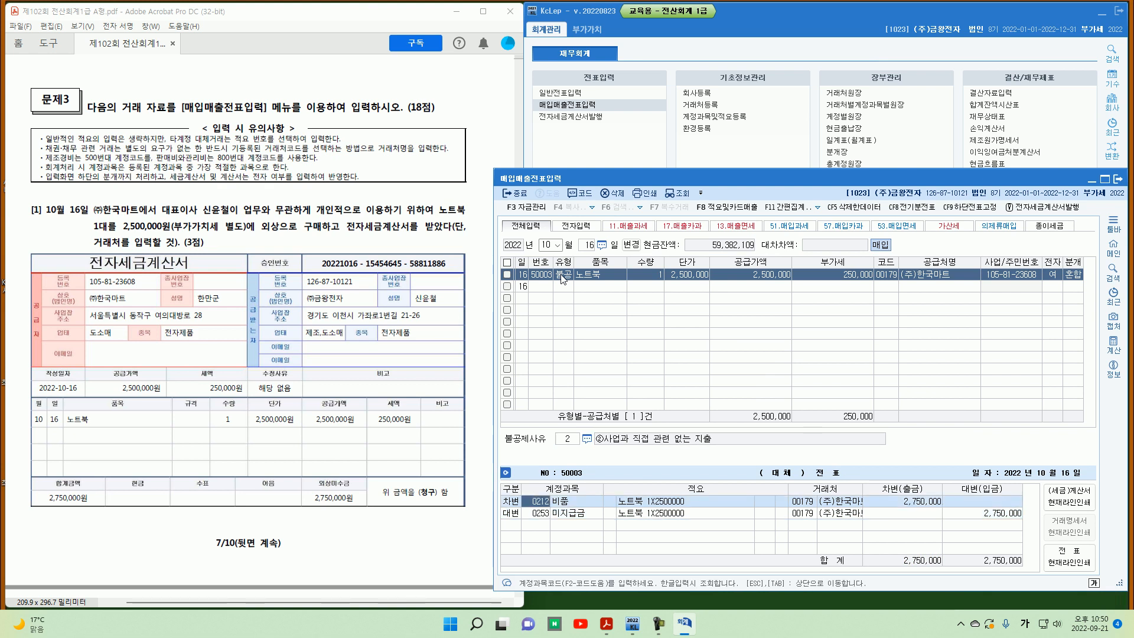
text(가지급)
key(Return)
key(Return)
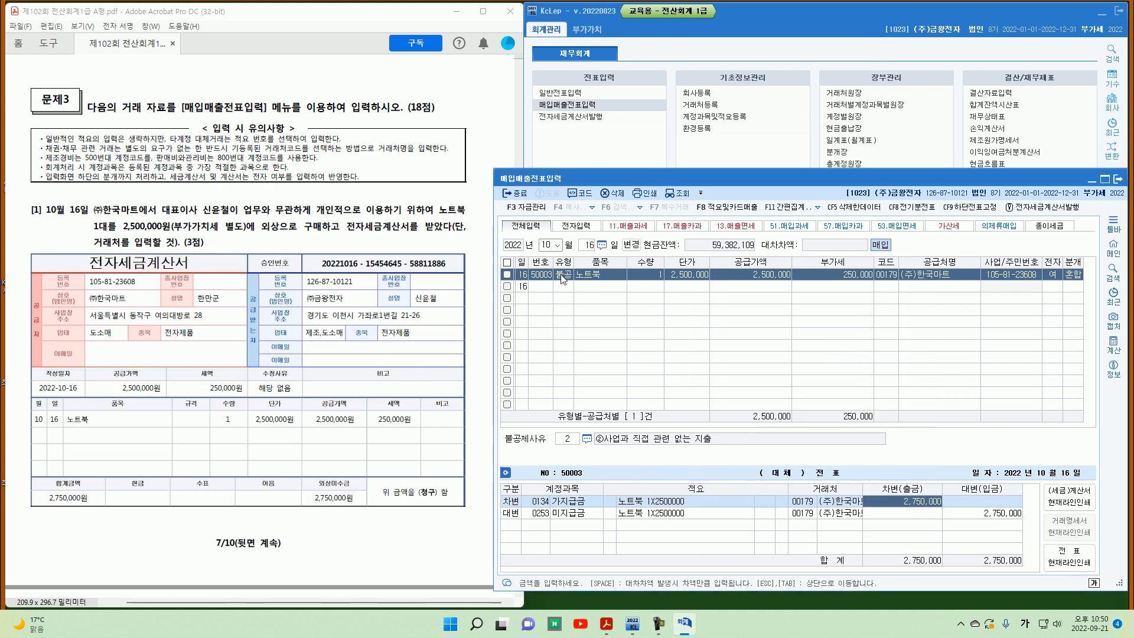
key(Return)
key(Return)
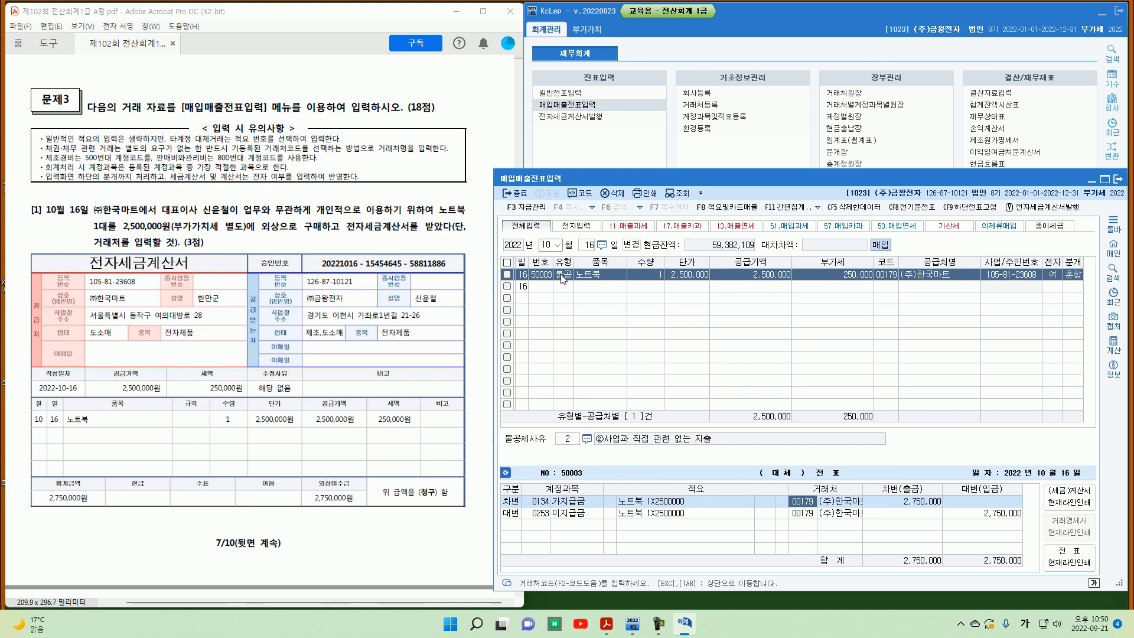
text(ㅅㅣㄴㅇㅠ)
key(Return)
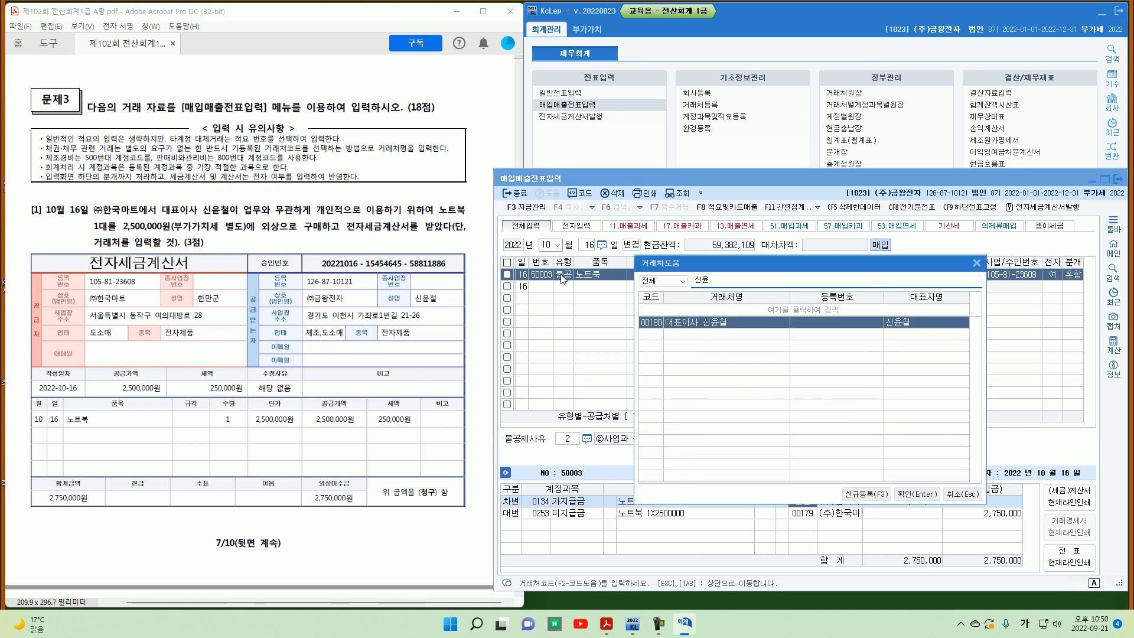
key(Return)
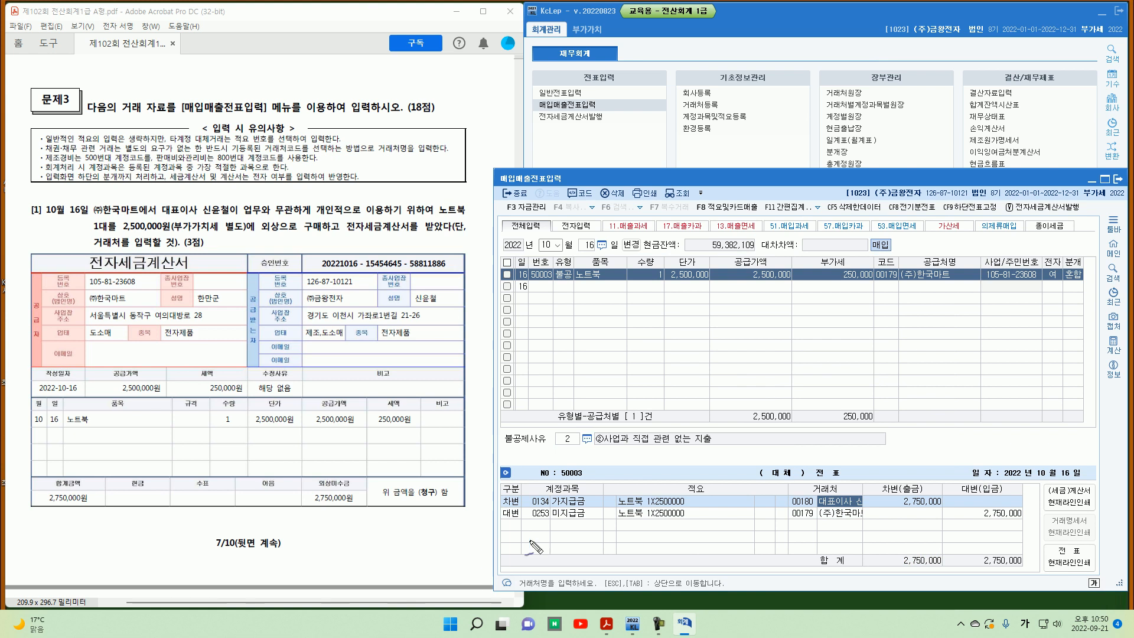
drag(550, 494, 551, 507)
drag(527, 508, 593, 506)
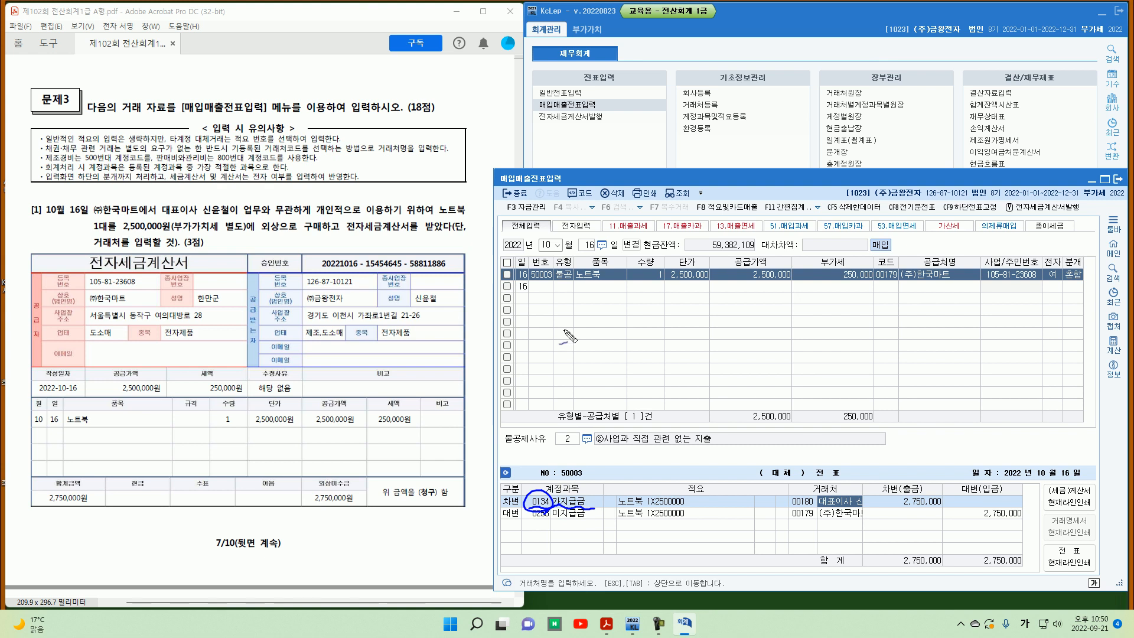
mouse_move(544, 317)
mouse_down()
mouse_move(545, 334)
mouse_move(600, 325)
mouse_move(627, 336)
mouse_move(617, 346)
mouse_up()
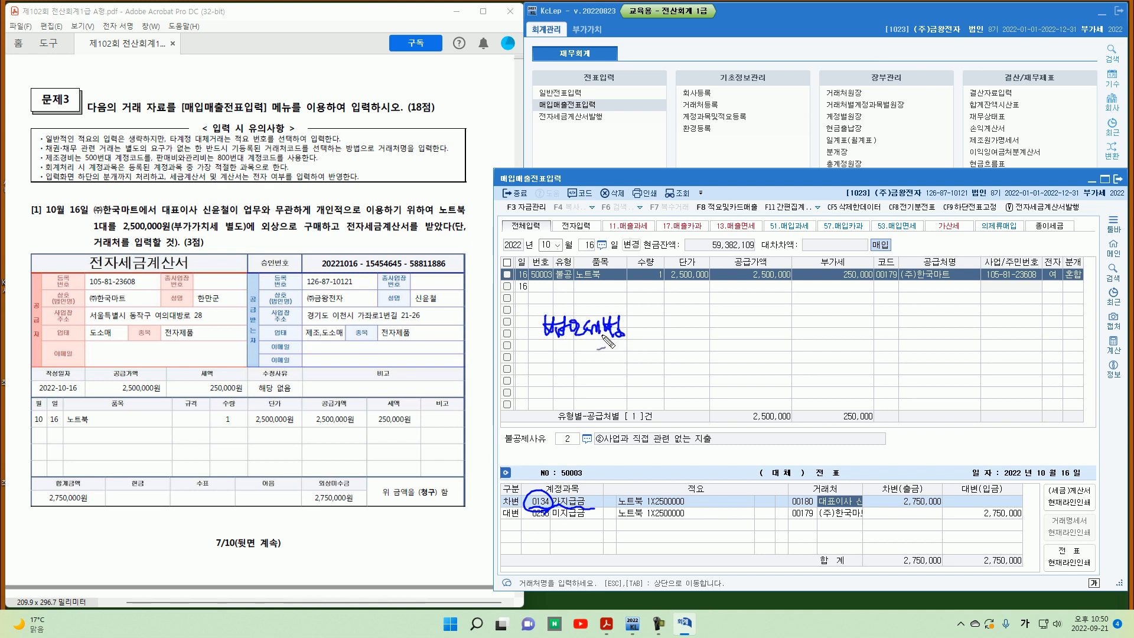
drag(543, 341, 571, 345)
drag(568, 360, 623, 336)
mouse_move(225, 239)
mouse_down()
mouse_move(239, 249)
mouse_move(407, 244)
mouse_move(404, 263)
mouse_up()
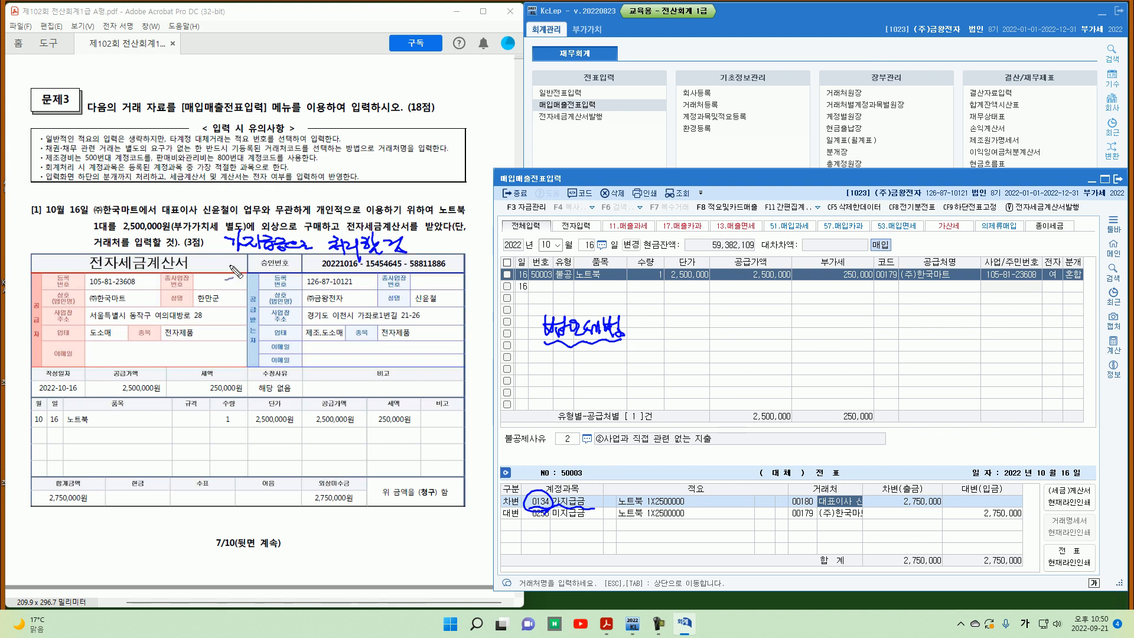
drag(229, 263, 283, 264)
drag(588, 506, 596, 503)
click(637, 326)
click(637, 335)
drag(641, 358, 650, 356)
drag(645, 384, 661, 384)
mouse_move(652, 384)
mouse_down()
mouse_move(679, 395)
mouse_move(714, 387)
mouse_move(702, 405)
mouse_move(673, 411)
mouse_move(661, 383)
mouse_move(547, 372)
mouse_move(559, 381)
mouse_up()
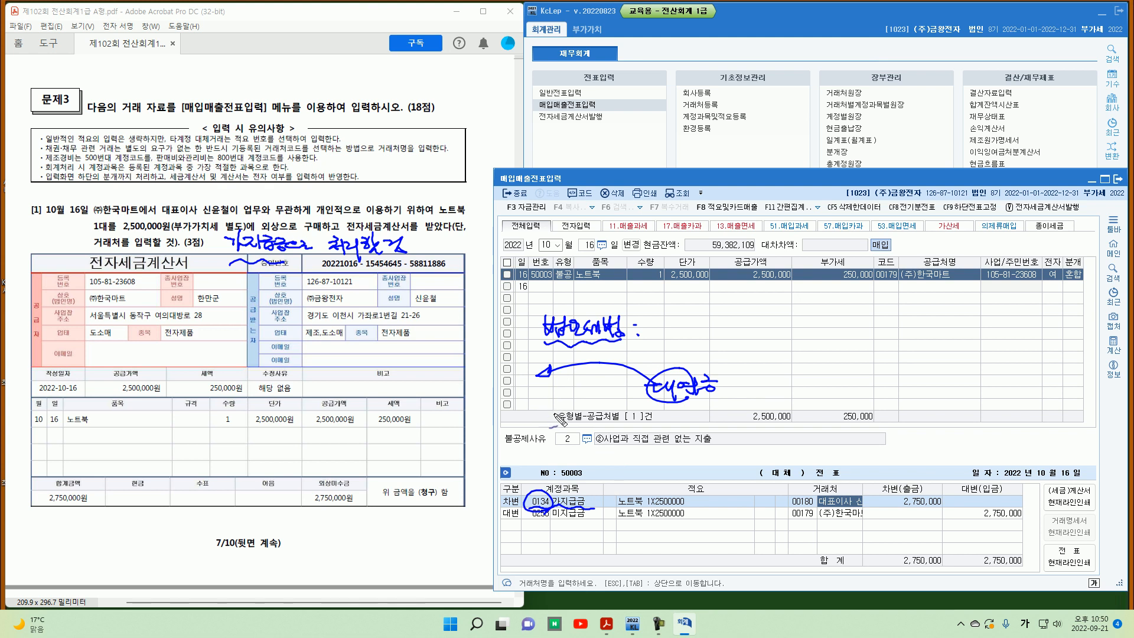
mouse_move(537, 353)
mouse_down()
mouse_move(641, 352)
mouse_move(638, 328)
mouse_move(529, 323)
mouse_move(558, 354)
mouse_move(620, 354)
mouse_up()
mouse_move(638, 403)
mouse_down()
mouse_move(726, 396)
mouse_move(644, 368)
mouse_move(647, 405)
mouse_up()
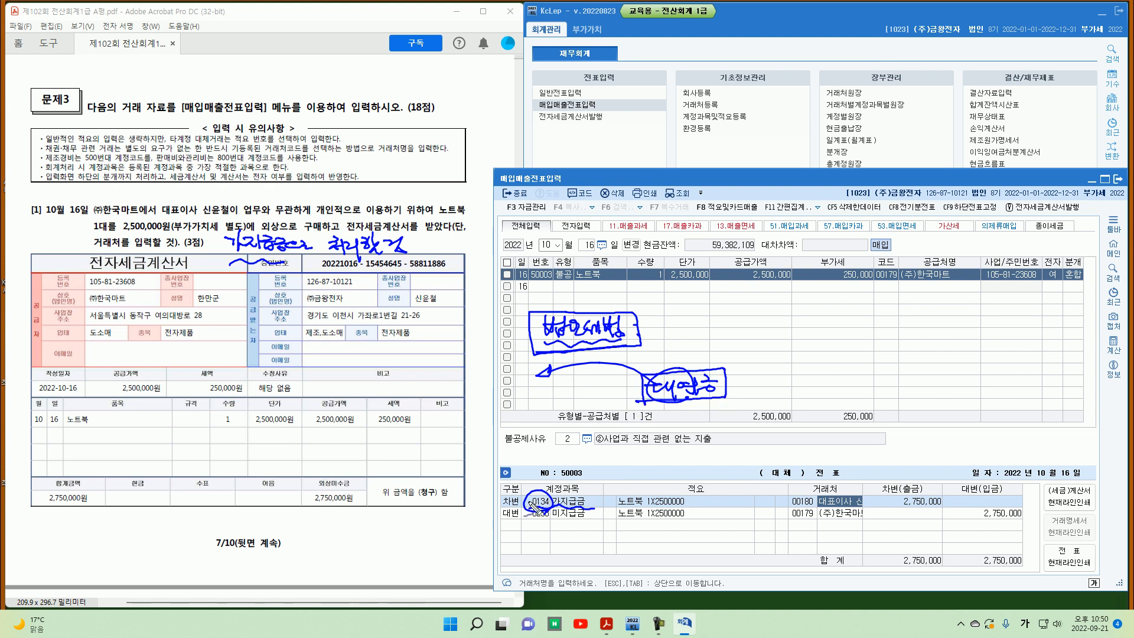
drag(555, 501, 534, 505)
mouse_move(614, 506)
mouse_down()
mouse_move(605, 495)
mouse_move(616, 507)
mouse_up()
drag(523, 514, 700, 506)
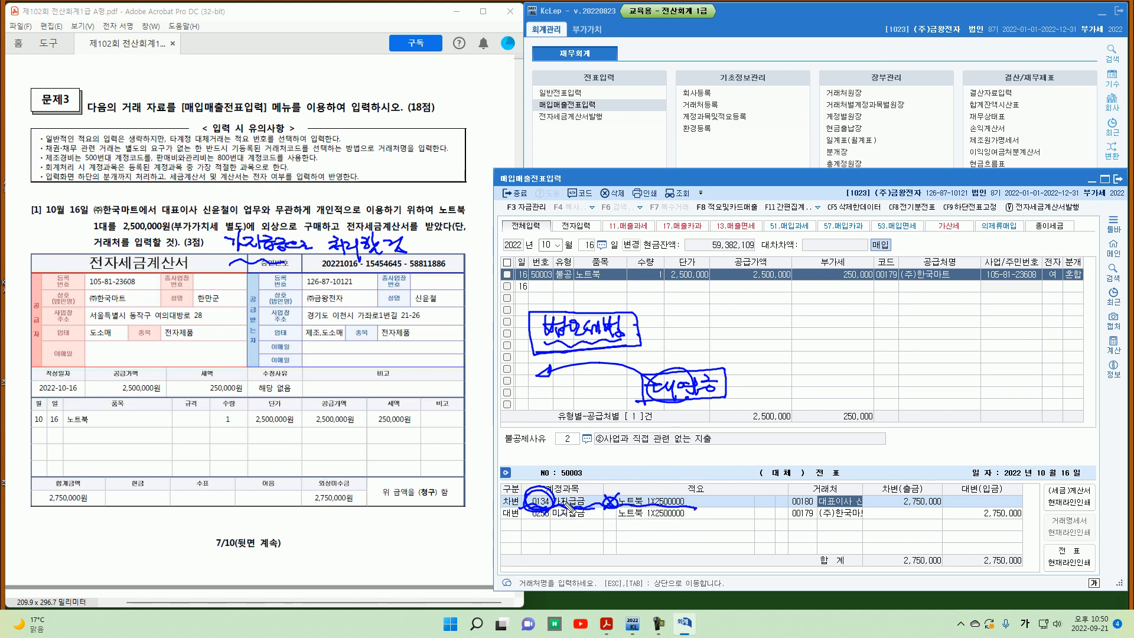
key(Escape)
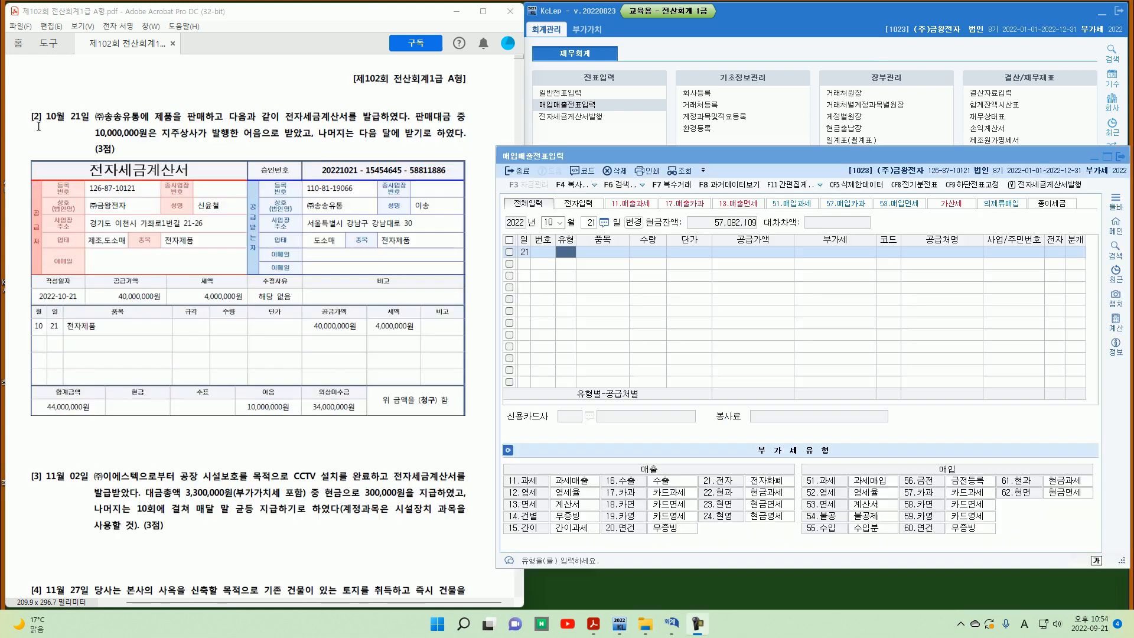
mouse_move(40, 108)
mouse_down()
mouse_move(52, 134)
mouse_move(87, 124)
mouse_up()
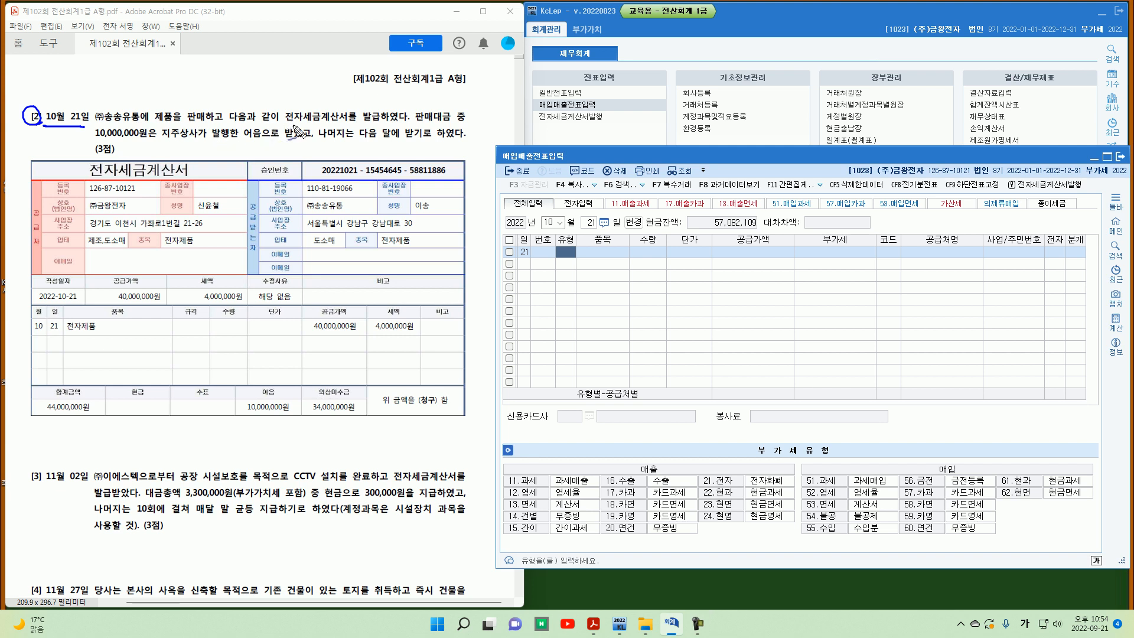
mouse_move(379, 129)
mouse_down()
mouse_move(386, 108)
mouse_move(379, 127)
mouse_up()
mouse_move(520, 477)
mouse_down()
mouse_move(517, 492)
mouse_move(552, 488)
mouse_up()
drag(478, 490, 471, 491)
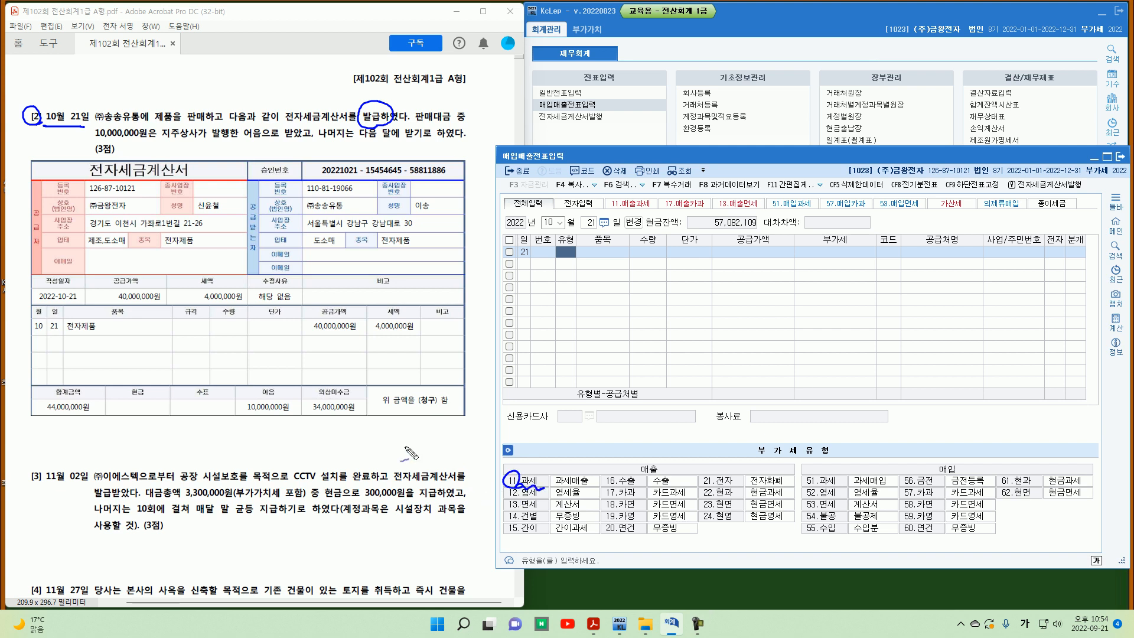
key(Escape)
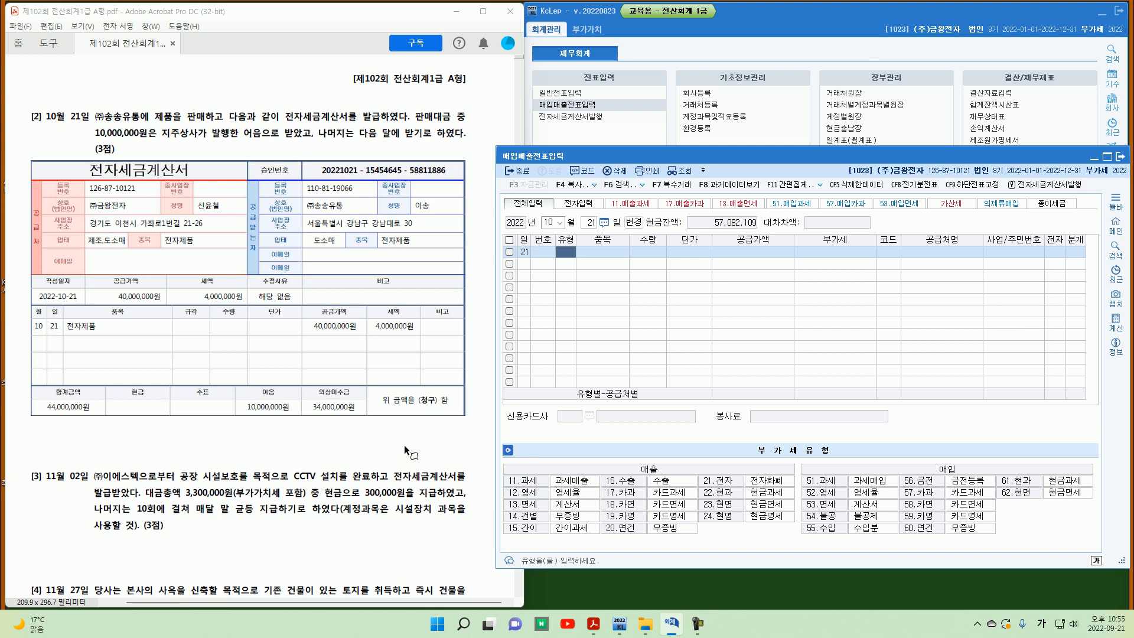
Step: Enter an October 21 type 11 과세 sale of 전자제품 with a supply value of 40,000,000
text(11)
key(Return)
text(전자제품)
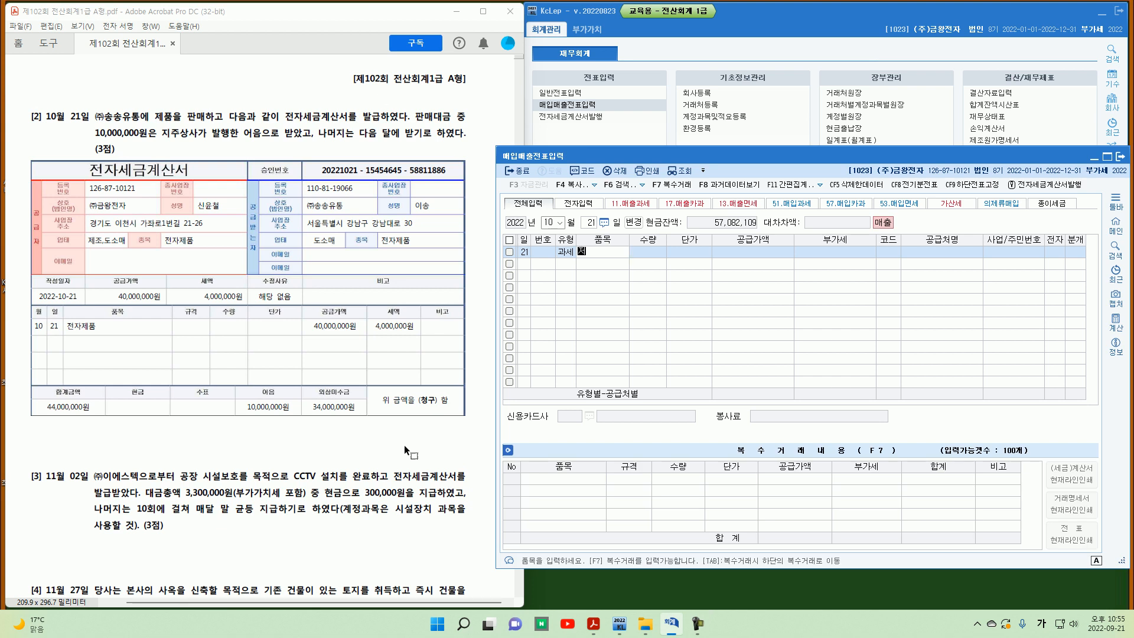
key(Return)
key(Return)
key(Return)
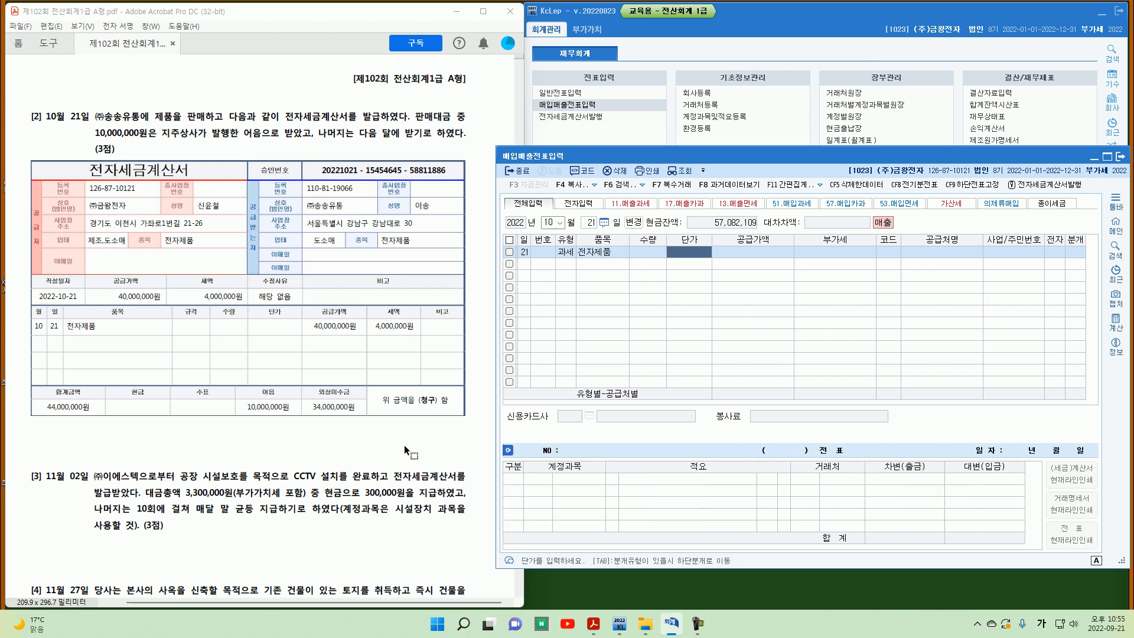
text(40000000)
key(Return)
key(Return)
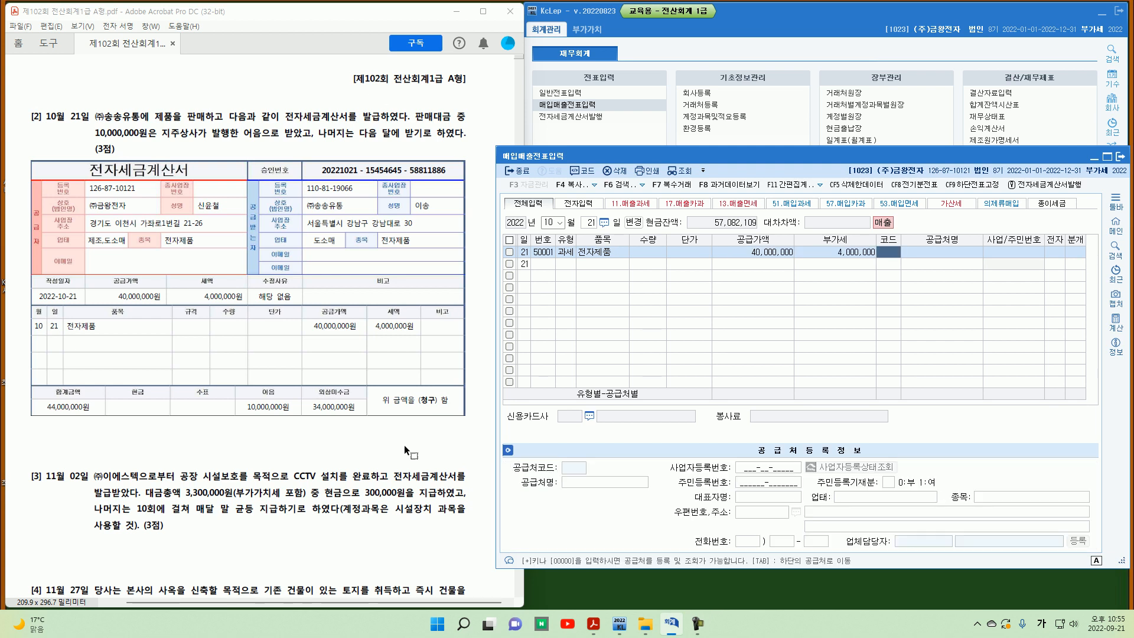
Step: Select customer (주)송송유통 for the sale and mark the tax invoice as electronic
text(송송)
key(Return)
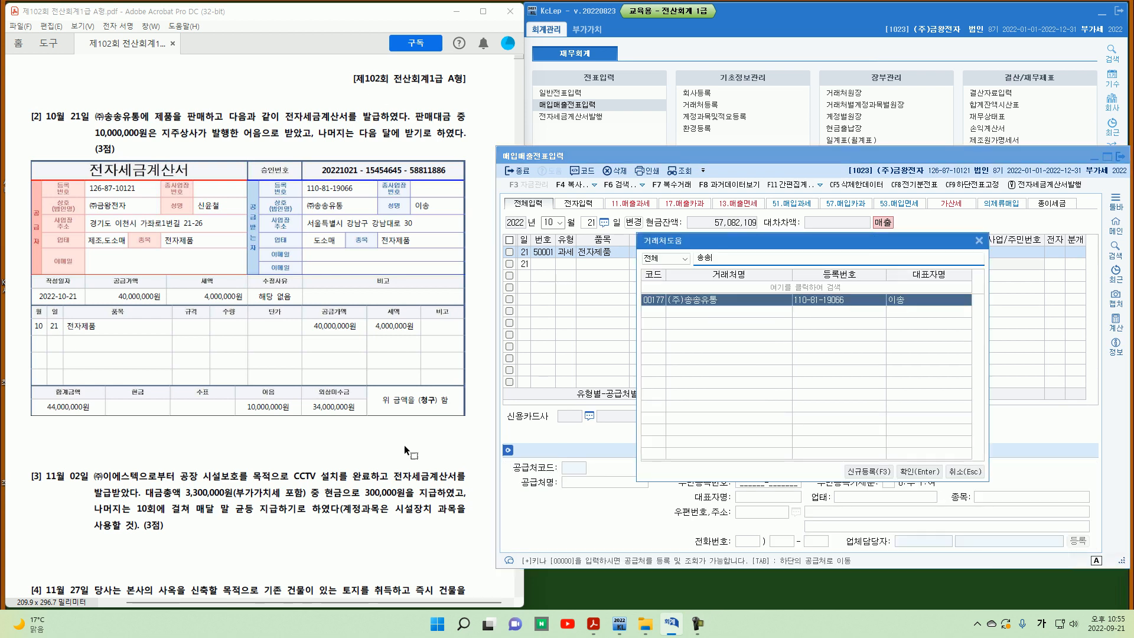
key(Return)
key(Return)
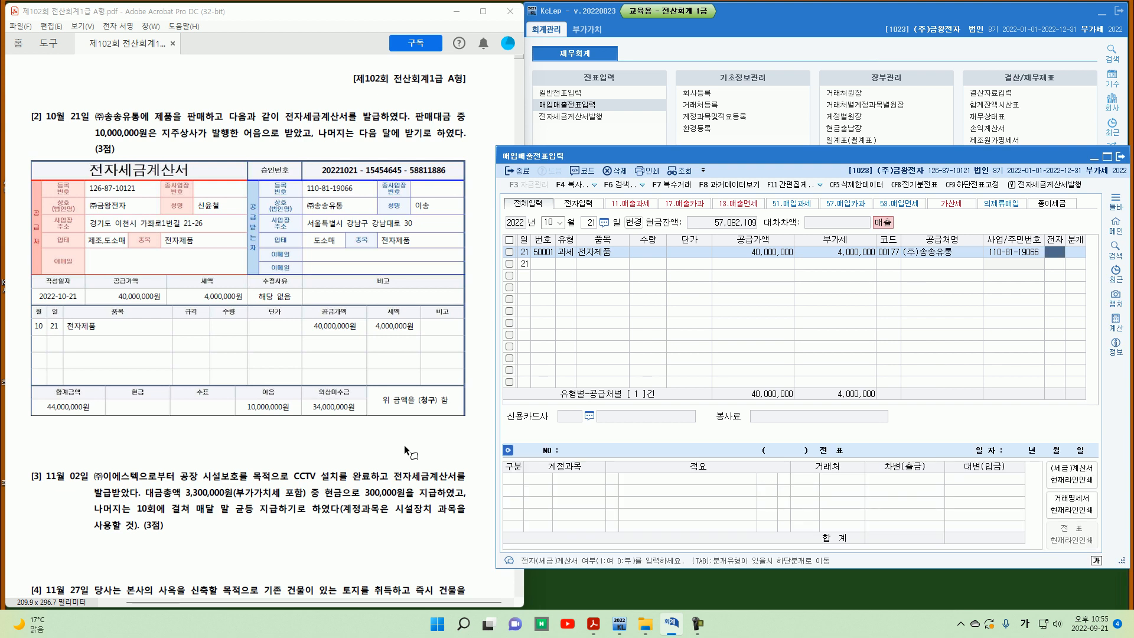
text(1)
Step: Set the settlement type to 혼합 and start a new debit line in the voucher
key(Return)
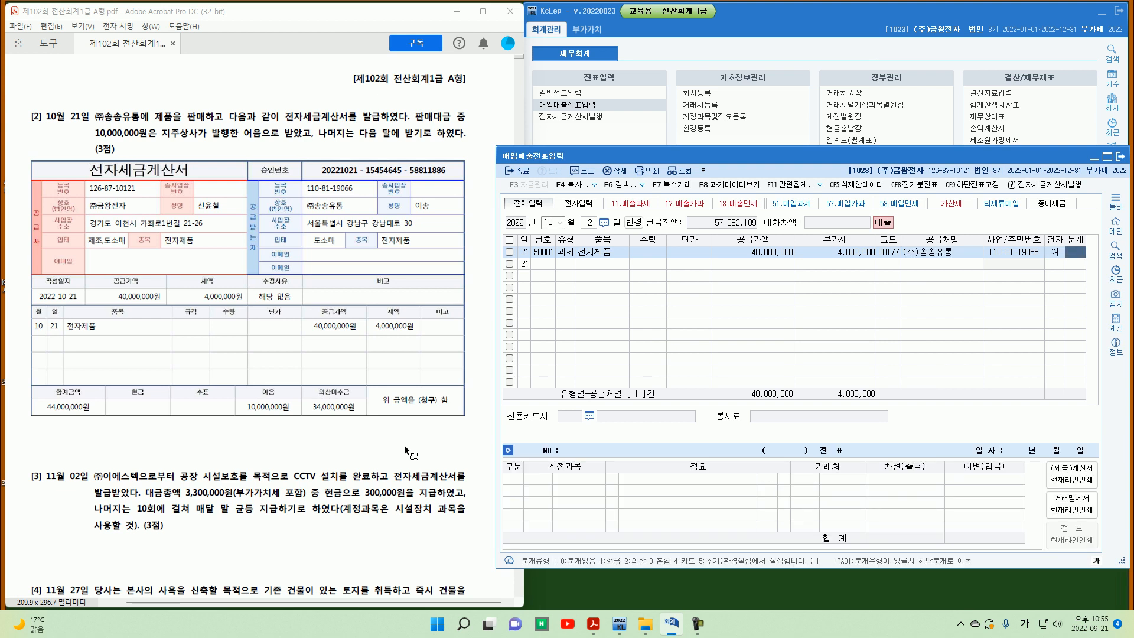
text(3)
key(Return)
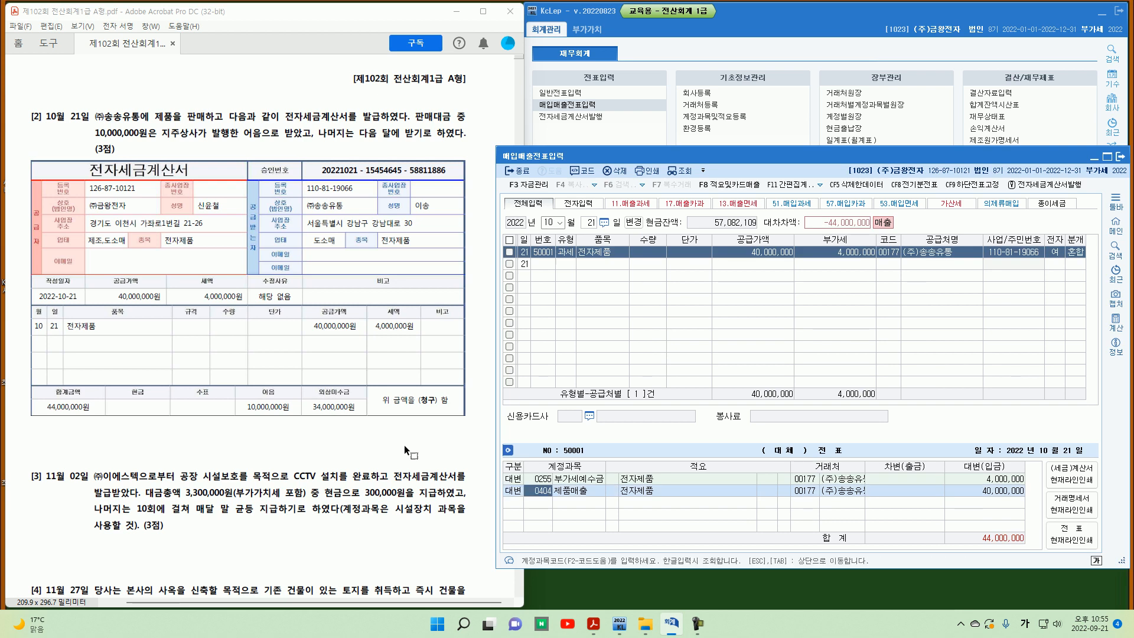
key(Return)
key(Return)
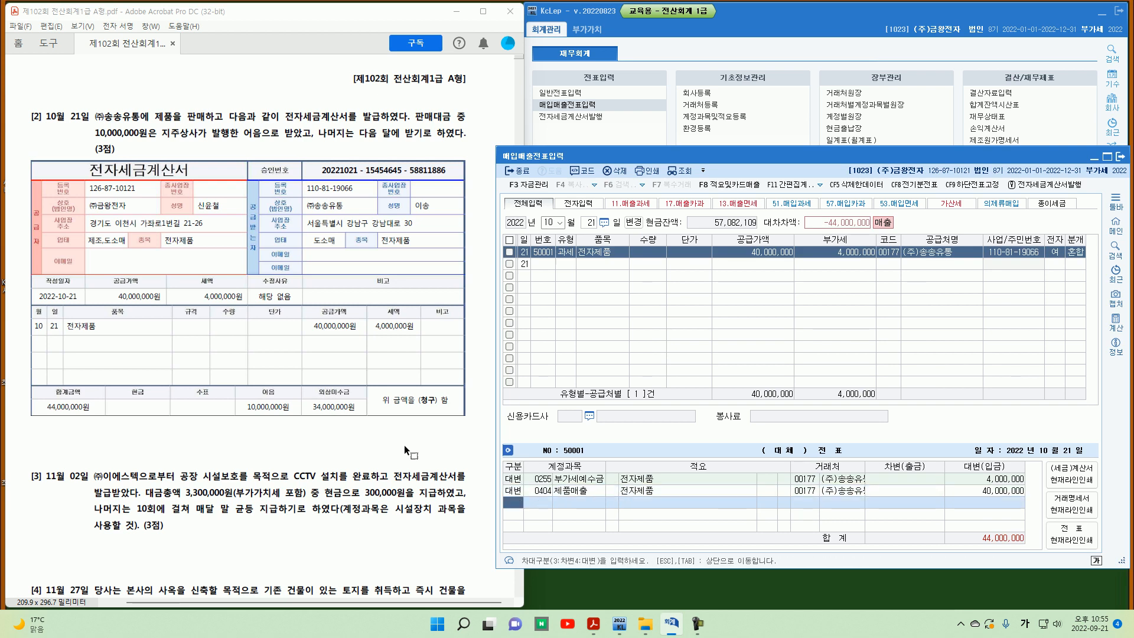
text(3)
key(Return)
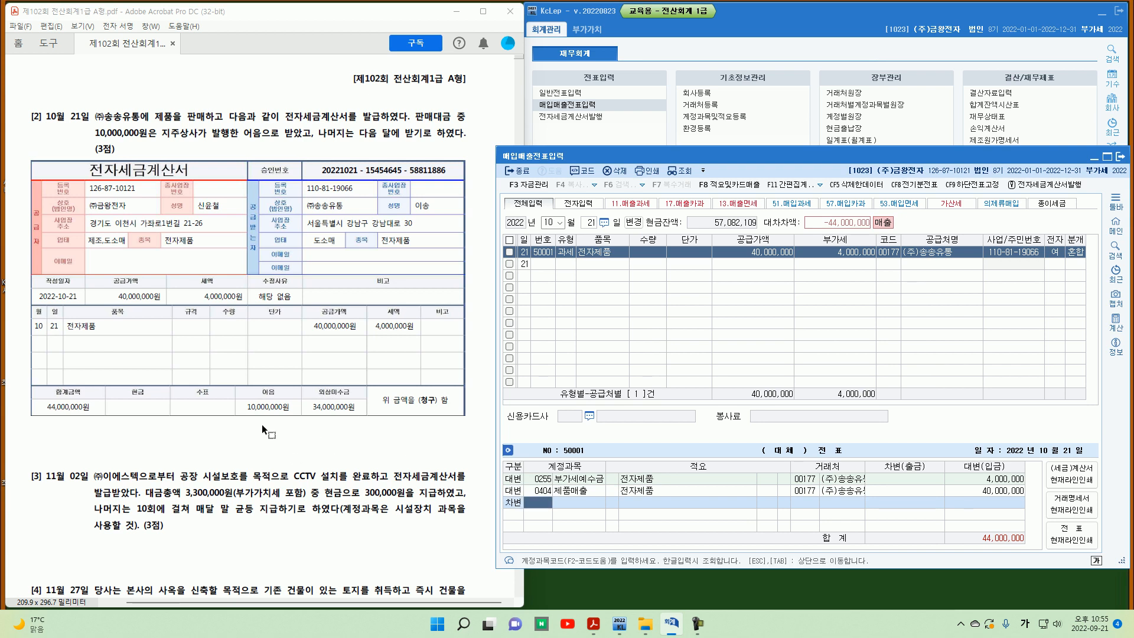
Step: Debit 0110 받을어음 for 10,000,000 and 0108 외상매출금 for the remaining 34,000,000
text(110)
key(Return)
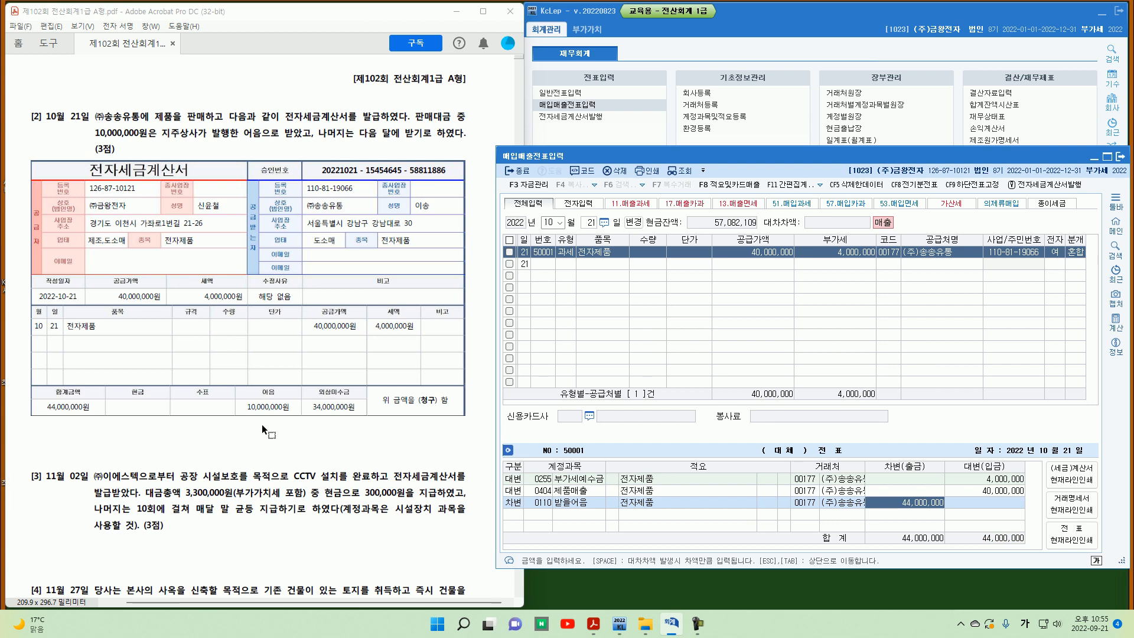
text(10000000)
key(Return)
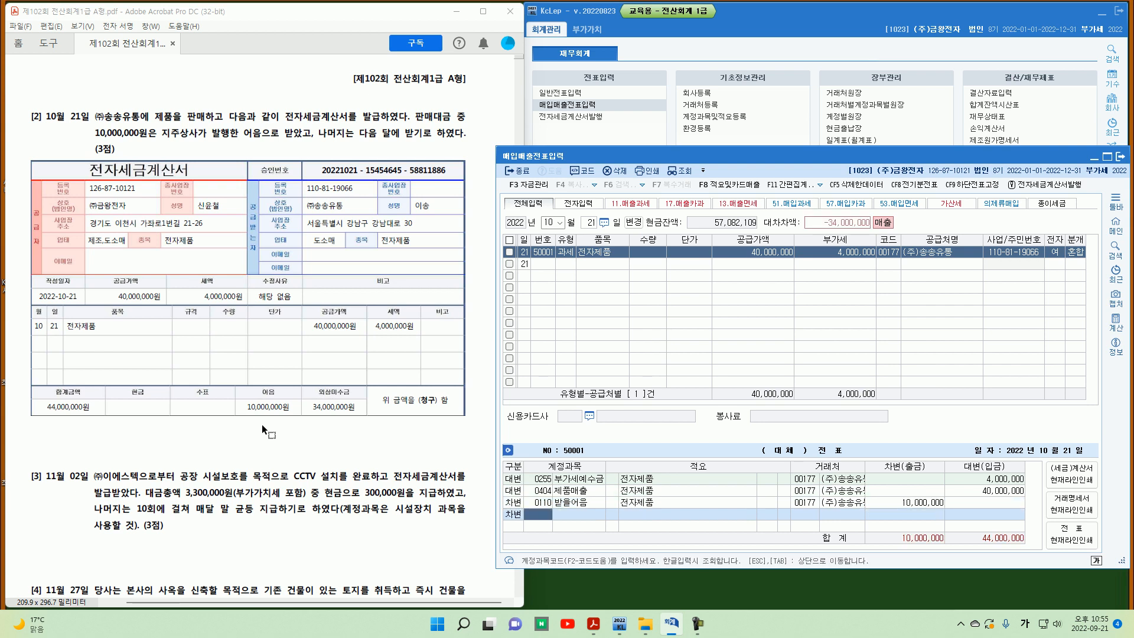
text(108)
key(Return)
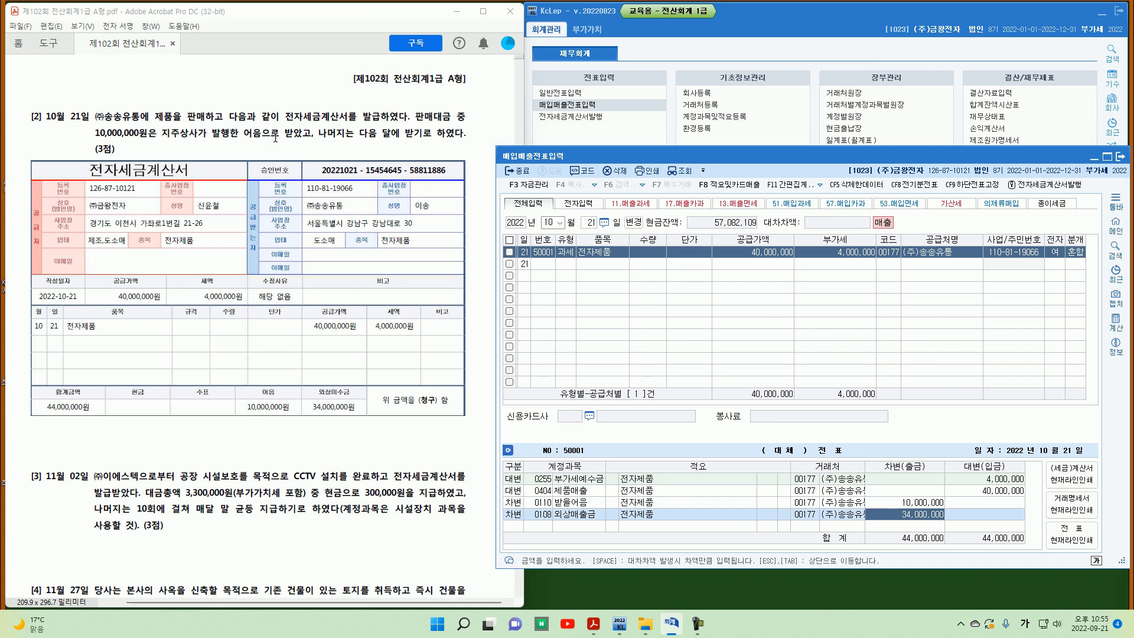
Step: Change the customer on the 받을어음 debit line to 지주상사
click(815, 504)
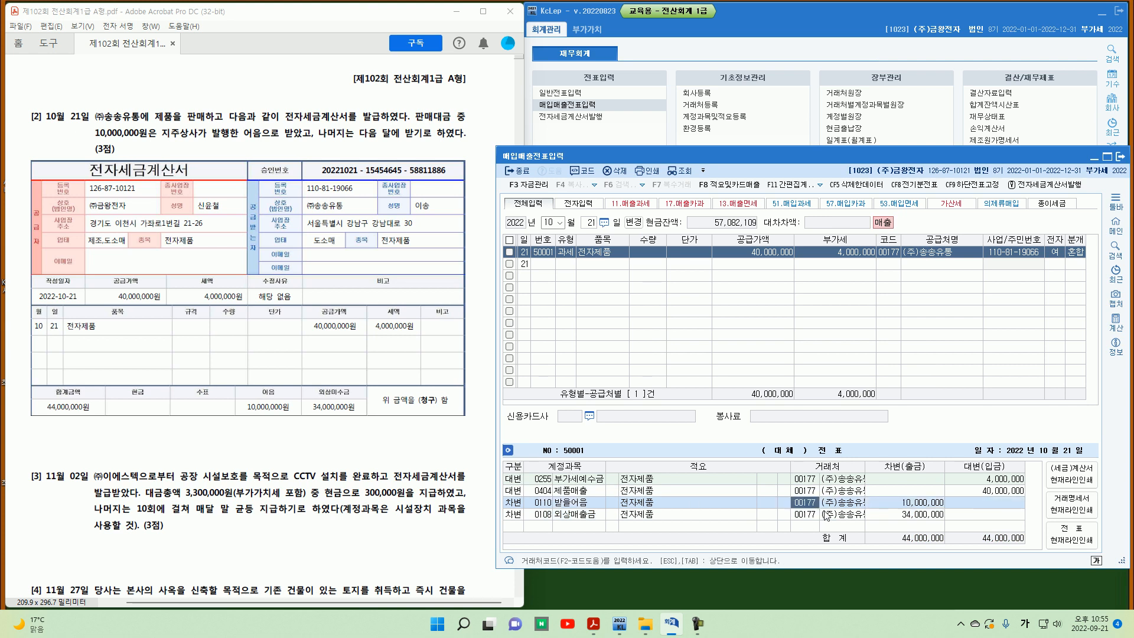
text(지주)
key(Return)
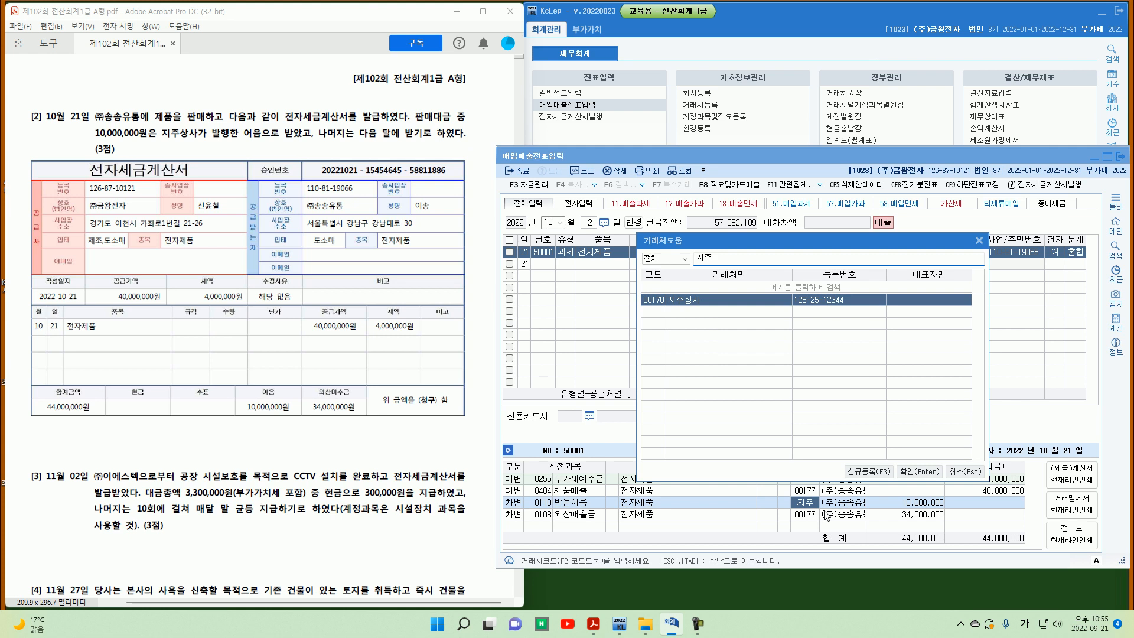
key(Return)
click(827, 514)
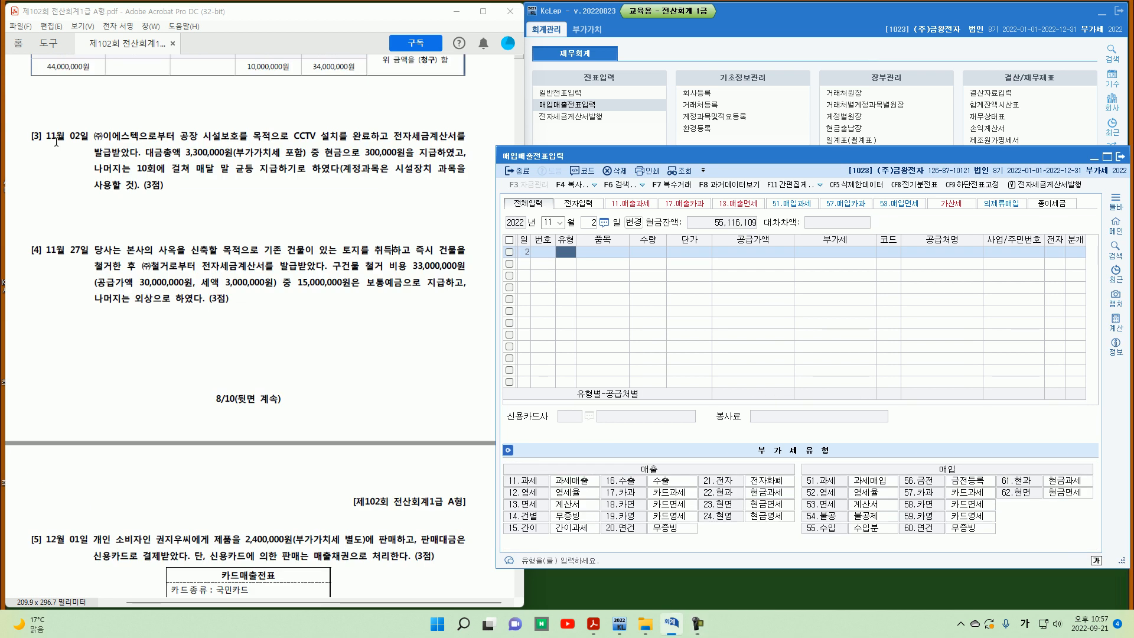
Step: Read problem [3] about the November 2 CCTV installation purchase and its payment terms
mouse_move(43, 133)
mouse_down()
mouse_move(35, 147)
mouse_move(86, 152)
mouse_up()
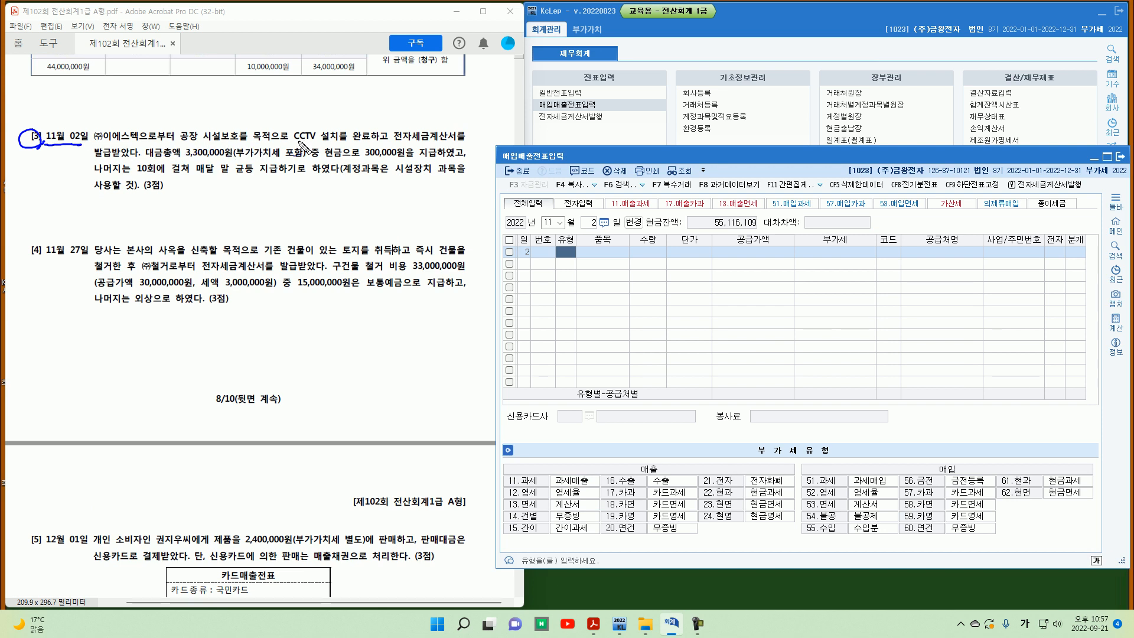
drag(298, 142, 336, 142)
drag(149, 143, 132, 163)
drag(829, 489, 829, 476)
drag(188, 158, 302, 159)
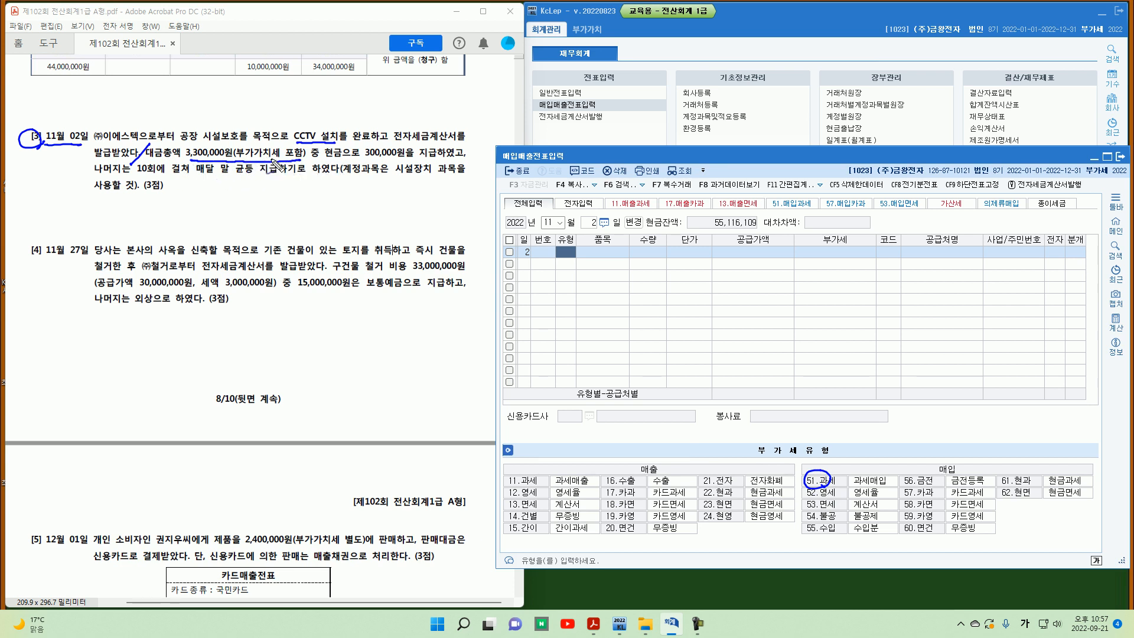
drag(346, 159, 439, 156)
mouse_move(139, 178)
mouse_down()
mouse_move(255, 178)
mouse_move(261, 189)
mouse_move(280, 177)
mouse_move(412, 177)
mouse_move(439, 159)
mouse_move(377, 180)
mouse_up()
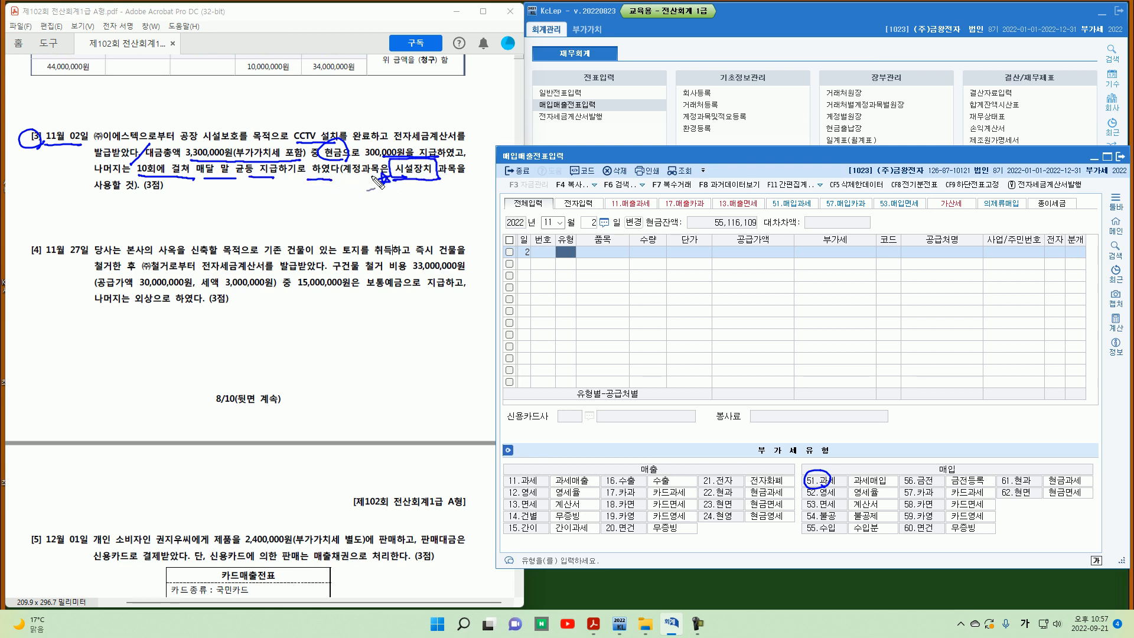
key(Escape)
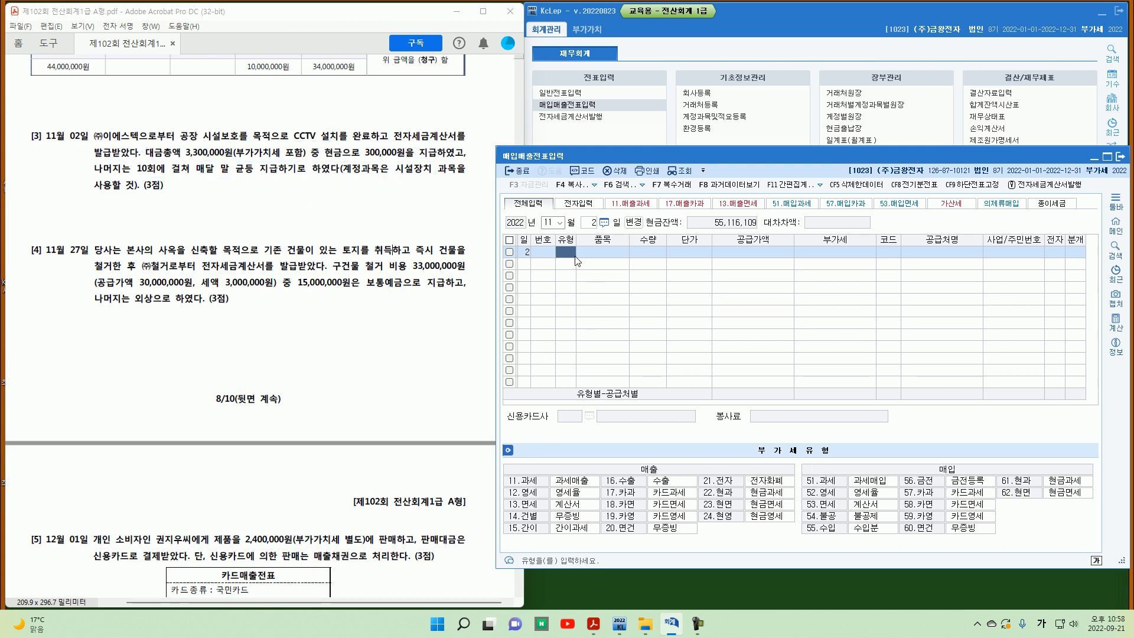
Step: Enter a November 2 type 51 과세 purchase of CCTV with a supply value of 3,000,000
text(51)
key(Return)
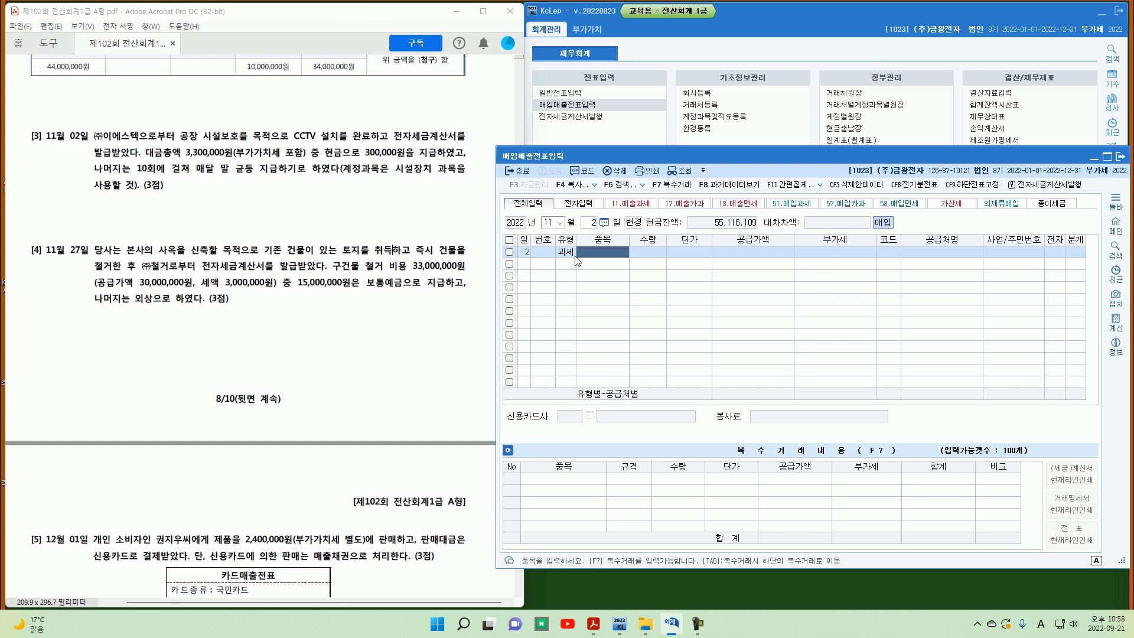
text(CCTV)
key(Return)
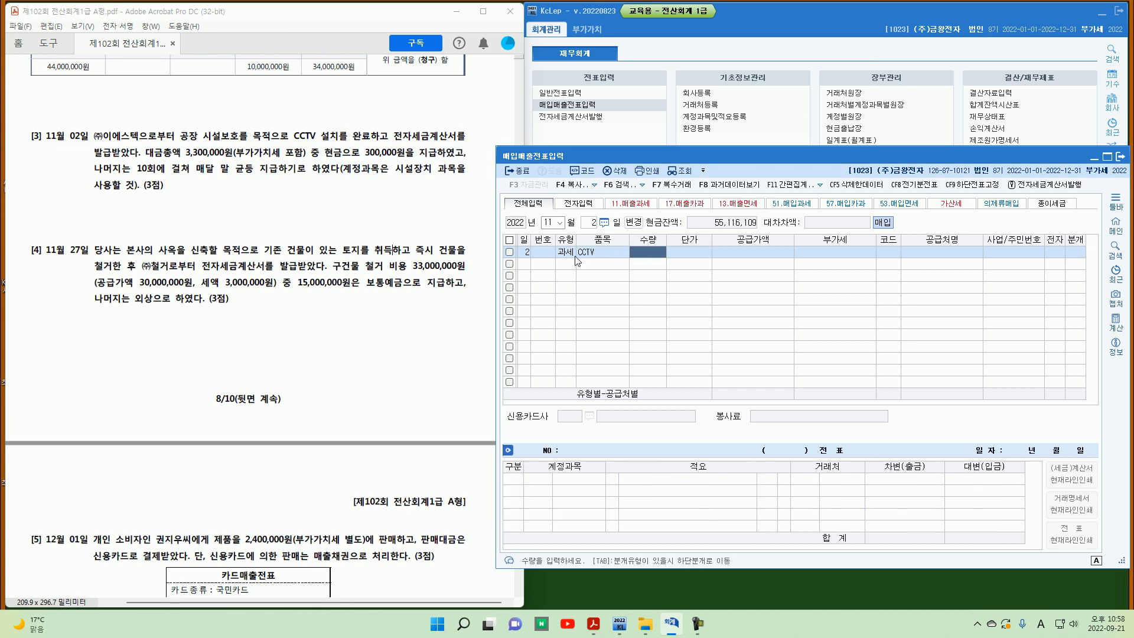
key(Return)
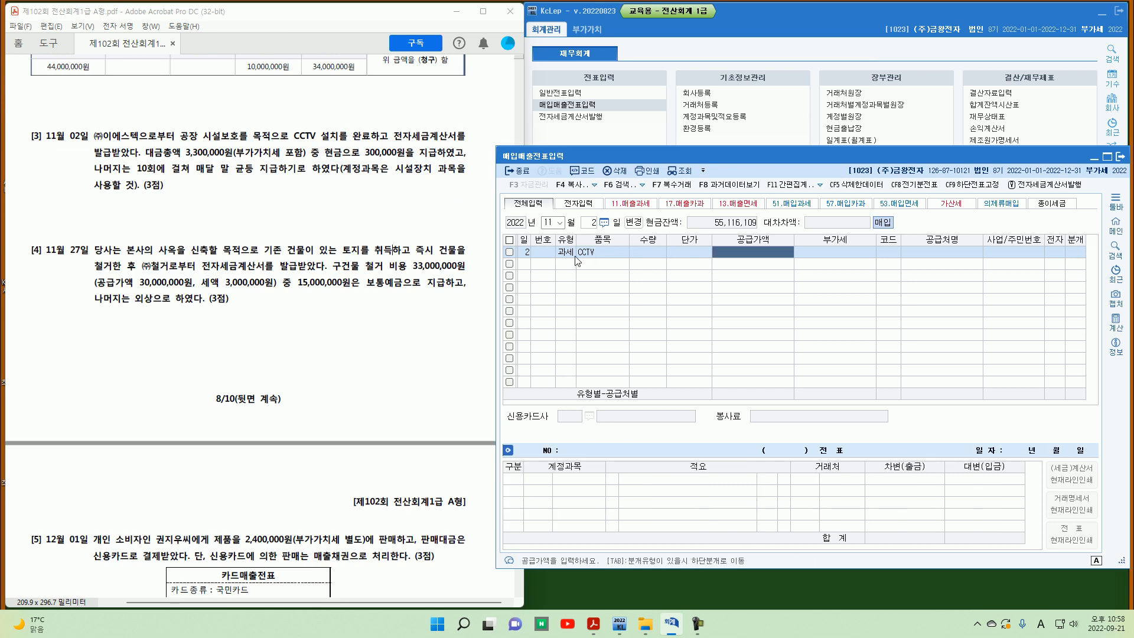
text(3,000,000)
key(Return)
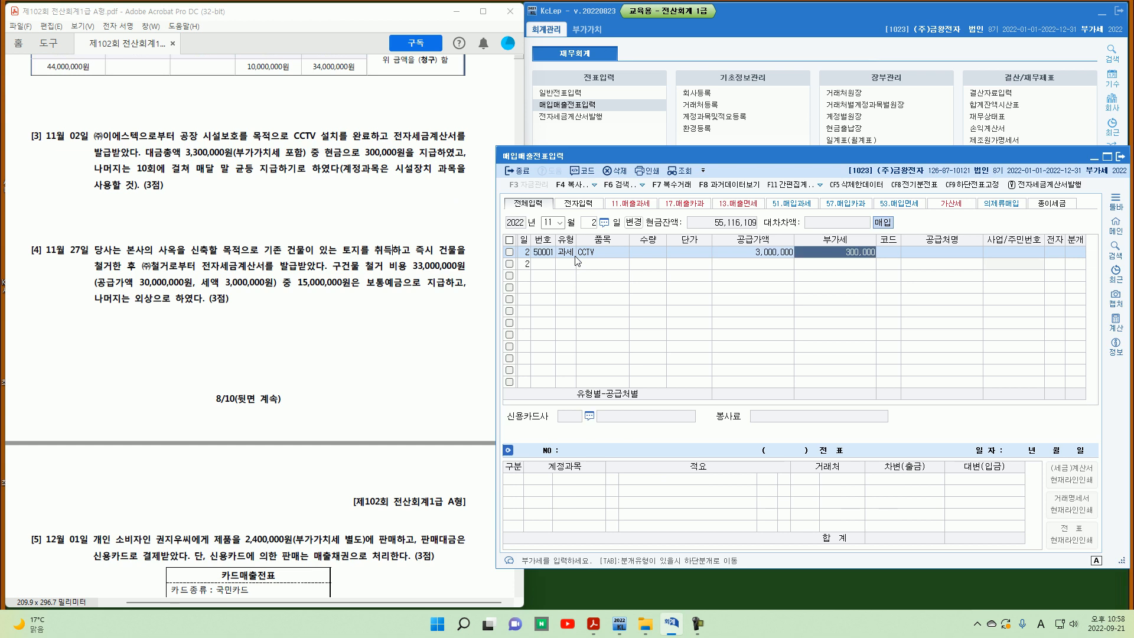
key(Return)
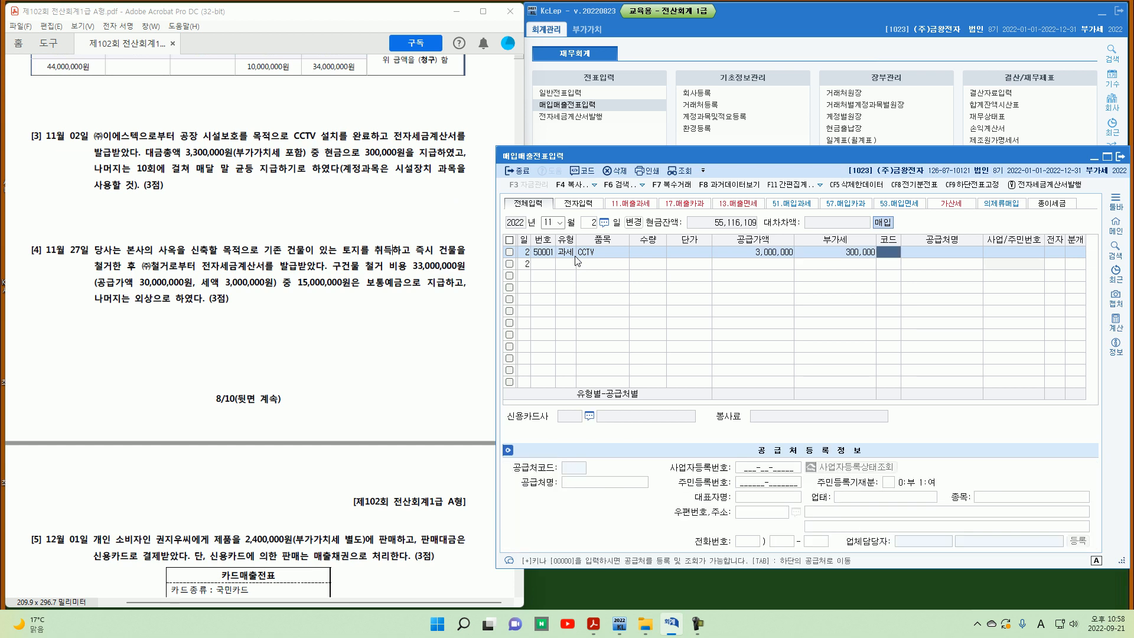
Step: Select supplier (주)이에스텍 for the purchase and mark the tax invoice as electronic
key(Hangul)
text(이세)
key(Return)
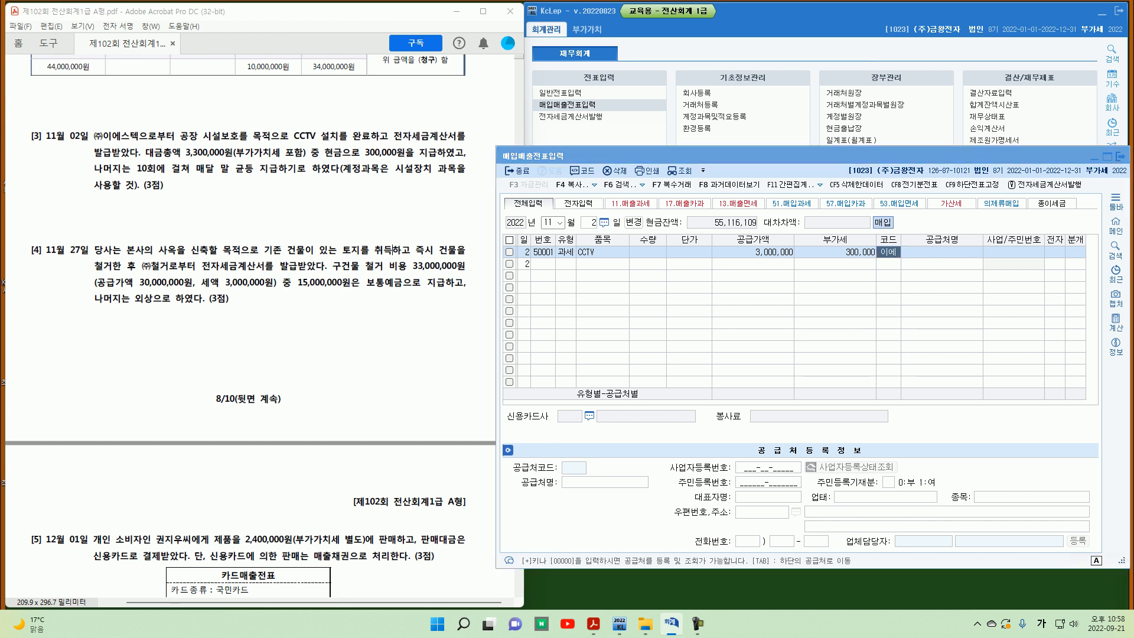
key(Return)
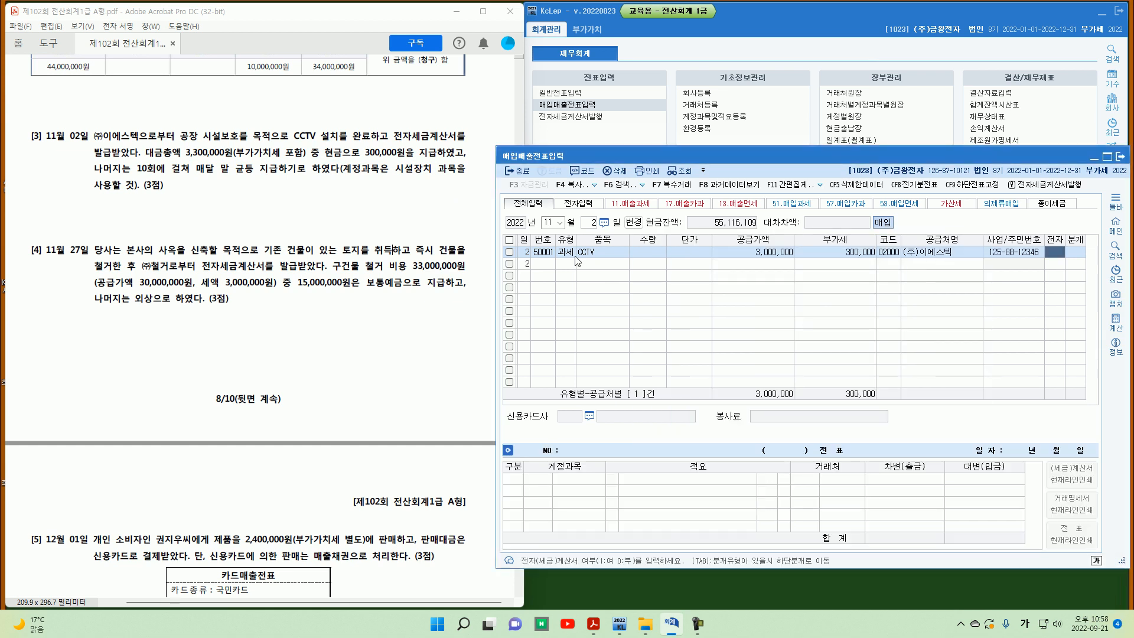
text(1)
key(Return)
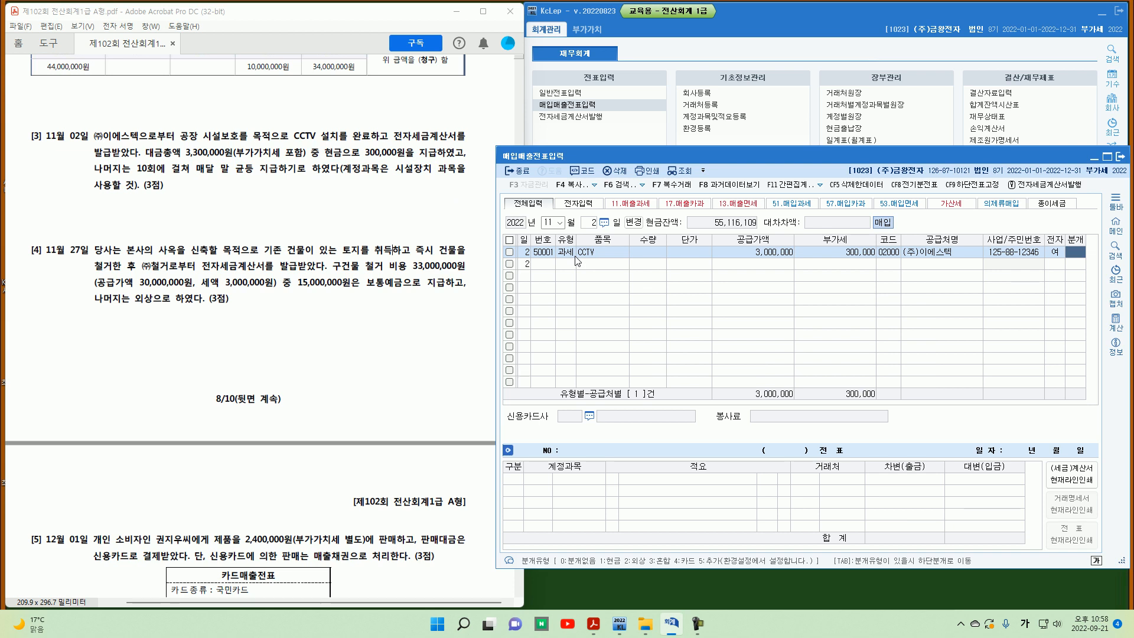
Step: Set the settlement type to 혼합 and replace the 원재료 debit account with 0471 시설장치
text(3)
key(Return)
key(Return)
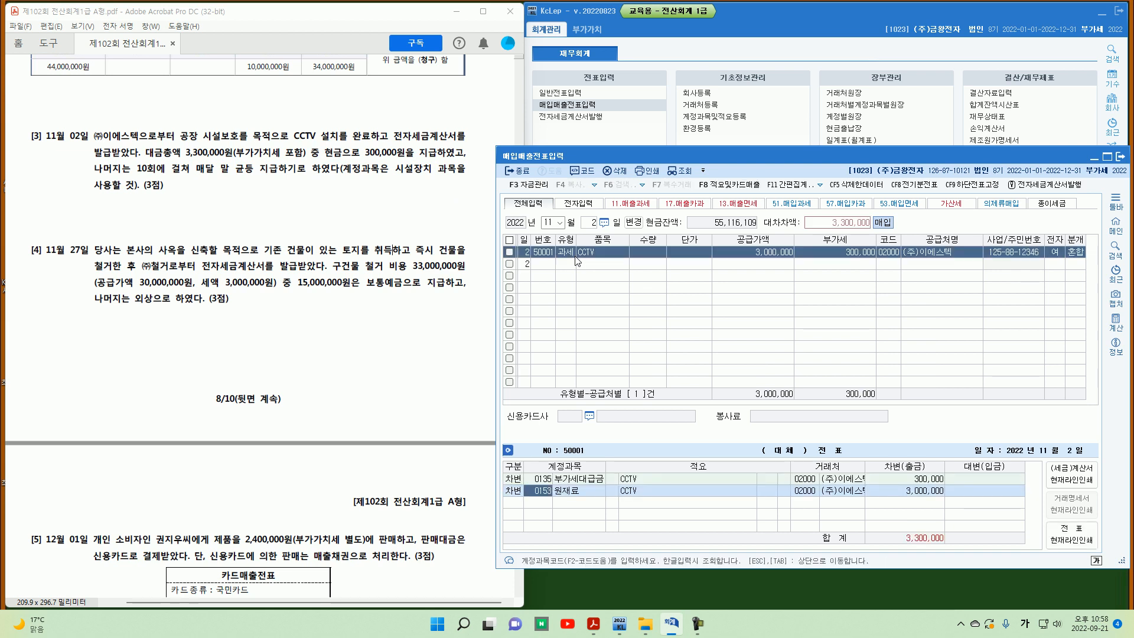
text(시ㅅㅓㄹ)
key(Return)
key(Return)
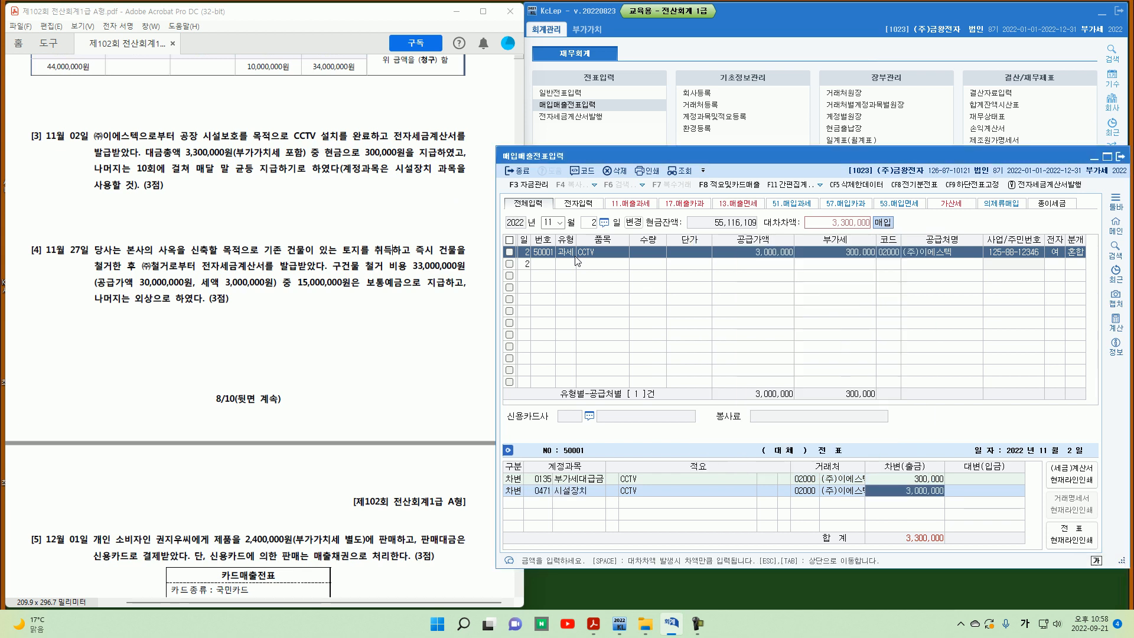
key(Return)
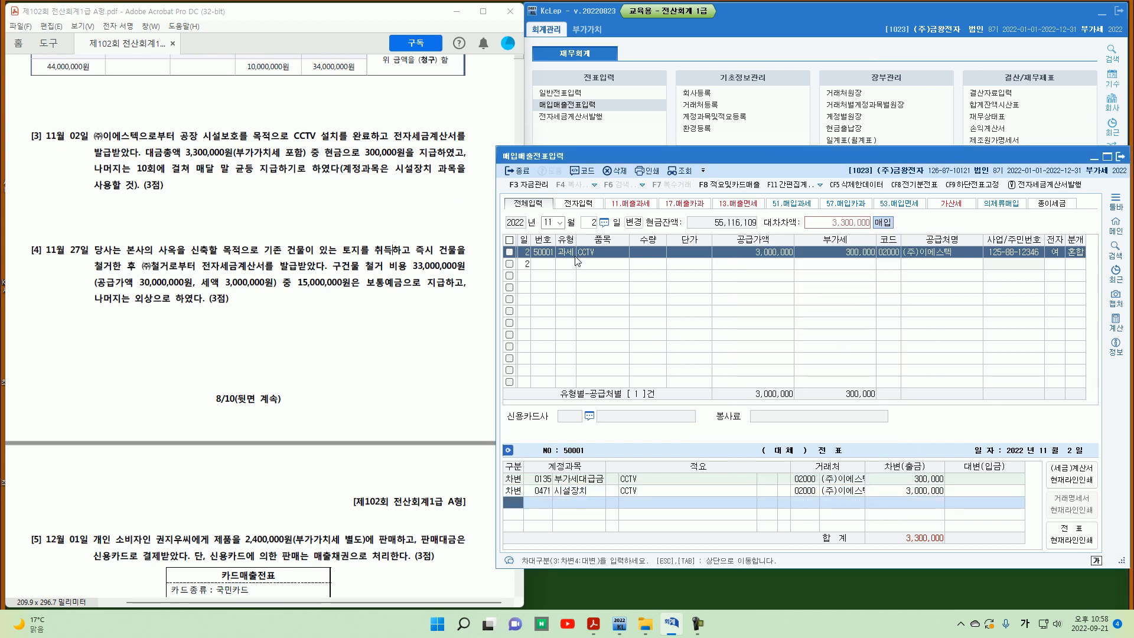
Step: Credit 0101 현금 for 300,000 and 0253 미지급금 for the remaining 3,000,000
text(4)
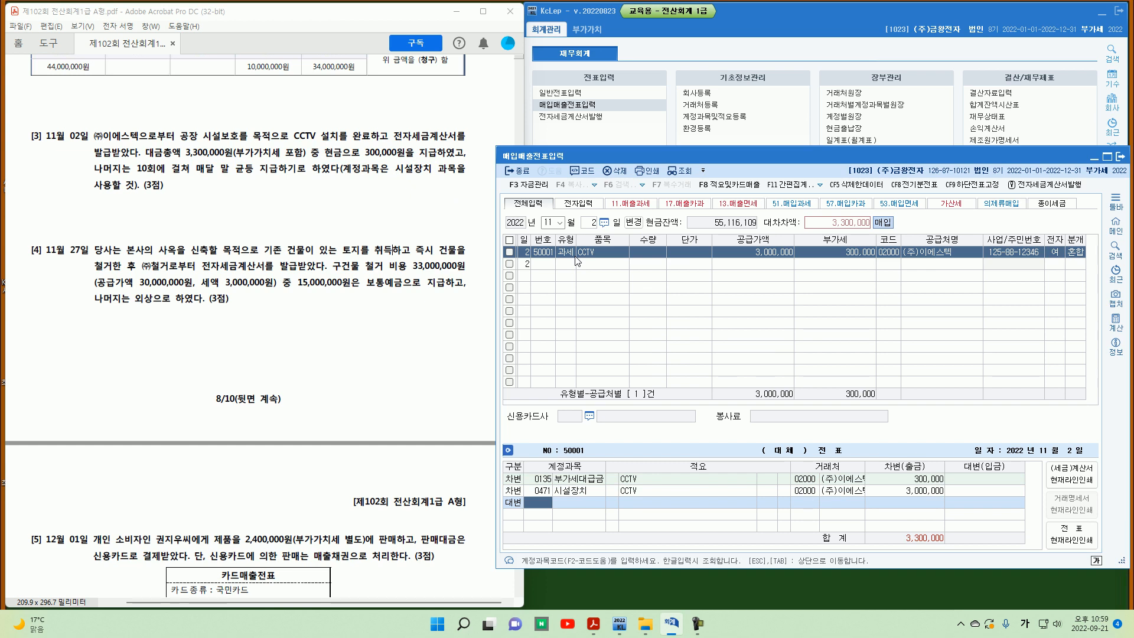
text(101)
key(Return)
text(300,000)
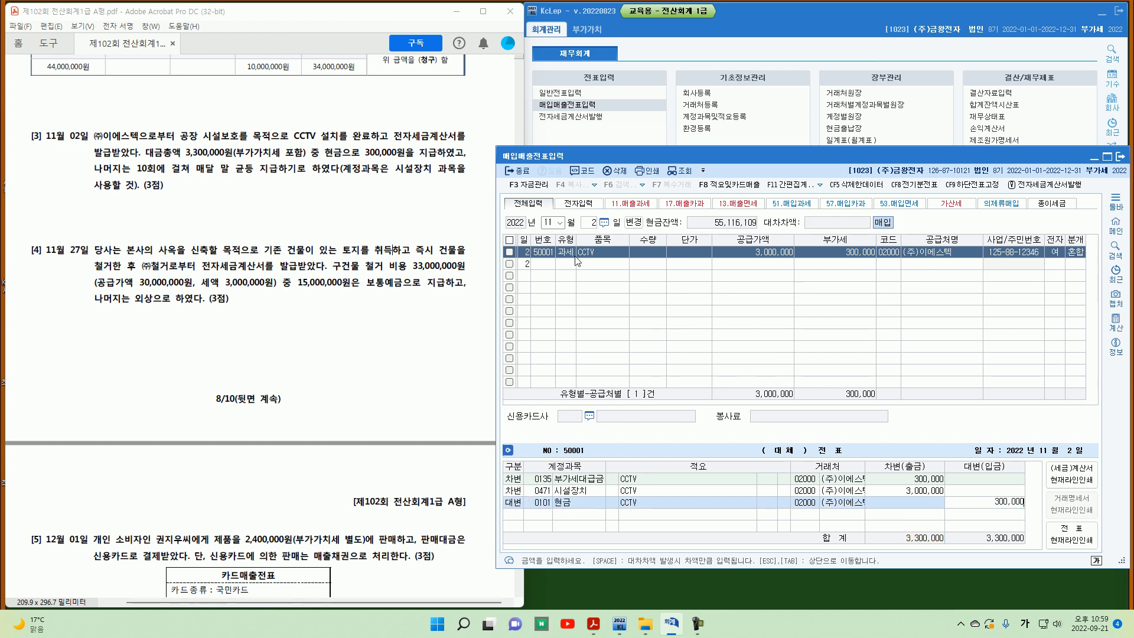
key(Return)
text(4)
key(Return)
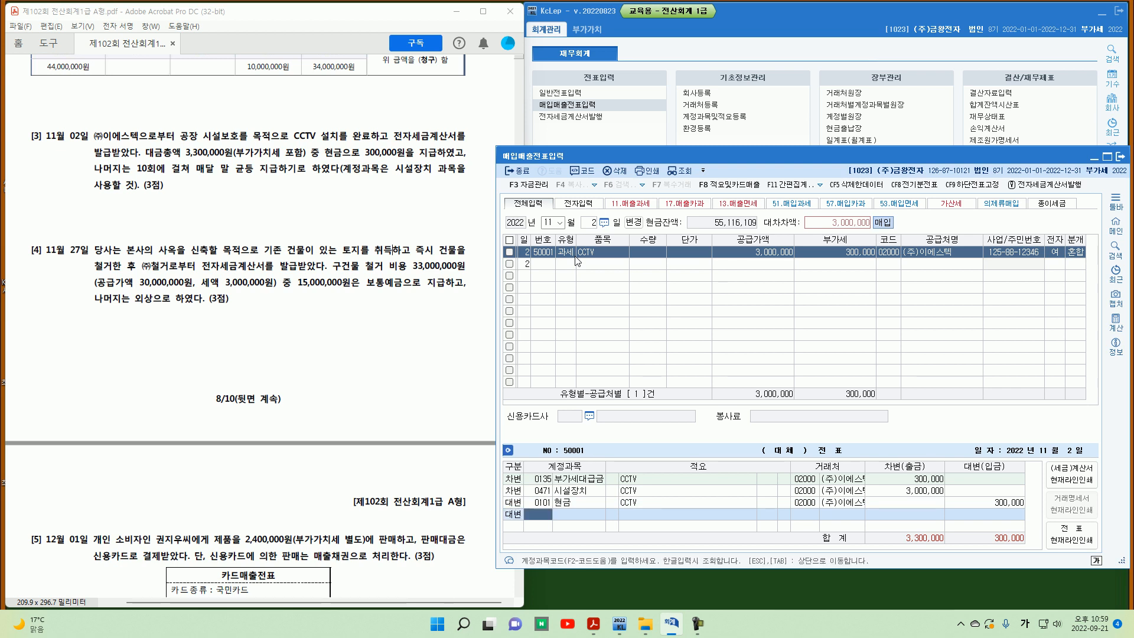
text(253)
key(Return)
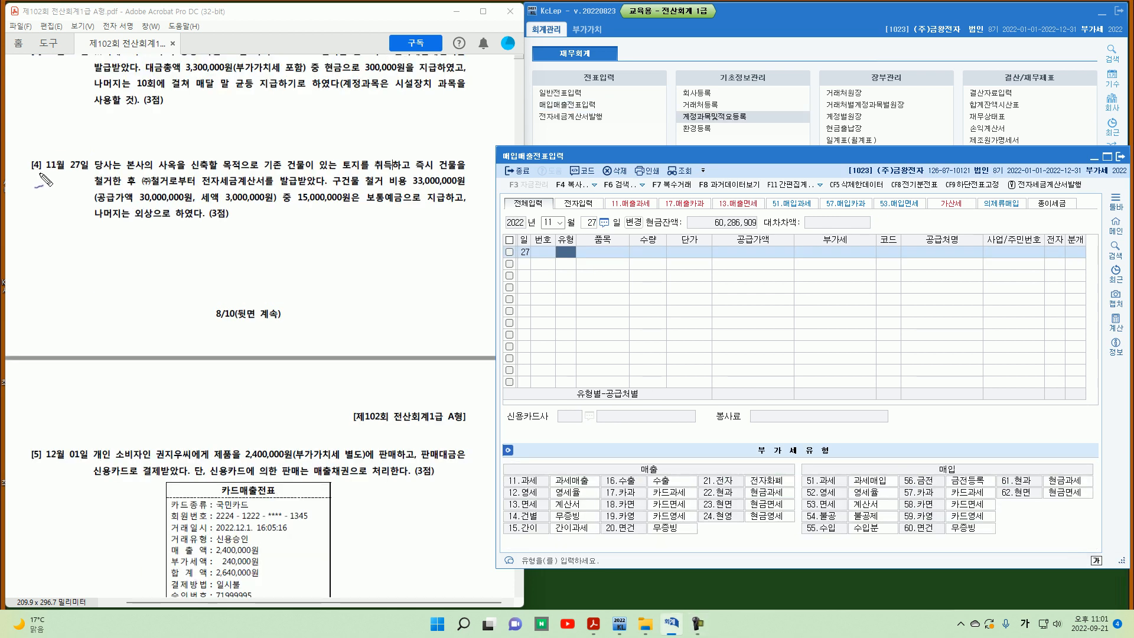
Step: Read problem [4] about the November 27 demolition of the building on newly acquired land
mouse_move(39, 157)
mouse_down()
mouse_move(40, 174)
mouse_move(80, 173)
mouse_up()
drag(267, 176, 389, 171)
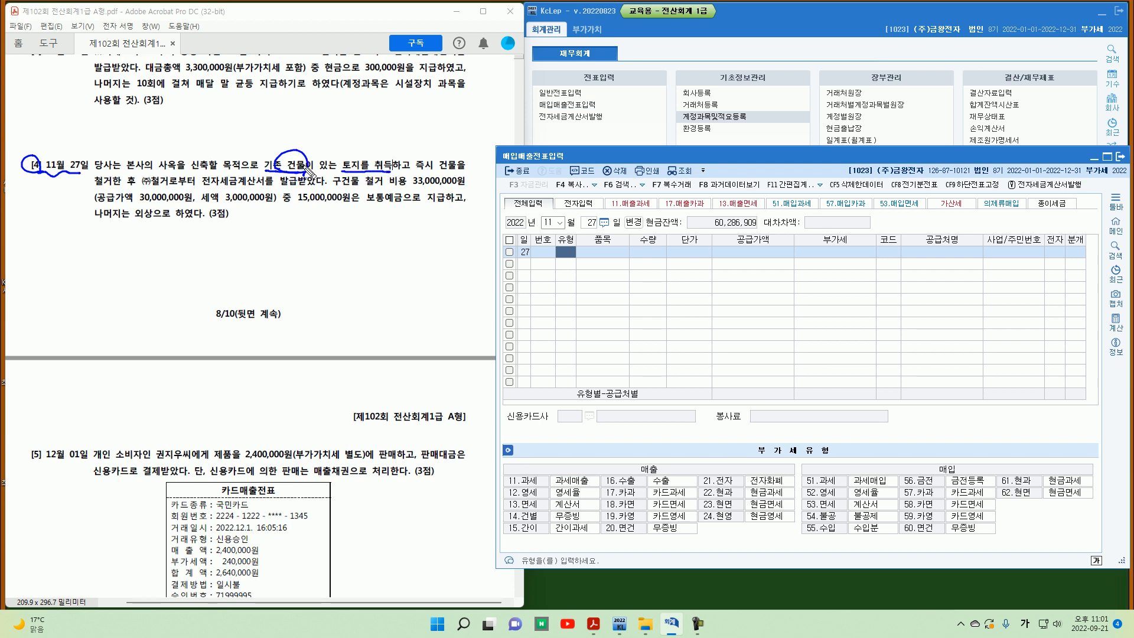
drag(286, 179, 329, 152)
mouse_move(202, 189)
mouse_down()
mouse_move(285, 188)
mouse_move(341, 169)
mouse_up()
drag(414, 198, 465, 188)
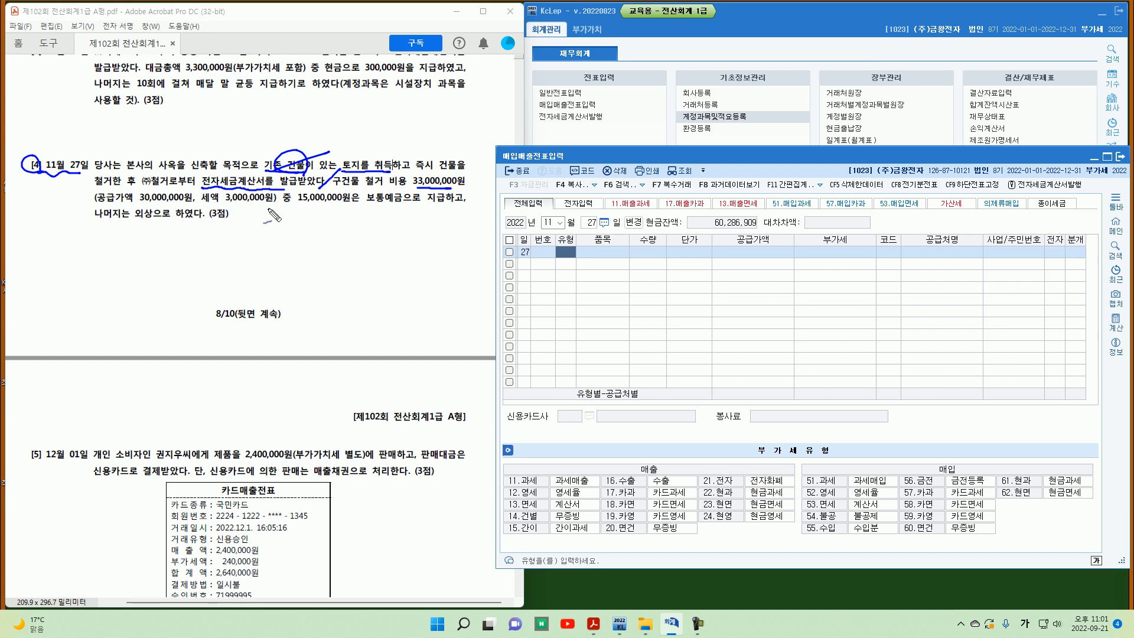
drag(295, 189, 281, 209)
mouse_move(387, 202)
mouse_down()
mouse_move(363, 206)
mouse_move(385, 190)
mouse_up()
drag(366, 187, 383, 187)
mouse_move(827, 528)
mouse_down()
mouse_move(813, 516)
mouse_move(838, 520)
mouse_up()
key(Escape)
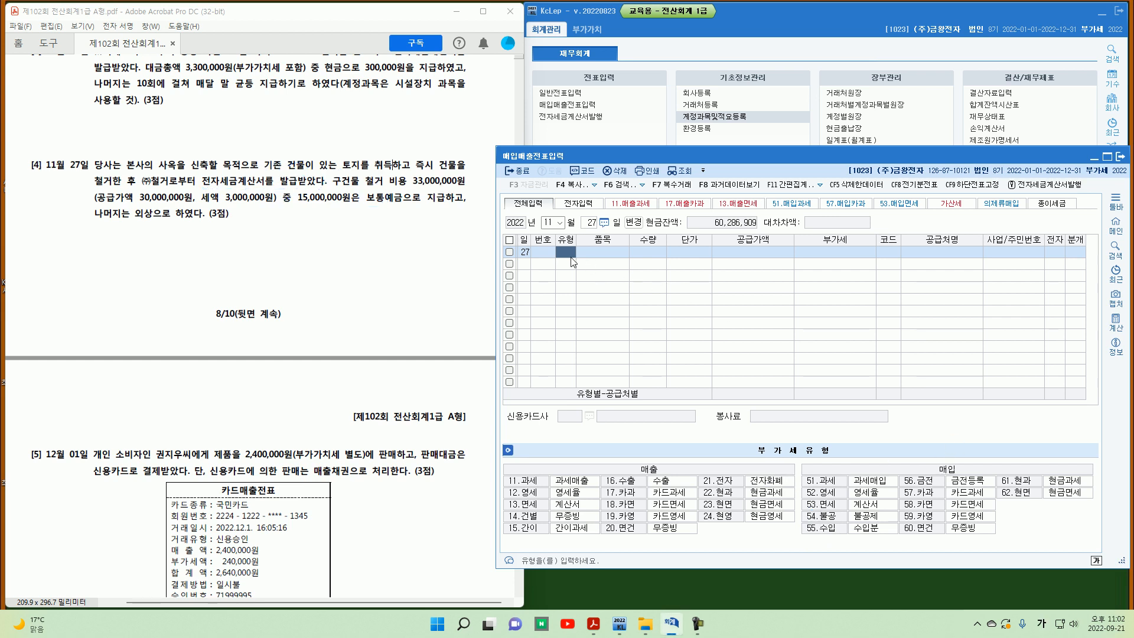
Step: Enter a November 27 type 54 불공 purchase of 철거비 with a supply value of 30,000,000
text(54)
key(Return)
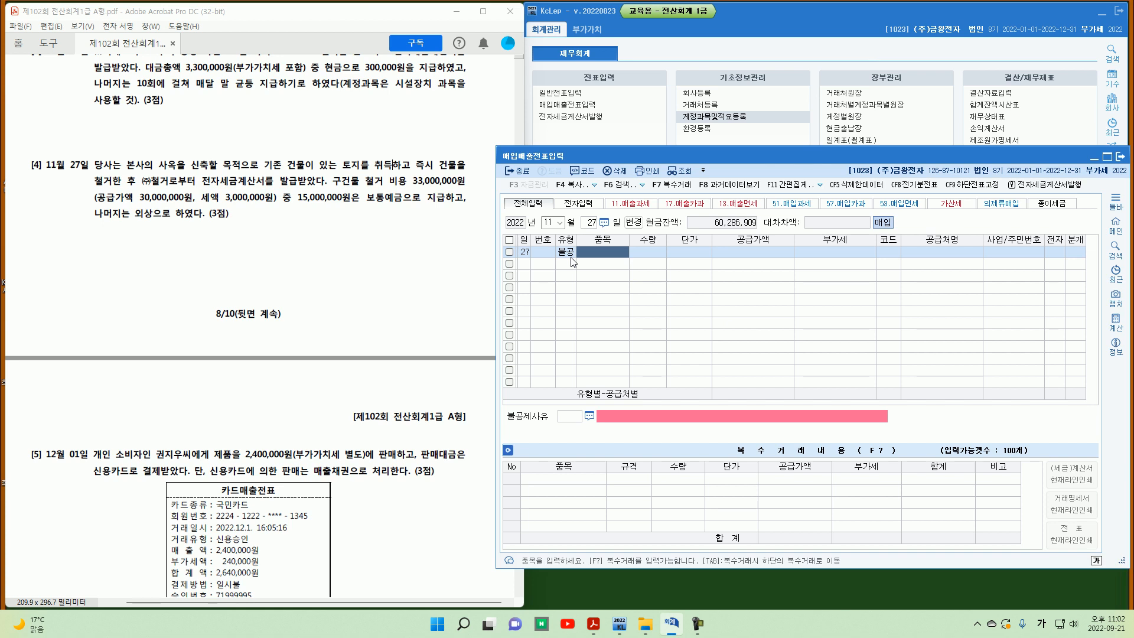
text(ㅊ)
text(거비)
key(Return)
key(Return)
key(Return)
text(30)
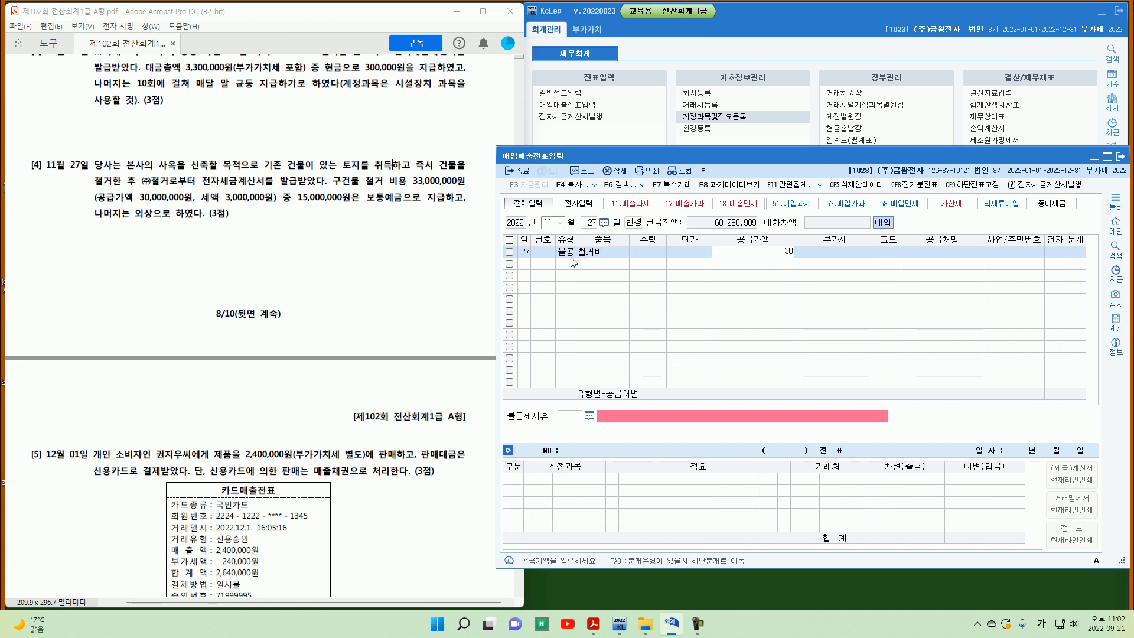
text(,000,000)
Step: Select supplier (주)철거 for the purchase and mark the tax invoice as electronic
key(Return)
key(Return)
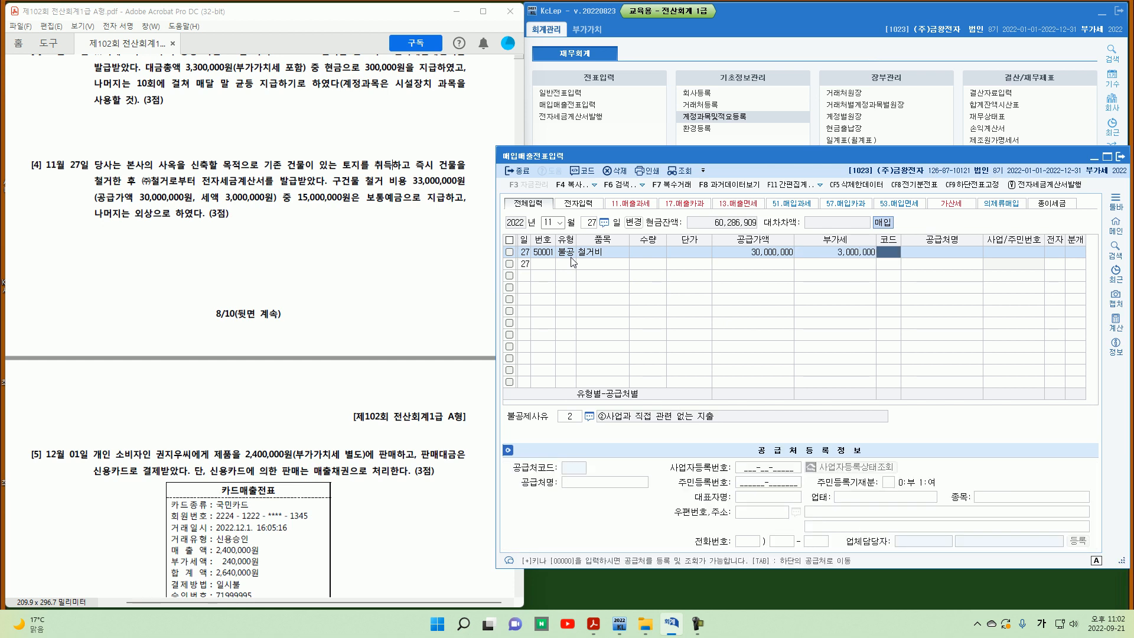
text(ㅊ)
key(Return)
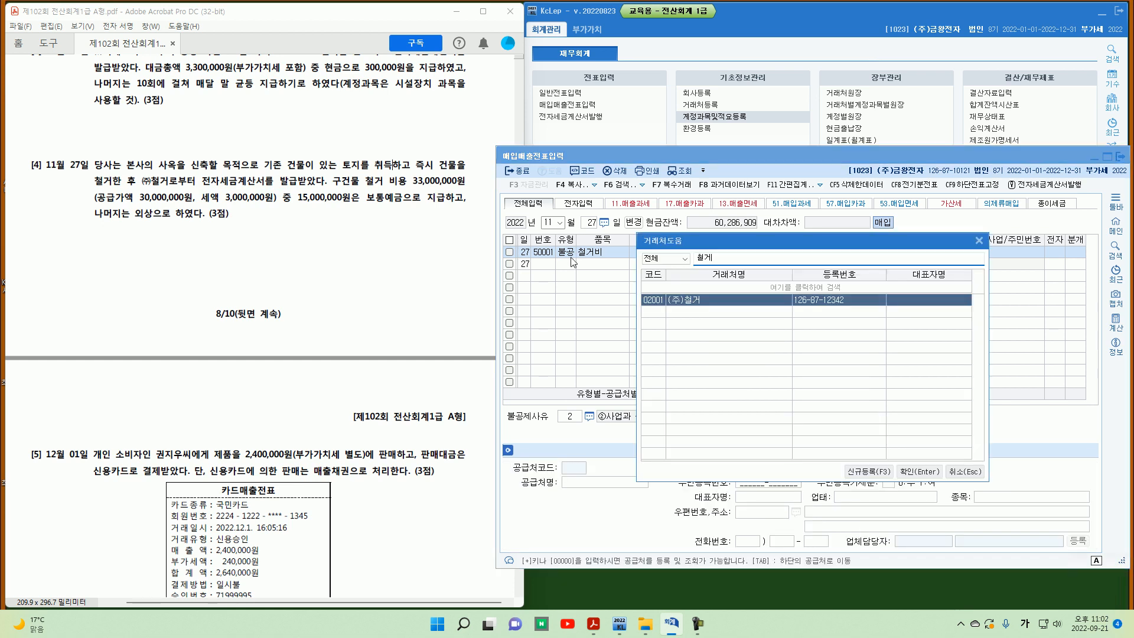
key(Return)
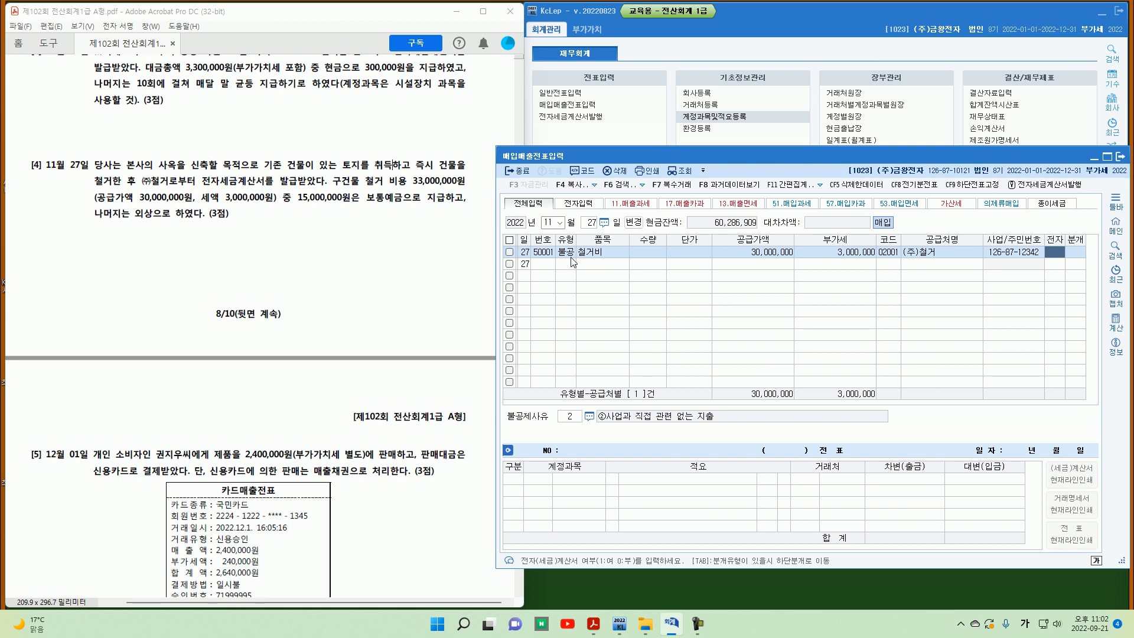
text(1)
key(Return)
Step: Set the non-deductible reason to 6 토지의 자본적 지출 관련
key(F2)
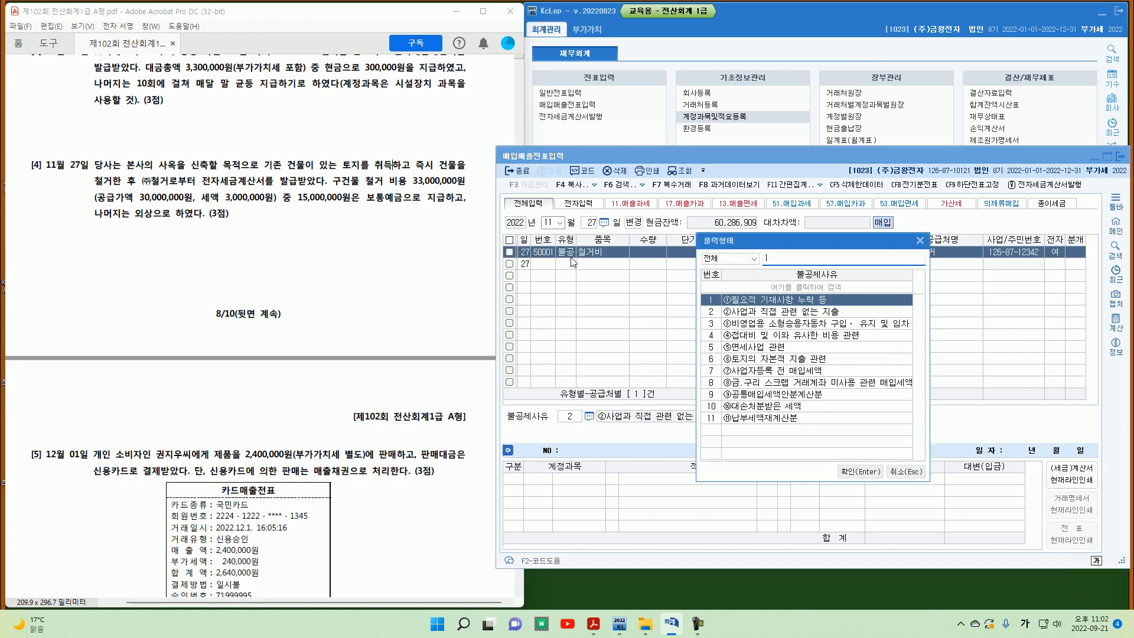
key(Down)
key(Down)
key(Down)
key(Down)
key(Down)
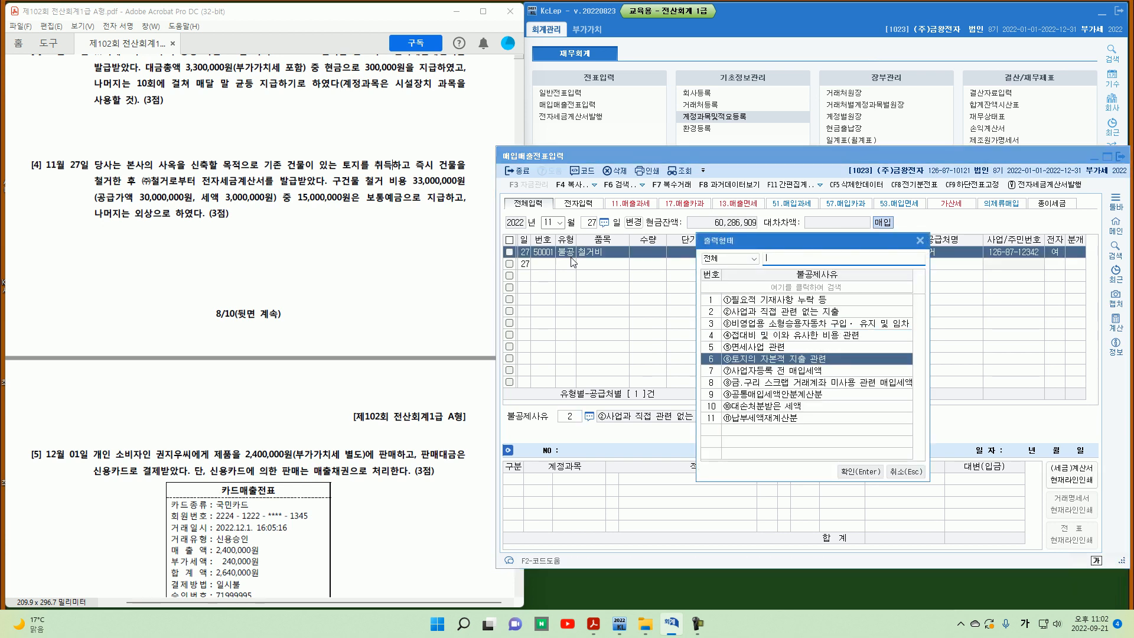
key(Return)
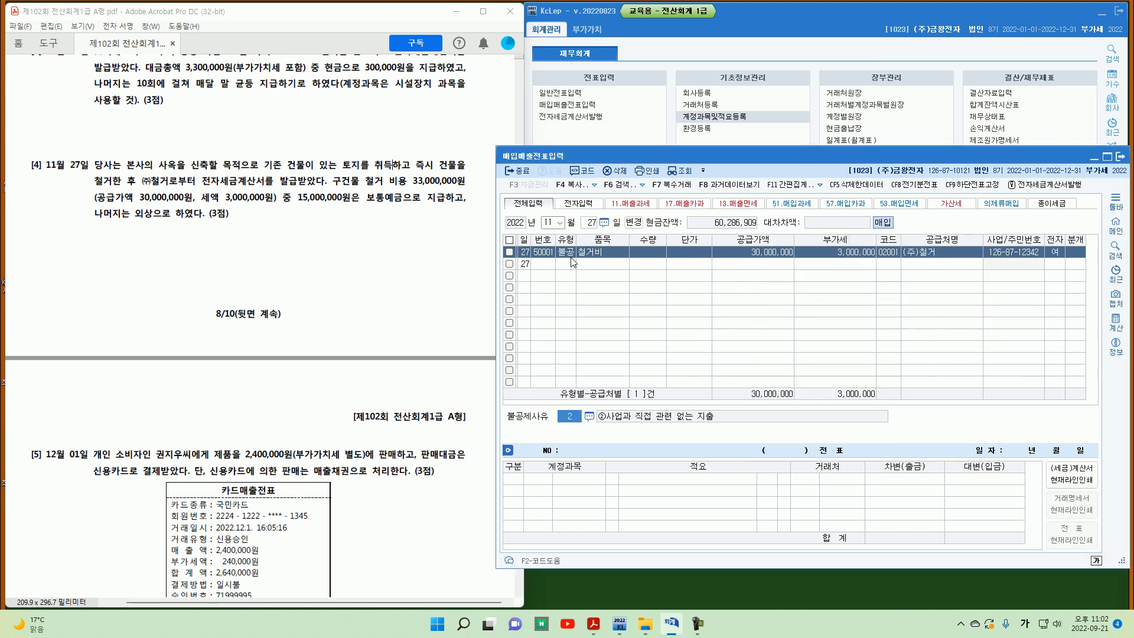
Step: Choose mixed journalizing and change the debit account to 0201 토지 for 33,000,000
text(3)
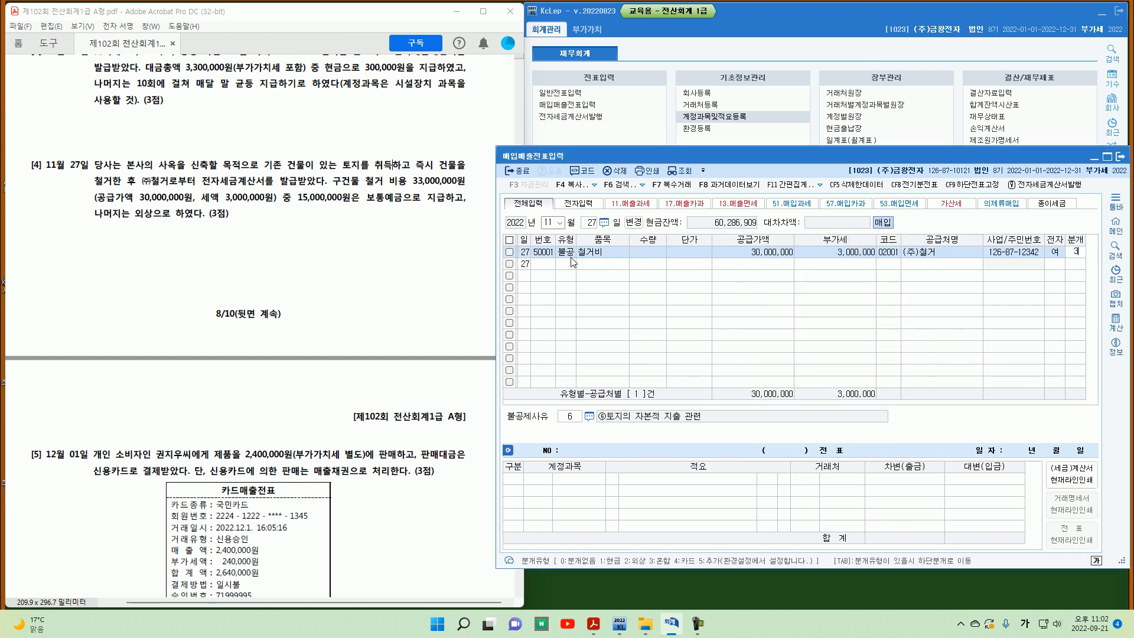
key(Return)
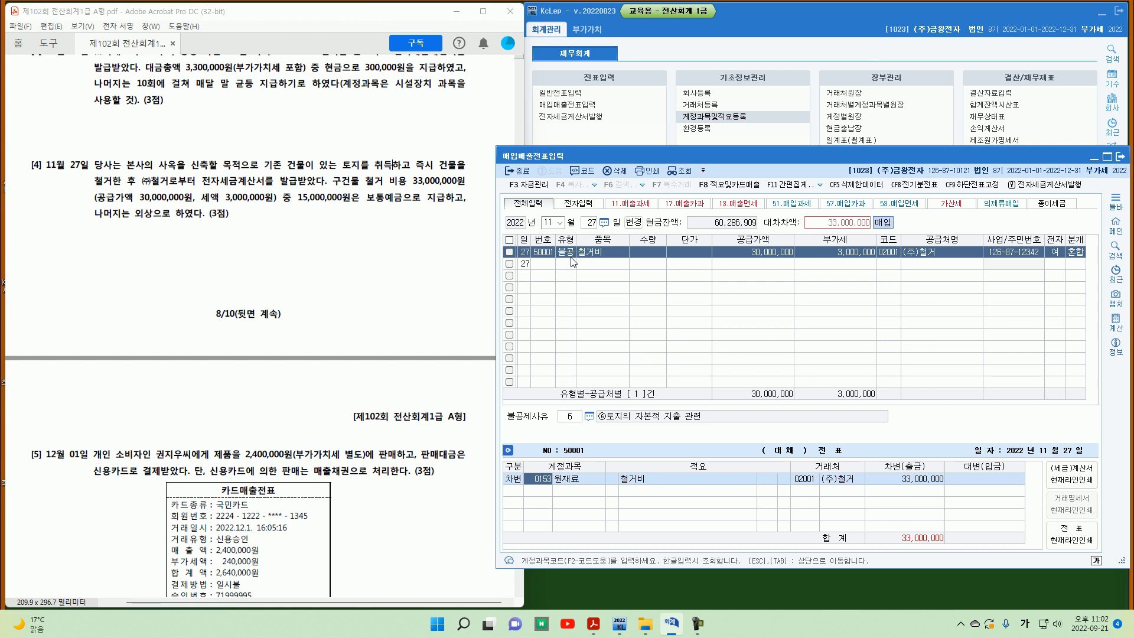
text(201)
key(Return)
key(Return)
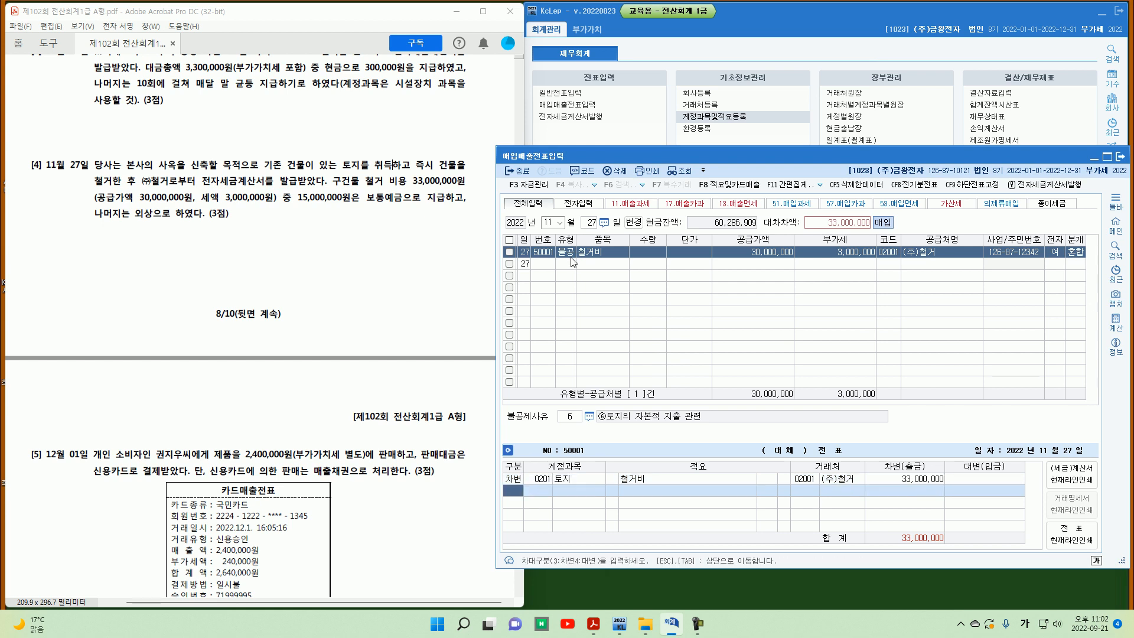
Step: Credit 0103 보통예금 for 15,000,000 and 0253 미지급금 for the remaining 18,000,000
text(4)
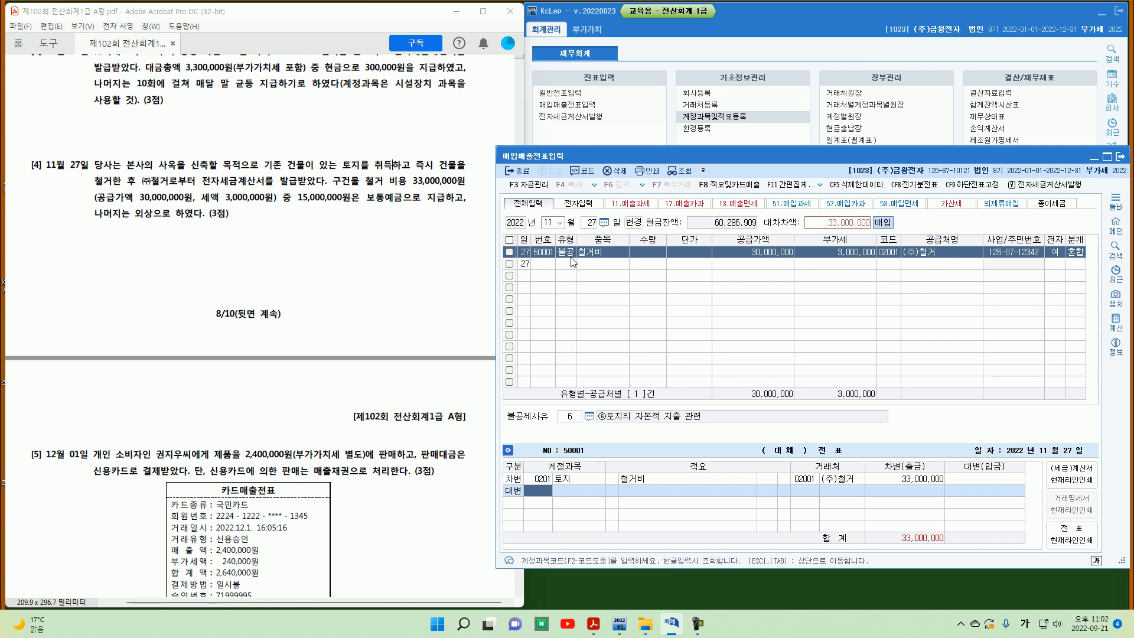
text(103)
key(Return)
text(15,)
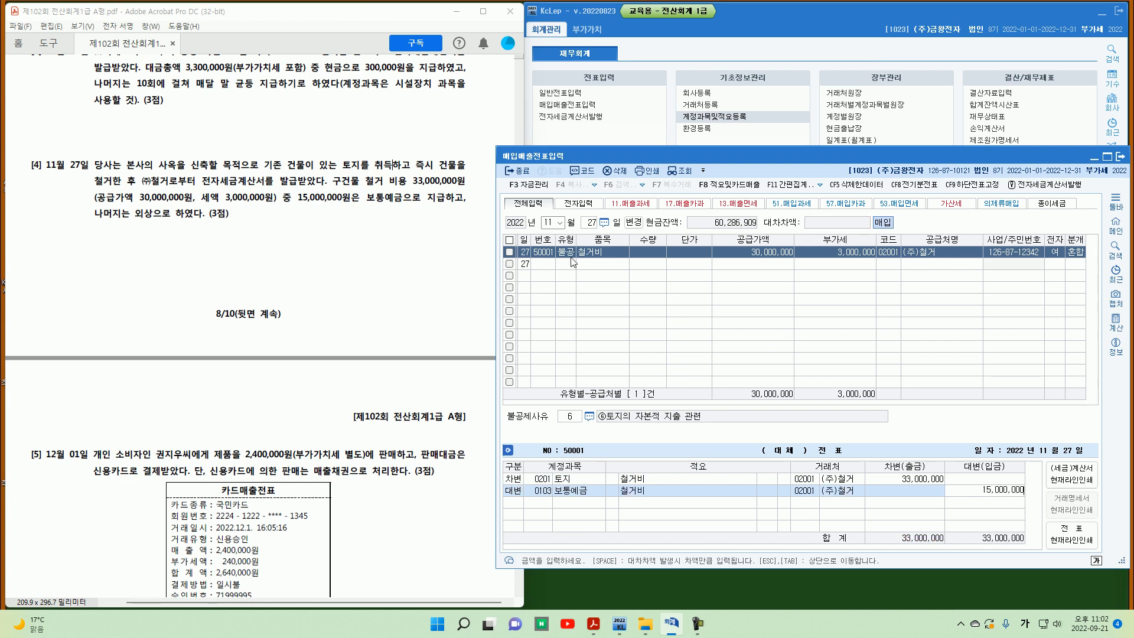
text(000,000)
key(Return)
text(253)
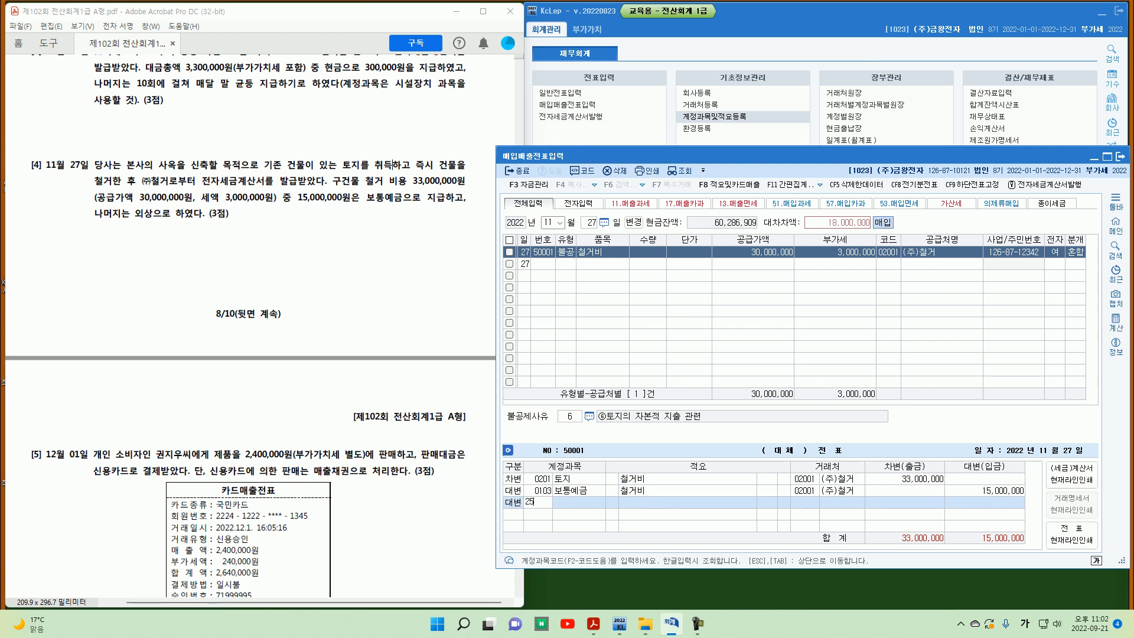
key(Return)
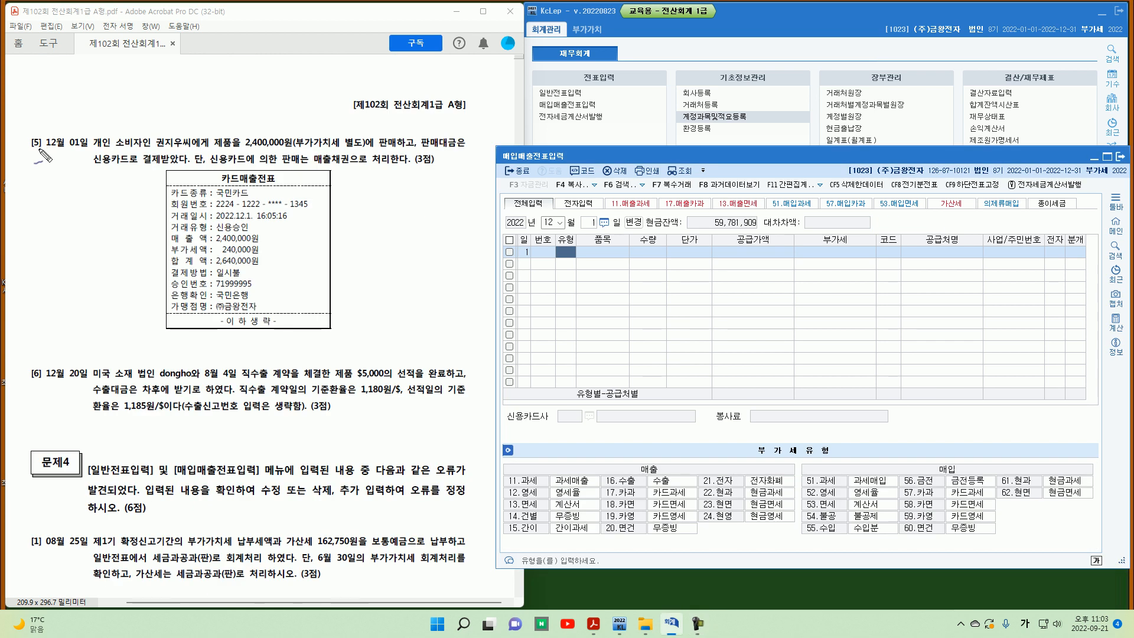
Step: Read and mark up problem [5] about the December 1 credit card sale of products to an individual consumer
mouse_move(44, 150)
mouse_down()
mouse_move(26, 134)
mouse_move(40, 152)
mouse_move(86, 157)
mouse_up()
drag(246, 149, 295, 149)
mouse_move(364, 147)
mouse_down()
mouse_move(338, 142)
mouse_move(425, 133)
mouse_up()
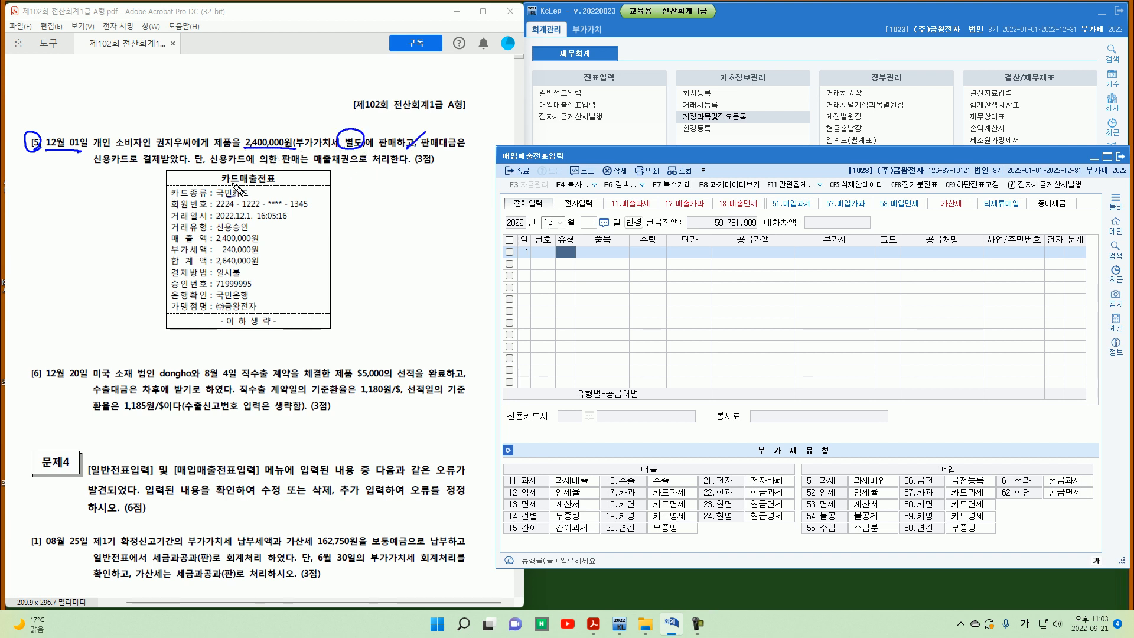
drag(93, 168, 160, 169)
drag(265, 228, 274, 224)
drag(295, 182, 342, 167)
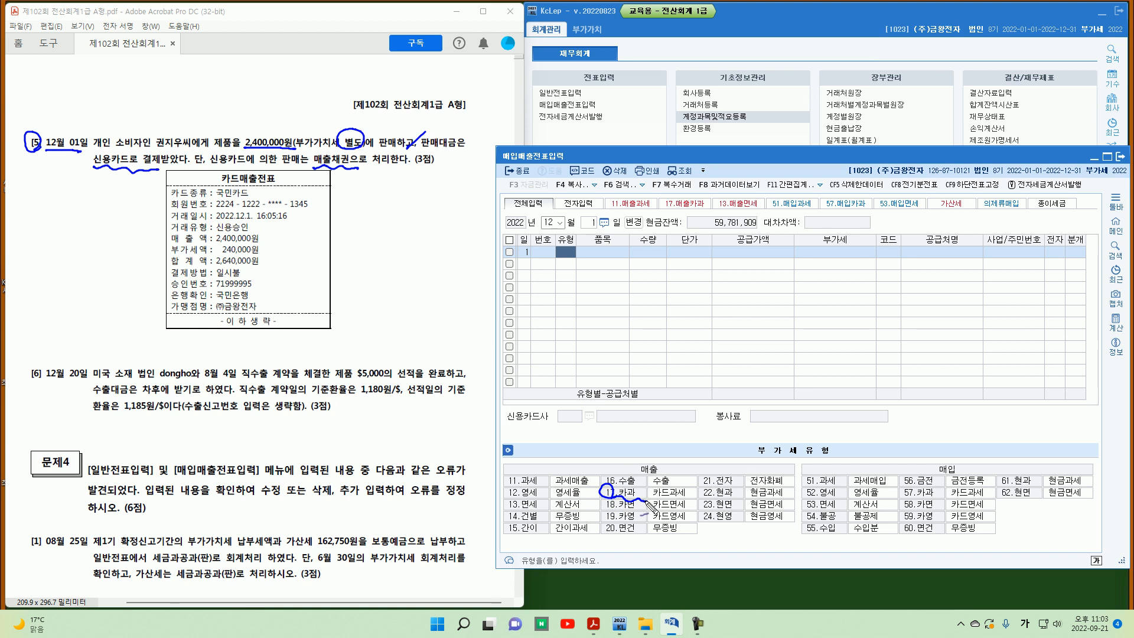
Step: Enter a December 1 type 17 카과 sale of 제품 with a card total of 2,640,000
key(Escape)
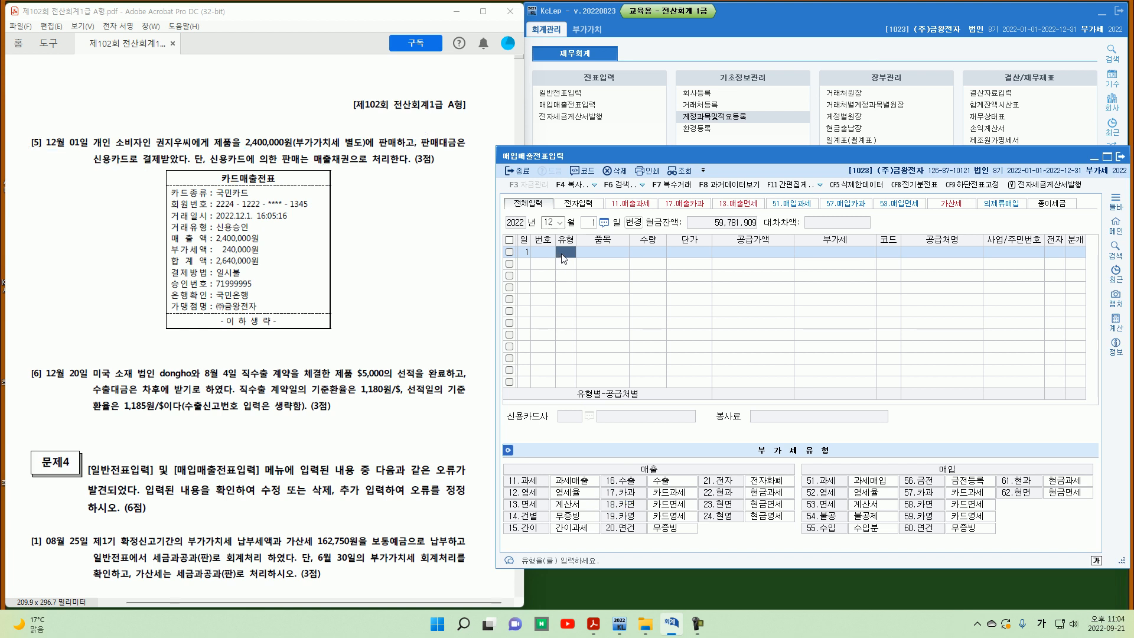
text(17)
key(Return)
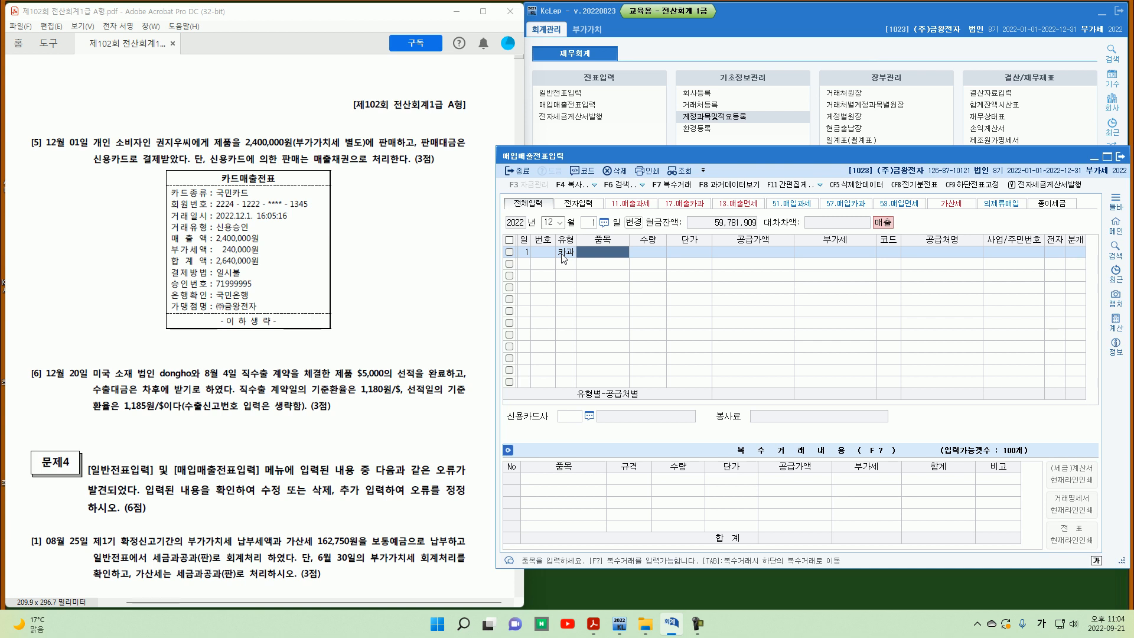
text(제품)
key(Return)
key(Return)
key(Return)
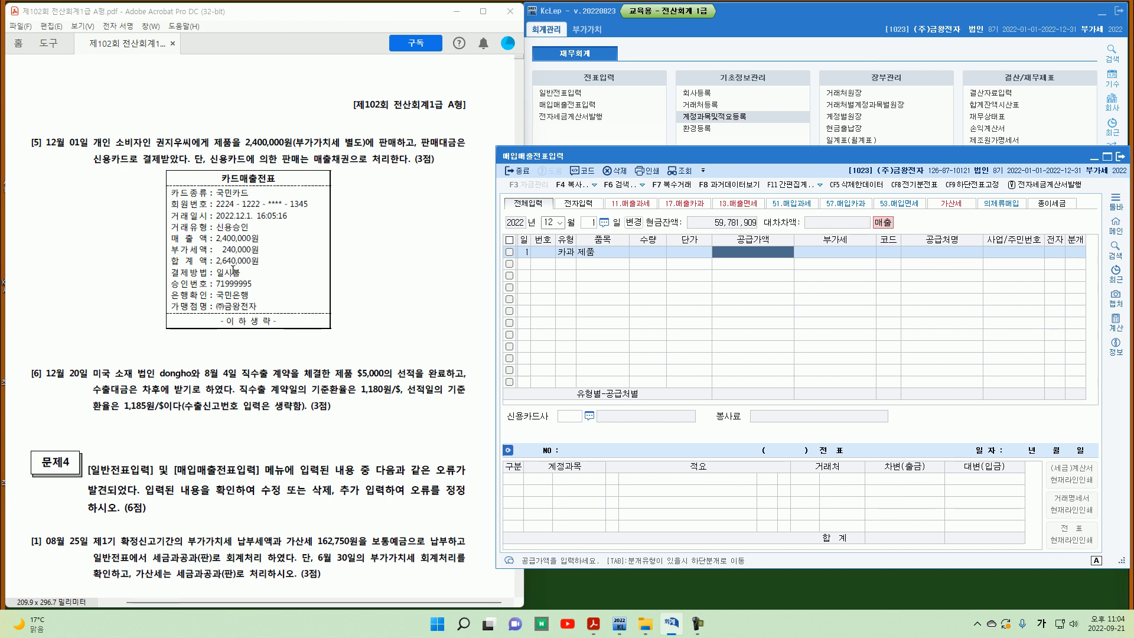
text(2640000)
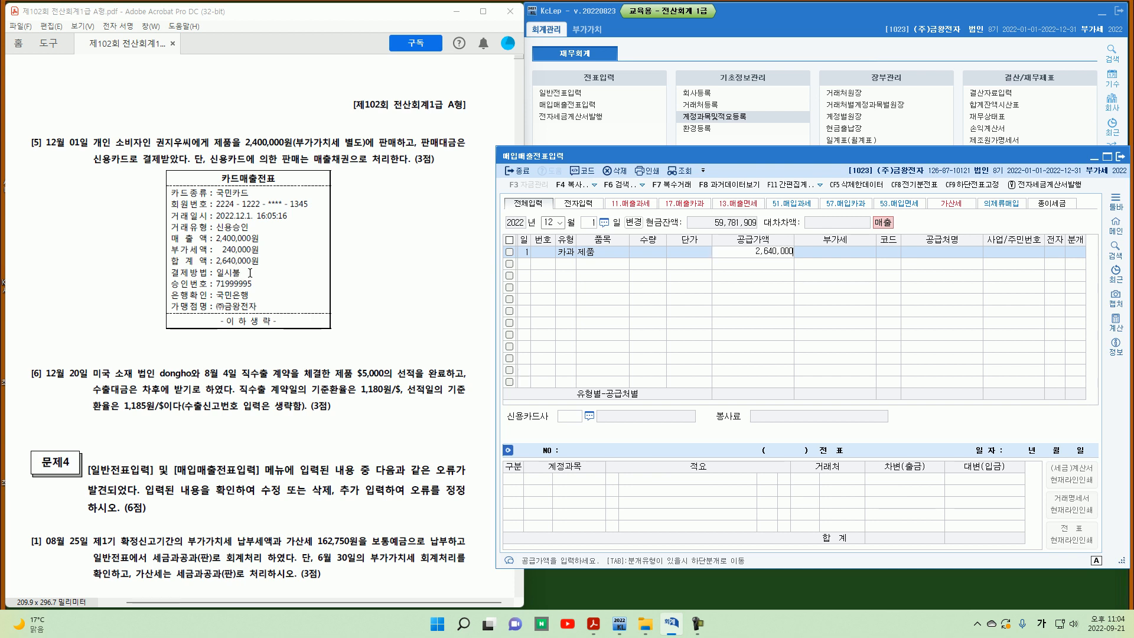
key(Return)
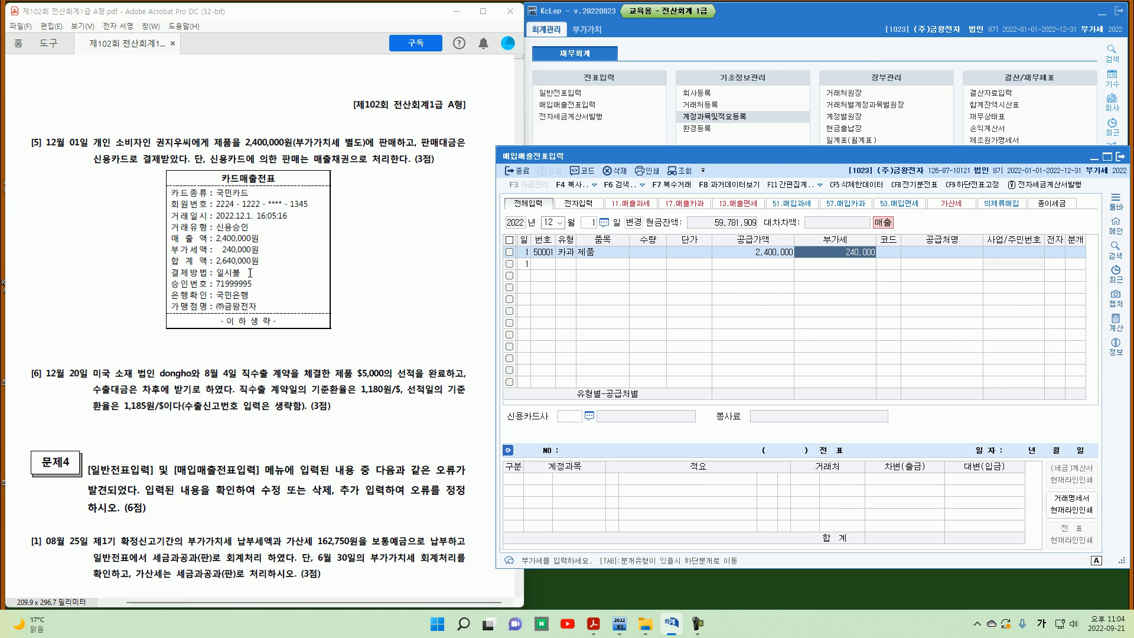
key(Return)
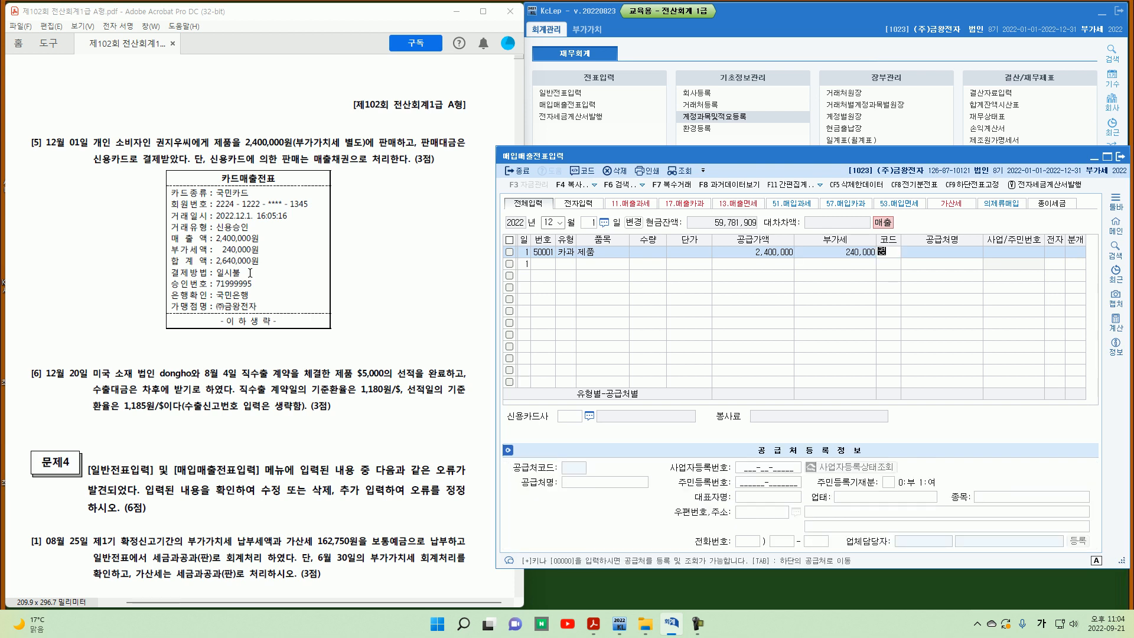
Step: Select the individual consumer named in the problem as the customer
text(권)
key(Return)
key(Return)
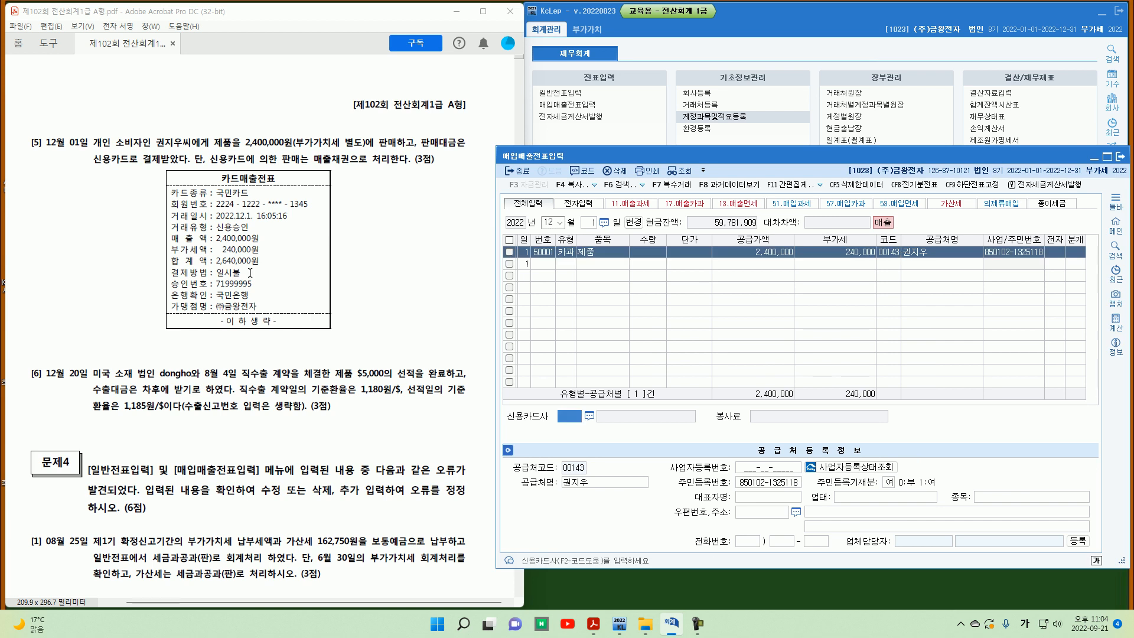
Step: Set the card company to 99600 국민카드 and journalize the sale as 외상 type 2
key(F2)
key(Return)
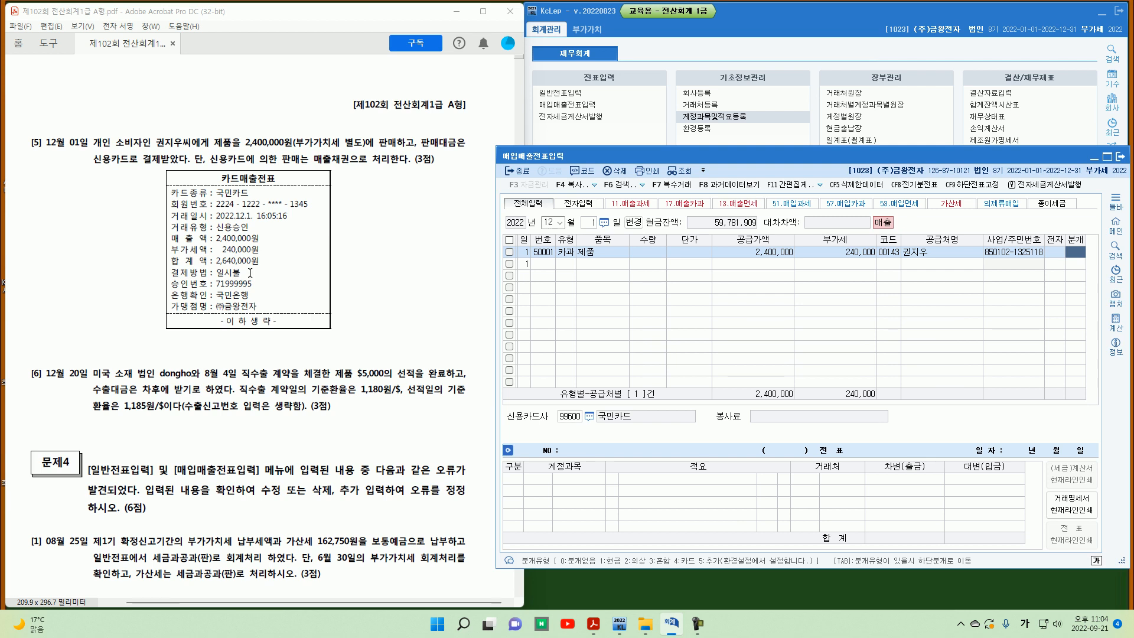
text(2)
key(Return)
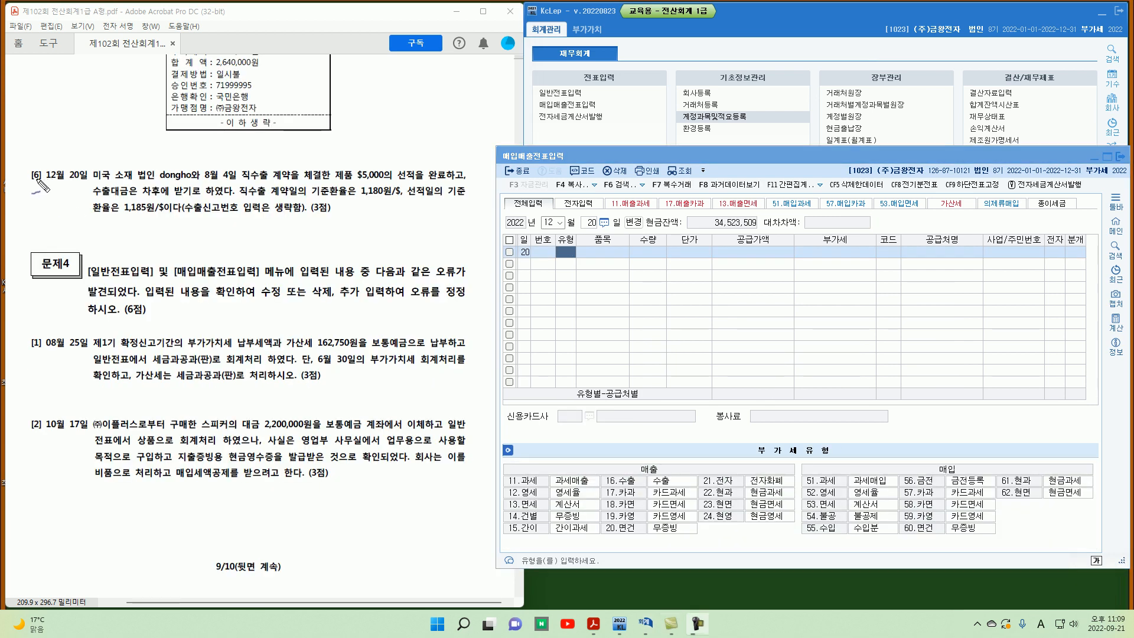
Step: Read and mark up problem [6] about the December 20 export of $5,000 of products to dongho
mouse_move(41, 171)
mouse_down()
mouse_move(37, 186)
mouse_move(52, 193)
mouse_move(88, 182)
mouse_up()
drag(160, 180, 230, 181)
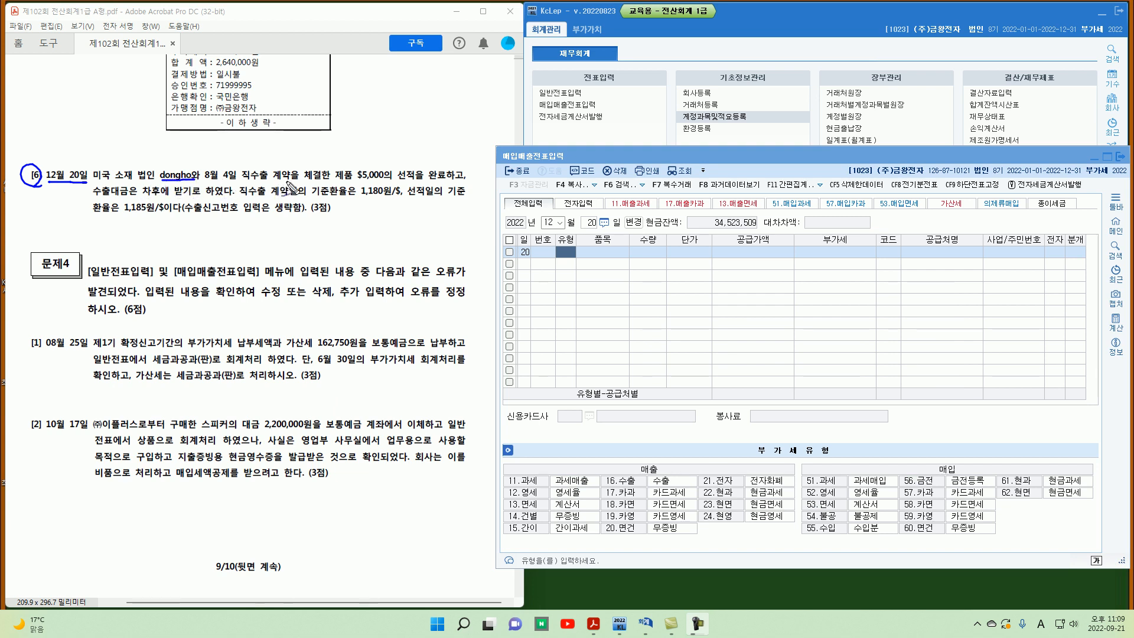
mouse_move(378, 183)
mouse_down()
mouse_move(351, 169)
mouse_move(447, 180)
mouse_up()
drag(335, 212, 343, 210)
drag(223, 200, 243, 183)
drag(411, 199, 451, 196)
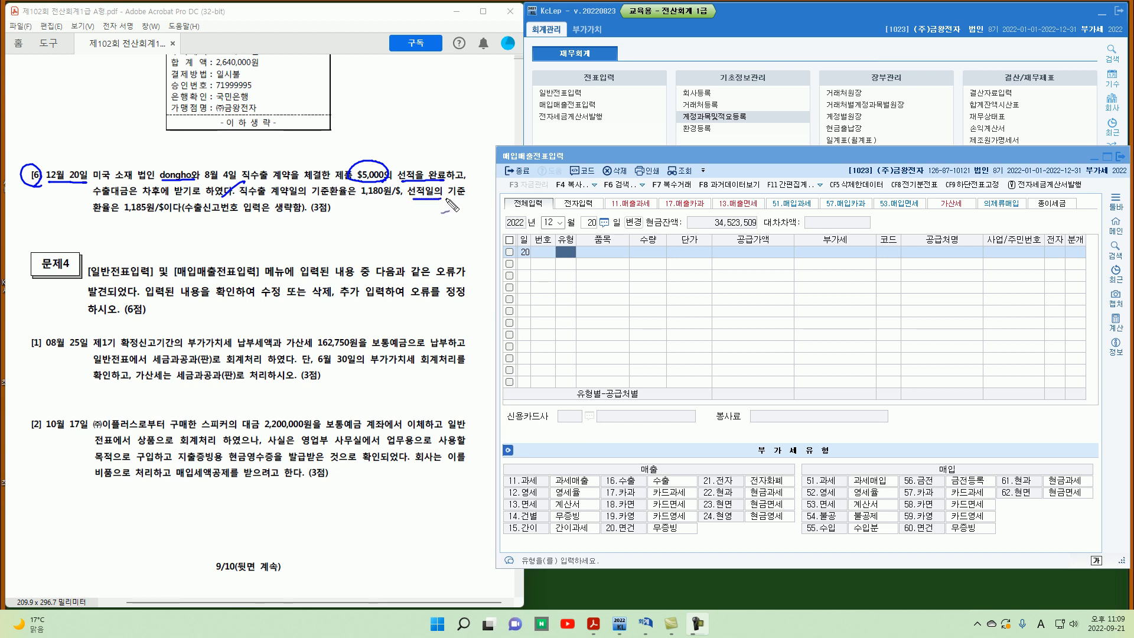
drag(120, 217, 165, 214)
mouse_move(62, 183)
mouse_down()
mouse_move(142, 217)
mouse_move(140, 230)
mouse_up()
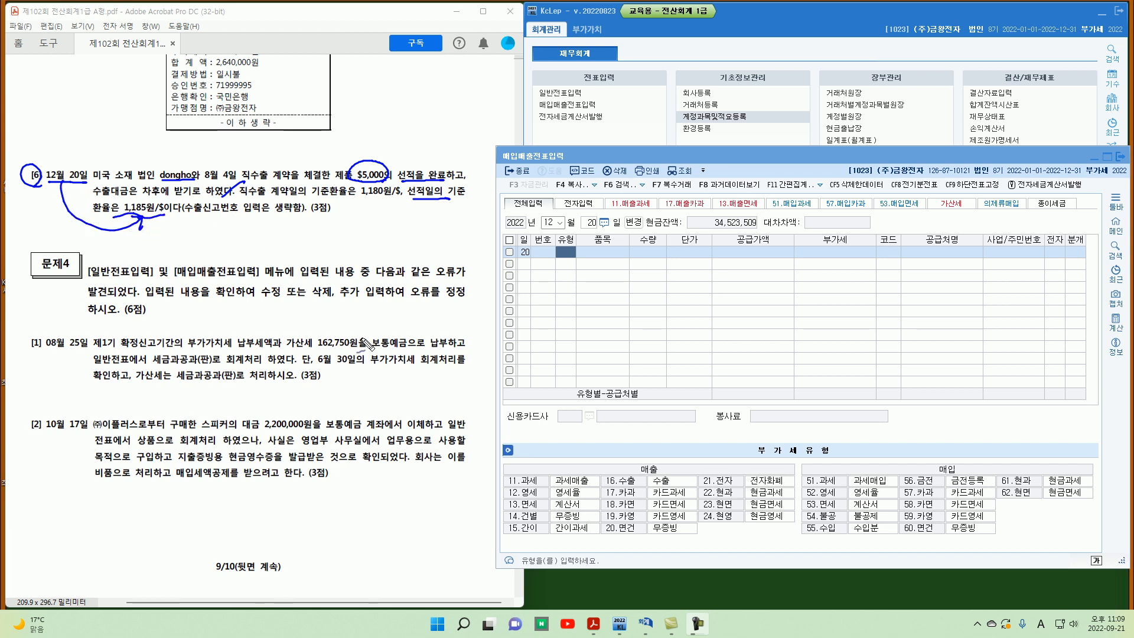
Step: Enter a December 20 type 16 수출 sale of 제품
key(Escape)
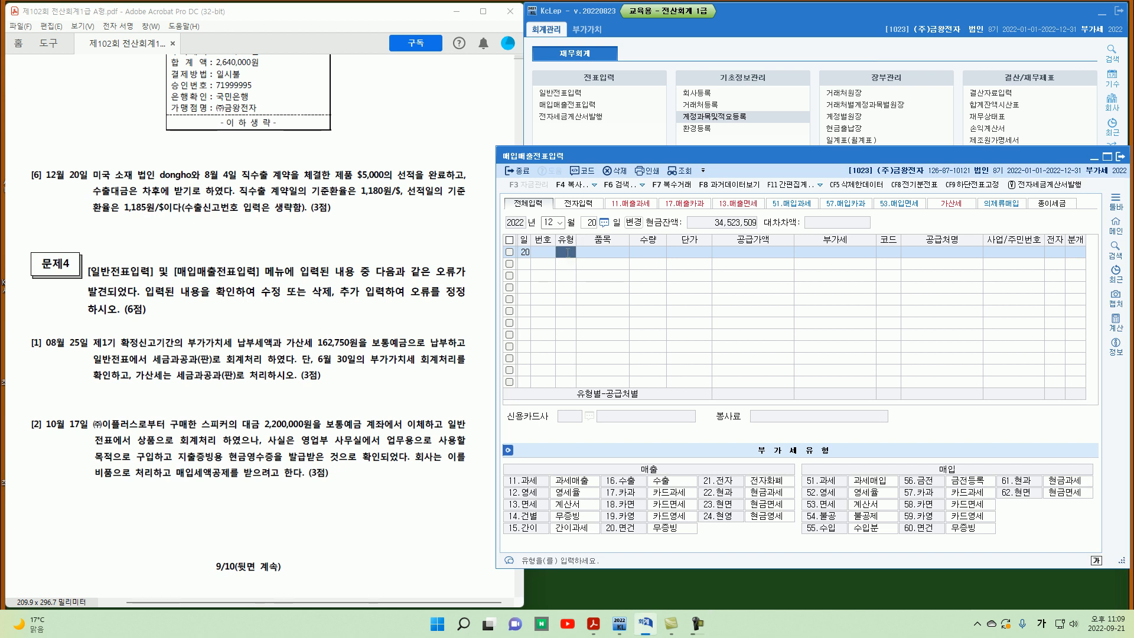
text(16)
key(Return)
text(제품)
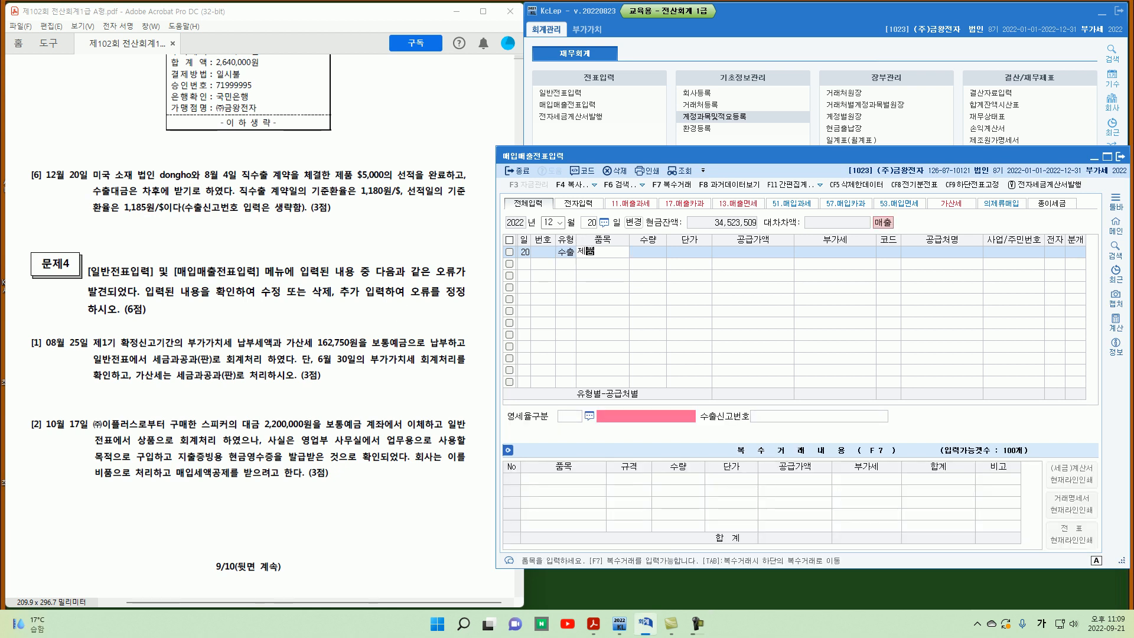
key(Return)
key(Return)
key(Return)
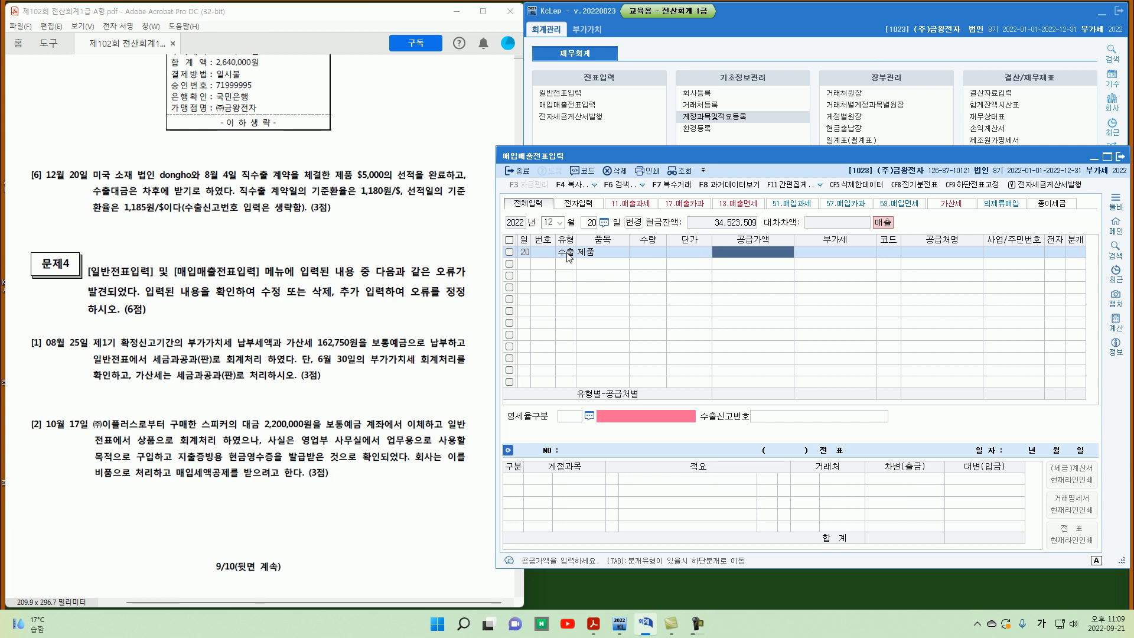
Step: Enter a quantity of 5,000 and a unit price of 1,185 for the export line
key(Left)
key(Left)
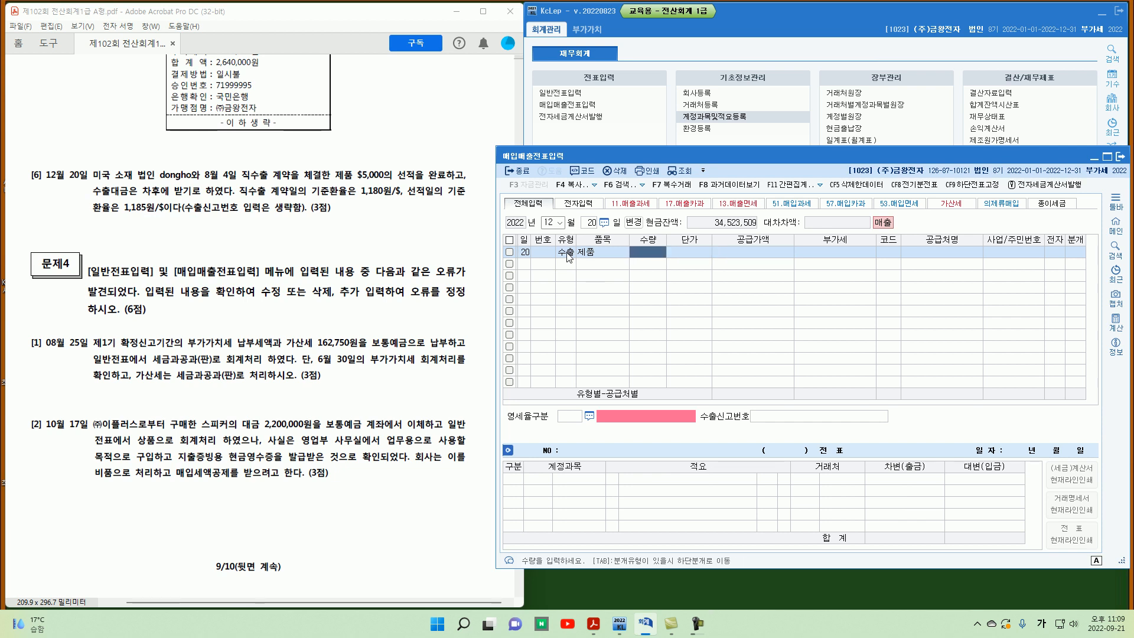
text(5000)
key(Return)
text(1)
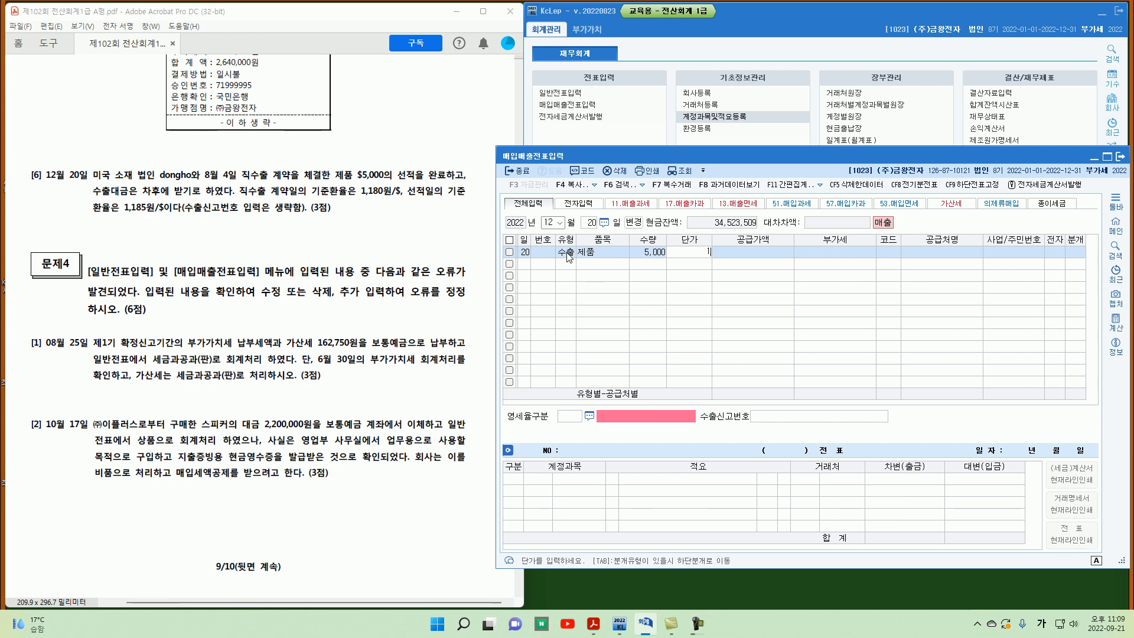
text(,185)
key(Return)
key(Left)
key(Left)
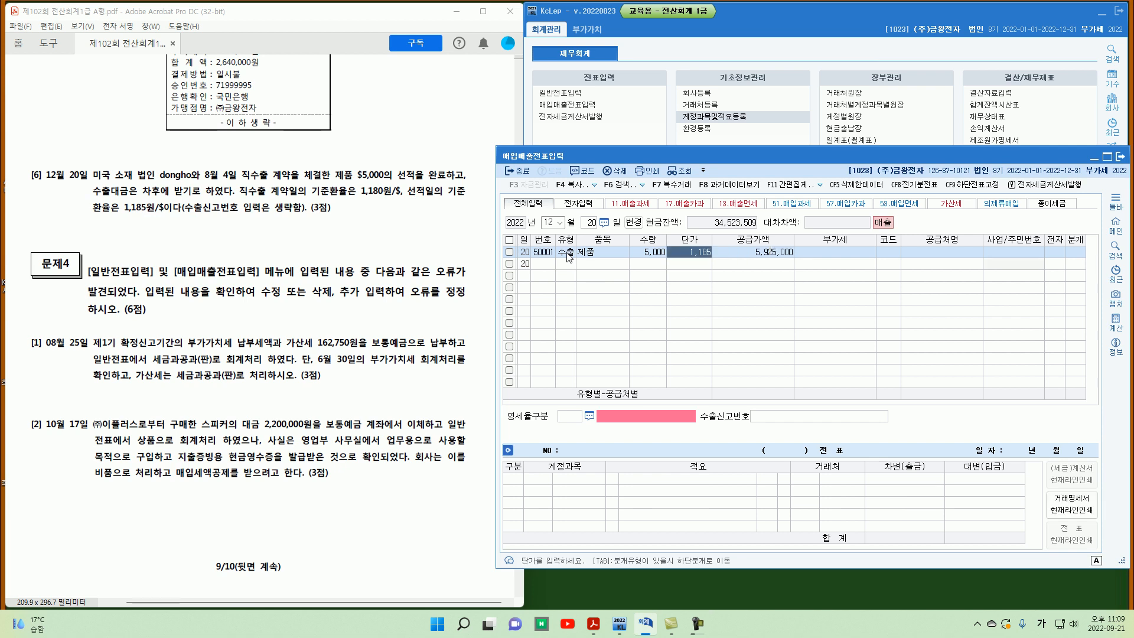
Step: Clear the quantity and unit price fields of the export line
key(space)
key(Return)
key(space)
key(Return)
key(Return)
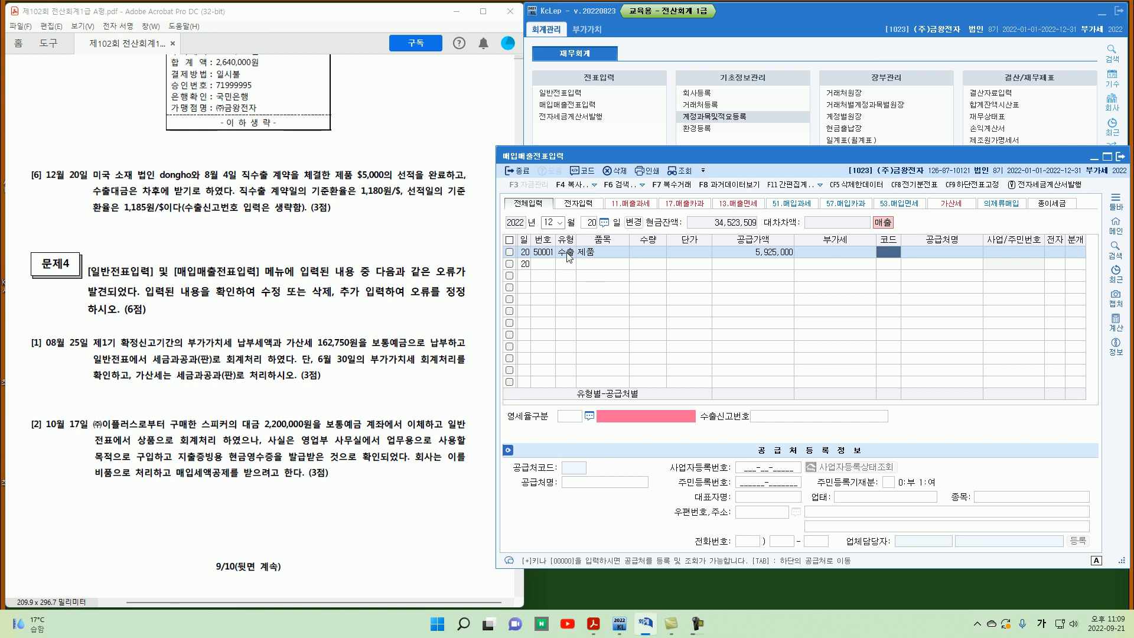
Step: Set the customer of the December 20 export line to dongho
text(0)
key(Return)
key(Return)
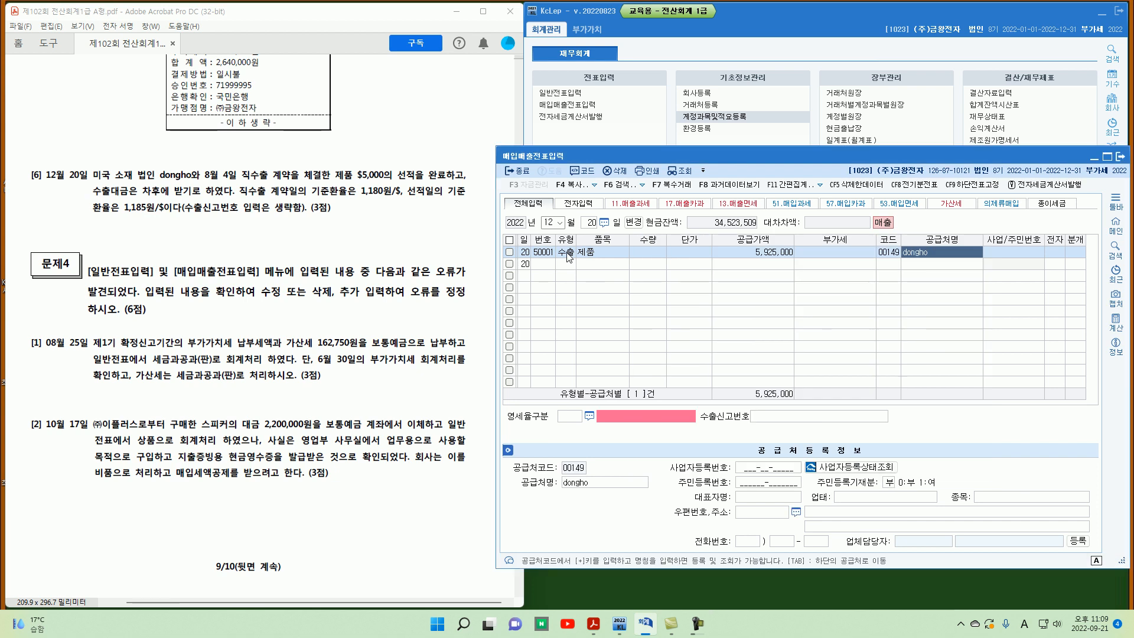
key(Return)
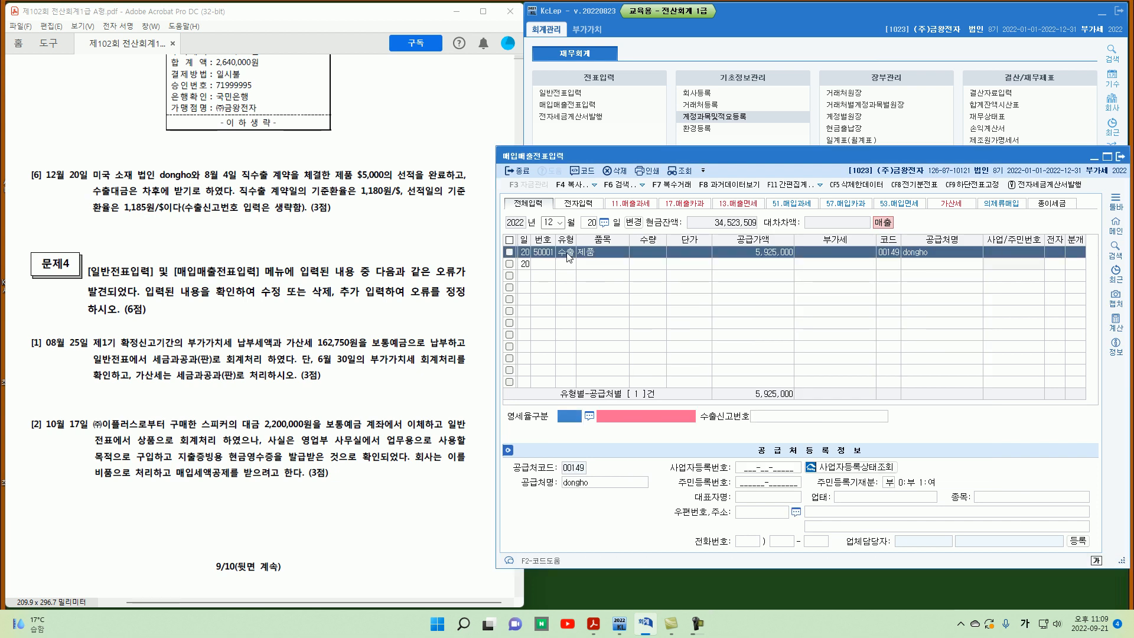
Step: Choose zero-rate type 1 직접수출(대행수출 포함) for the export, leaving the export declaration number blank
key(F2)
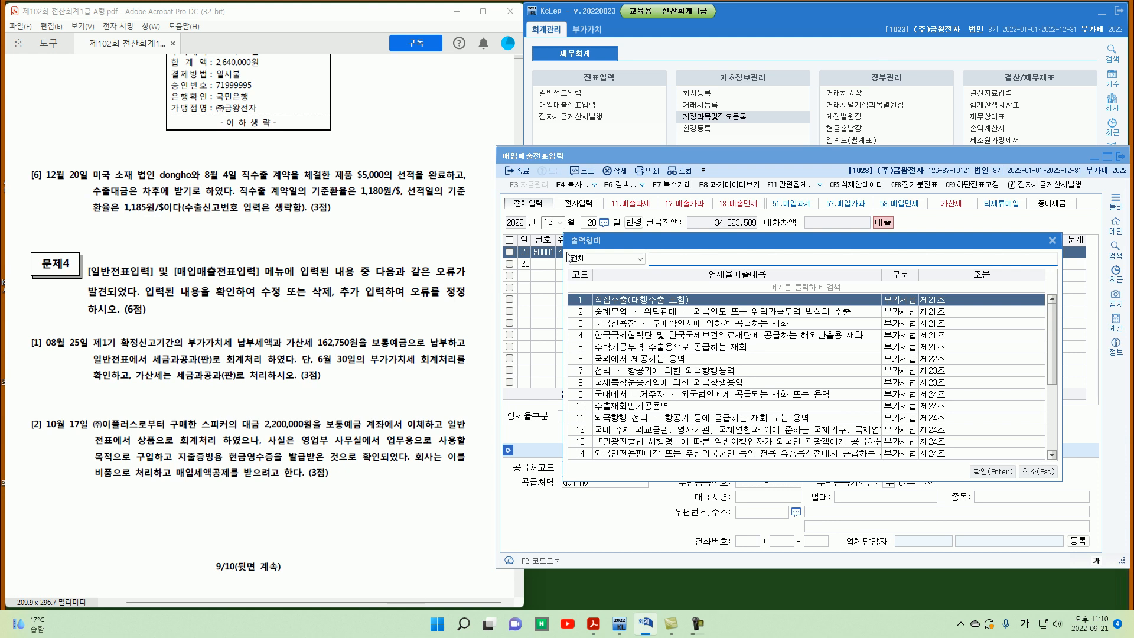
key(Return)
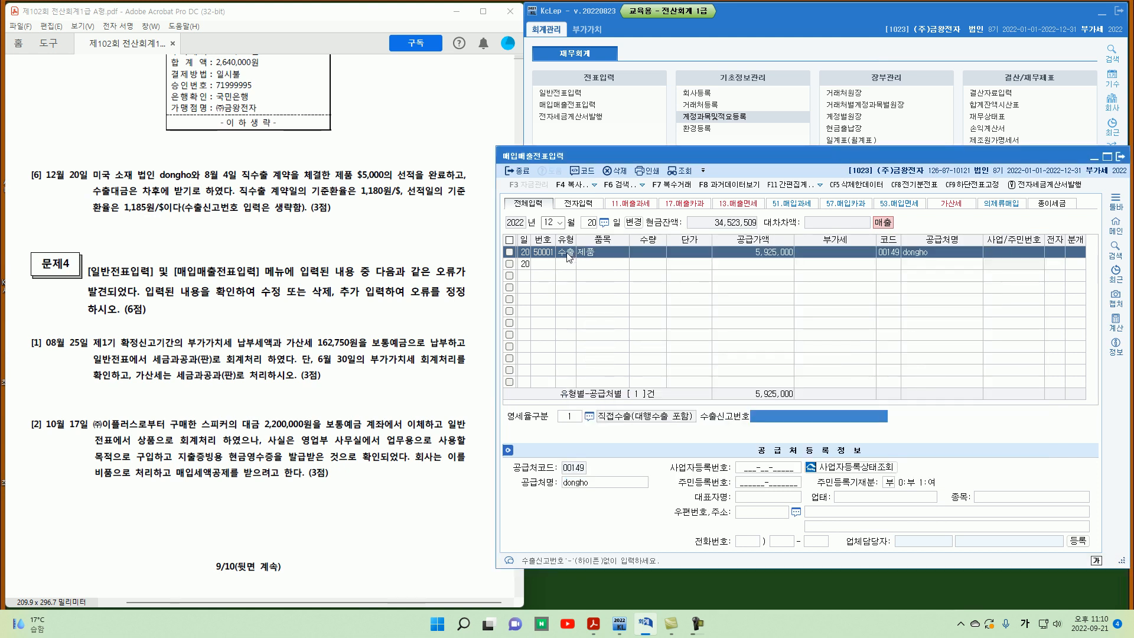
key(Return)
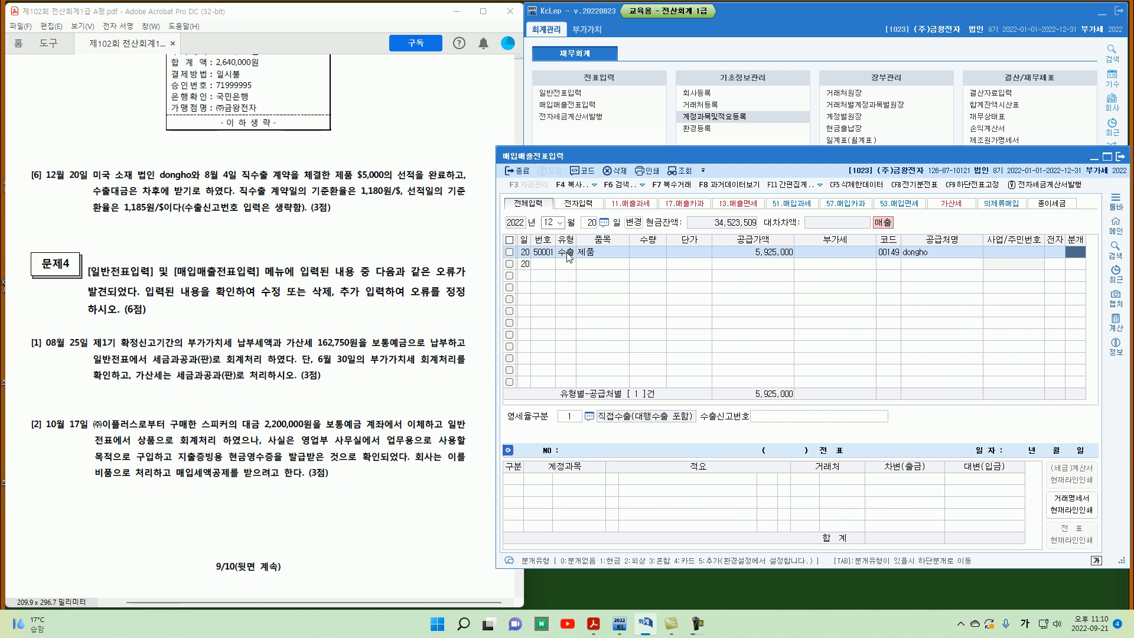
Step: Journalize the export as a type 2 외상 entry and close the purchase-sales voucher screen
text(2)
key(Return)
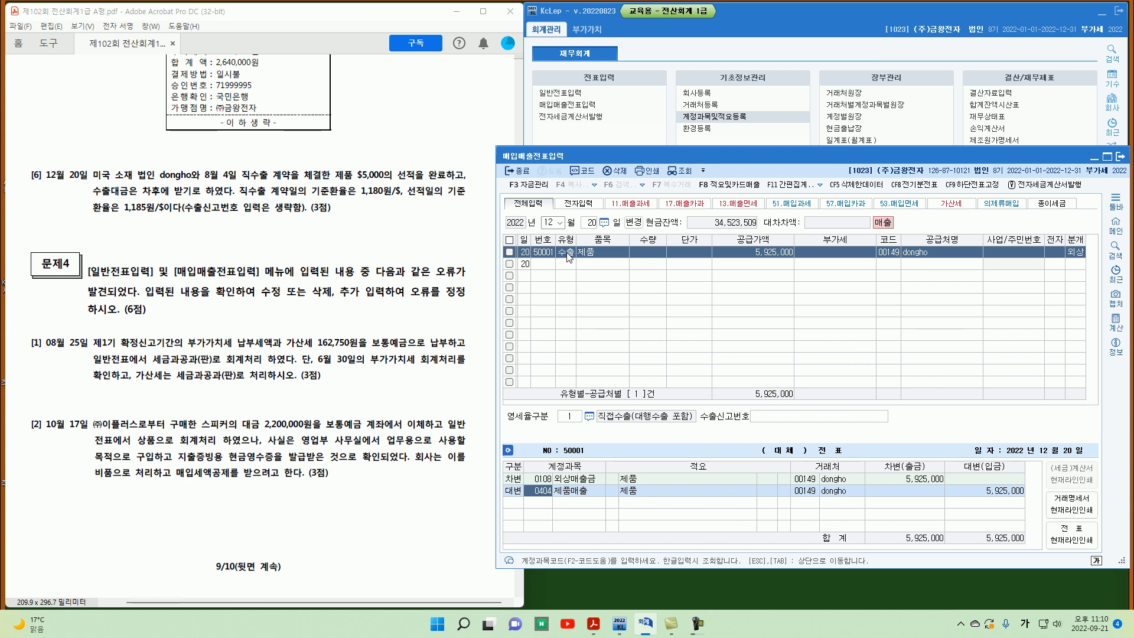
key(Escape)
key(Escape)
Step: Read and mark up correction problem [1] about the August 25 VAT payment and penalty tax
scroll(327, 391, down, 3)
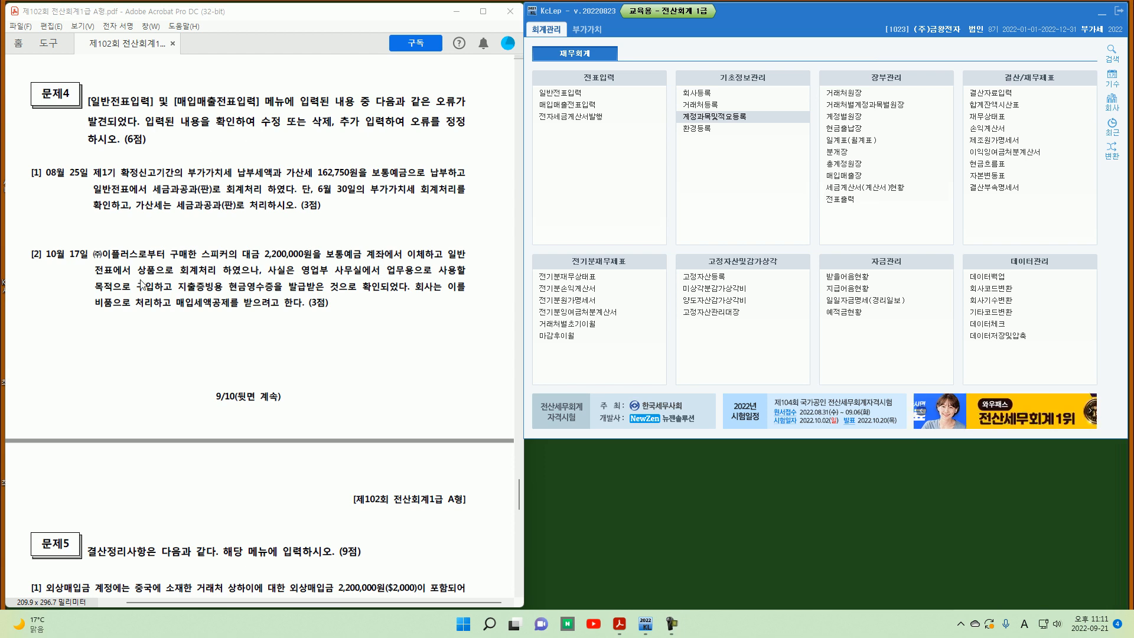
mouse_move(41, 179)
mouse_down()
mouse_move(25, 167)
mouse_move(41, 180)
mouse_move(93, 176)
mouse_up()
mouse_move(297, 186)
mouse_down()
mouse_move(305, 181)
mouse_move(286, 193)
mouse_up()
key(Escape)
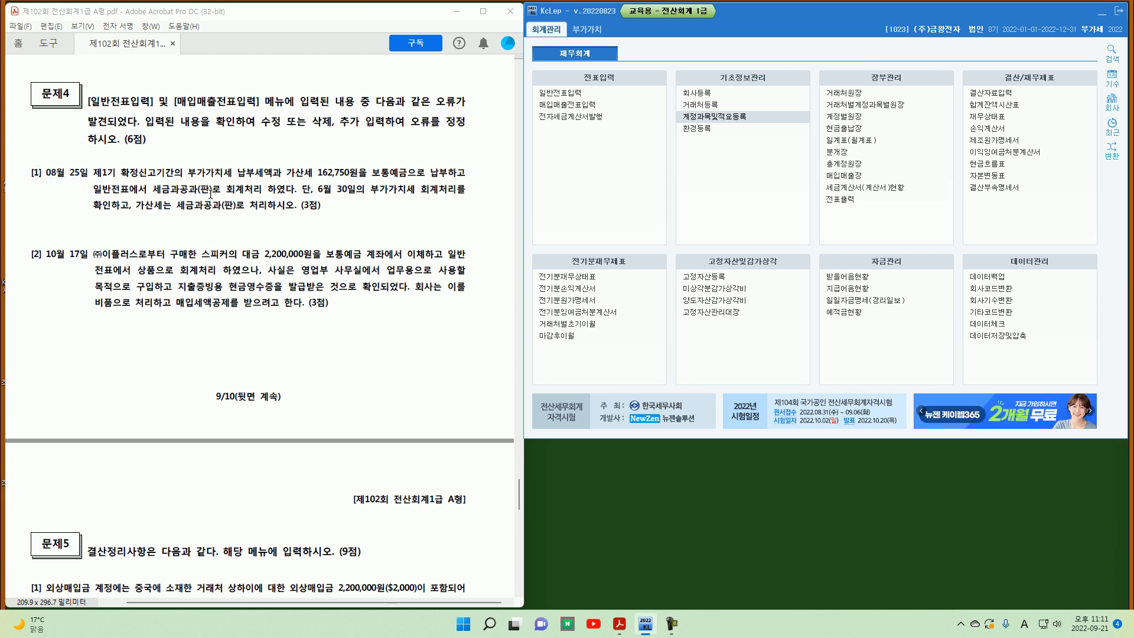
Step: Open General Voucher Entry for August 25 and compare its VAT payment voucher with the June 30 and penalty-tax conditions
click(572, 96)
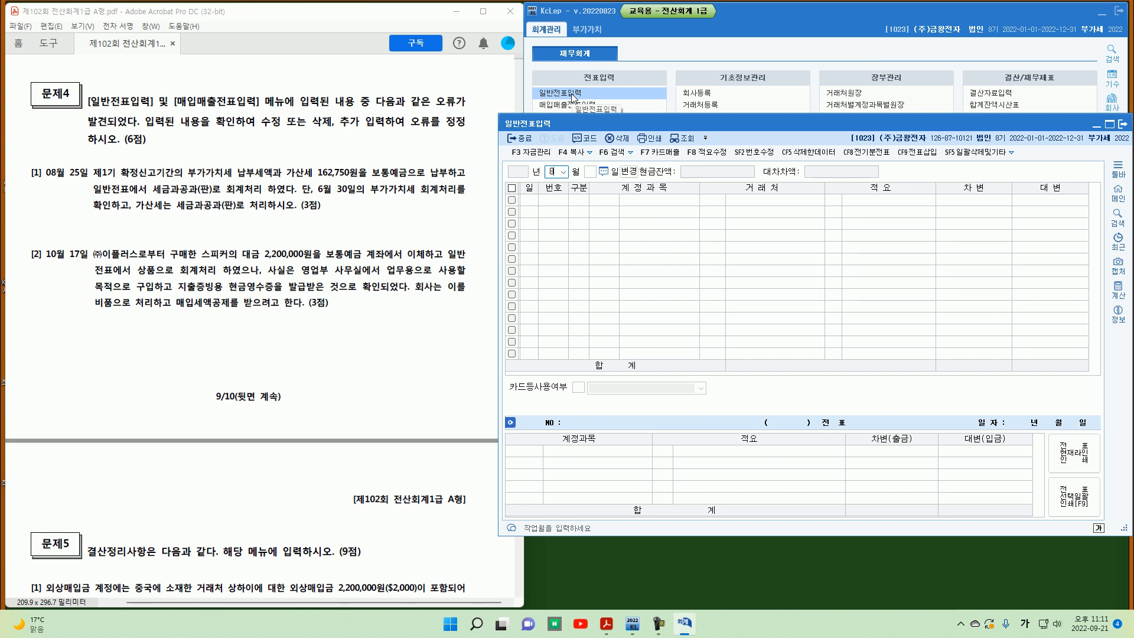
key(Return)
text(25)
key(Return)
key(Up)
key(Up)
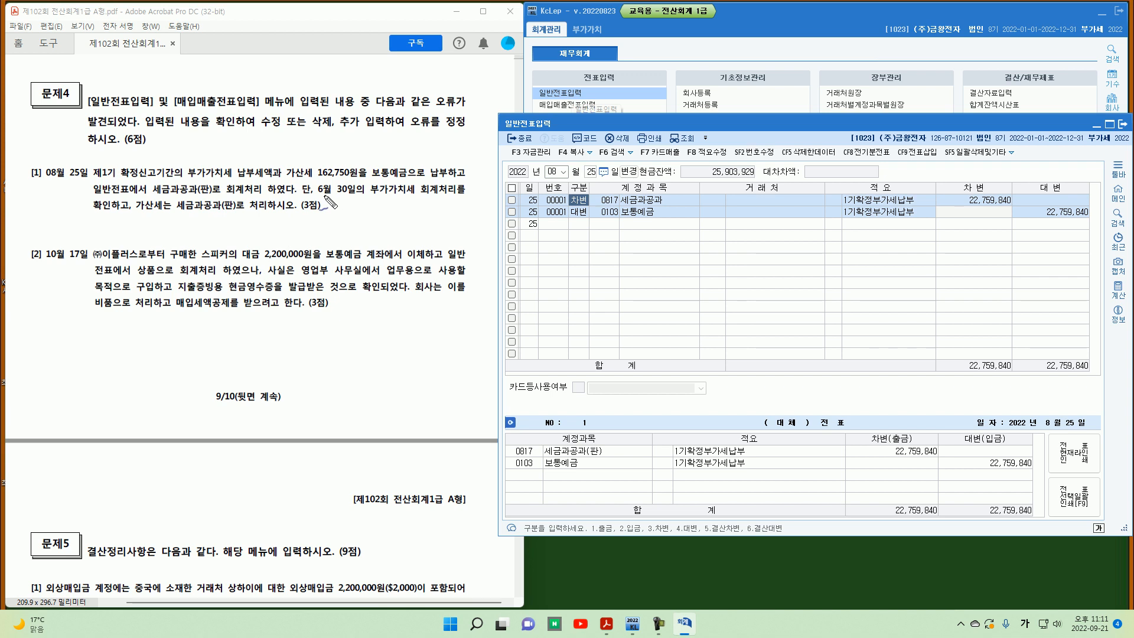
drag(322, 194, 359, 194)
drag(98, 210, 234, 212)
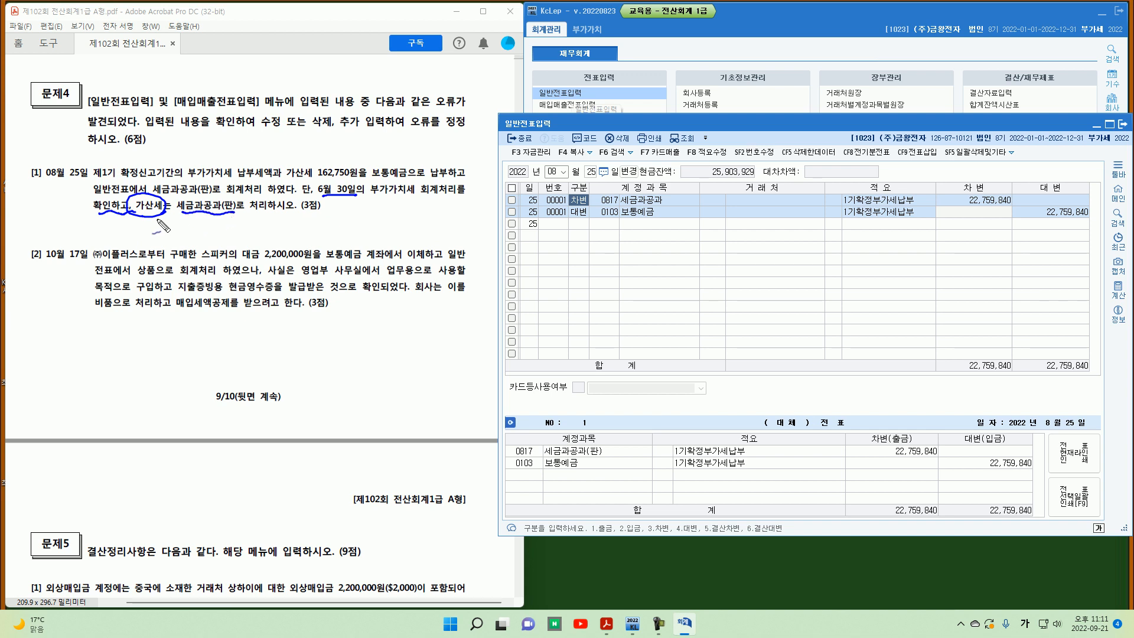
key(Escape)
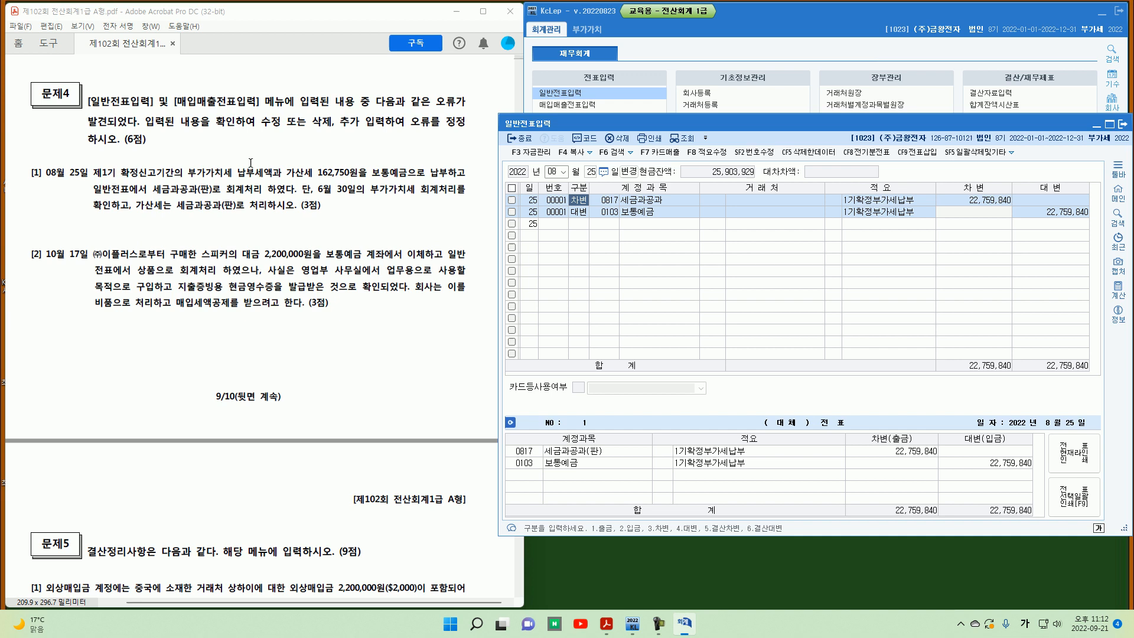
Step: Display the June 30 general vouchers and examine the VAT settlement voucher's amounts
click(556, 175)
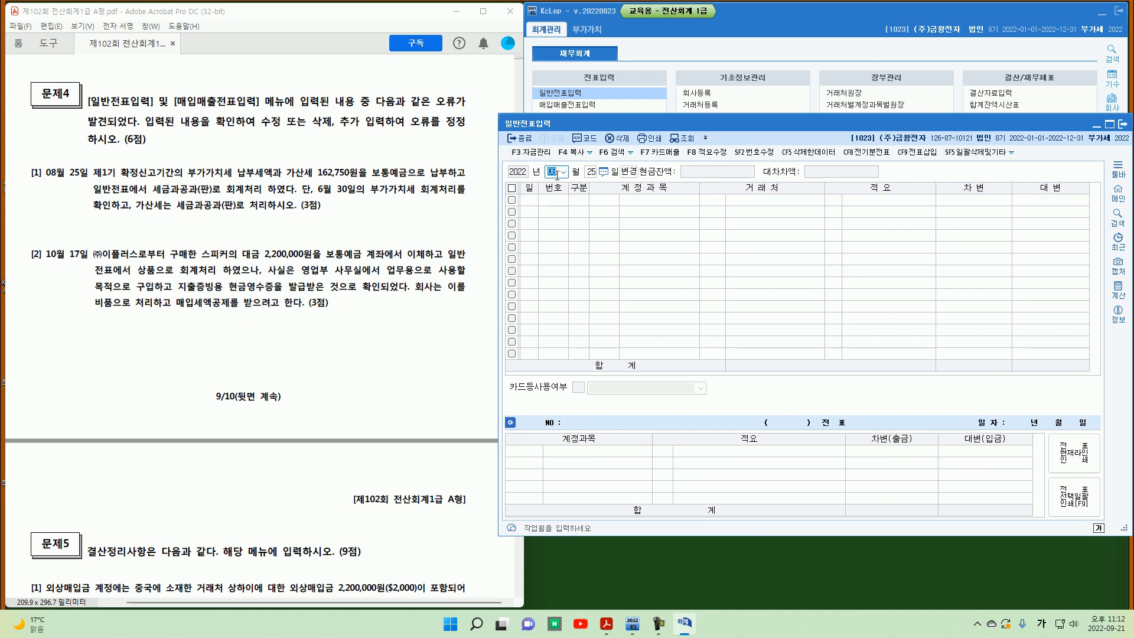
text(06)
key(Return)
text(30)
key(Return)
click(578, 270)
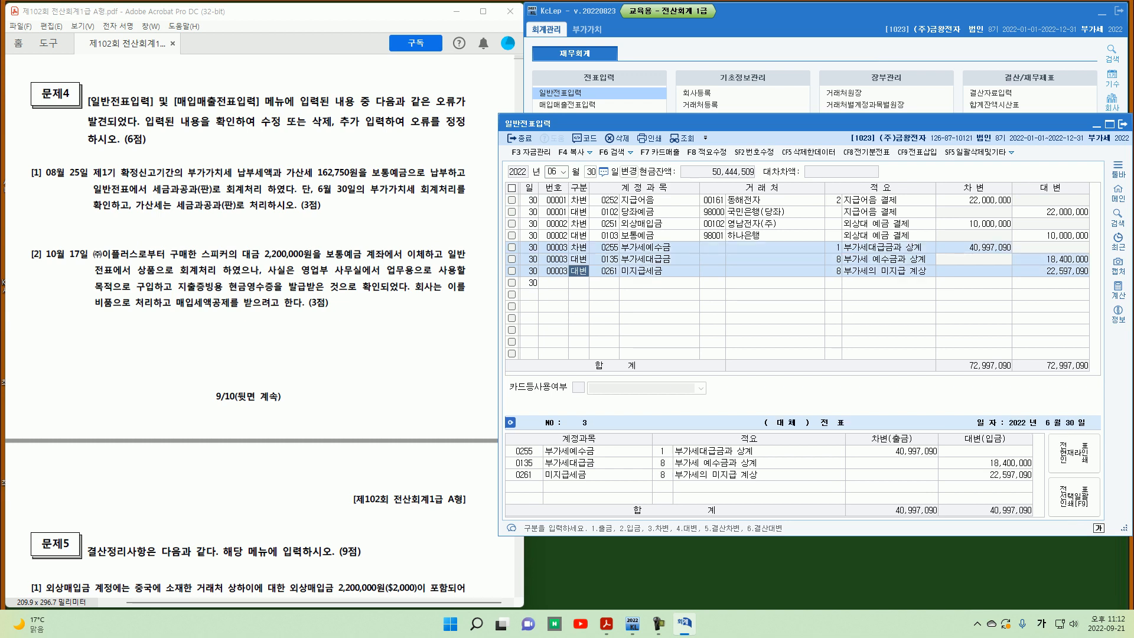
click(965, 250)
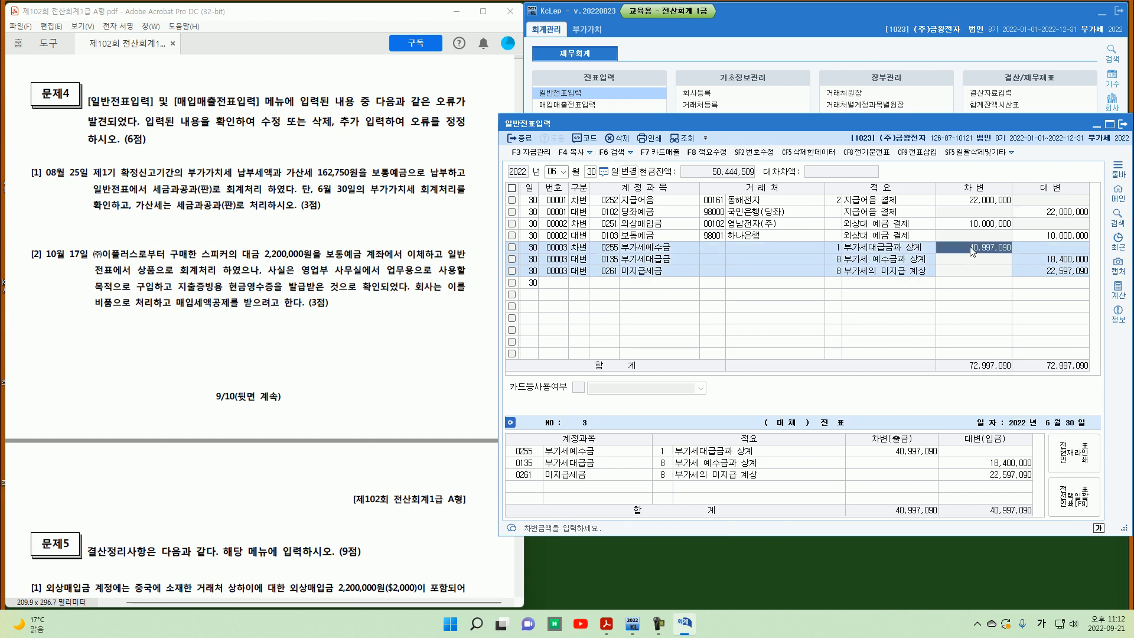
click(1047, 264)
click(1041, 272)
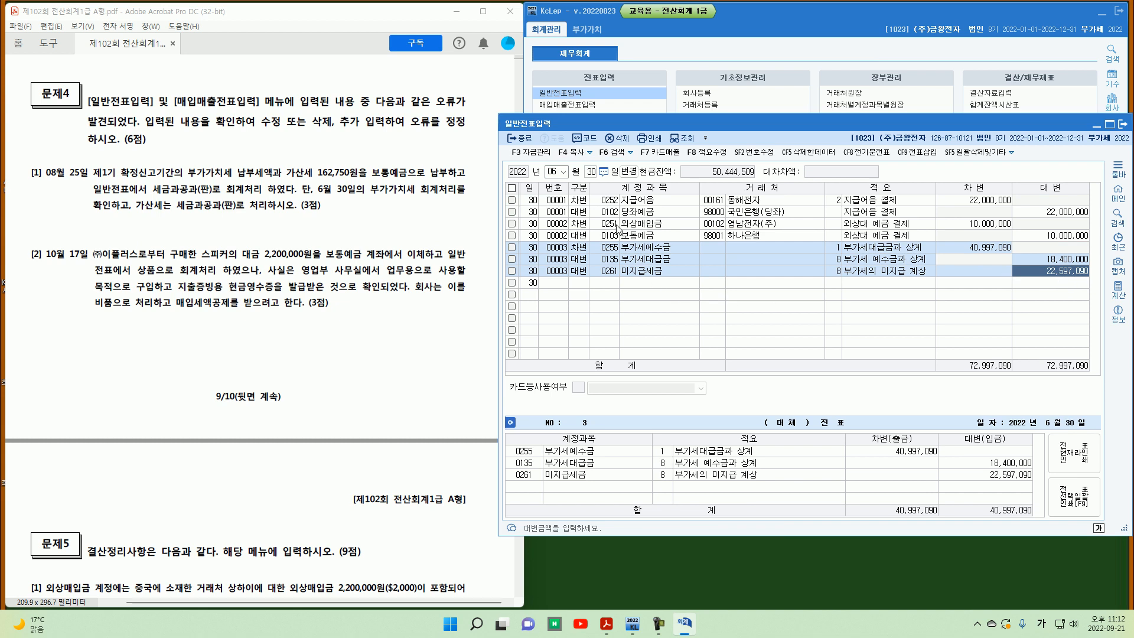
Step: On August 25, add a debit line for 미지급세금 of 22,597,090
click(551, 172)
text(08)
key(Return)
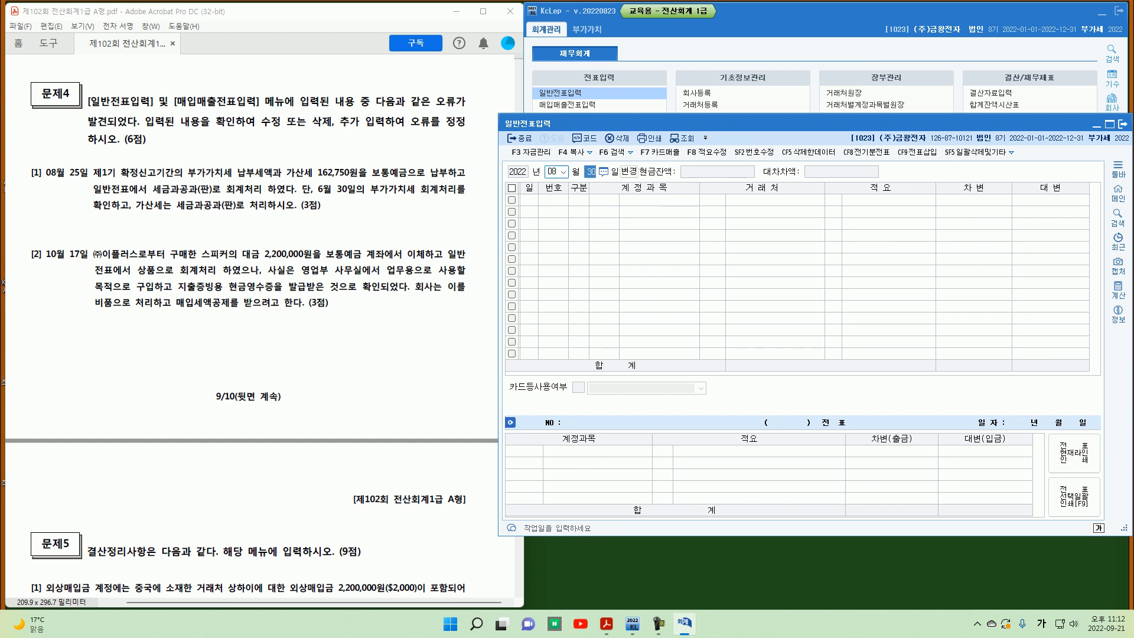
text(25)
key(Return)
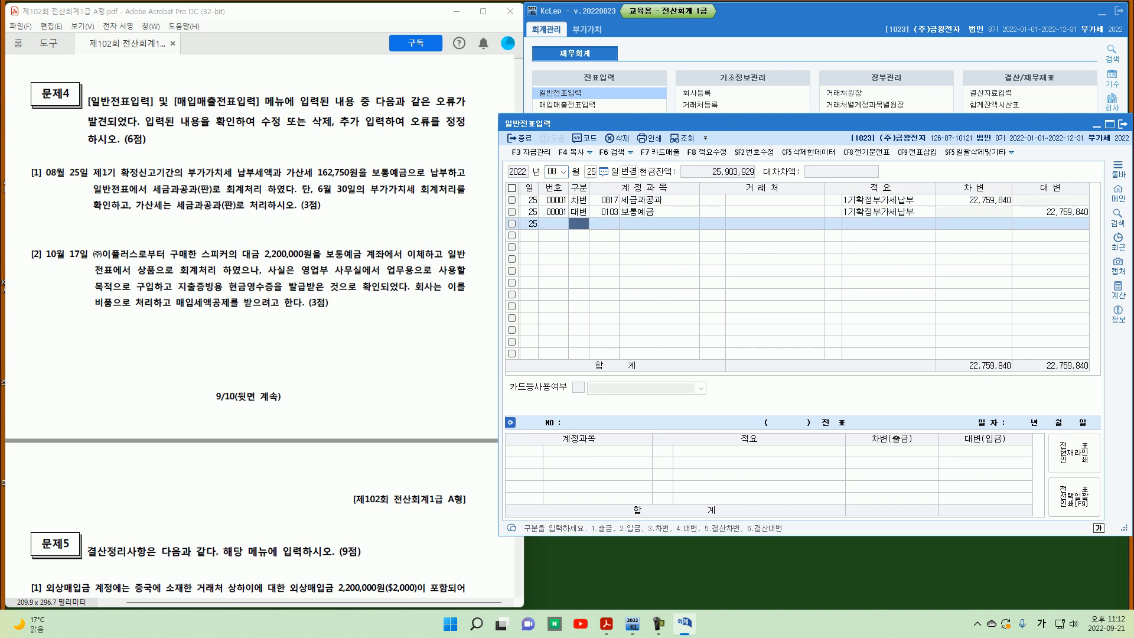
key(Up)
key(Up)
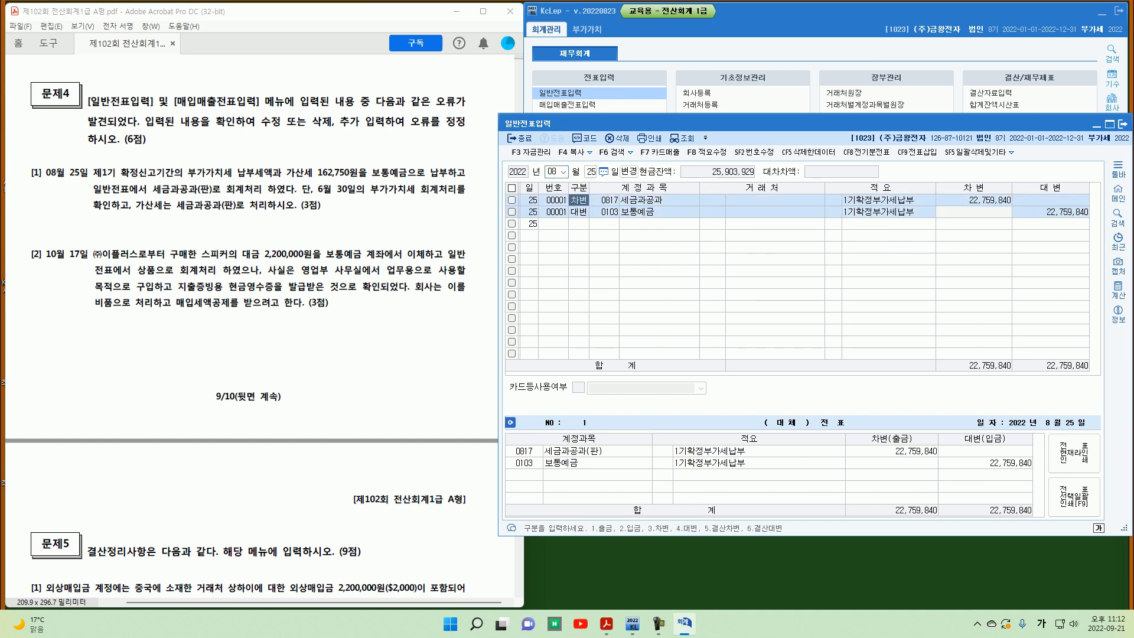
key(Down)
key(Down)
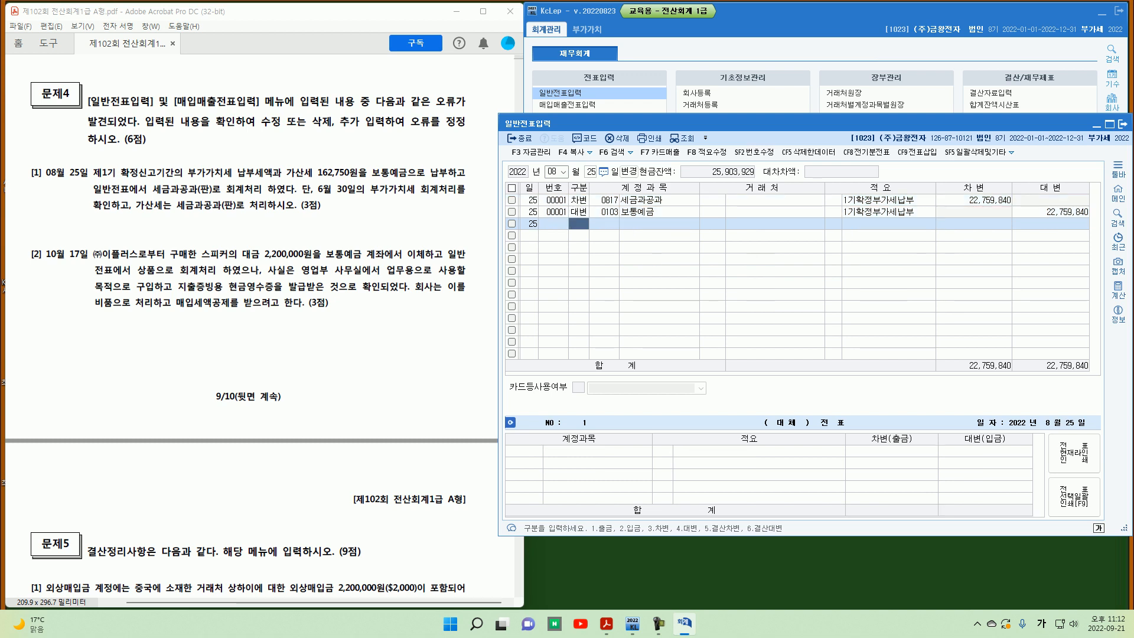
text(3)
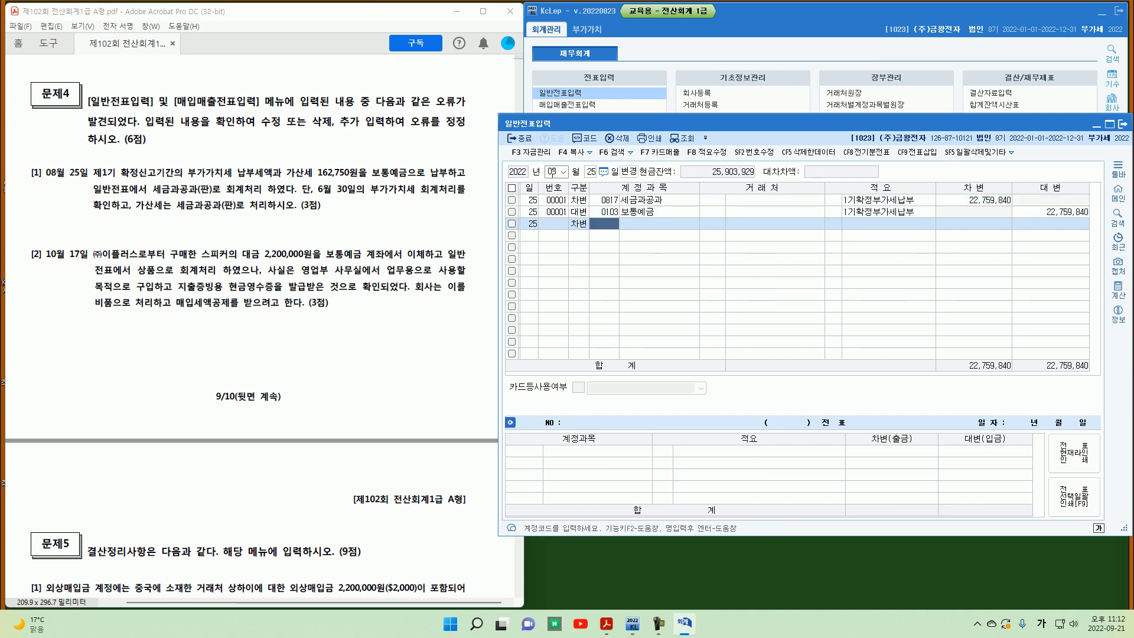
text(미지급)
key(Return)
key(Down)
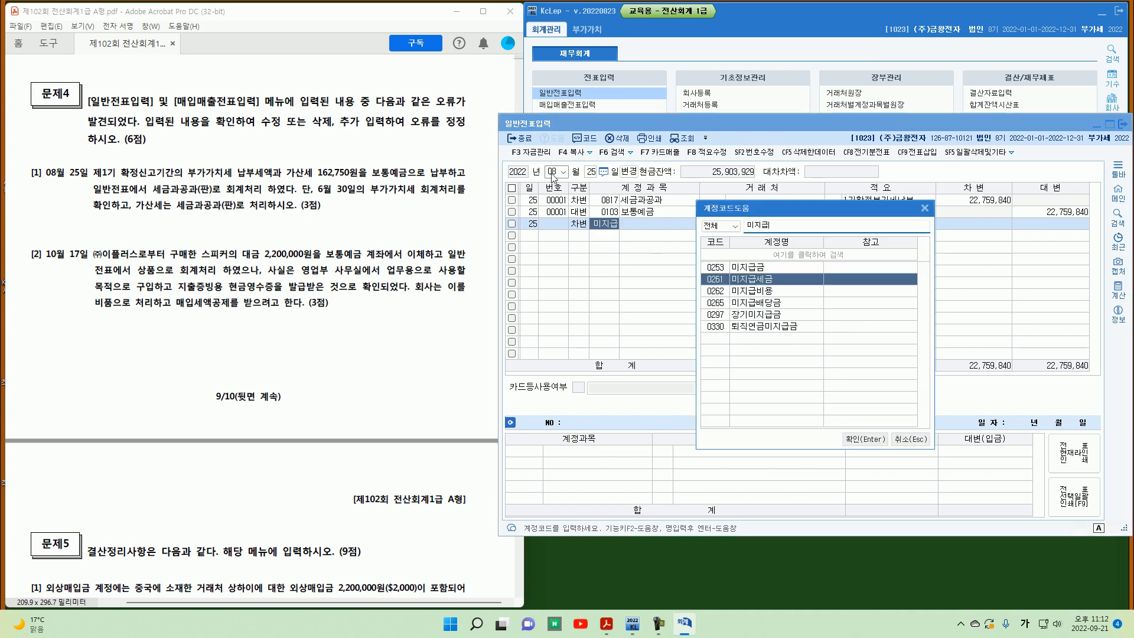
key(Return)
key(Return)
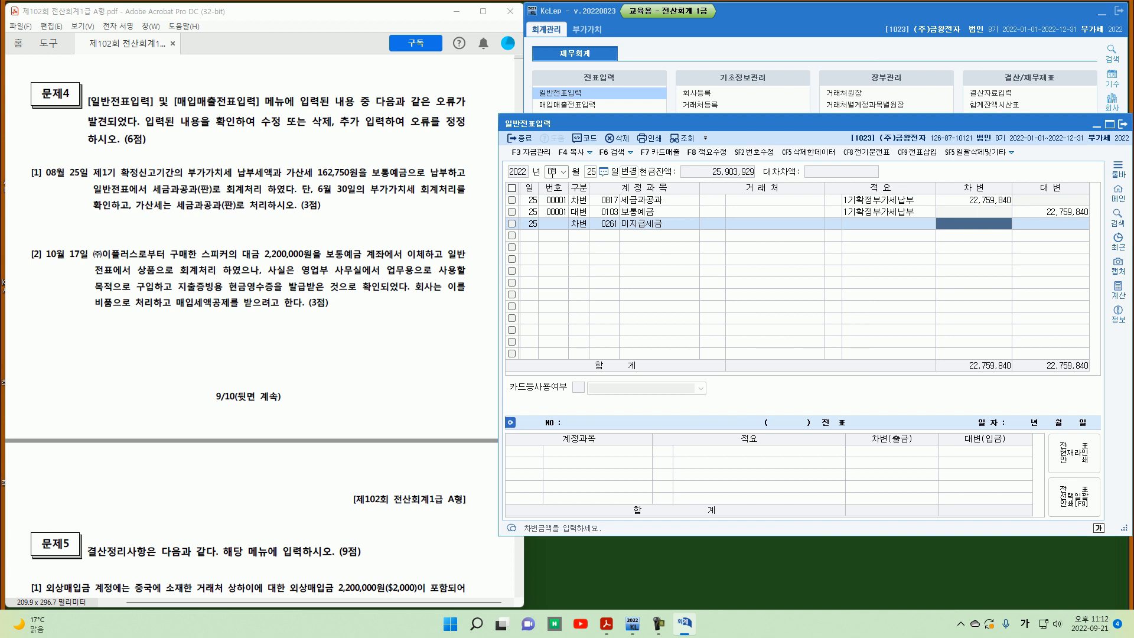
text(22,597)
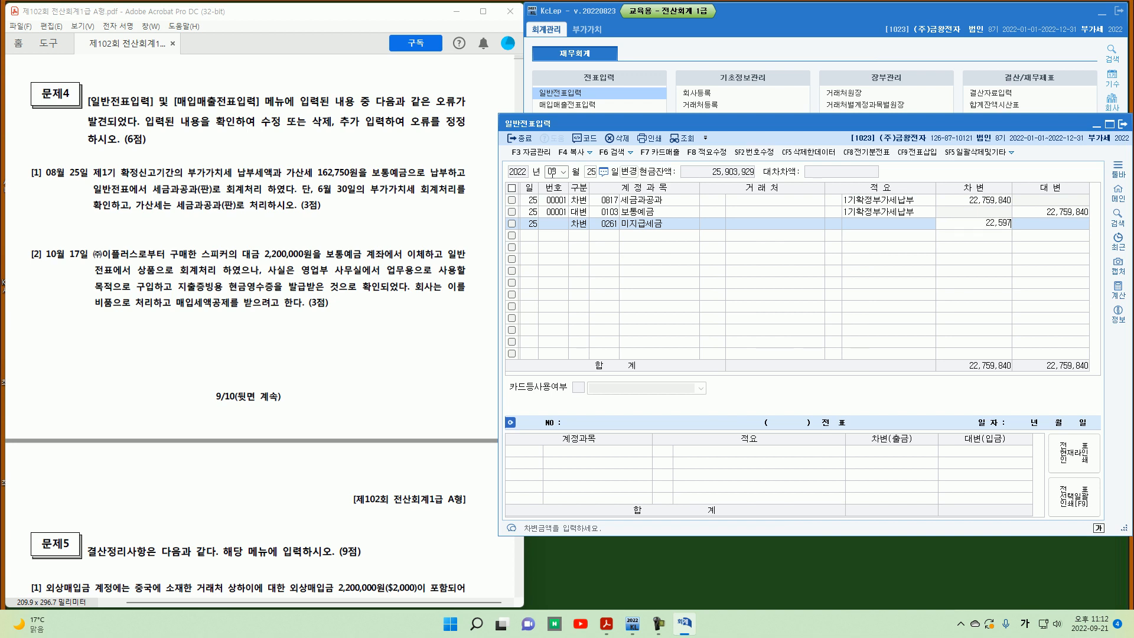
text(,090)
key(Return)
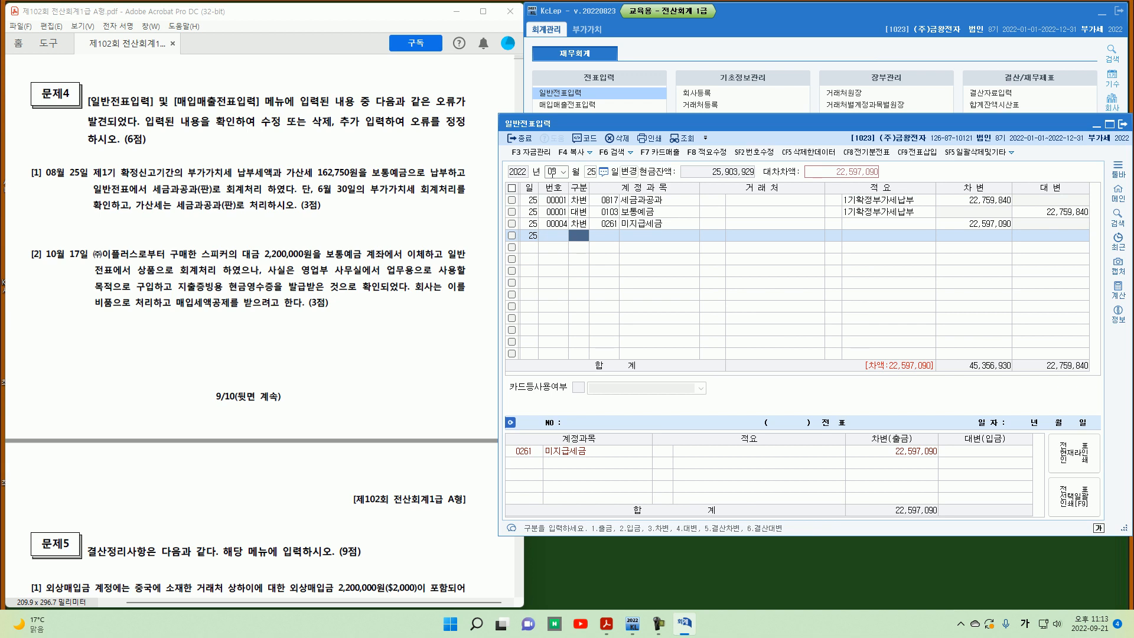
Step: Change the 세금과공과 debit amount on the August 25 voucher to 162,750
key(Up)
key(Up)
key(Up)
key(Return)
key(Return)
key(Return)
key(Return)
key(Return)
key(Return)
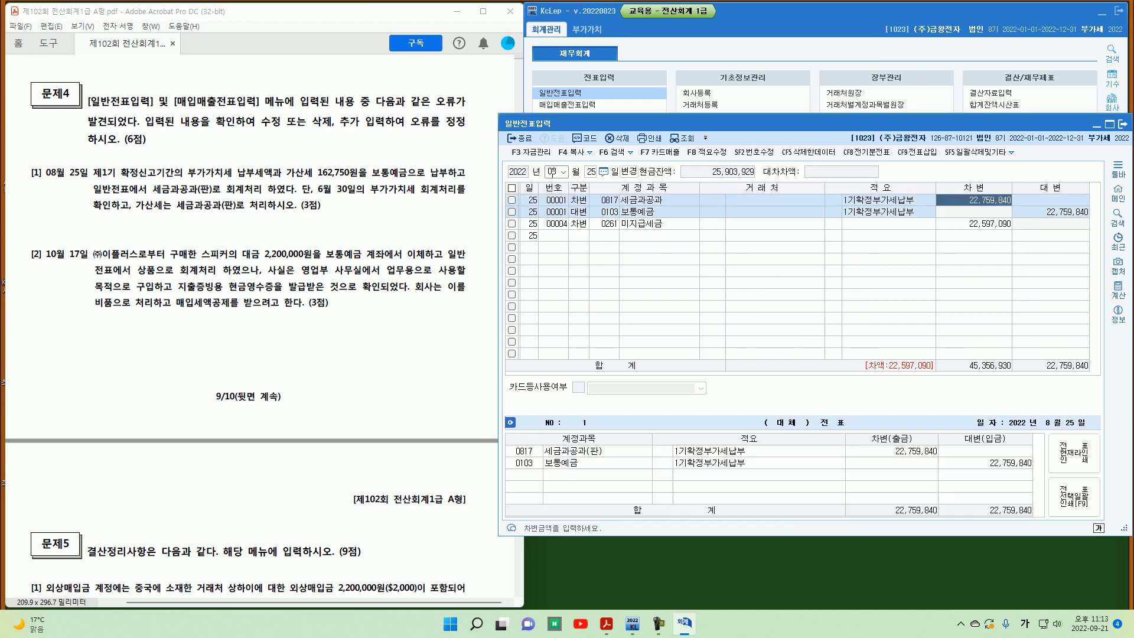
text(16)
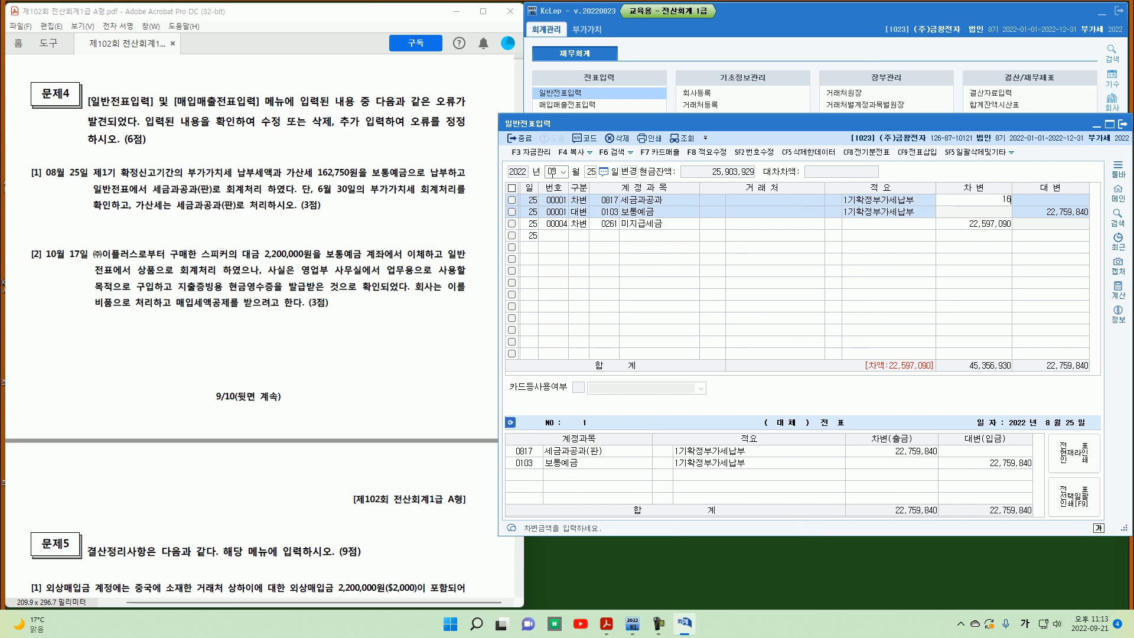
text(2,750)
key(Return)
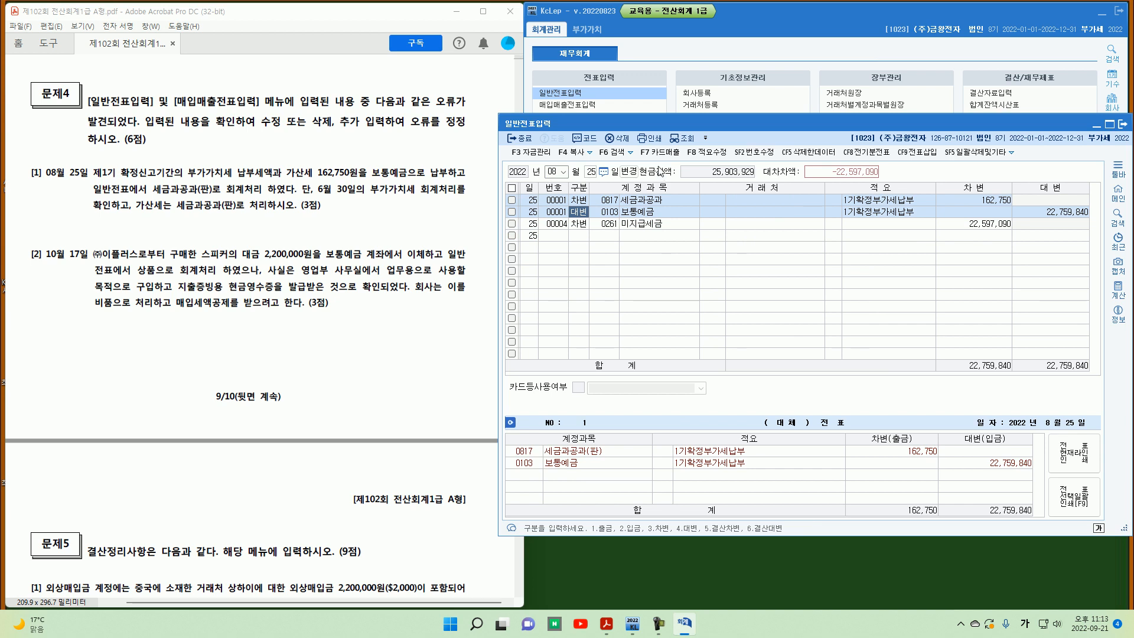
Step: Renumber the 미지급세금 line so it joins voucher 00001 on August 25
click(754, 152)
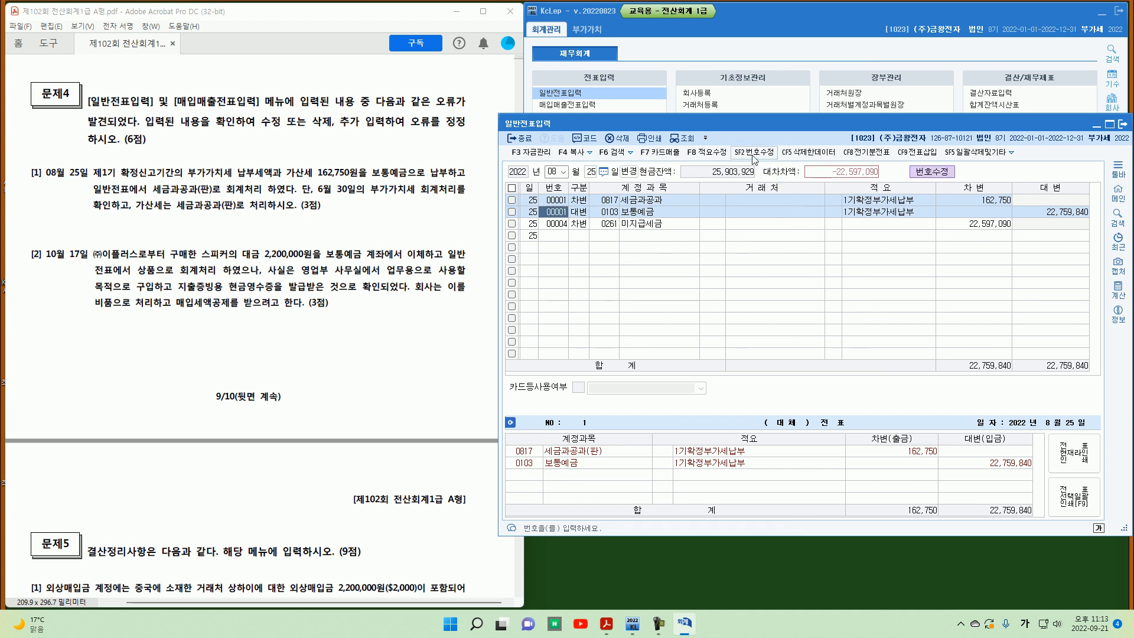
click(558, 224)
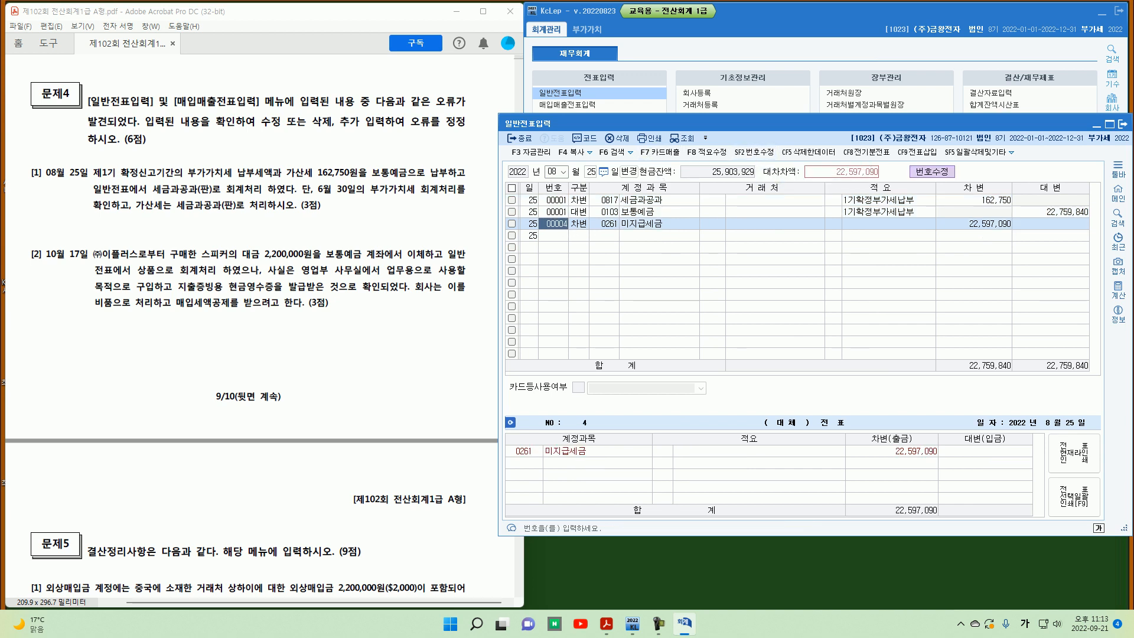
text(1)
key(Return)
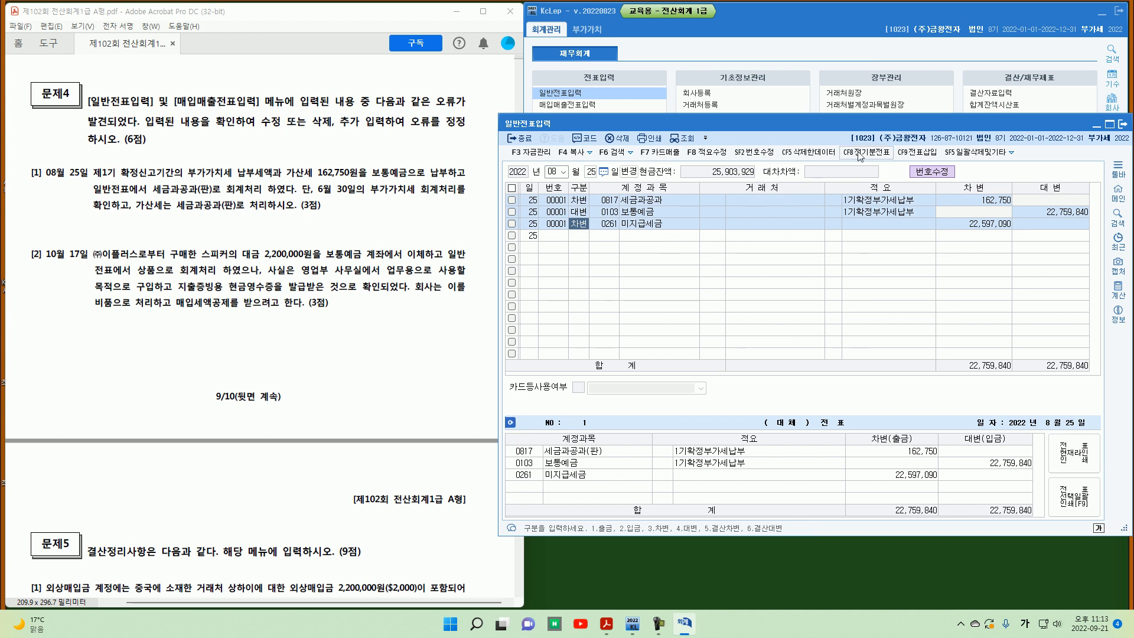
click(754, 152)
click(944, 225)
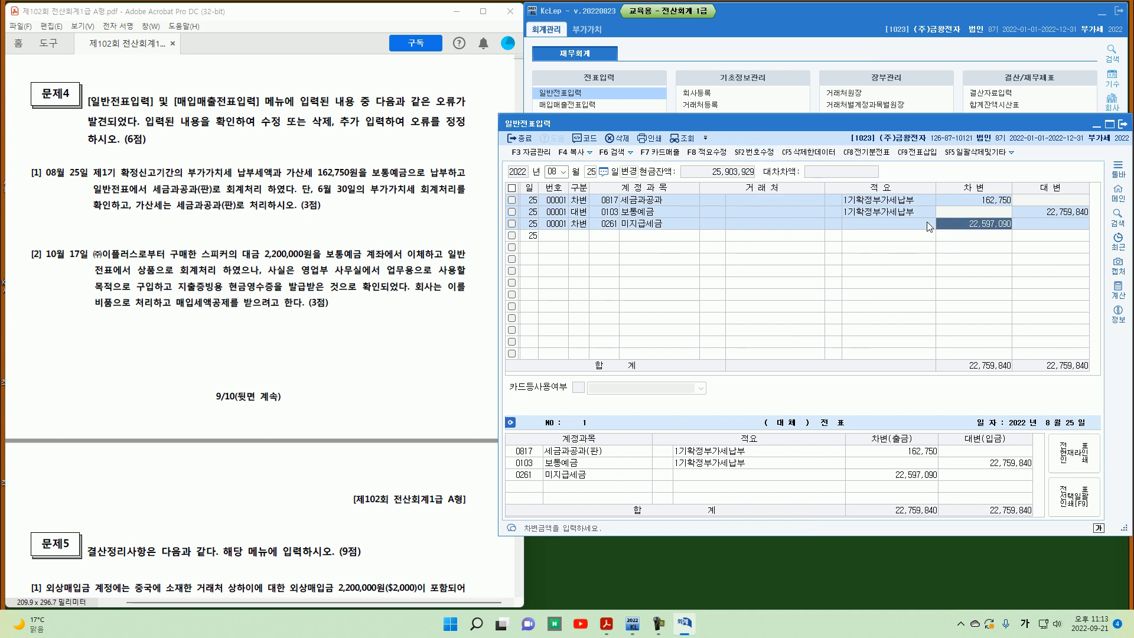
Step: Display the June 30 vouchers and check the 미지급세금 credit amount
click(551, 171)
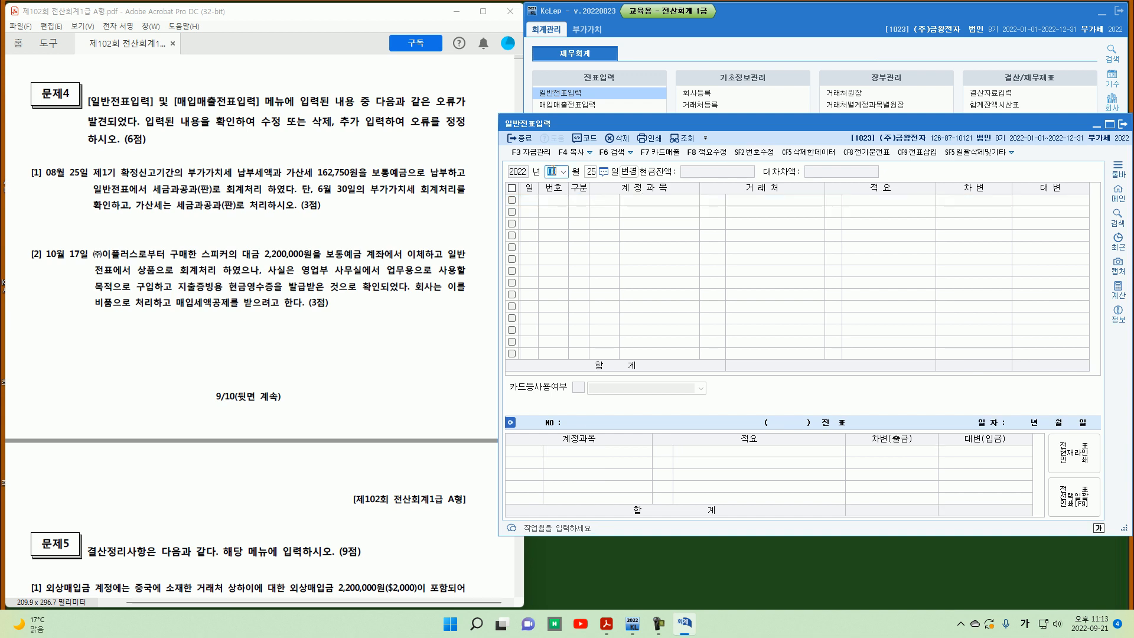
text(6)
key(Return)
text(30)
key(Return)
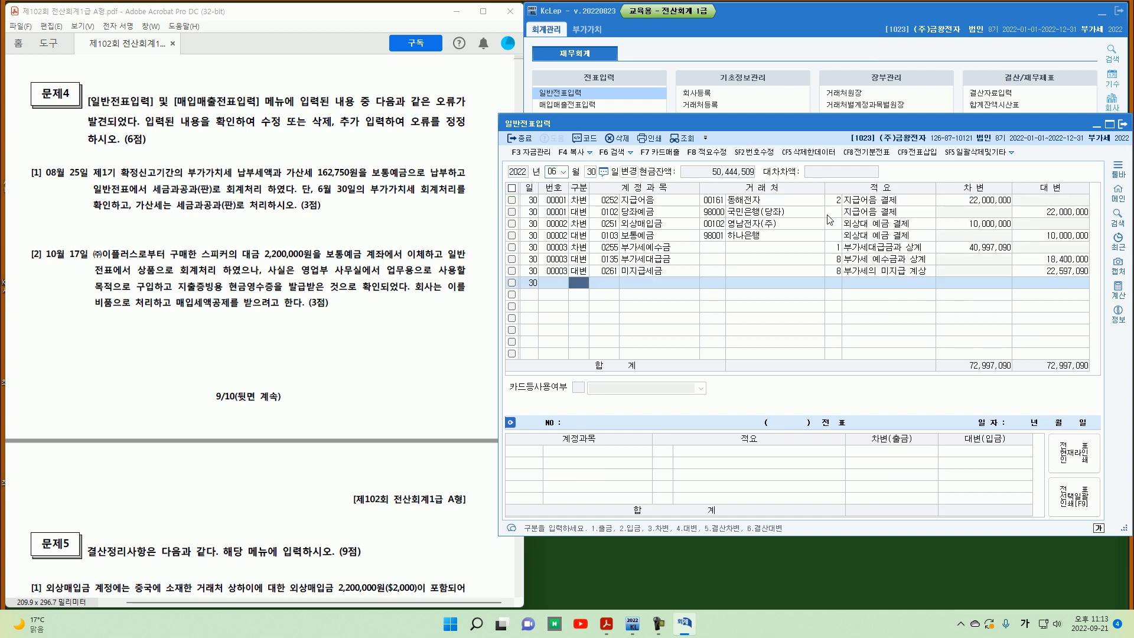
click(1058, 273)
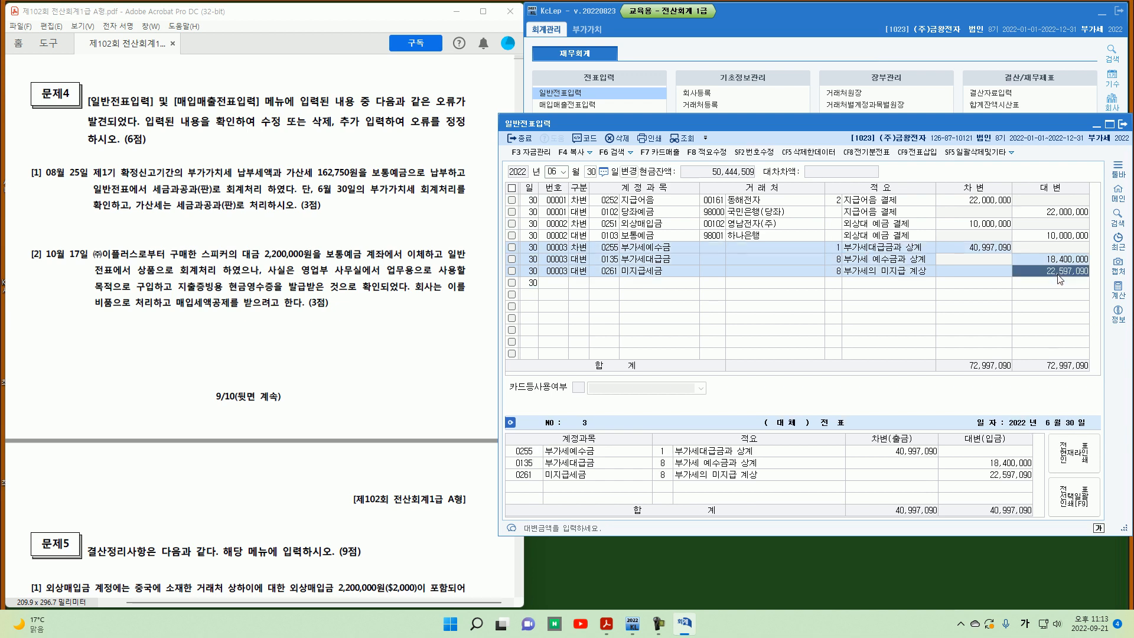
Step: Display the August 25 vouchers and review the 세금과공과, 보통예금 and 미지급세금 lines
click(568, 171)
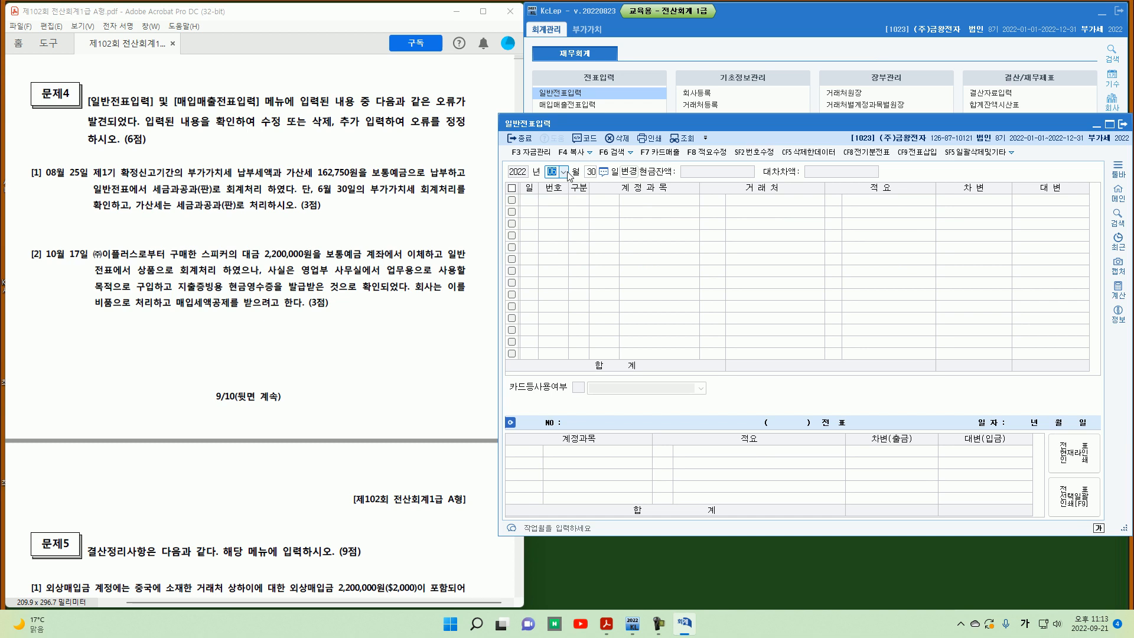
text(0825)
key(Up)
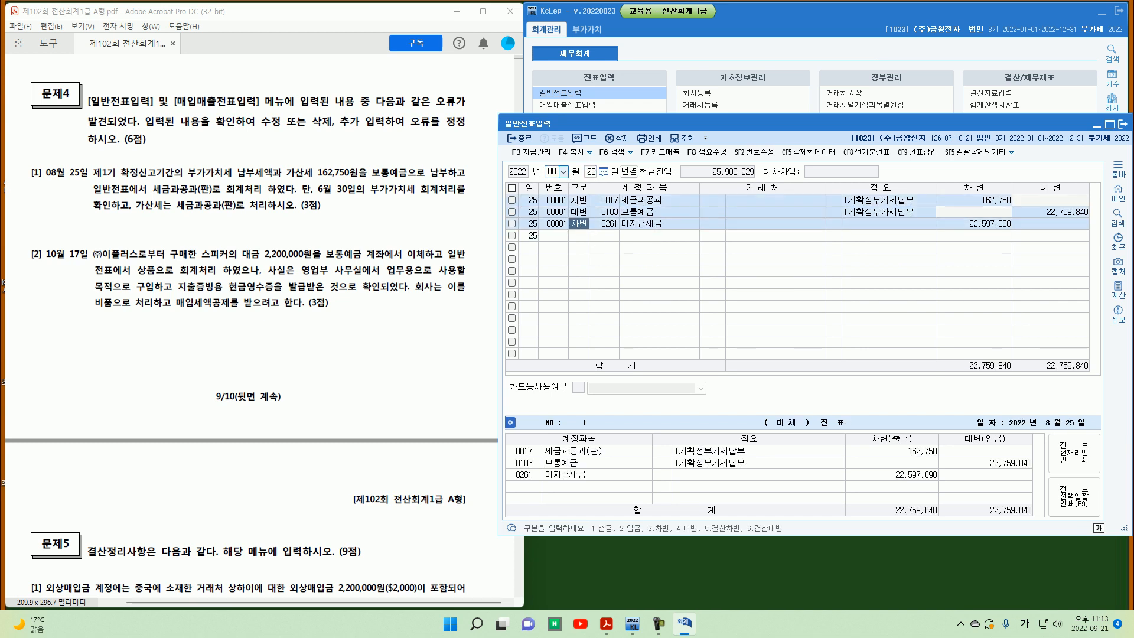
key(Return)
key(Return)
key(Return)
key(Return)
key(Return)
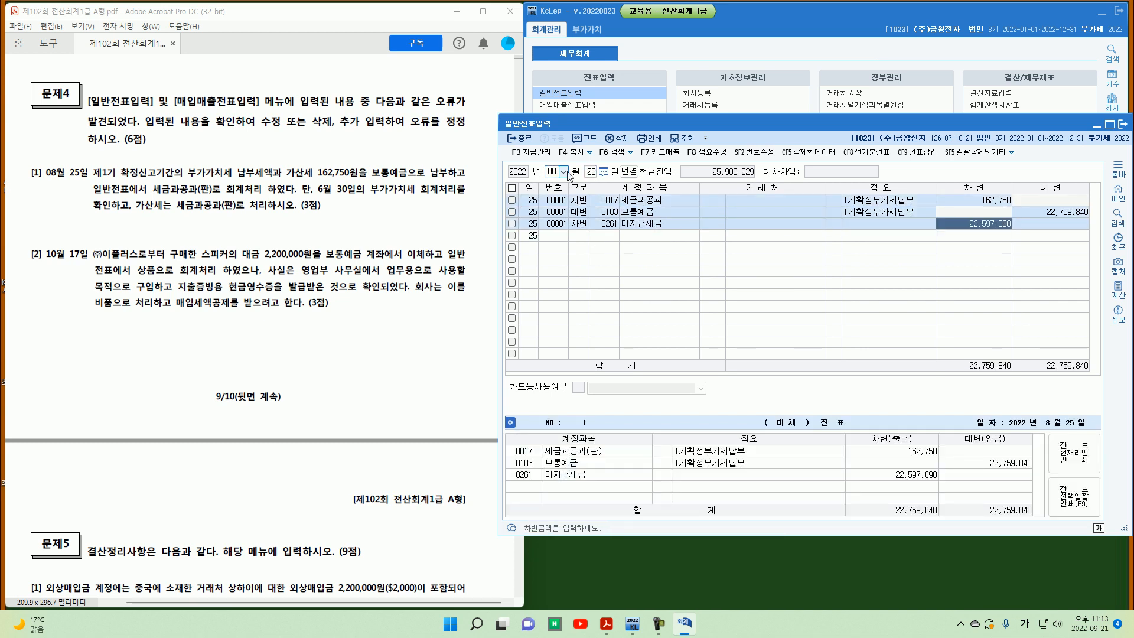
key(Up)
key(Up)
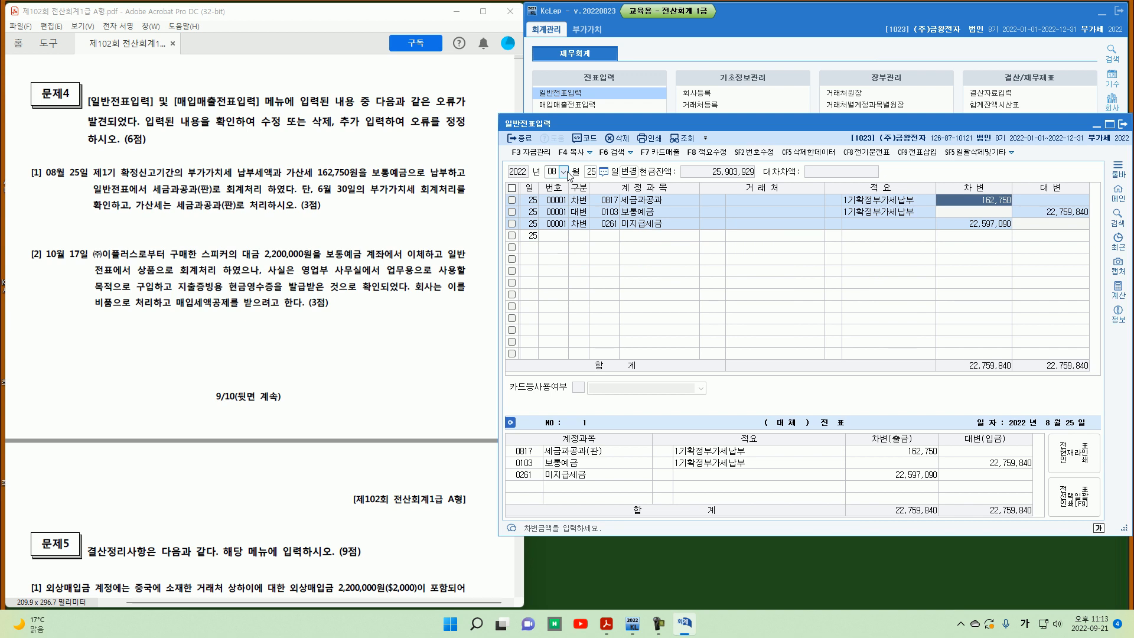
key(Down)
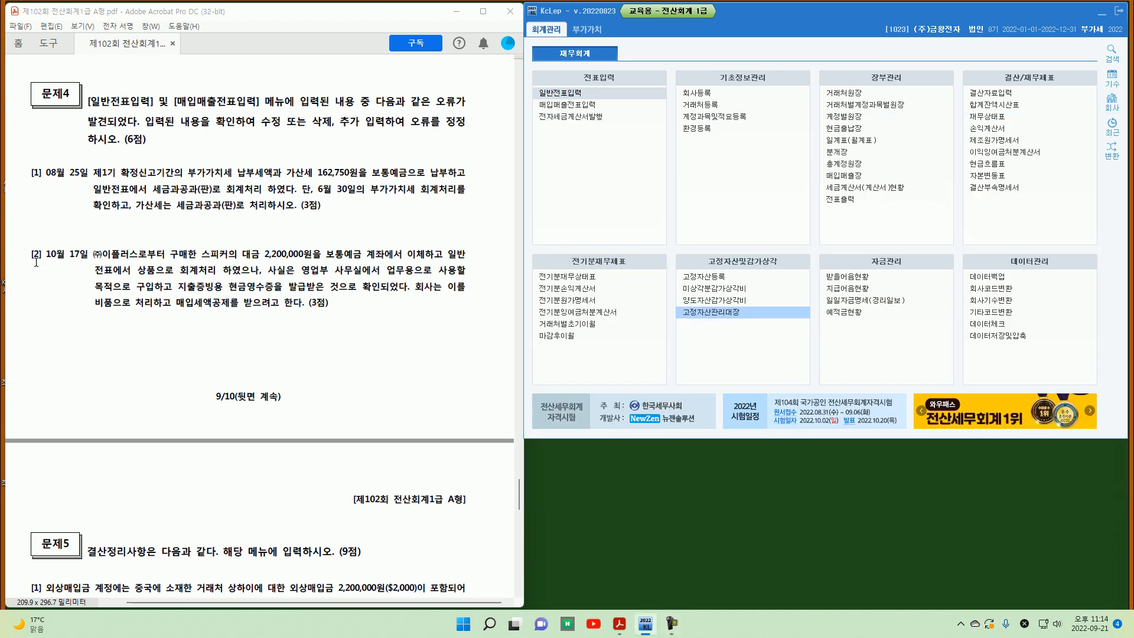
Step: Close the voucher window and study problem 4 [2] about the October 17 speaker purchase
key(ctrl+shift+d)
drag(38, 261, 80, 266)
drag(271, 274, 277, 272)
mouse_move(355, 260)
mouse_down()
mouse_move(322, 258)
mouse_move(440, 257)
mouse_up()
drag(438, 256, 452, 239)
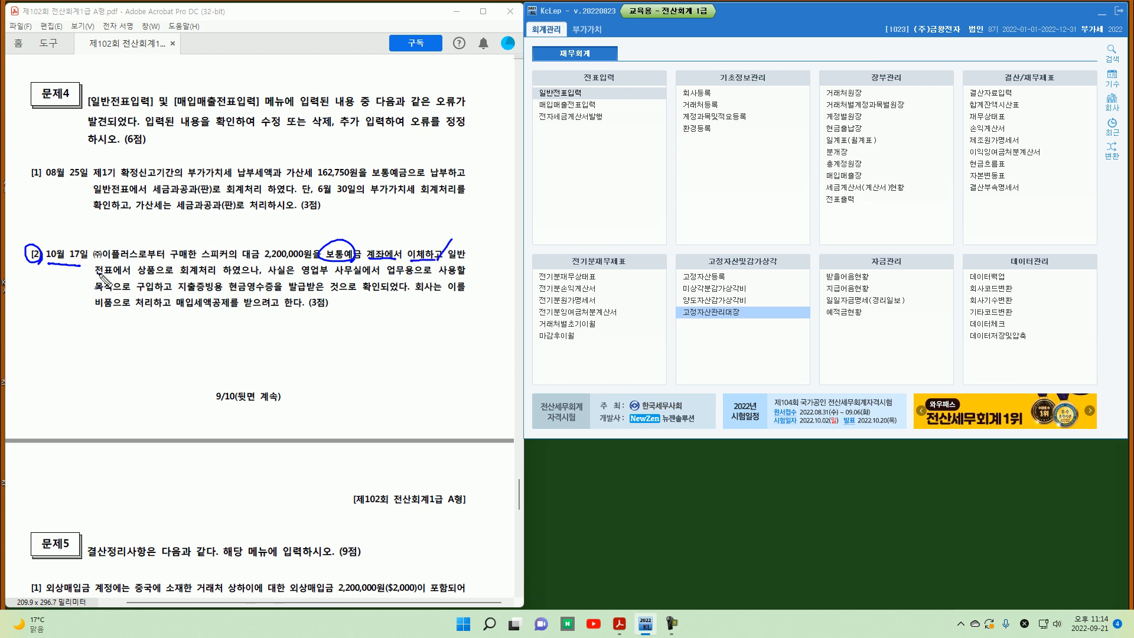
drag(96, 275, 164, 268)
drag(271, 260, 253, 282)
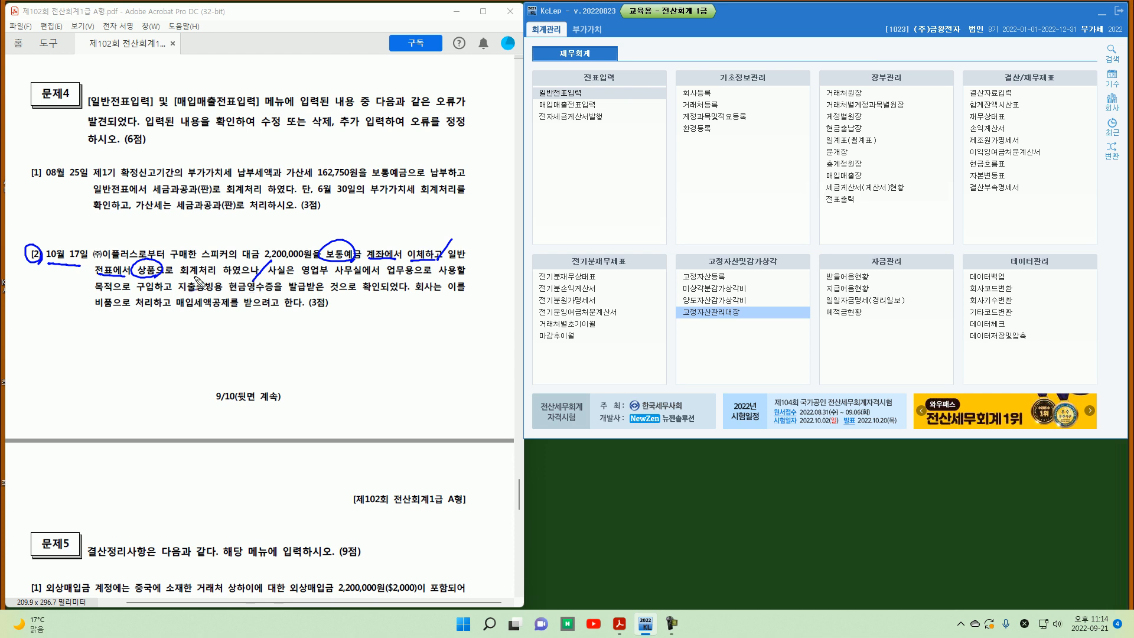
key(Escape)
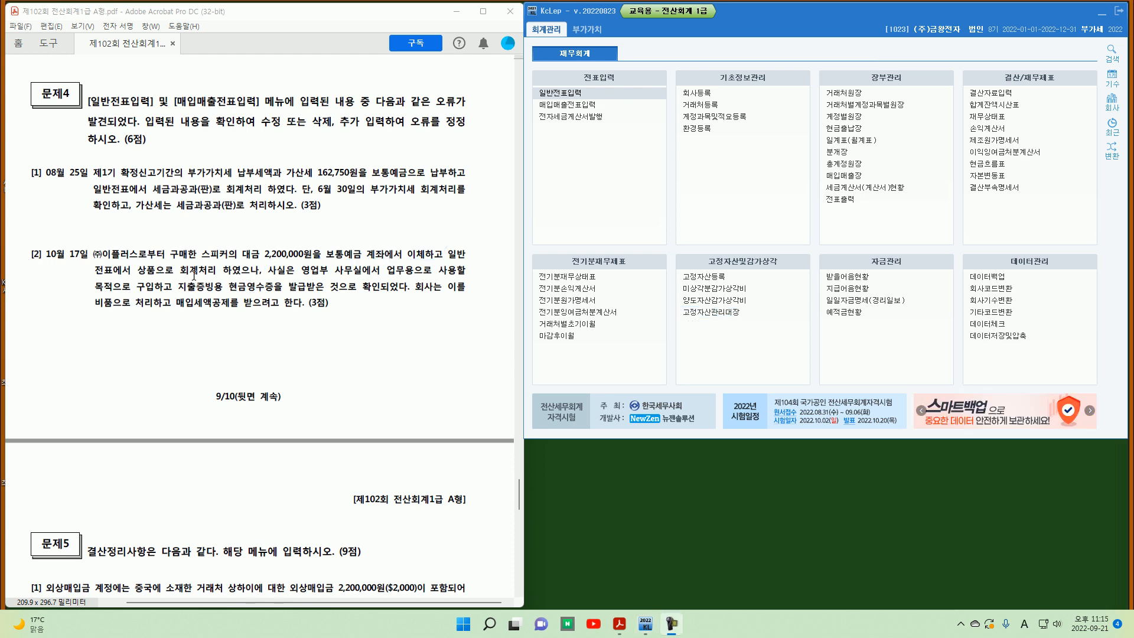
Step: Open general voucher entry for October 17 and review the speaker purchase voucher against the problem
click(546, 93)
text(1017)
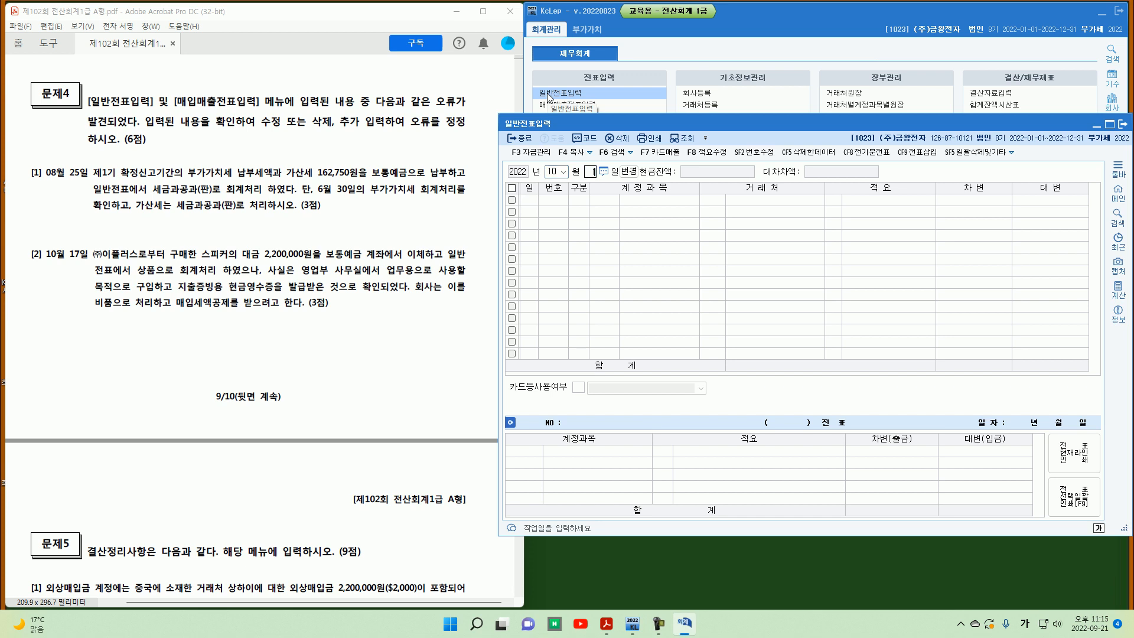
key(Up)
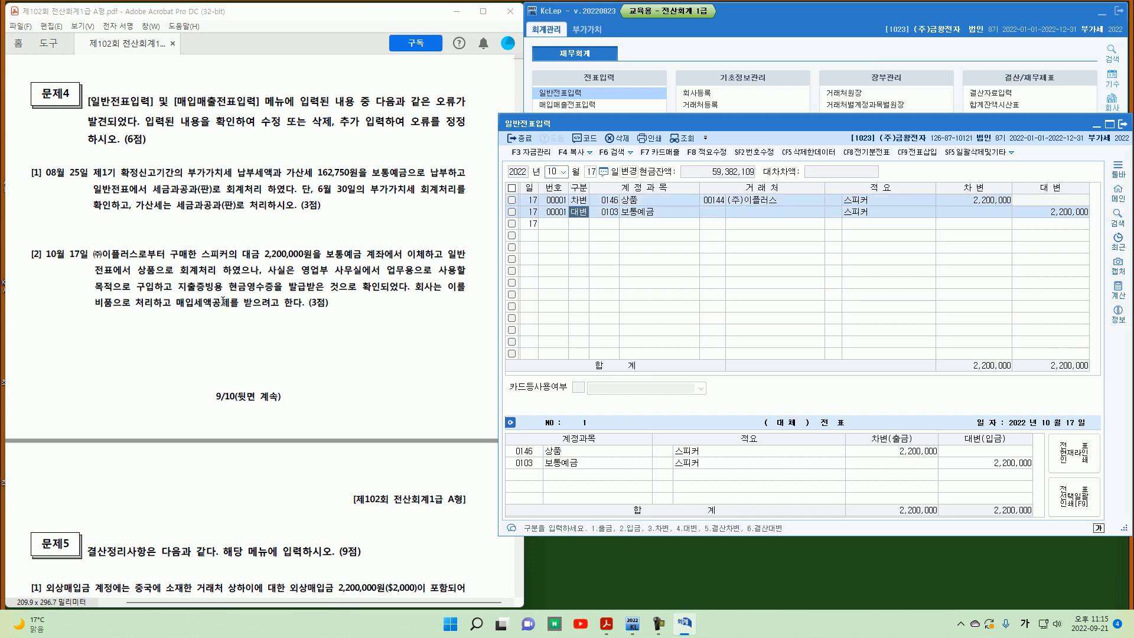
drag(273, 256, 255, 283)
drag(330, 296, 341, 292)
drag(229, 288, 324, 291)
mouse_move(299, 316)
mouse_down()
mouse_move(336, 319)
mouse_move(345, 335)
mouse_up()
mouse_move(121, 292)
mouse_down()
mouse_move(129, 313)
mouse_move(260, 308)
mouse_up()
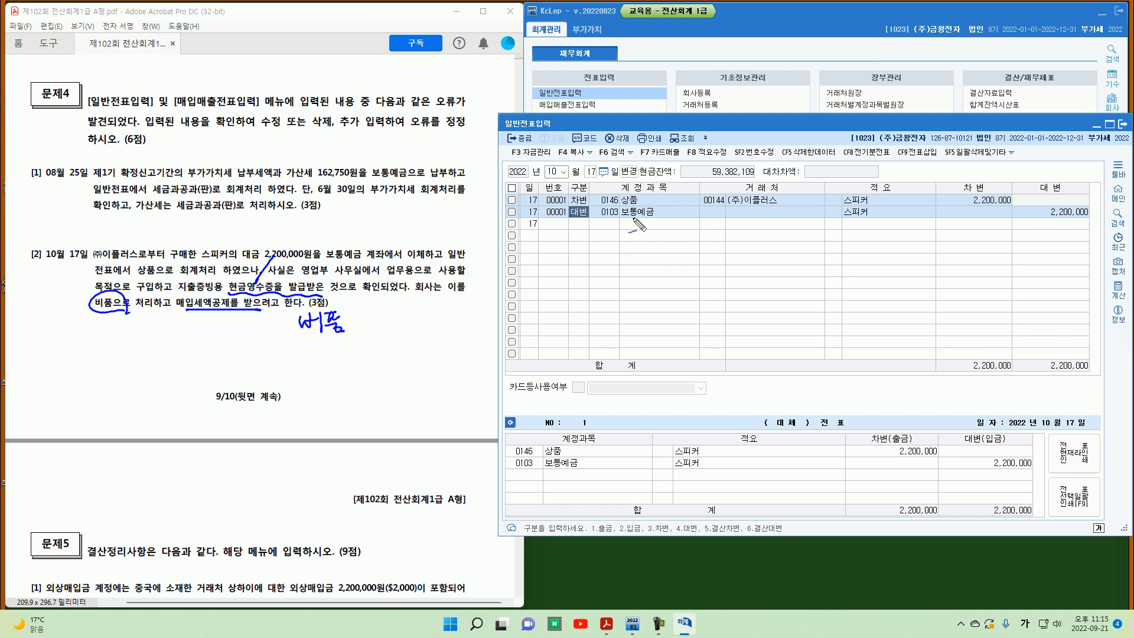
mouse_move(632, 189)
mouse_down()
mouse_move(592, 223)
mouse_move(618, 211)
mouse_move(633, 220)
mouse_up()
key(Escape)
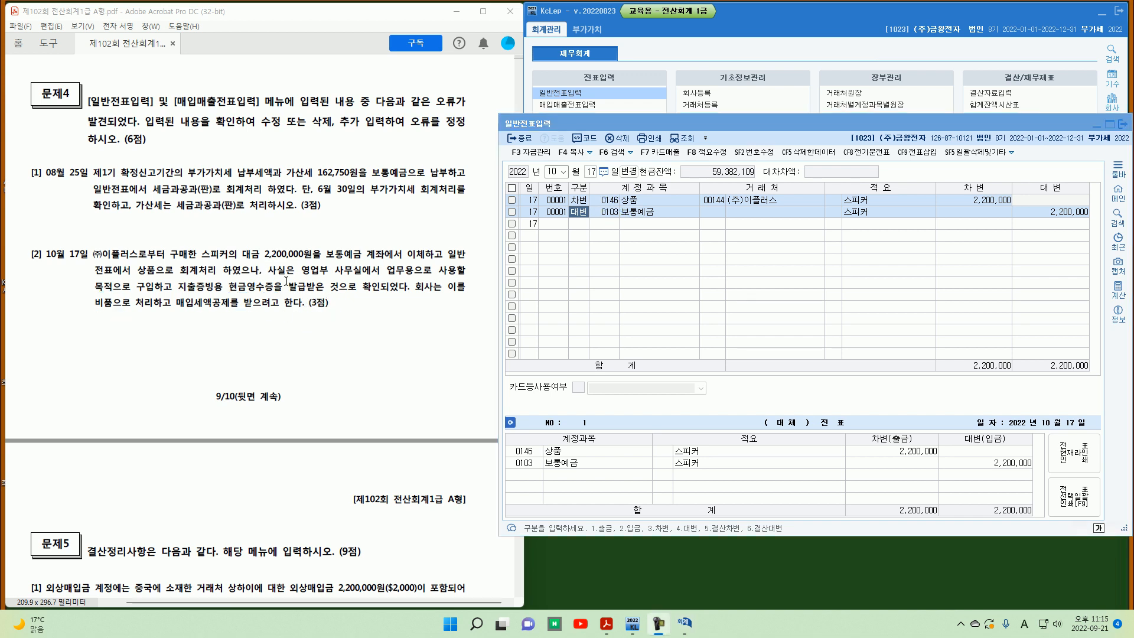
Step: Open purchase-sales voucher entry and start an October 17 purchase line for item 스피커
click(590, 106)
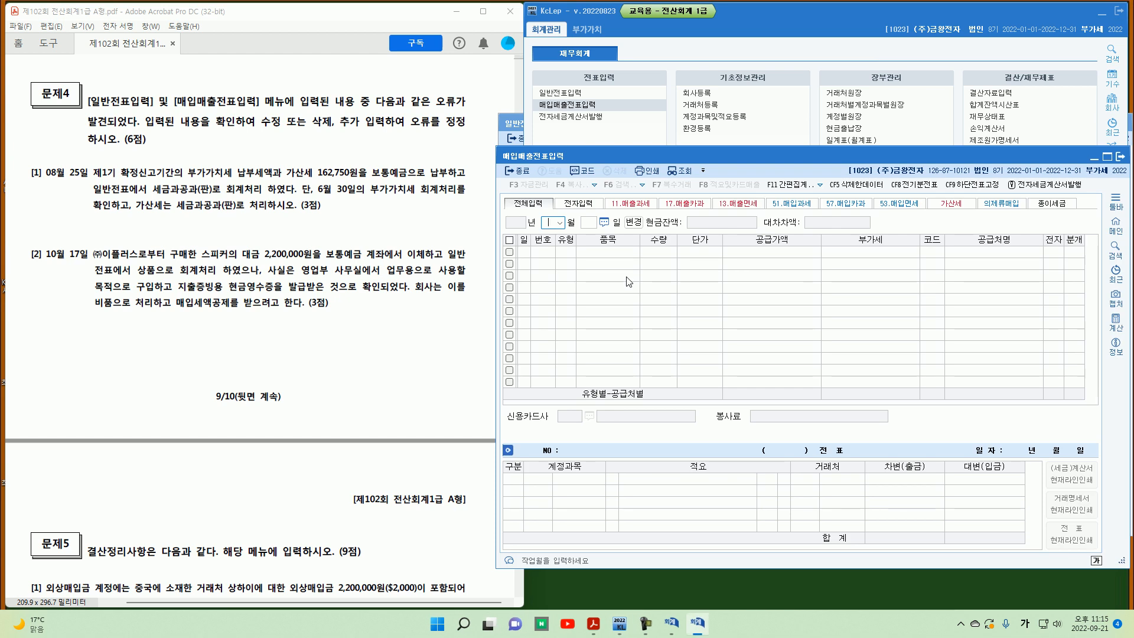
text(10)
key(Return)
text(17)
key(Return)
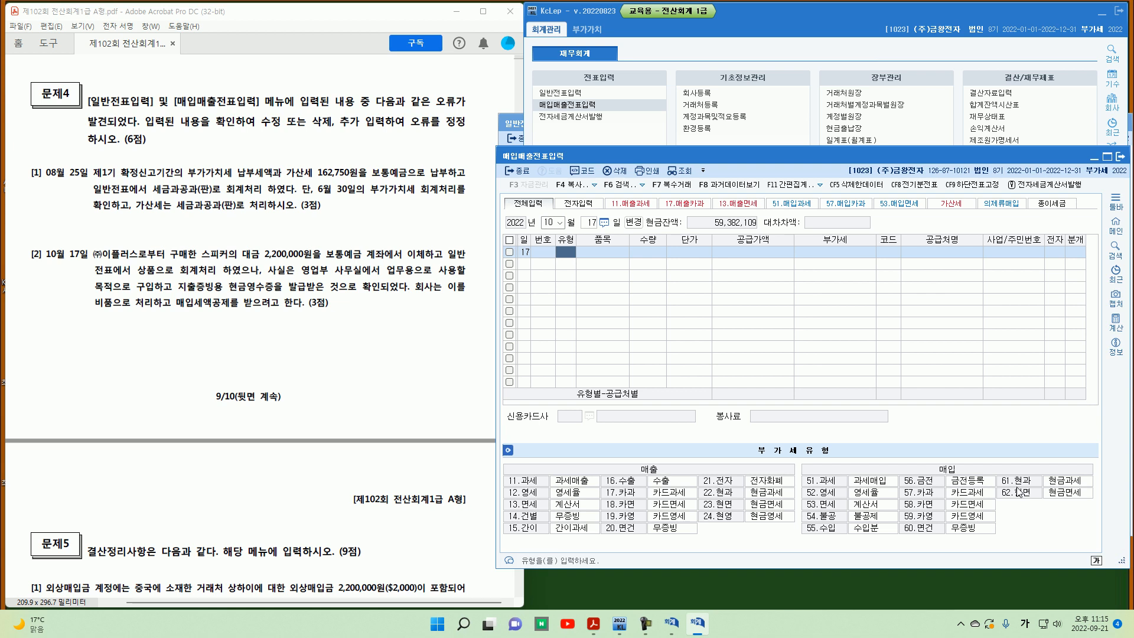
text(51)
key(Return)
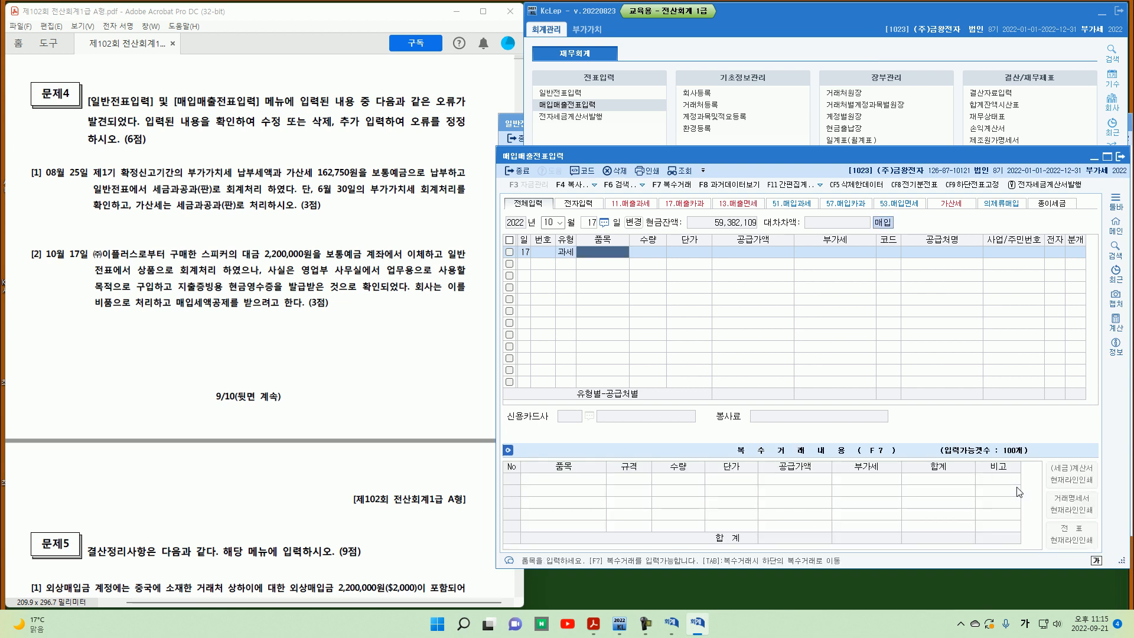
text(스피커)
key(Return)
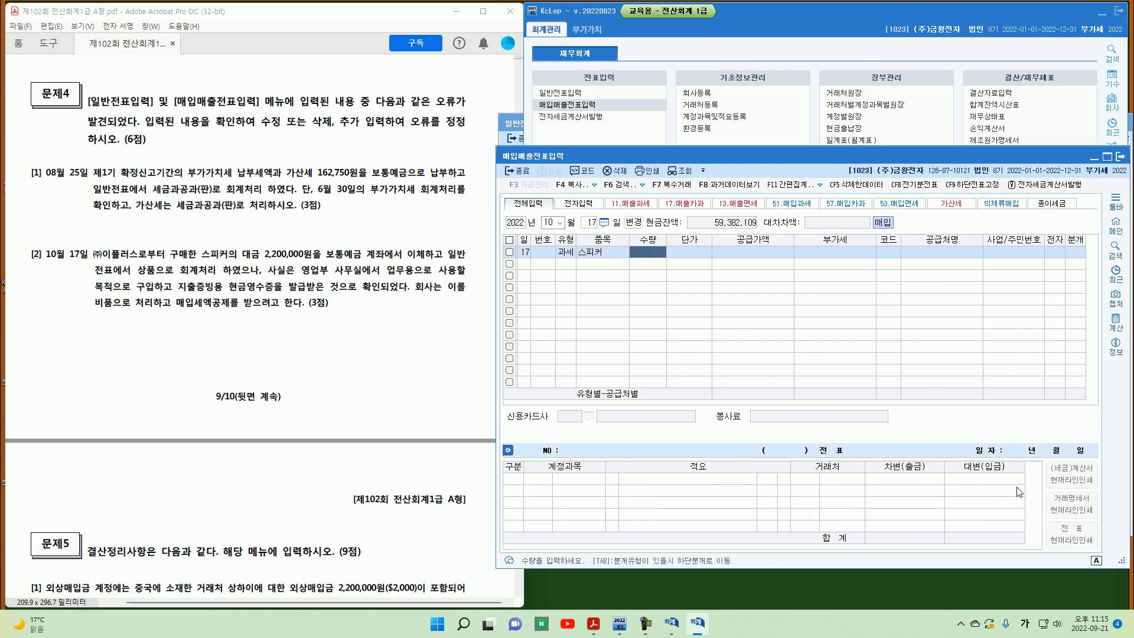
key(Return)
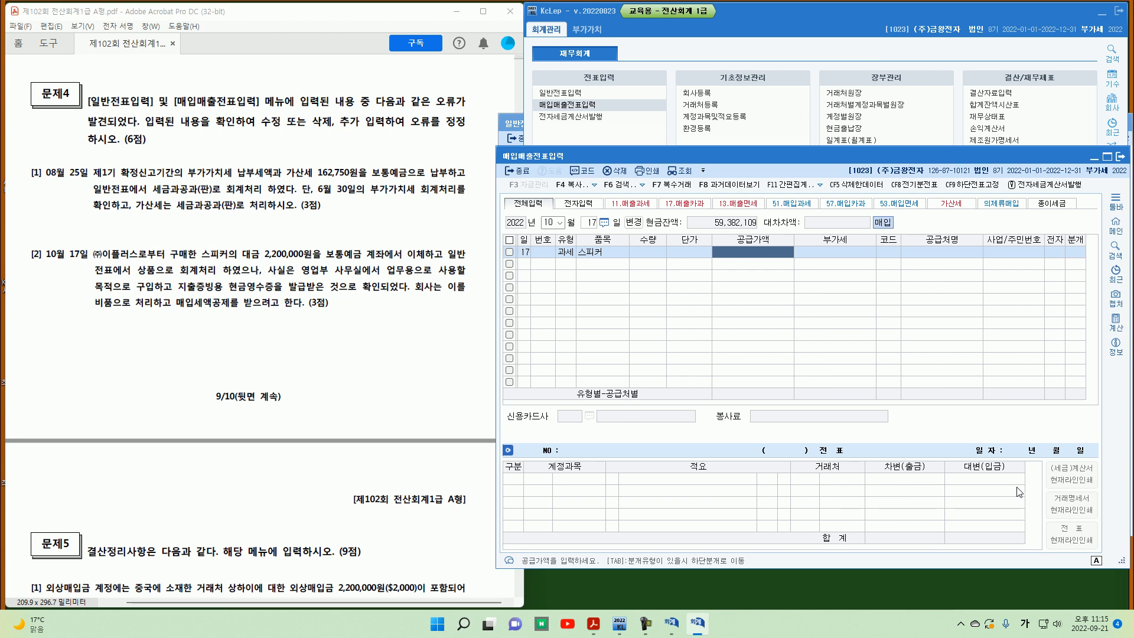
Step: Set the purchase type to 61 현과 with supply value 2,000,000 and VAT 200,000
text(2,200,000)
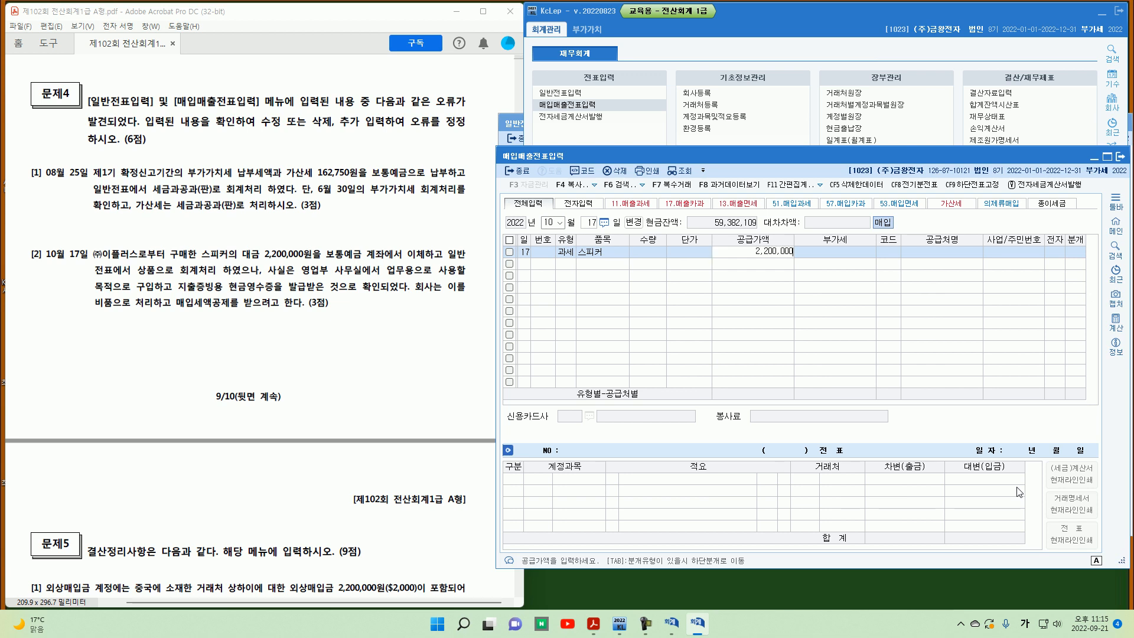
key(Return)
key(Left)
key(Left)
key(Left)
key(Left)
key(Left)
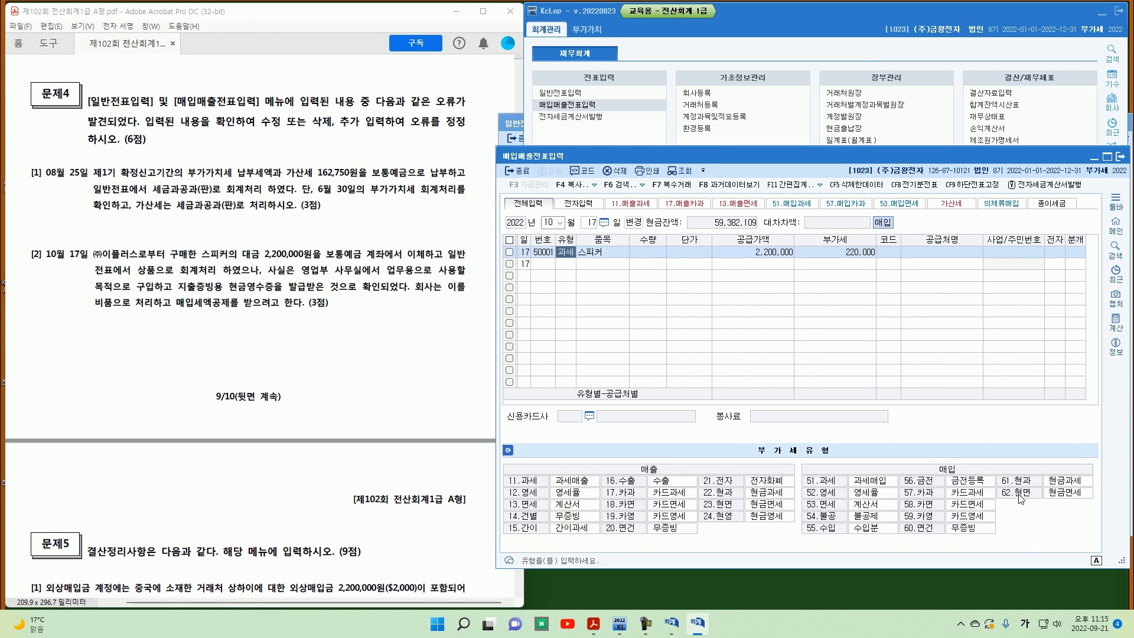
text(61)
key(Return)
key(Return)
key(Return)
key(Return)
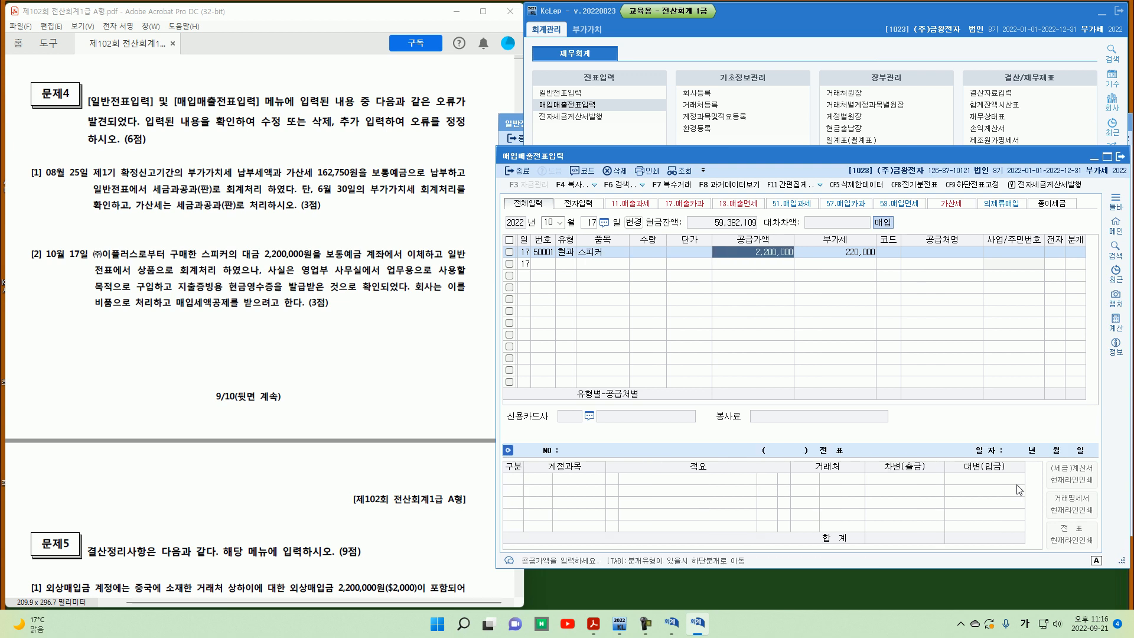
text(2,000,000)
key(Return)
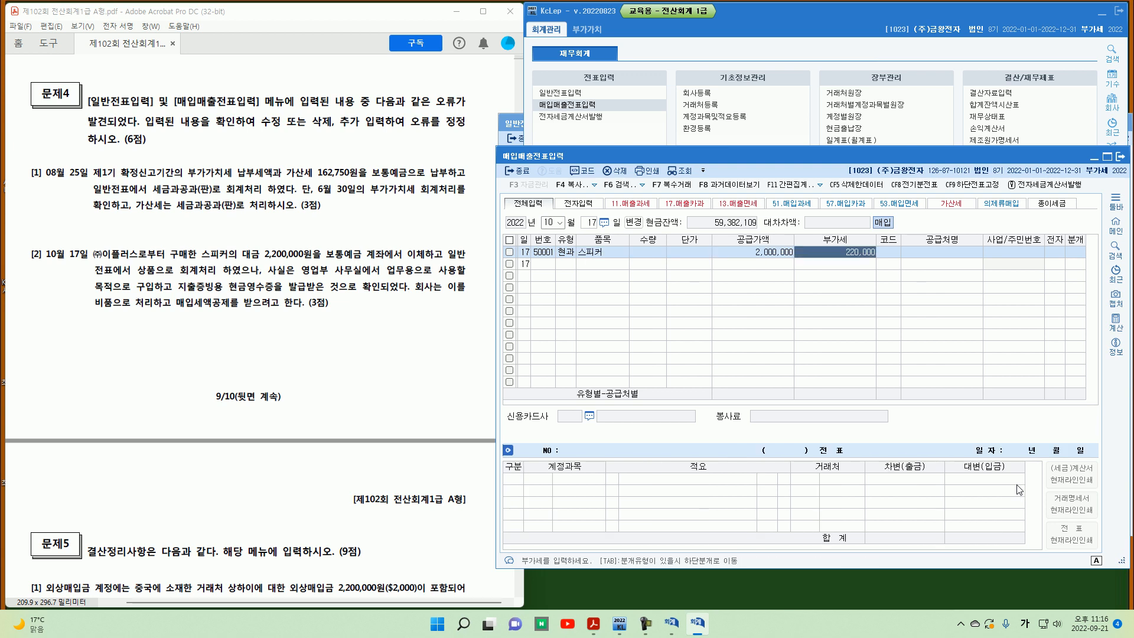
text(200000)
key(Return)
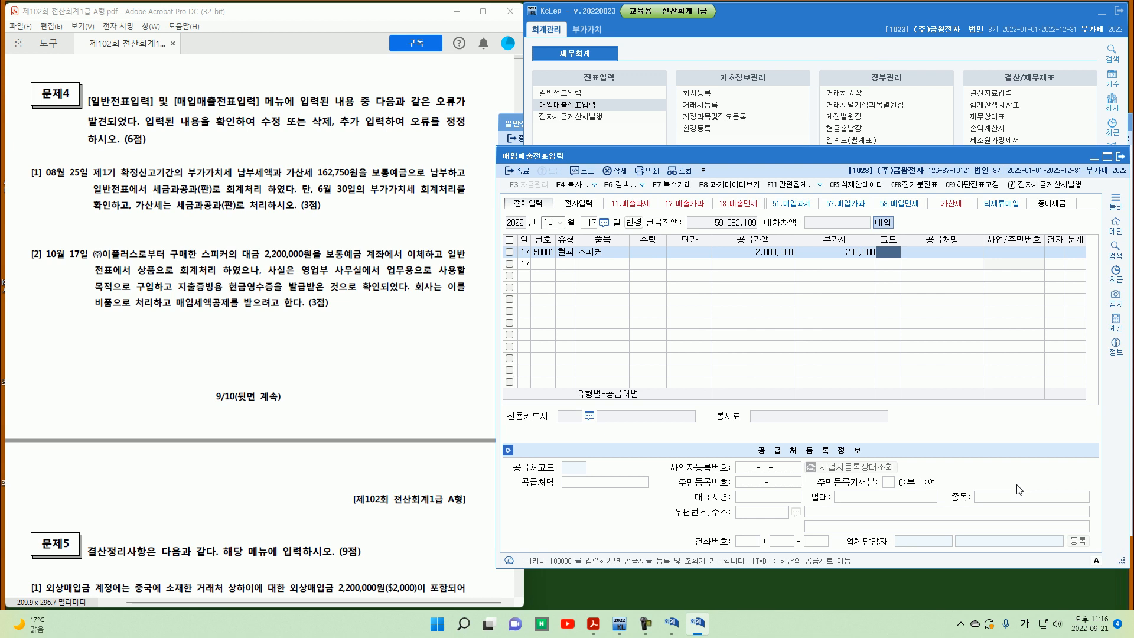
Step: Select supplier (주)이플러스, choose mixed journalization, and set the debit account to 0212 비품
text(이)
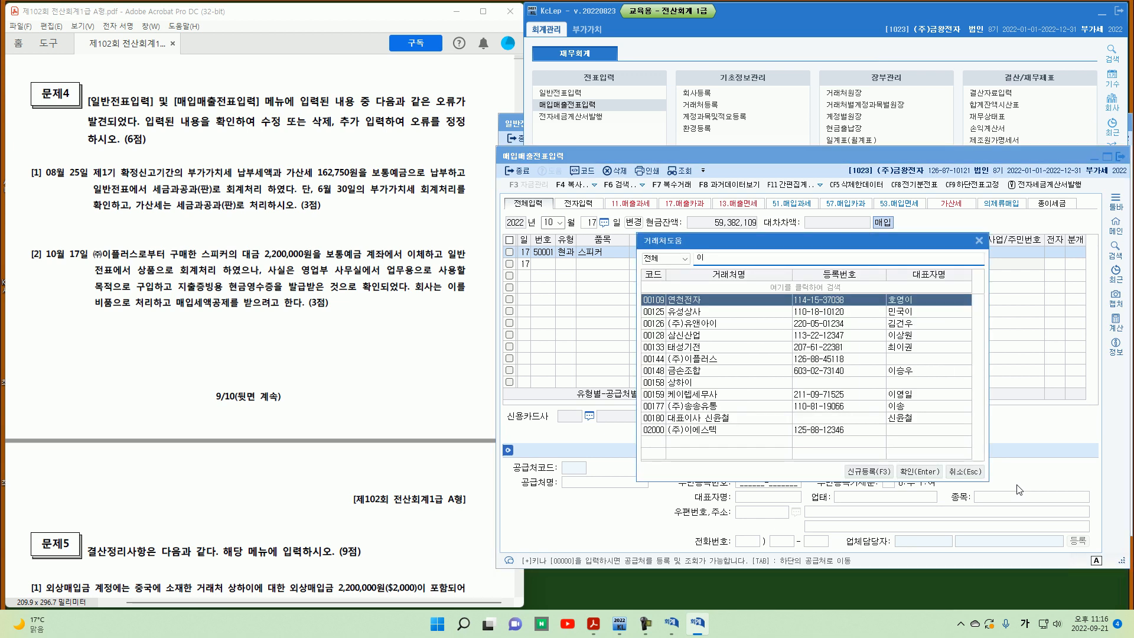
text(플)
key(Return)
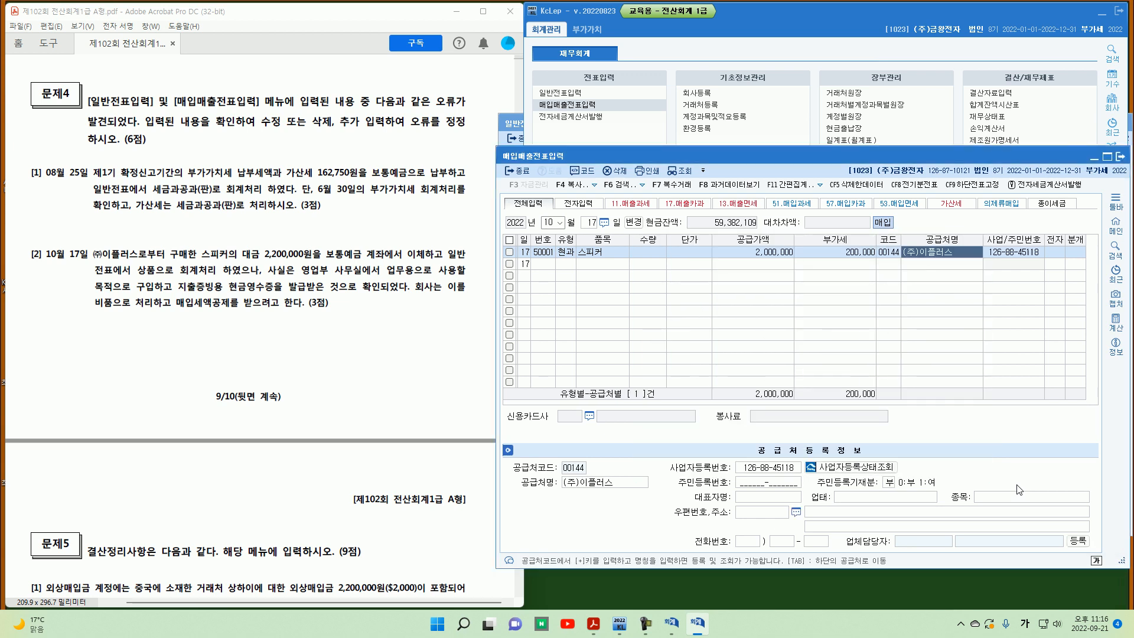
key(Return)
text(3)
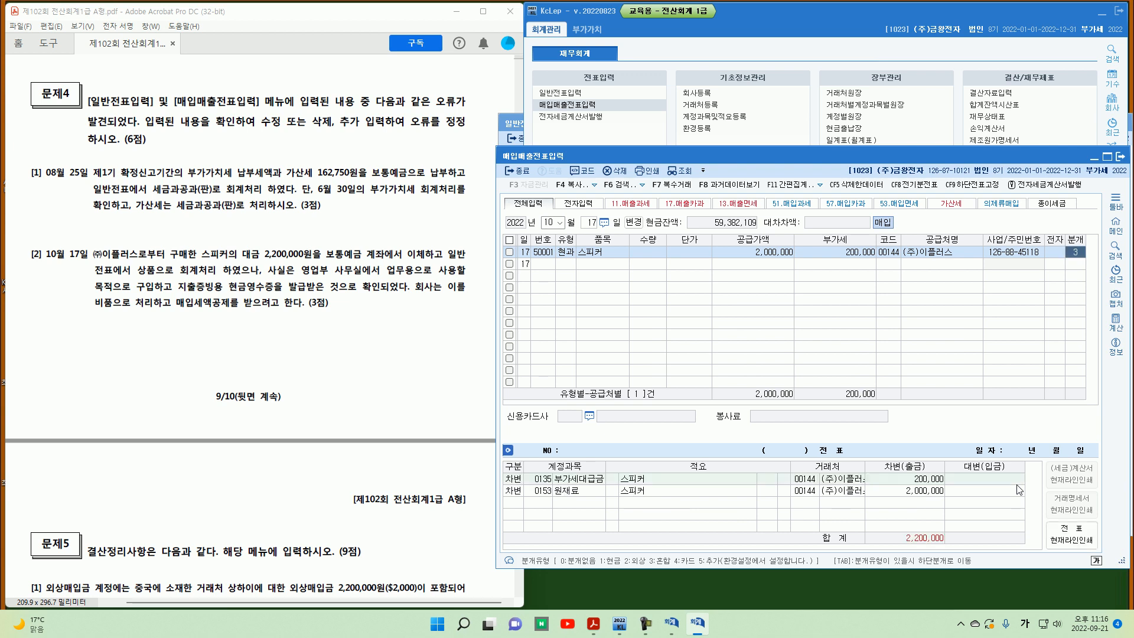
text(212)
key(Return)
key(Return)
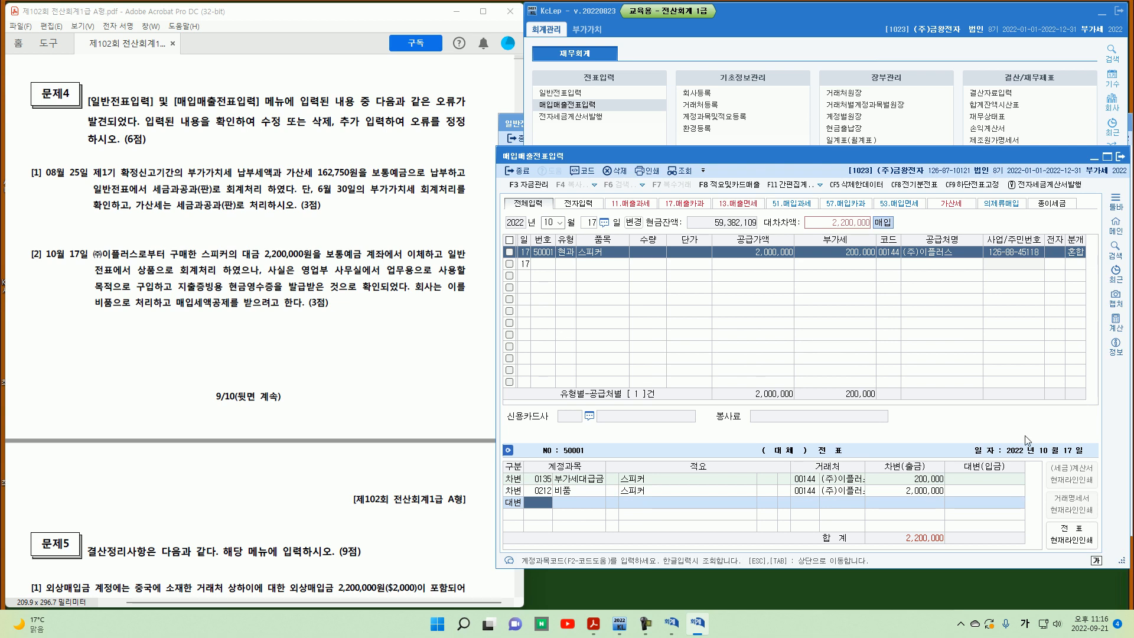
Step: Add the credit line 0103 보통예금 to the October 17 purchase voucher
click(517, 127)
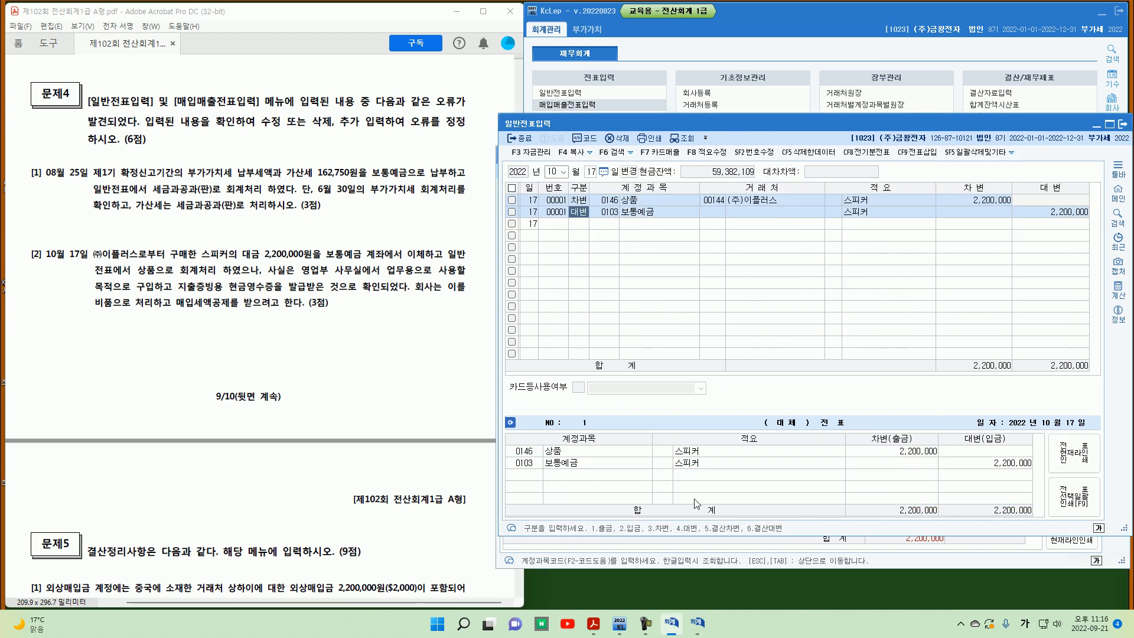
click(697, 623)
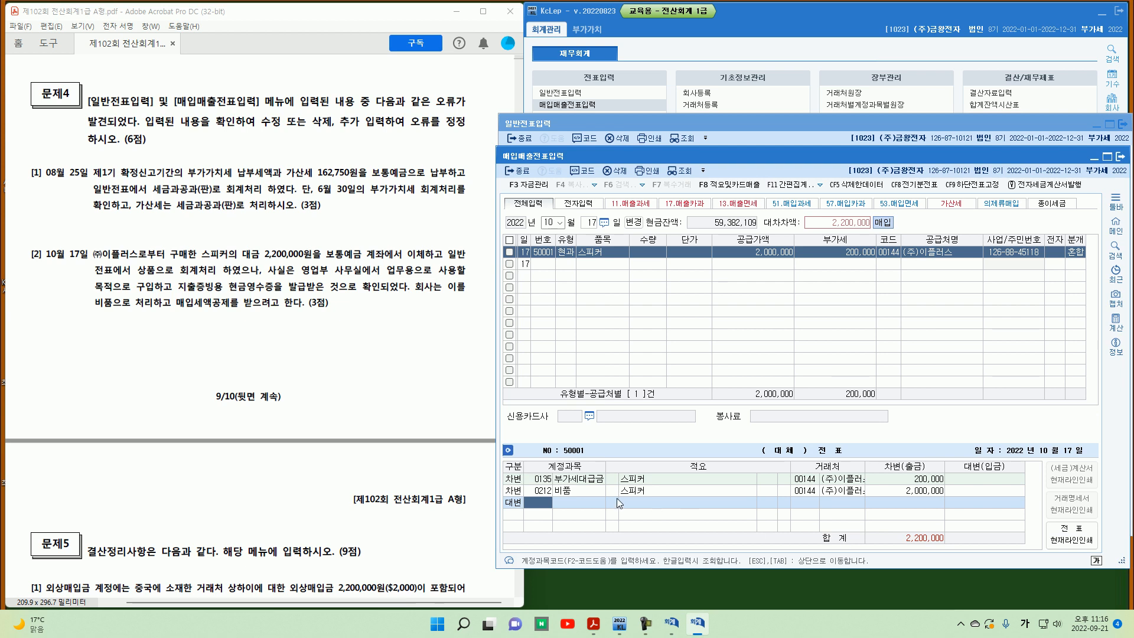
text(103)
key(Return)
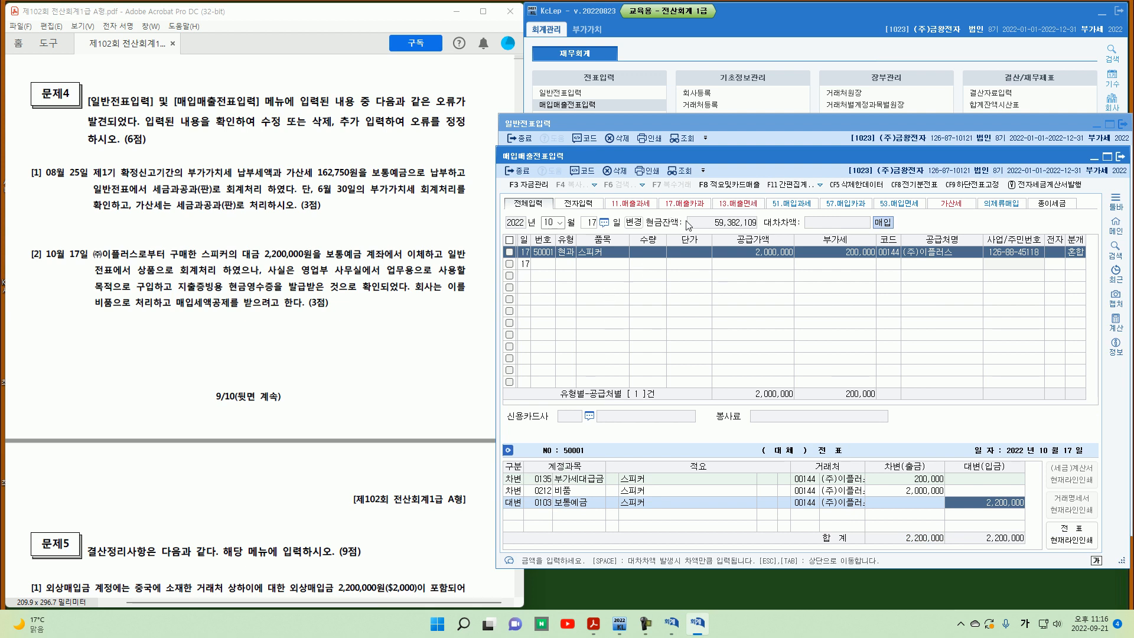
Step: Delete the original October 17 general voucher for the speaker and close the window
click(722, 122)
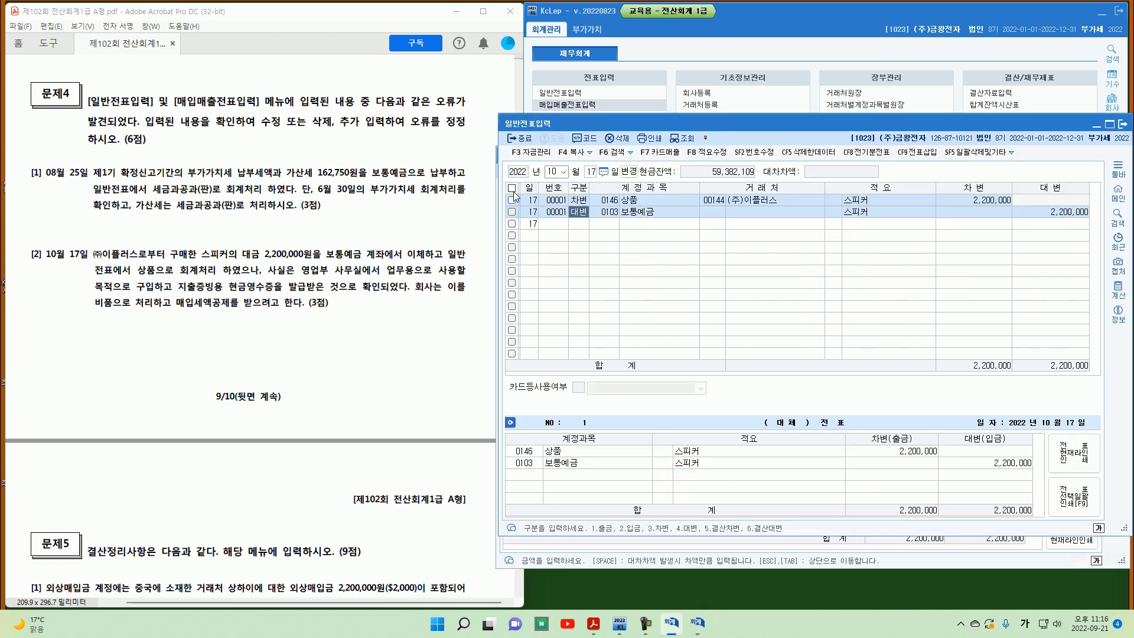
click(512, 187)
click(617, 137)
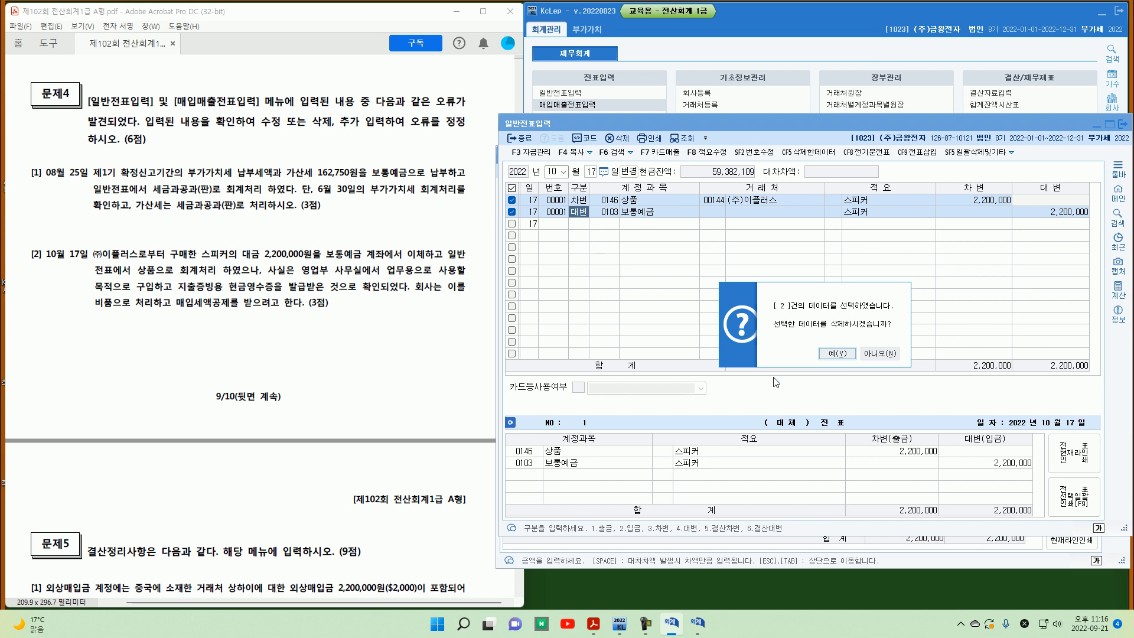
click(837, 353)
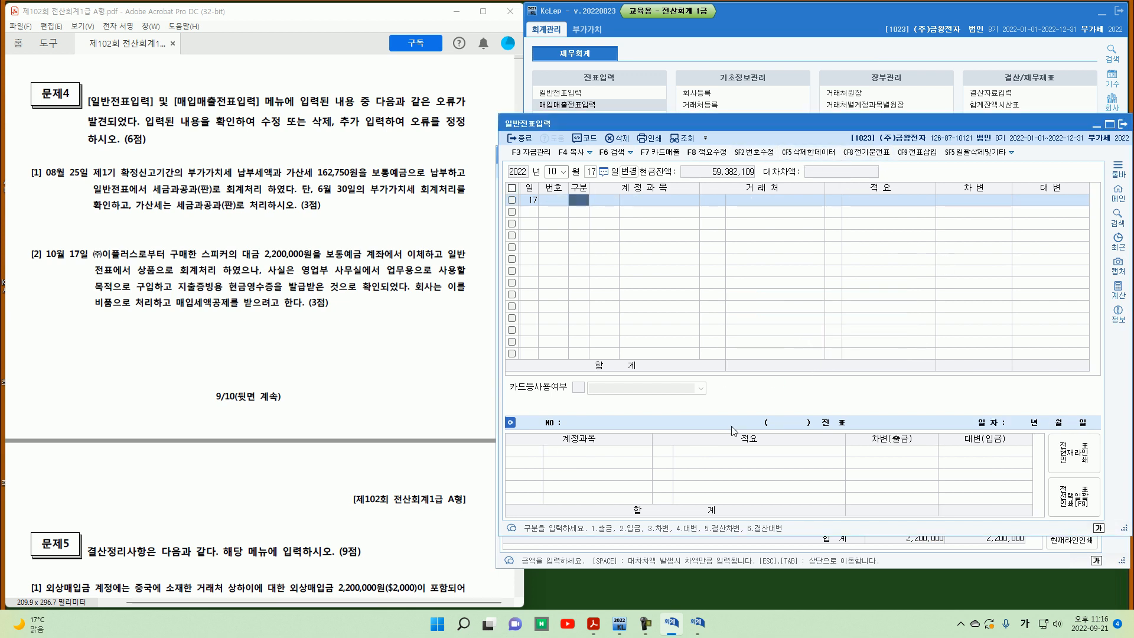
click(893, 554)
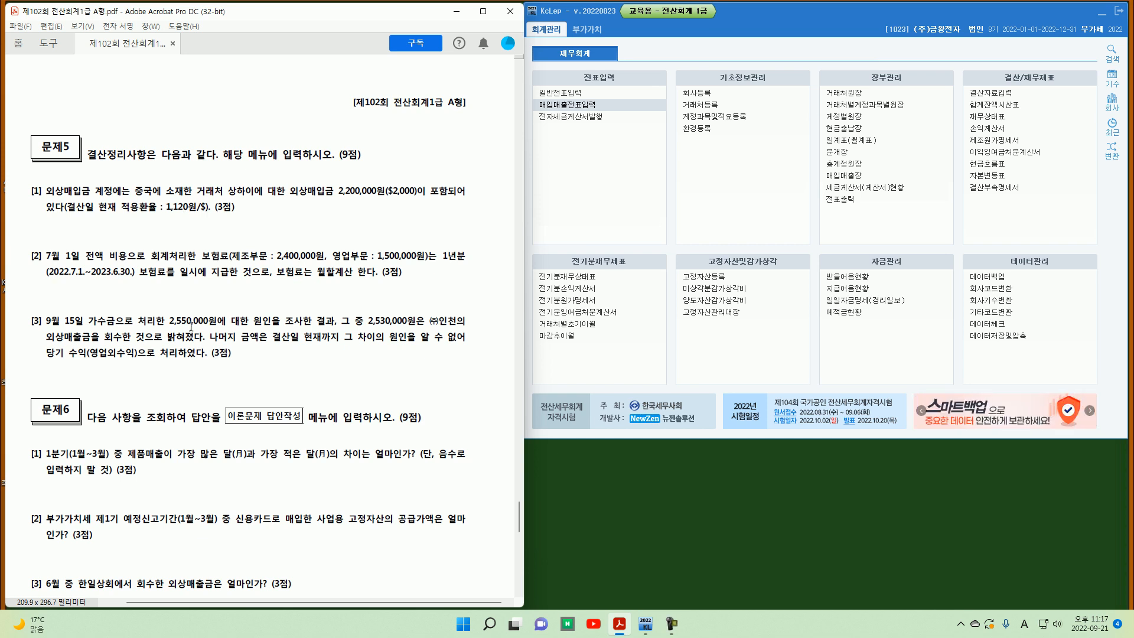
Step: Open general voucher entry and study problem 5 item [1] on the foreign-currency accounts payable
click(567, 94)
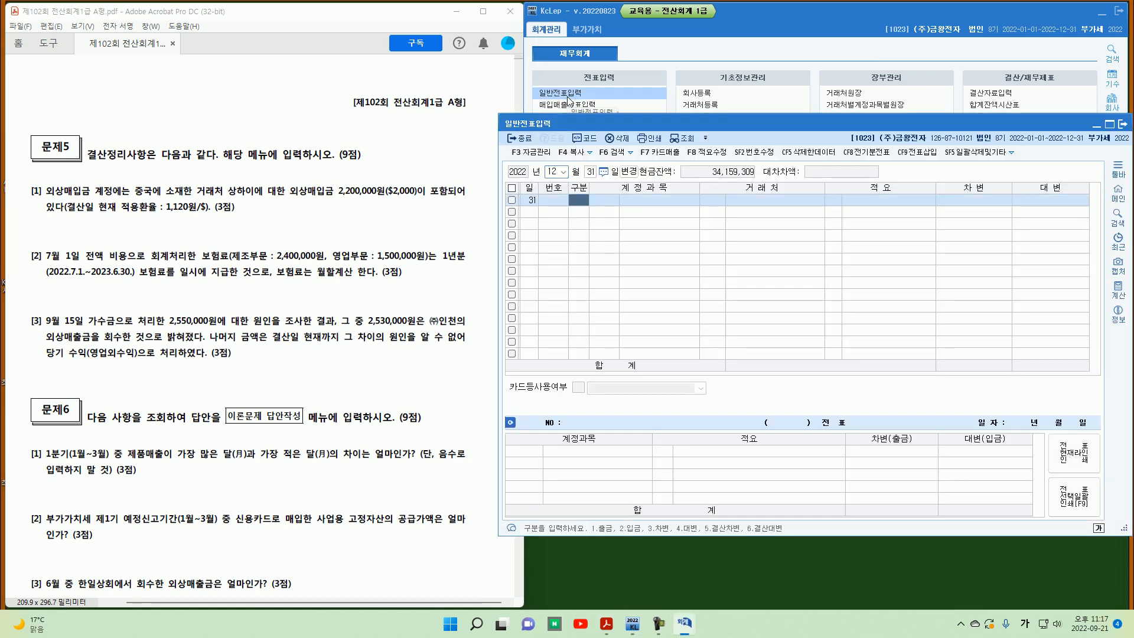
mouse_move(41, 194)
mouse_down()
mouse_move(23, 198)
mouse_move(42, 197)
mouse_up()
mouse_move(301, 205)
mouse_down()
mouse_move(422, 204)
mouse_move(390, 190)
mouse_move(414, 199)
mouse_up()
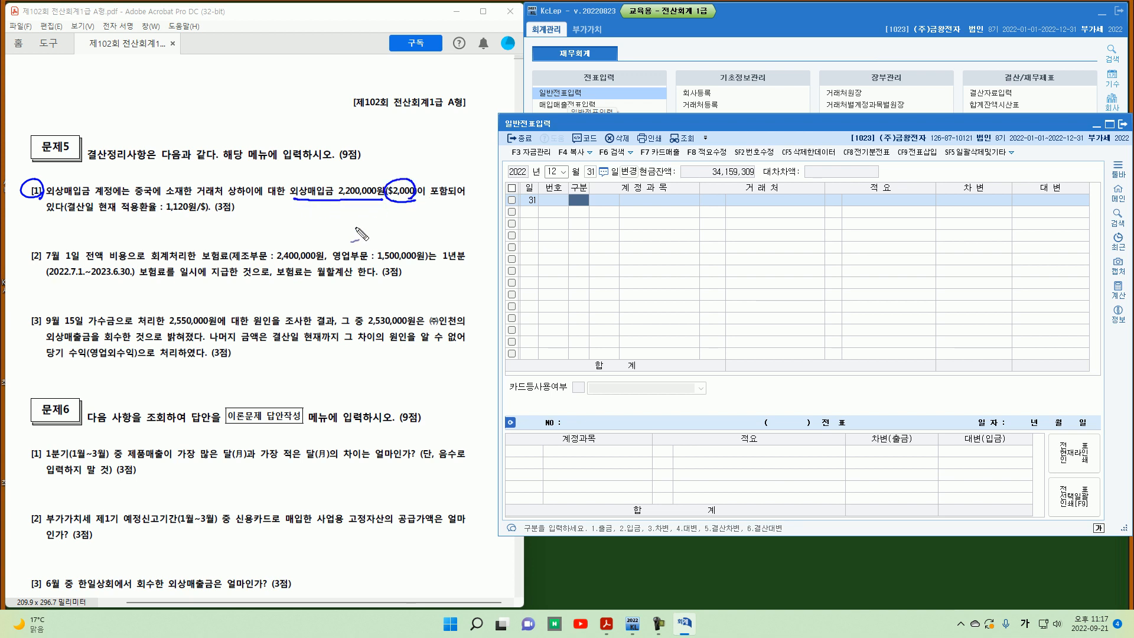
drag(161, 216, 196, 216)
drag(268, 214, 299, 221)
click(285, 221)
mouse_move(301, 213)
mouse_down()
mouse_move(366, 219)
mouse_move(342, 233)
mouse_up()
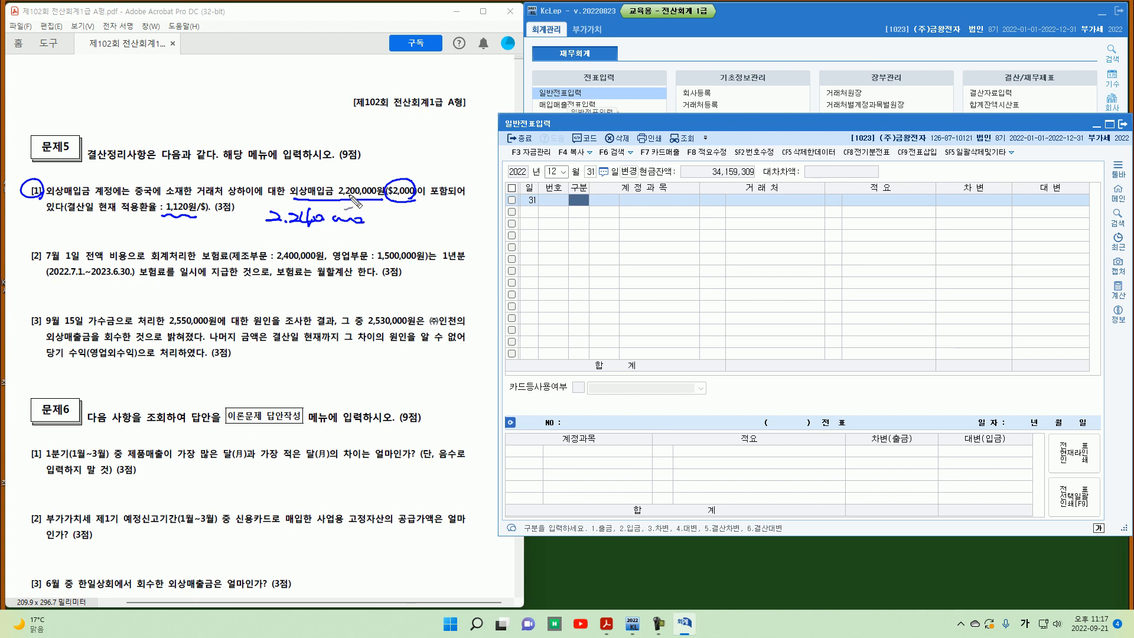
drag(308, 197, 275, 175)
drag(282, 166, 285, 178)
drag(280, 178, 290, 182)
drag(287, 176, 296, 184)
drag(299, 168, 298, 185)
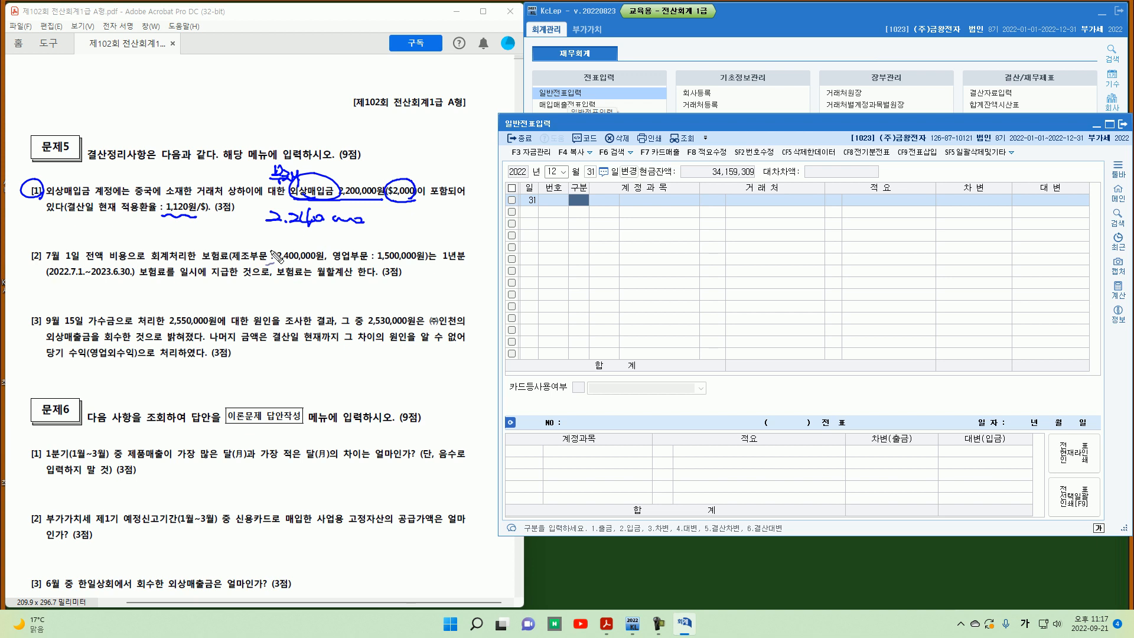
key(Escape)
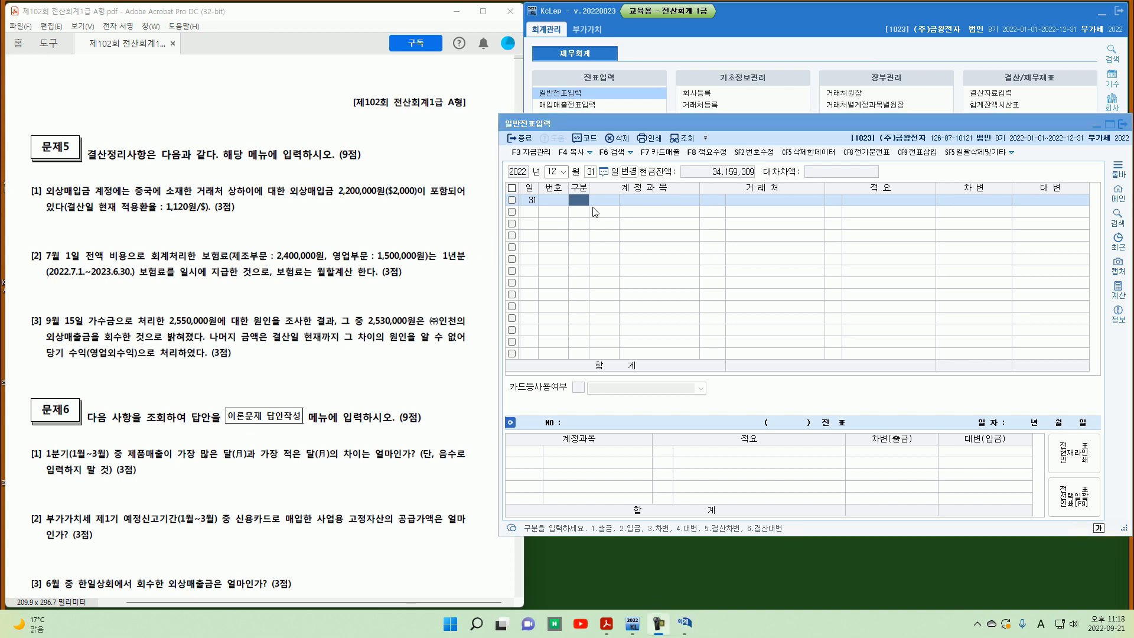
Step: On December 31, credit 0251 외상매입금 for supplier 상하이 by 40,000
click(583, 197)
text(4)
key(Return)
text(251)
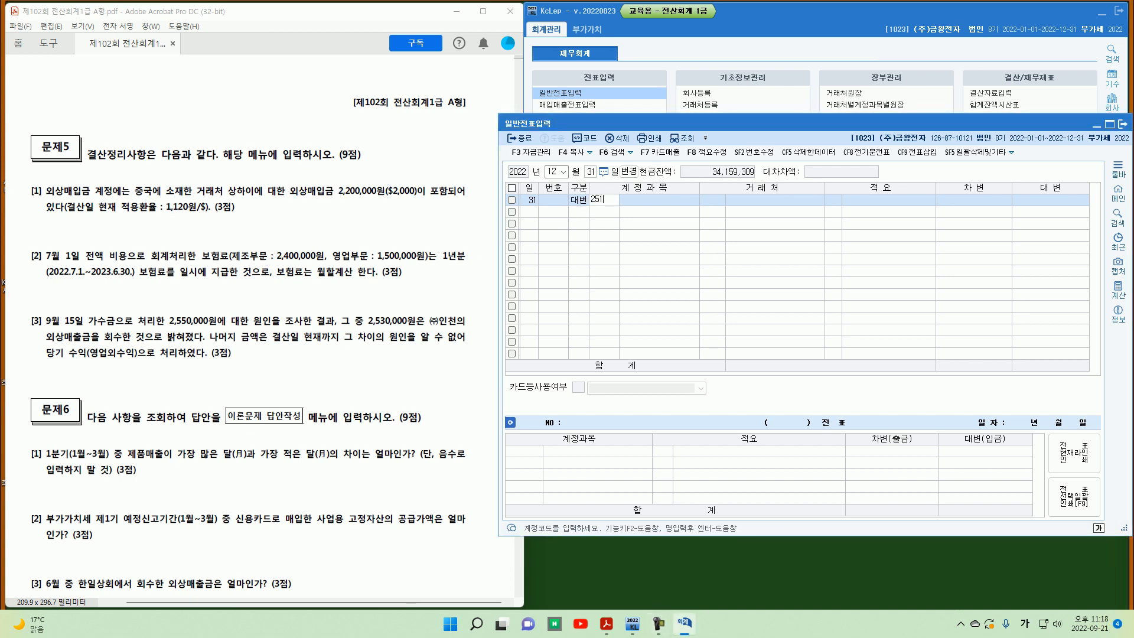
key(Return)
text(상하)
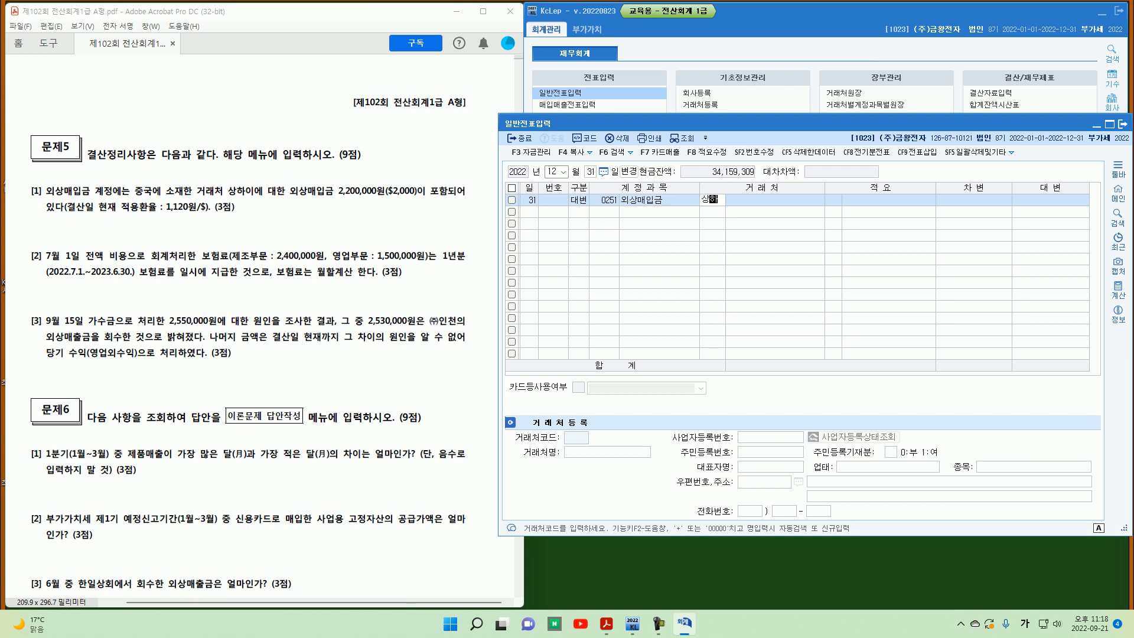
key(Return)
key(Return)
key(Return)
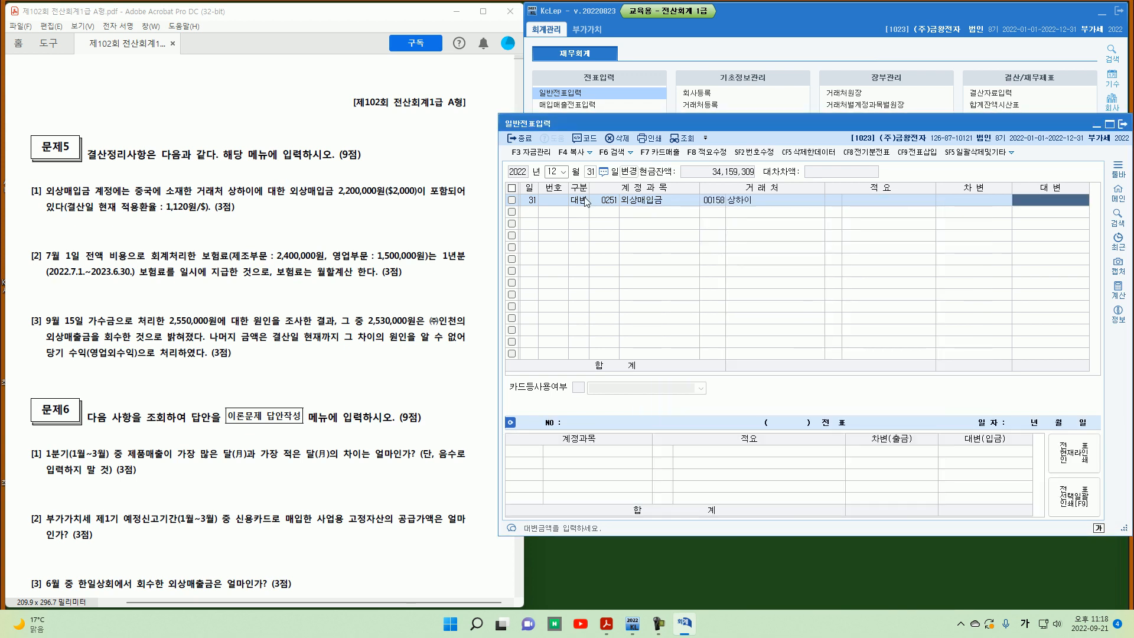
text(400000)
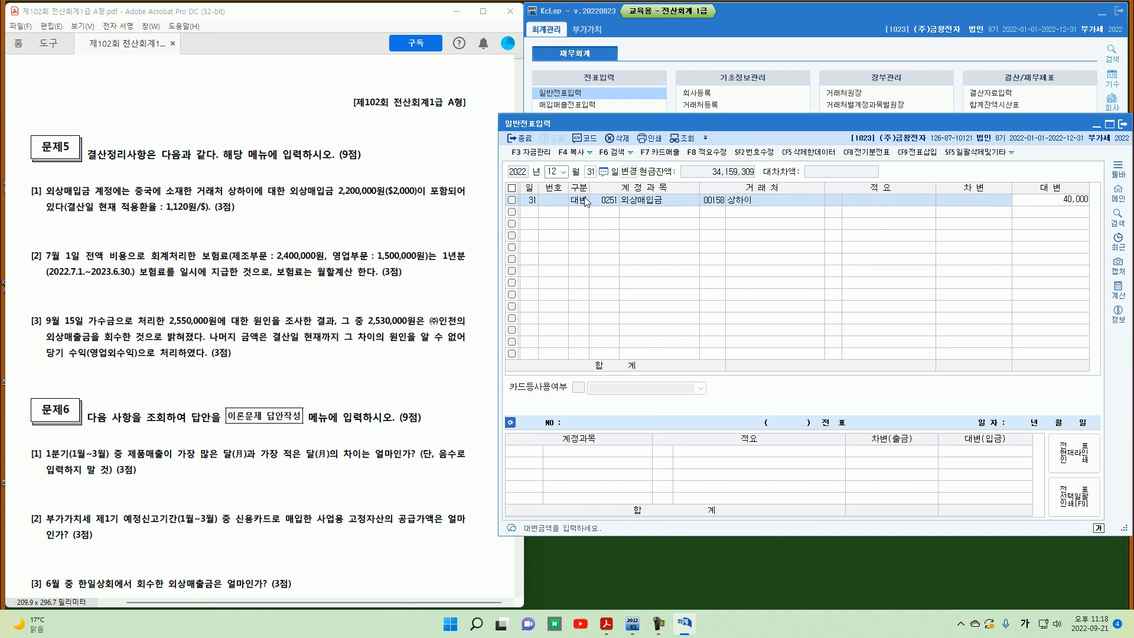
key(Return)
Step: Debit 0955 외화환산손실 40,000 to balance the foreign currency voucher
text(3)
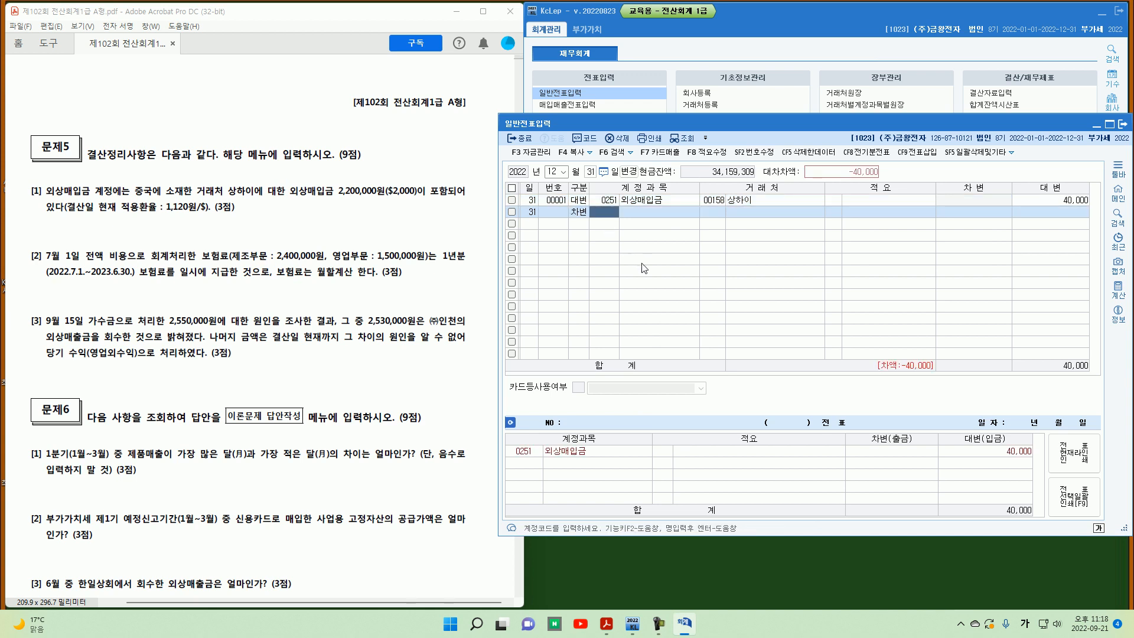
text(외화환)
key(Return)
key(Down)
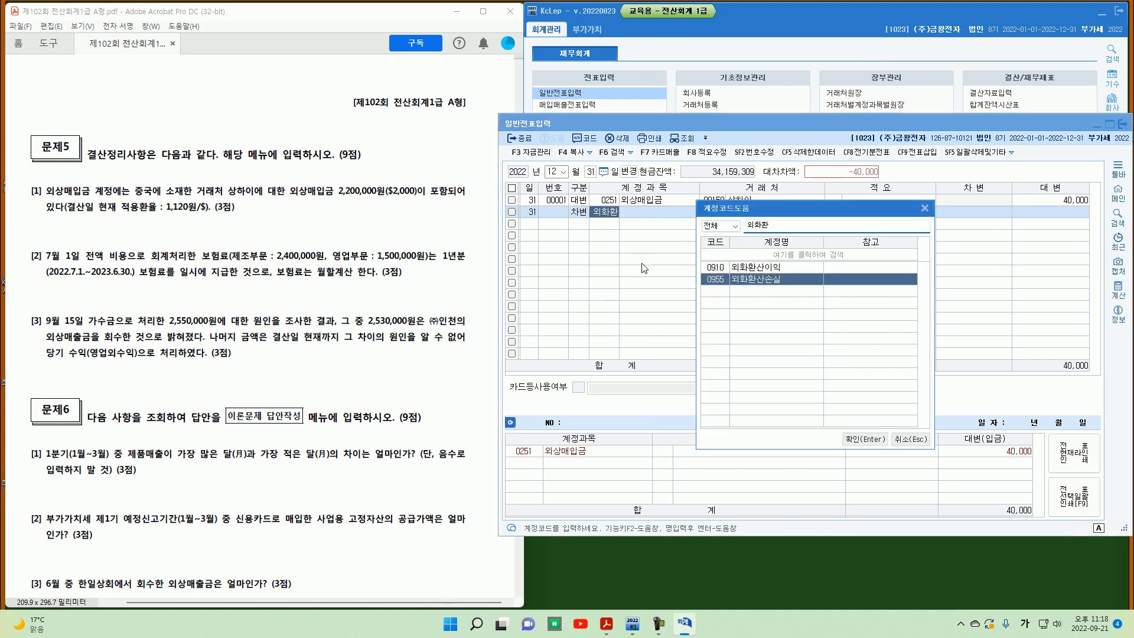
key(Return)
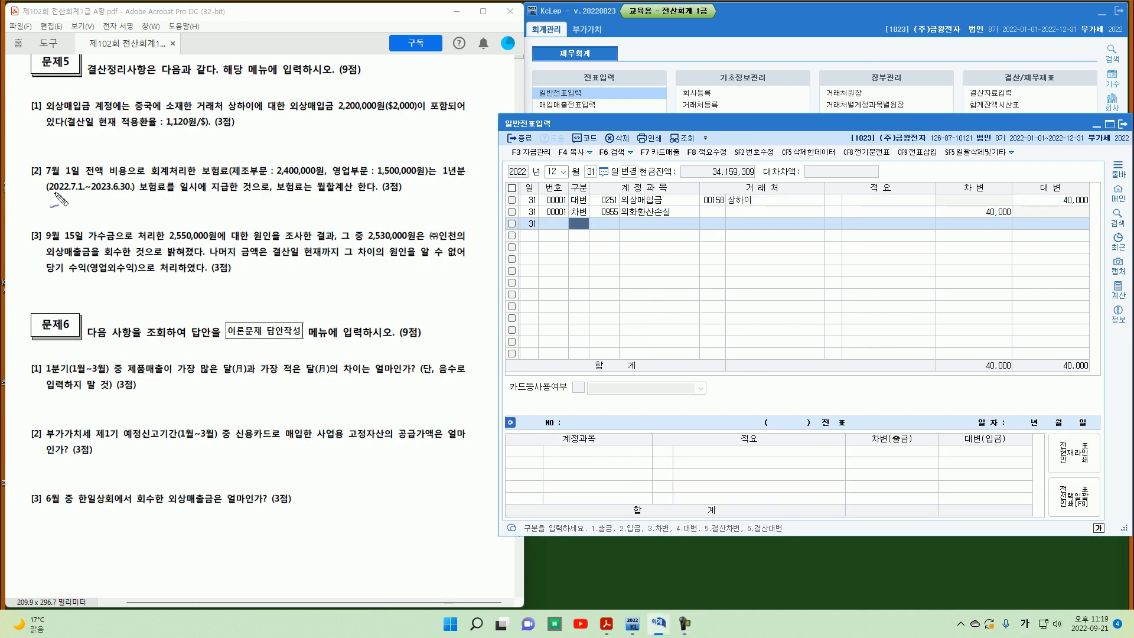
Step: Study problem 5 item [2] on the prepaid insurance premiums
drag(37, 176, 80, 176)
drag(199, 176, 230, 176)
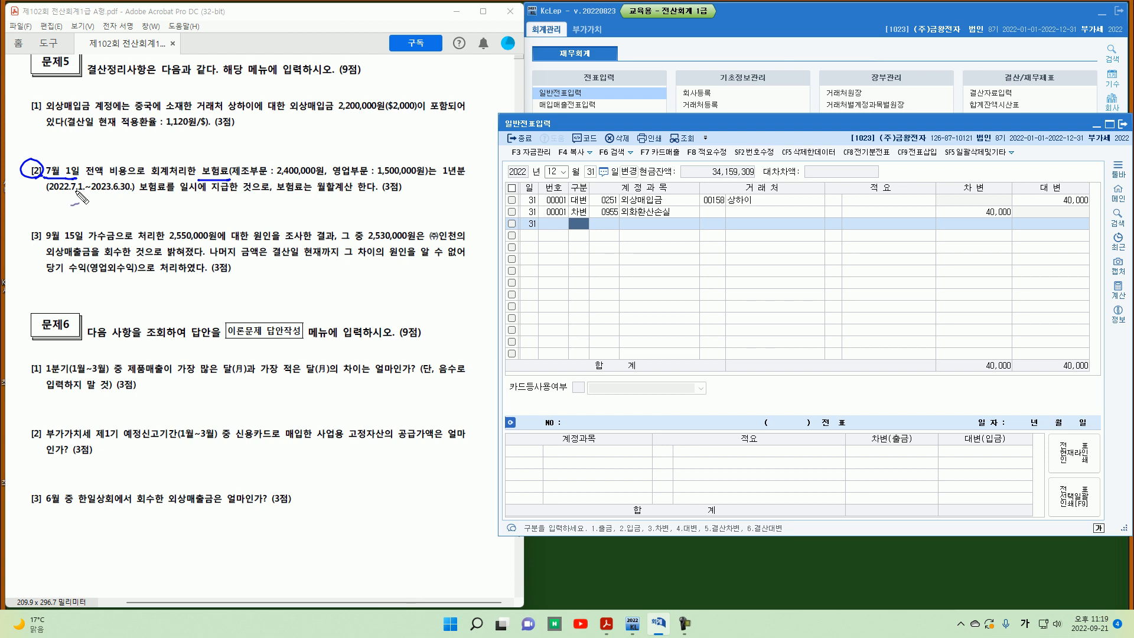
mouse_move(60, 198)
mouse_down()
mouse_move(81, 191)
mouse_move(81, 209)
mouse_up()
mouse_move(126, 161)
mouse_down()
mouse_move(106, 173)
mouse_move(127, 159)
mouse_up()
drag(111, 197, 106, 207)
click(116, 208)
drag(274, 176, 325, 176)
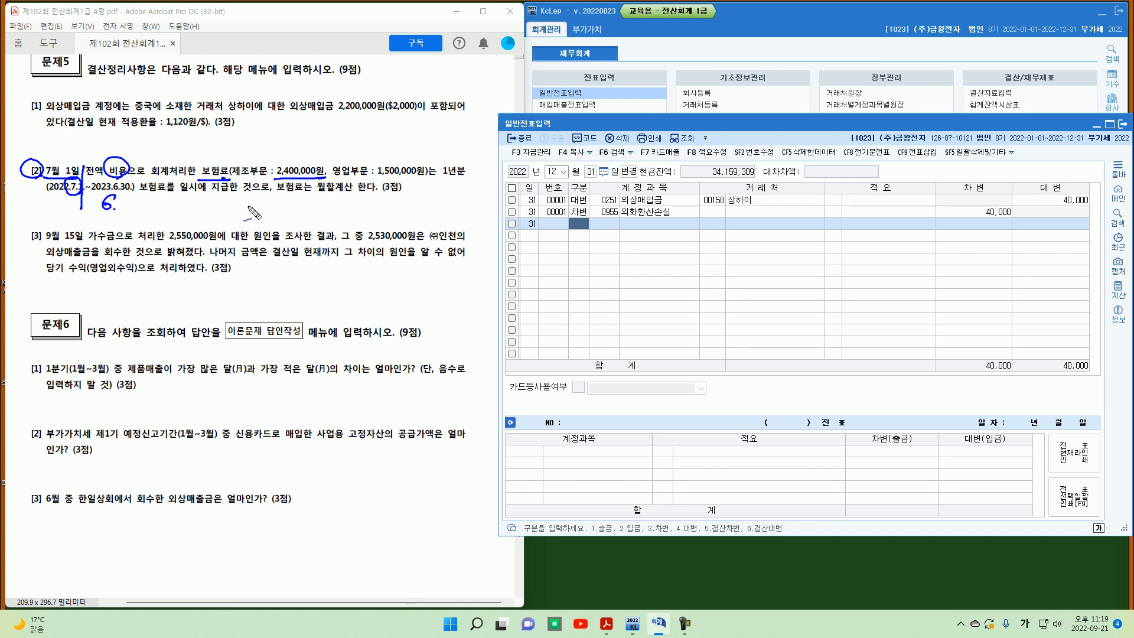
mouse_move(162, 200)
mouse_down()
mouse_move(372, 208)
mouse_move(413, 202)
mouse_move(433, 178)
mouse_up()
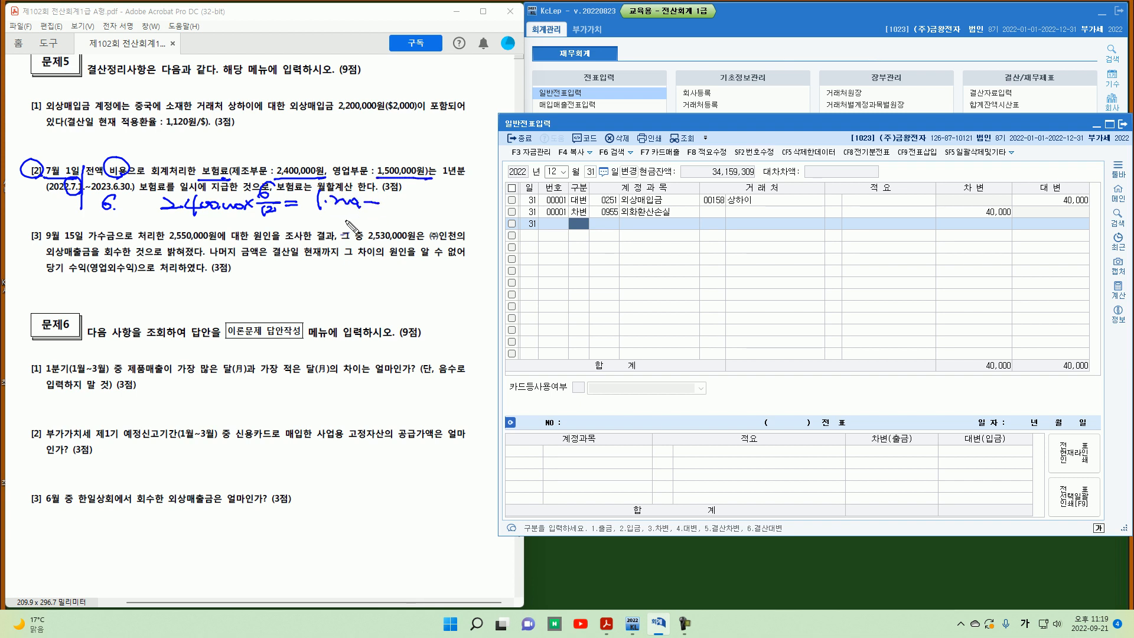
drag(320, 216, 334, 226)
mouse_move(340, 210)
mouse_down()
mouse_move(347, 222)
mouse_move(395, 219)
mouse_up()
key(Escape)
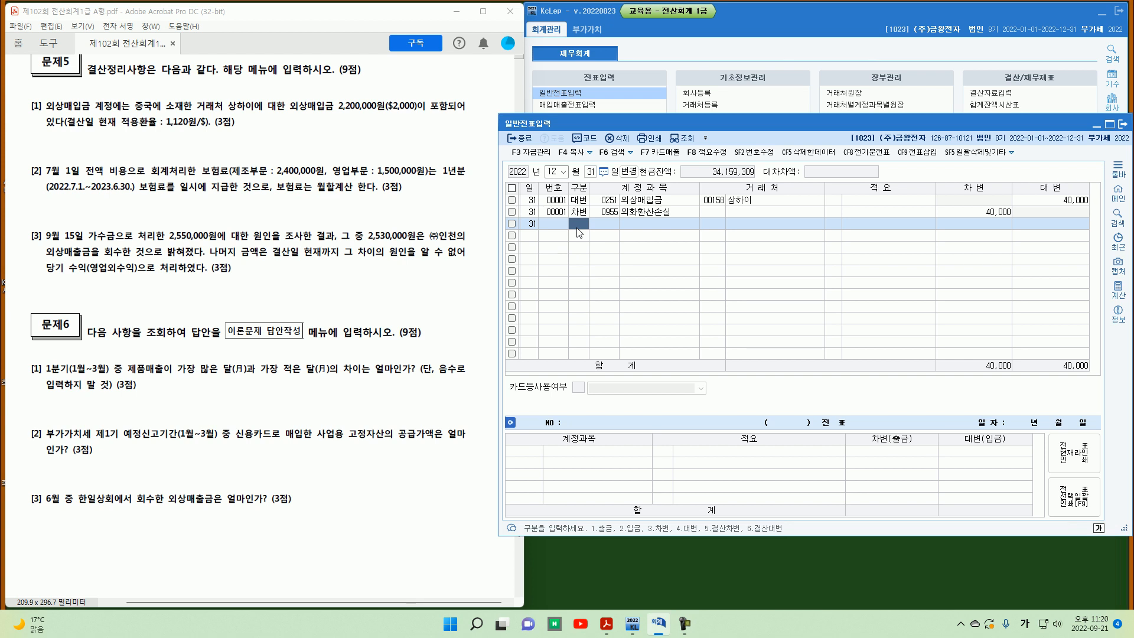
Step: Start a new voucher crediting 0521 보험료 by 1,200,000
text(4)
key(Return)
text(521)
key(Return)
key(Return)
key(Return)
key(Return)
key(Return)
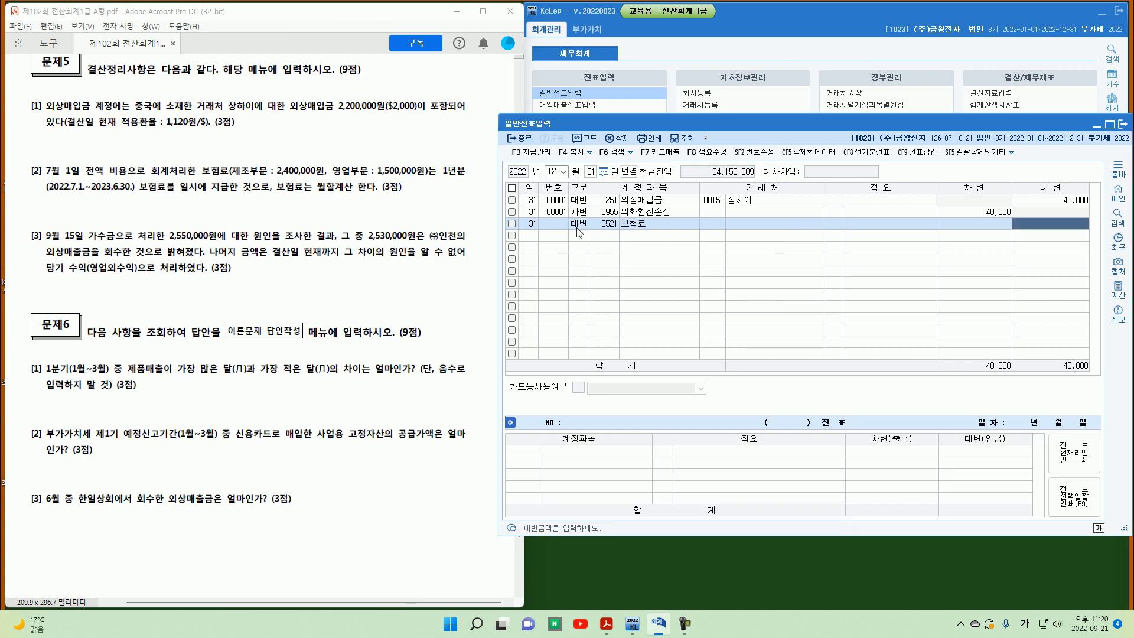
text(1,200,000)
key(Return)
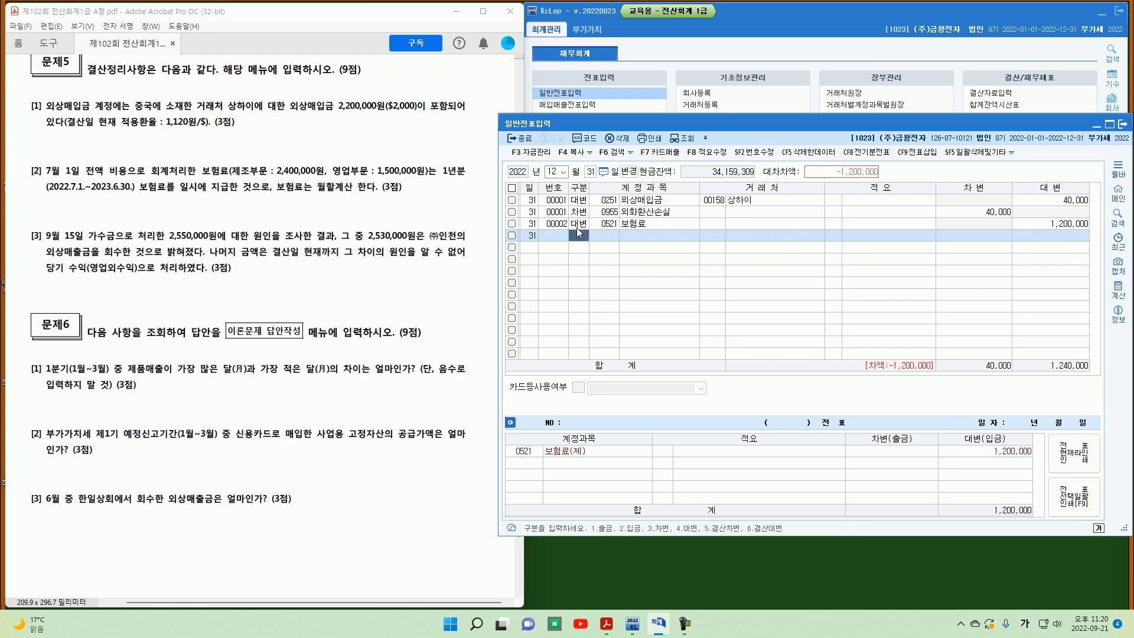
Step: Add a credit line for 0821 보험료 of 750,000
text(4)
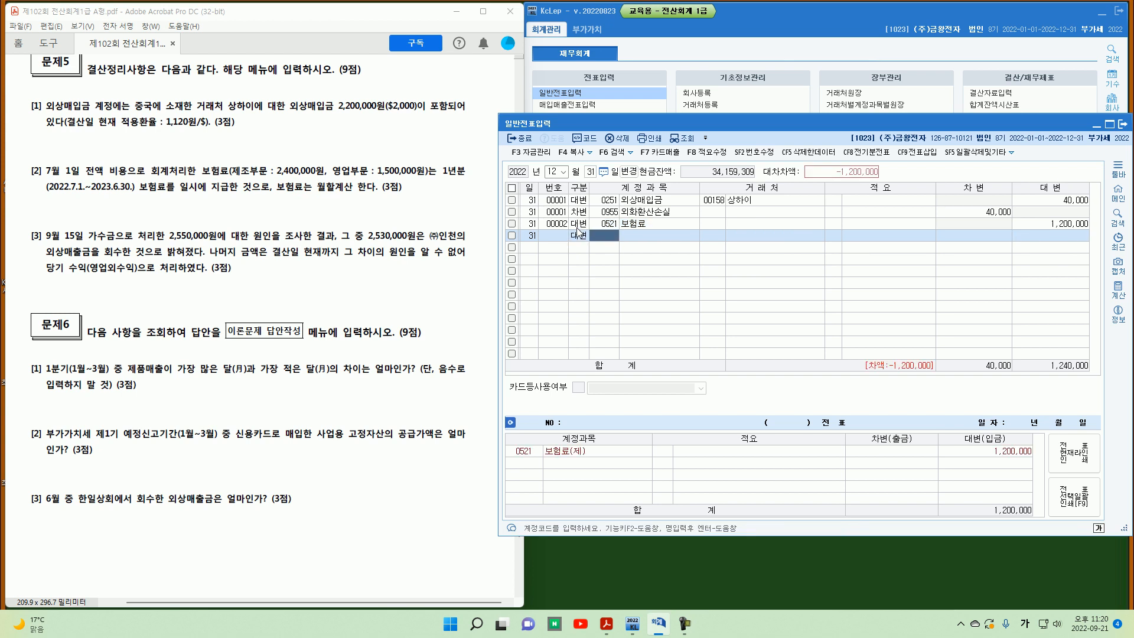
text(821)
key(Return)
key(Return)
key(Return)
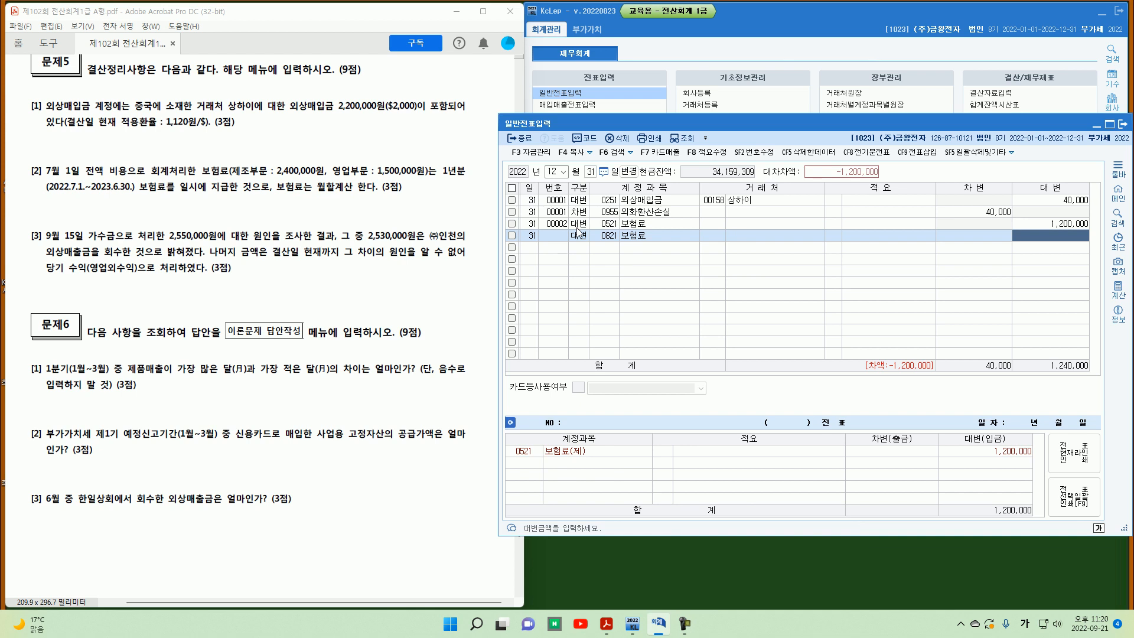
text(750,000)
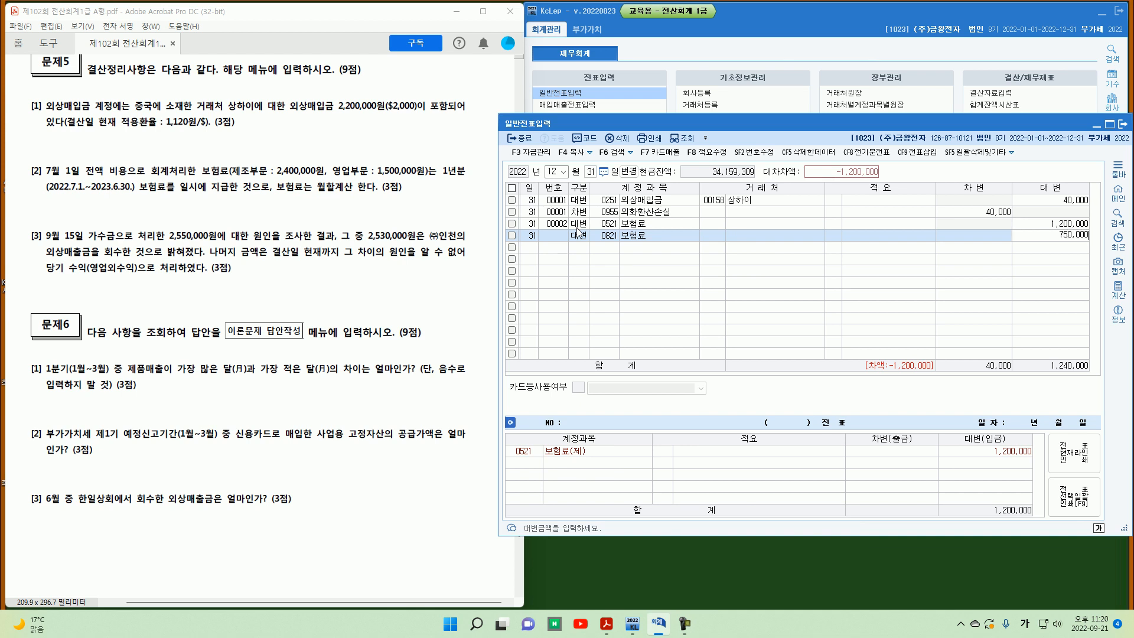
key(Return)
Step: Debit 0133 선급비용 1,950,000 to balance the insurance voucher
text(3)
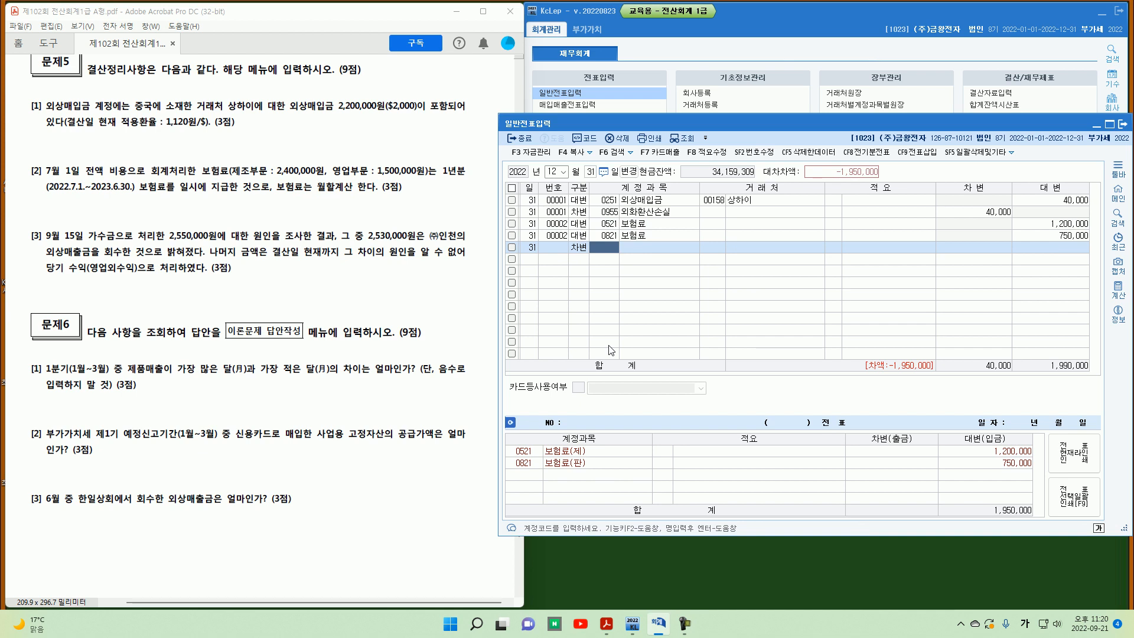
text(선급비)
key(Return)
key(Return)
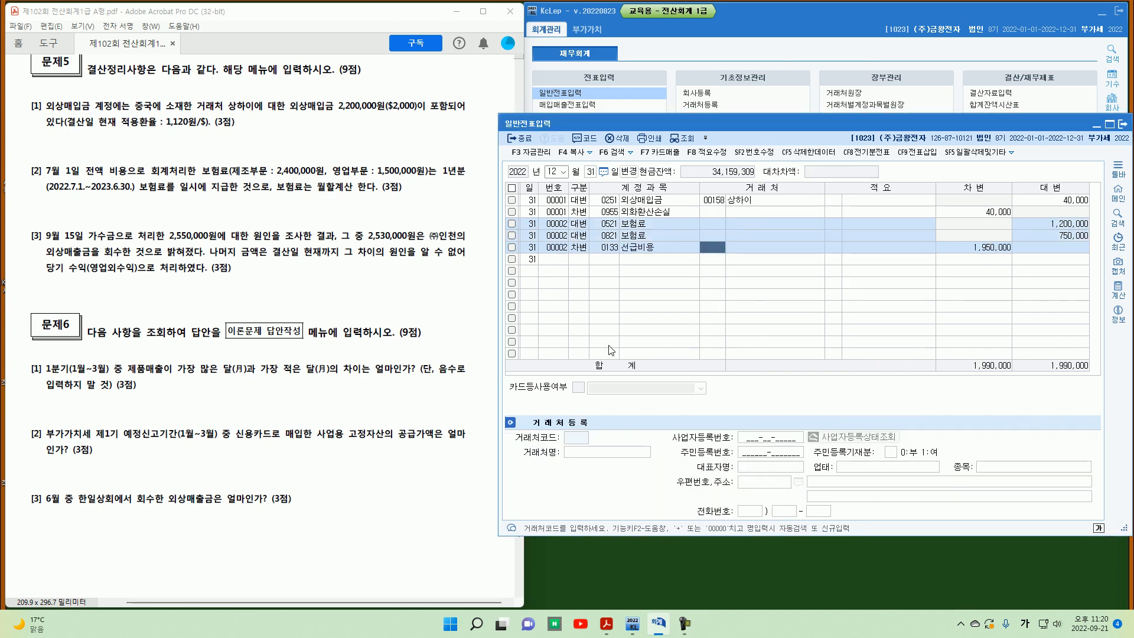
key(Return)
key(Return)
key(Return)
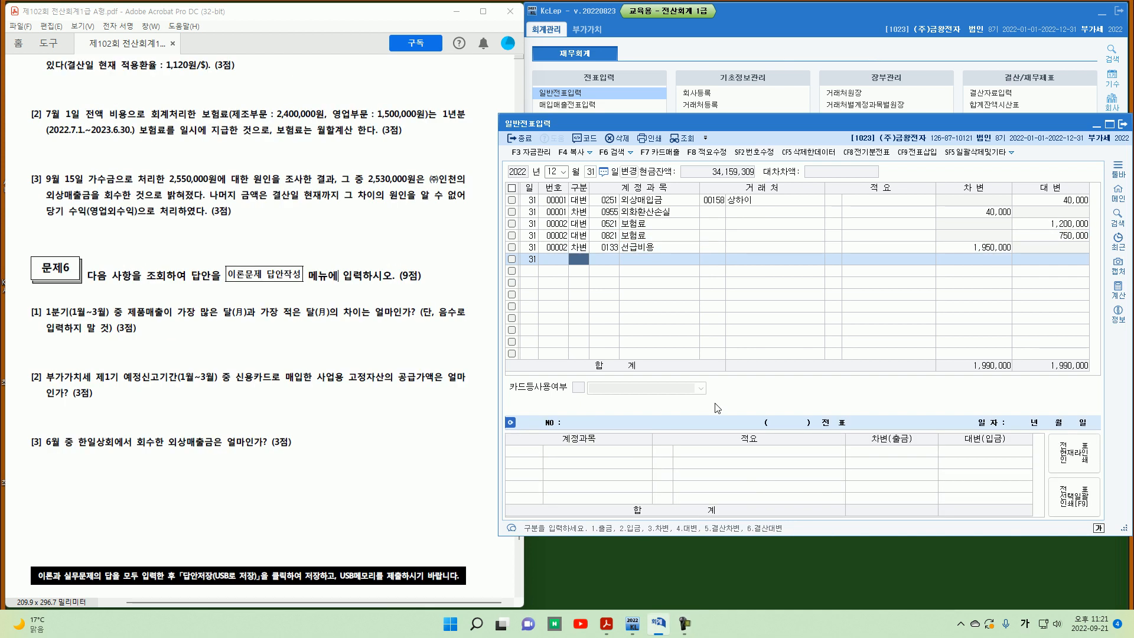
Step: Start a new voucher for problem 5 item [3], debiting 0257 가수금 by 2,550,000
mouse_move(39, 180)
mouse_down()
mouse_move(32, 188)
mouse_move(76, 193)
mouse_move(298, 198)
mouse_move(407, 196)
mouse_move(418, 185)
mouse_up()
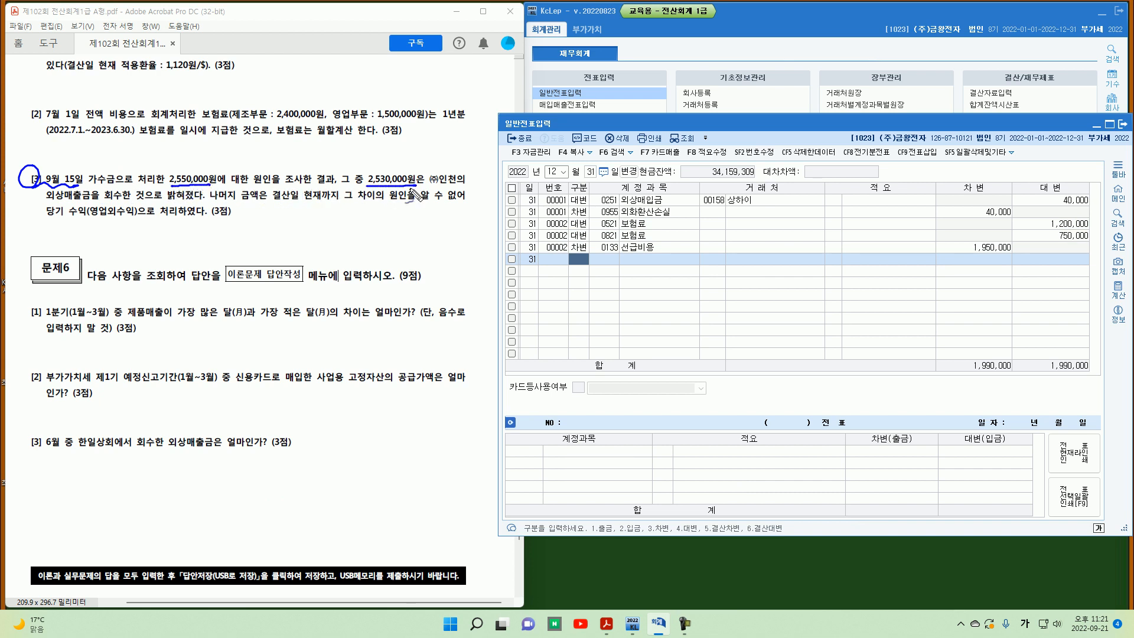
drag(201, 218, 209, 215)
drag(106, 202, 114, 201)
drag(318, 220, 326, 214)
drag(91, 219, 136, 219)
key(Escape)
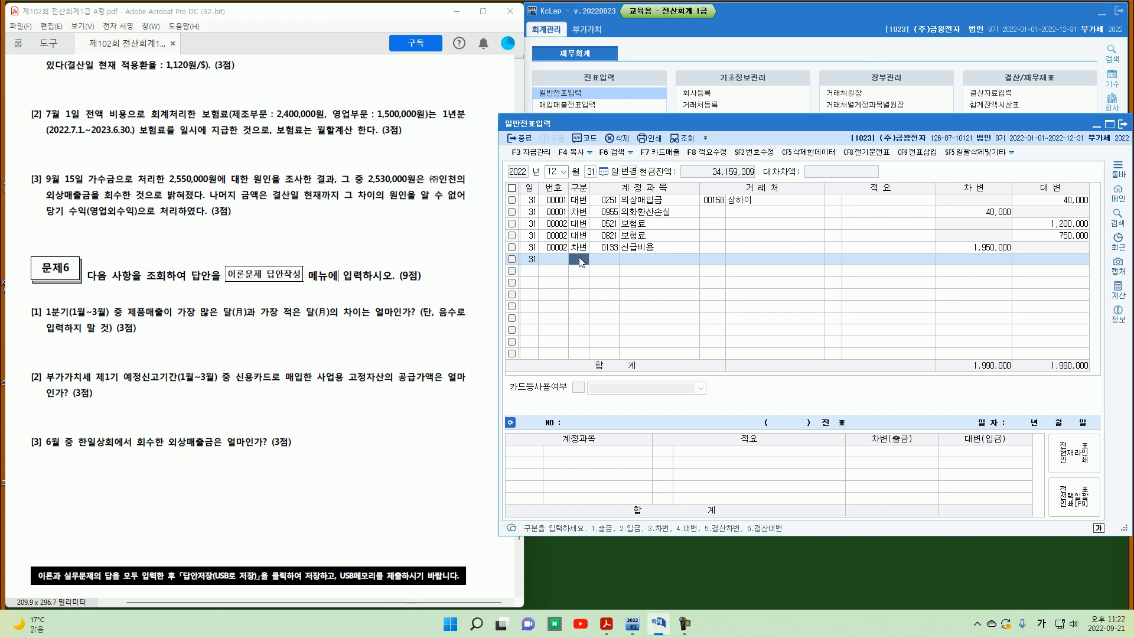
text(3)
key(Return)
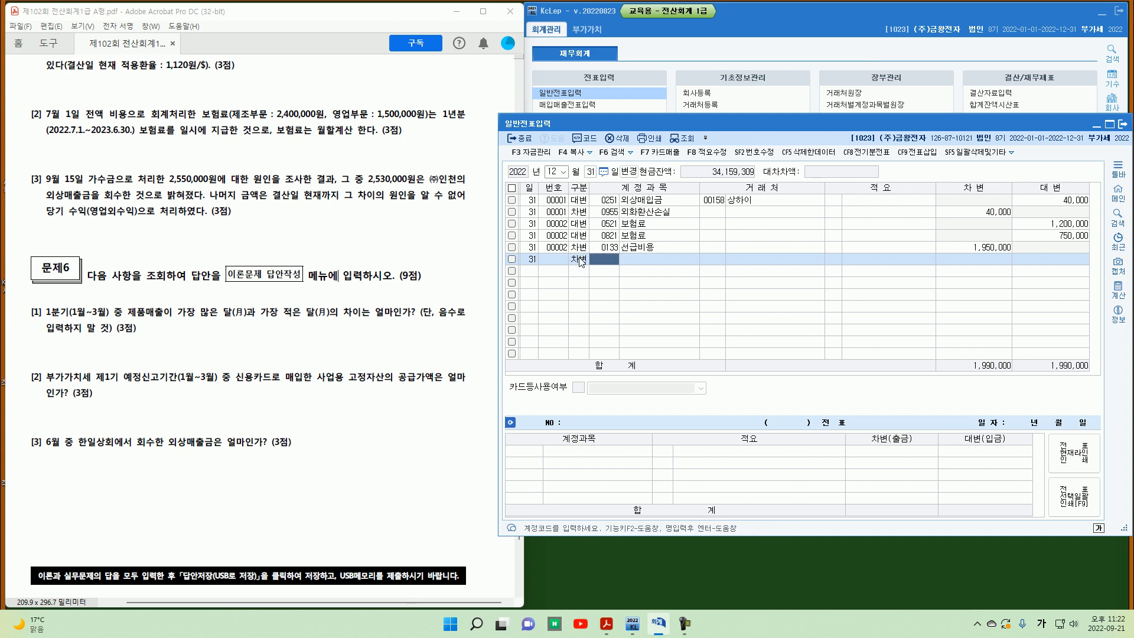
text(가수)
key(Return)
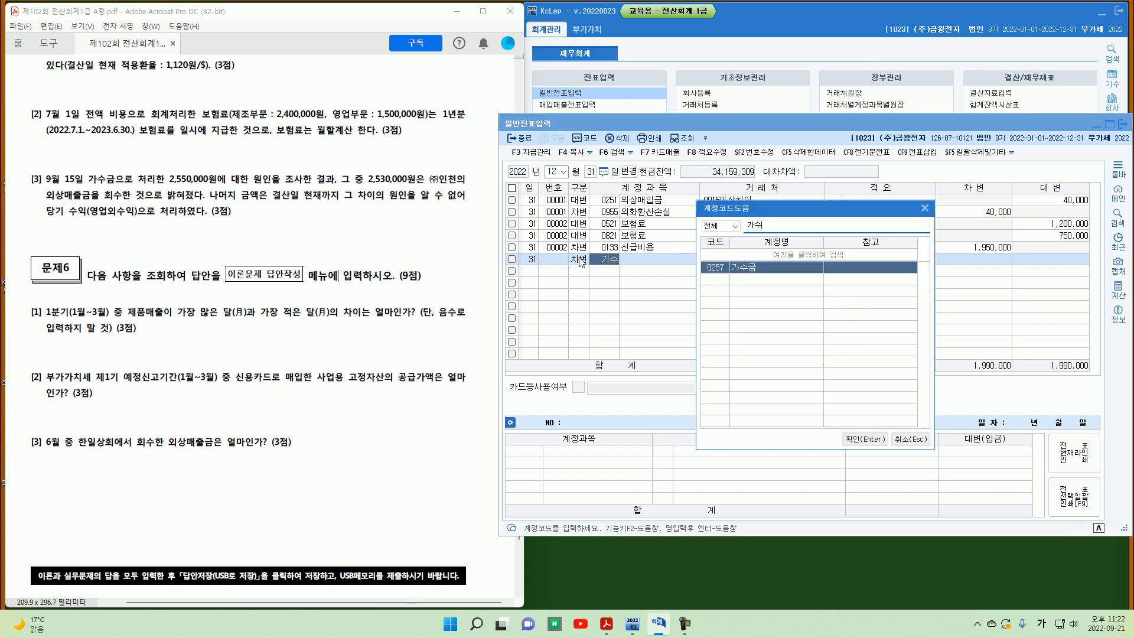
key(Return)
key(Return)
key(Return)
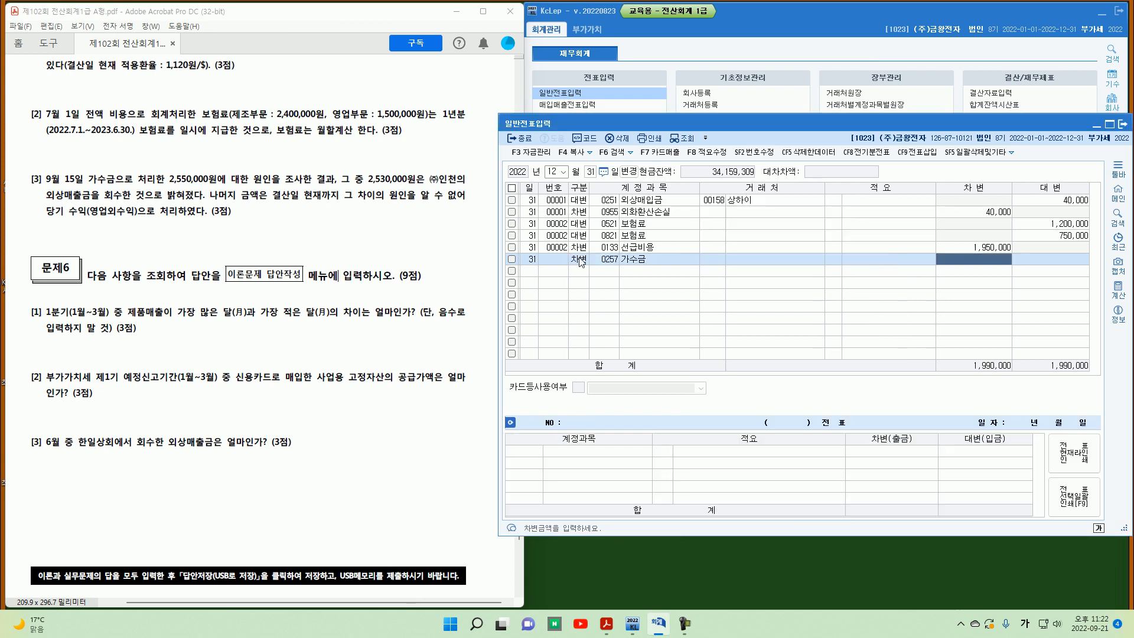
text(2,550,000)
key(Return)
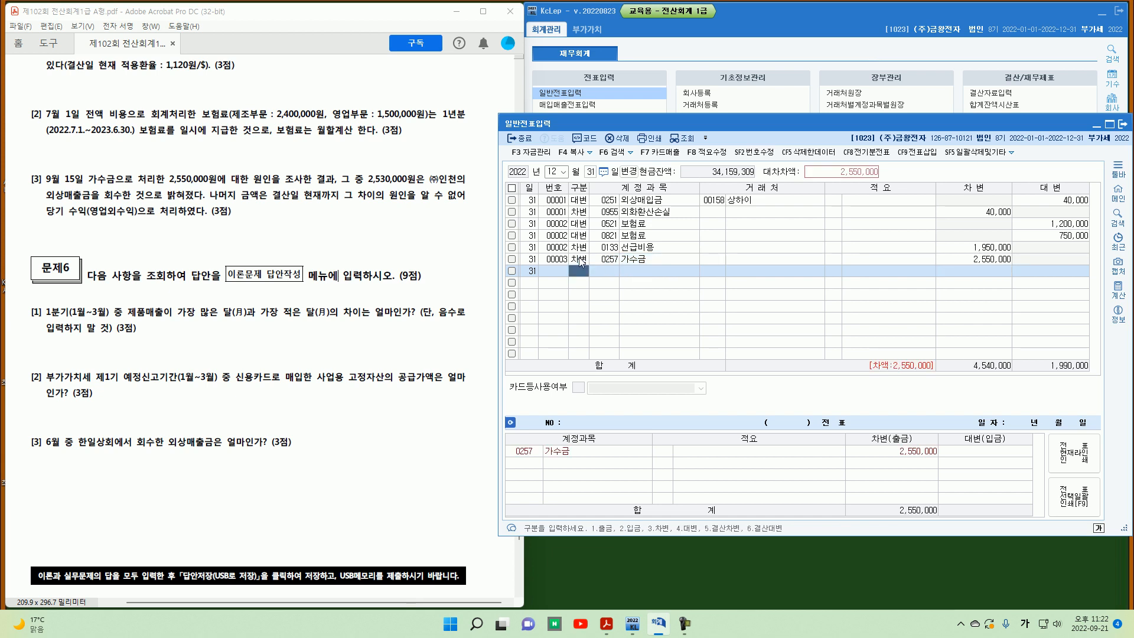
Step: Credit 0108 외상매출금 for customer (주)인천 by 2,530,000
text(4)
key(Return)
key(Return)
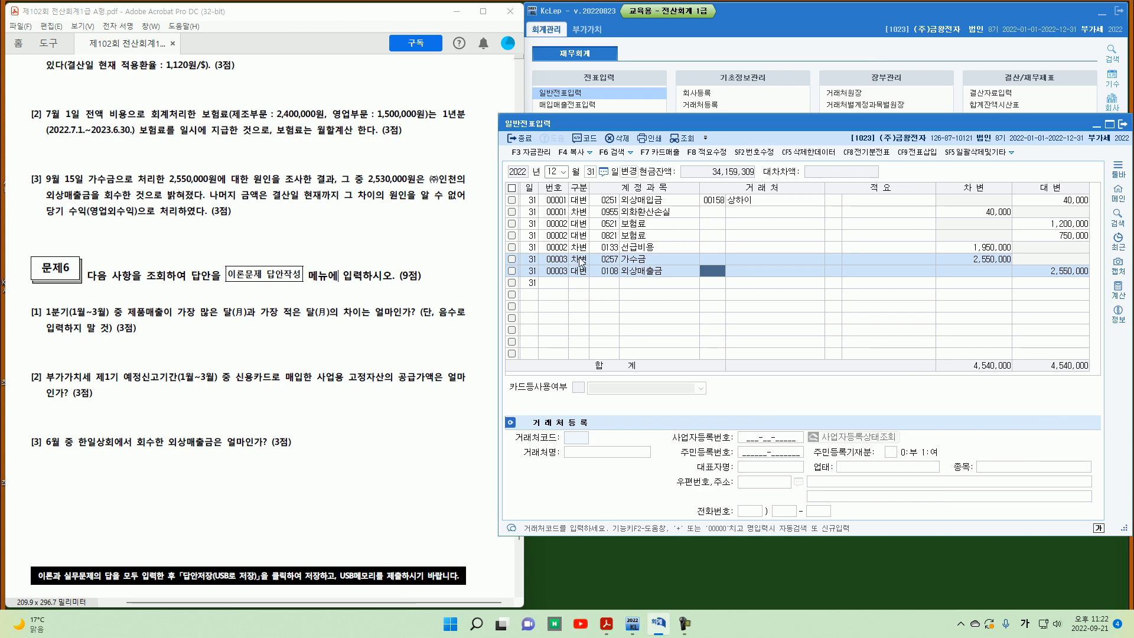
text(한ㅇ)
key(BackSpace)
key(BackSpace)
text(인천)
key(Return)
key(Return)
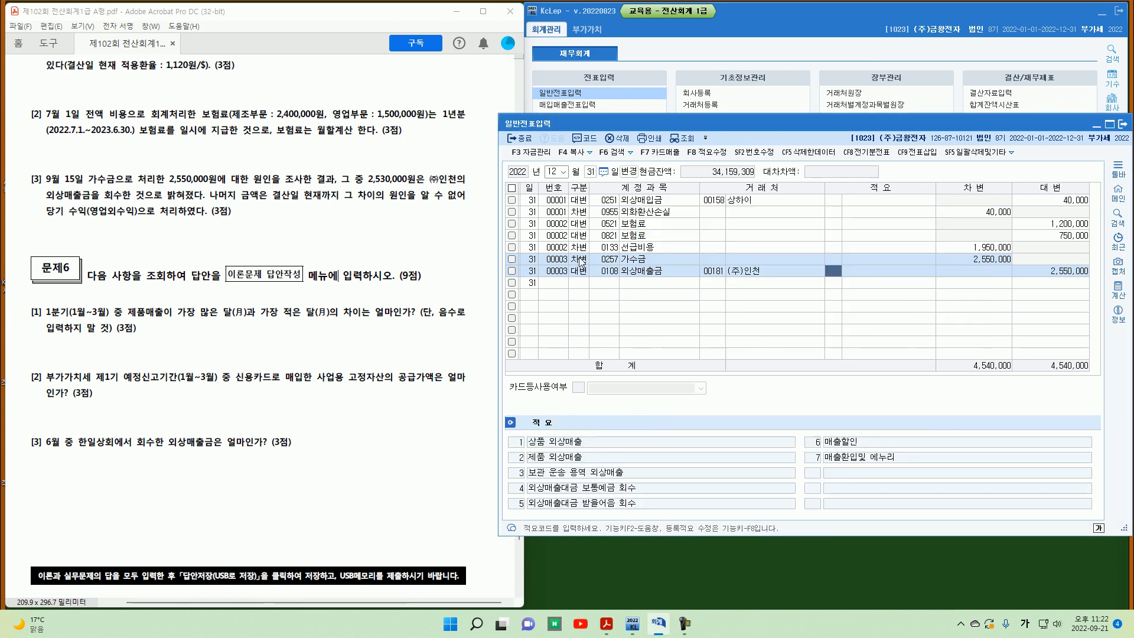
key(Return)
text(2,530)
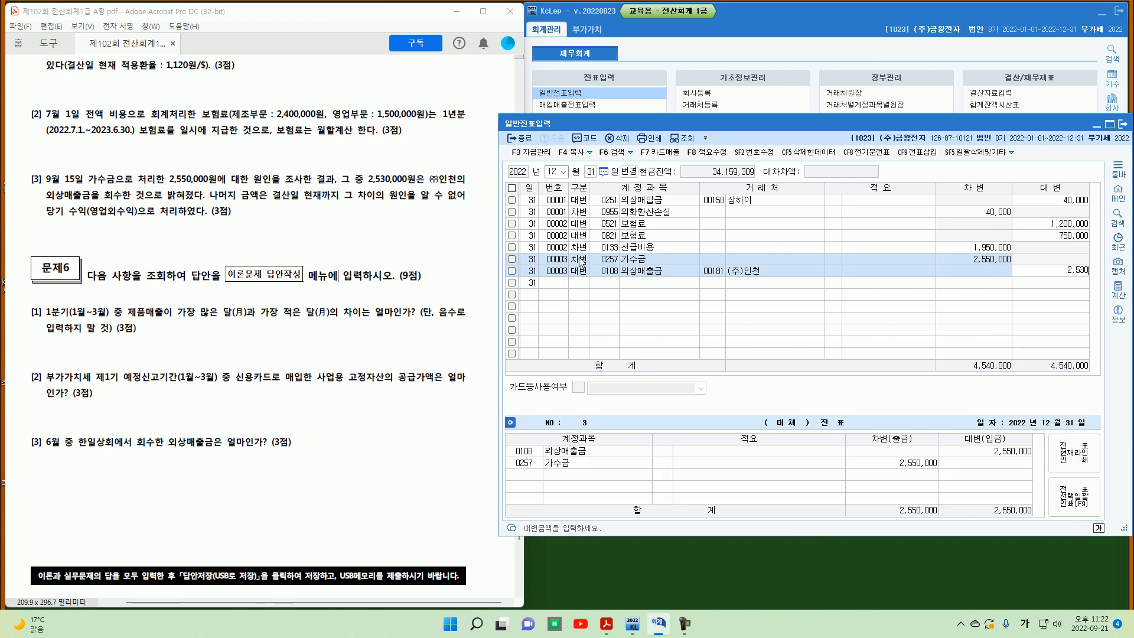
text(,000)
key(Return)
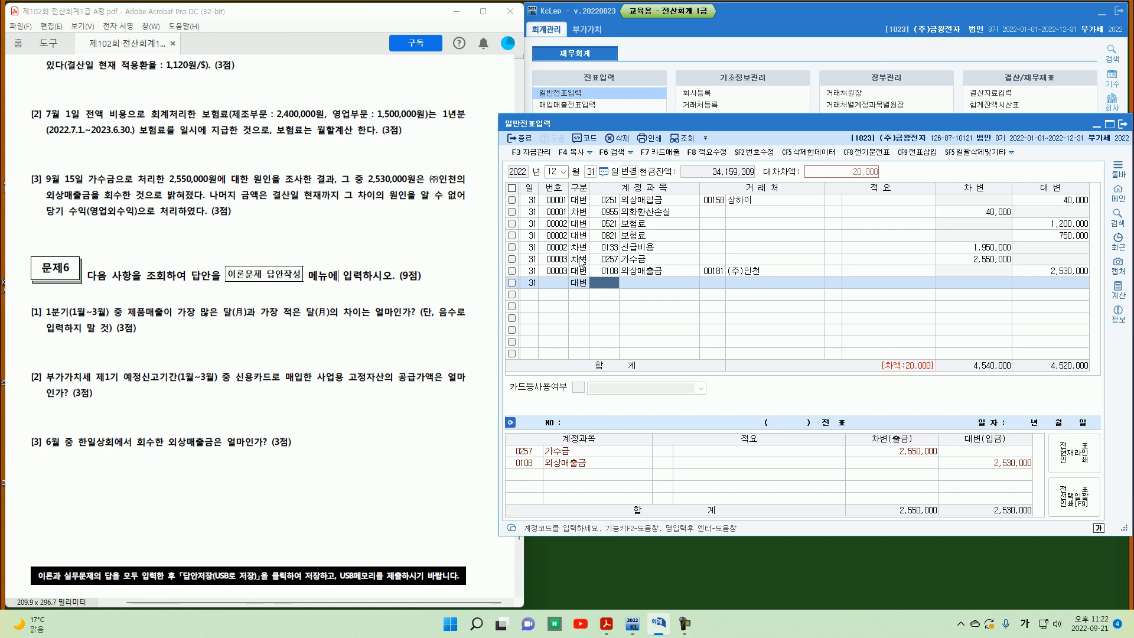
Step: Credit the remaining balance to 0930 잡이익
text(잡이)
key(Return)
key(Return)
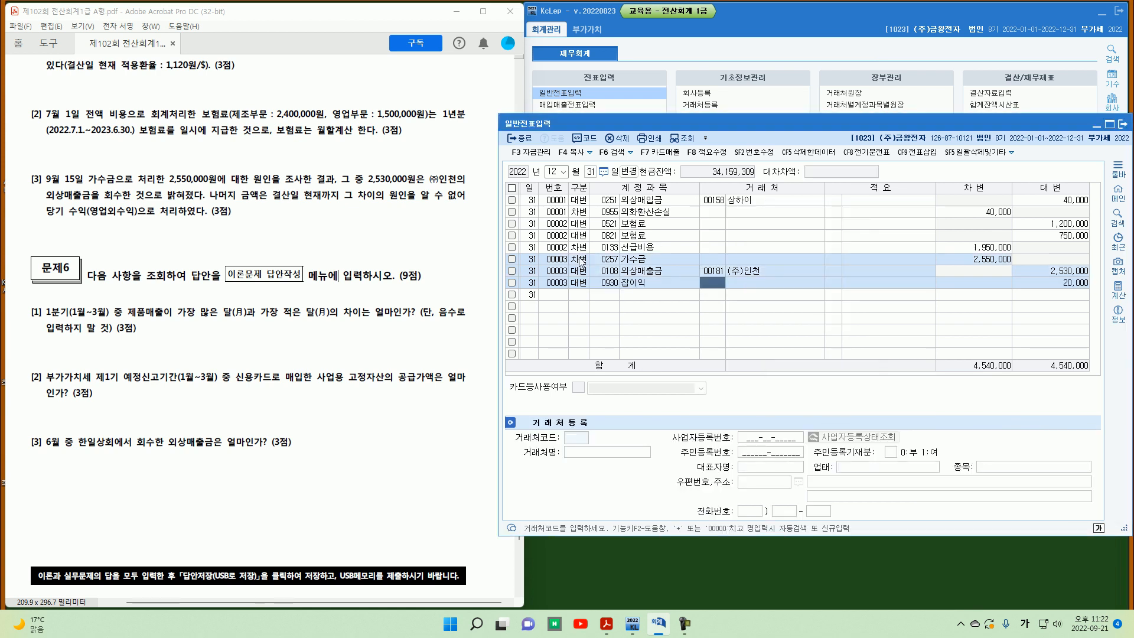
Step: Close the journal entry screen and read question [1] of problem 6 on the exam sheet
key(Escape)
scroll(368, 348, down, 3)
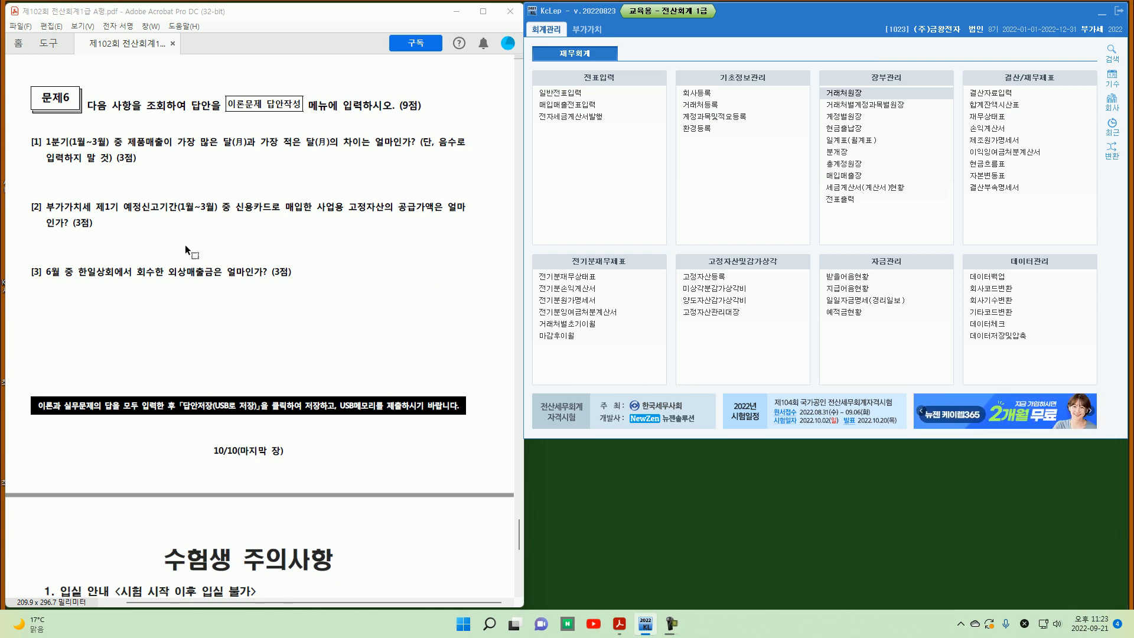
mouse_move(45, 133)
mouse_down()
mouse_move(42, 150)
mouse_move(79, 166)
mouse_move(109, 147)
mouse_move(219, 152)
mouse_up()
mouse_move(291, 126)
mouse_down()
mouse_move(307, 148)
mouse_move(282, 151)
mouse_up()
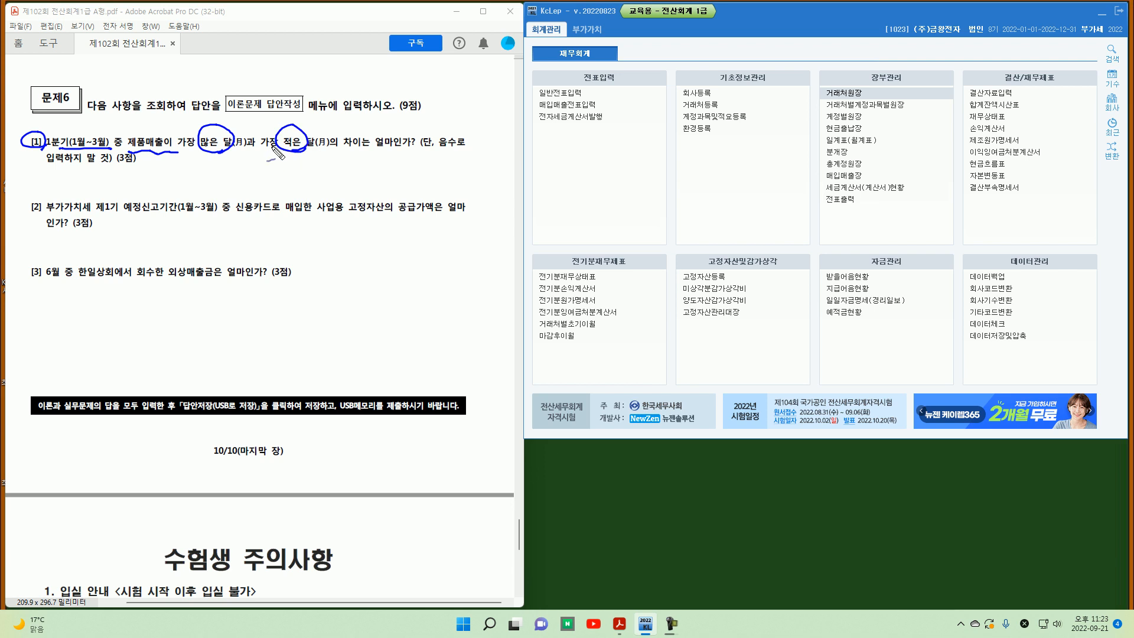
drag(172, 131, 147, 125)
drag(198, 155, 308, 154)
key(Escape)
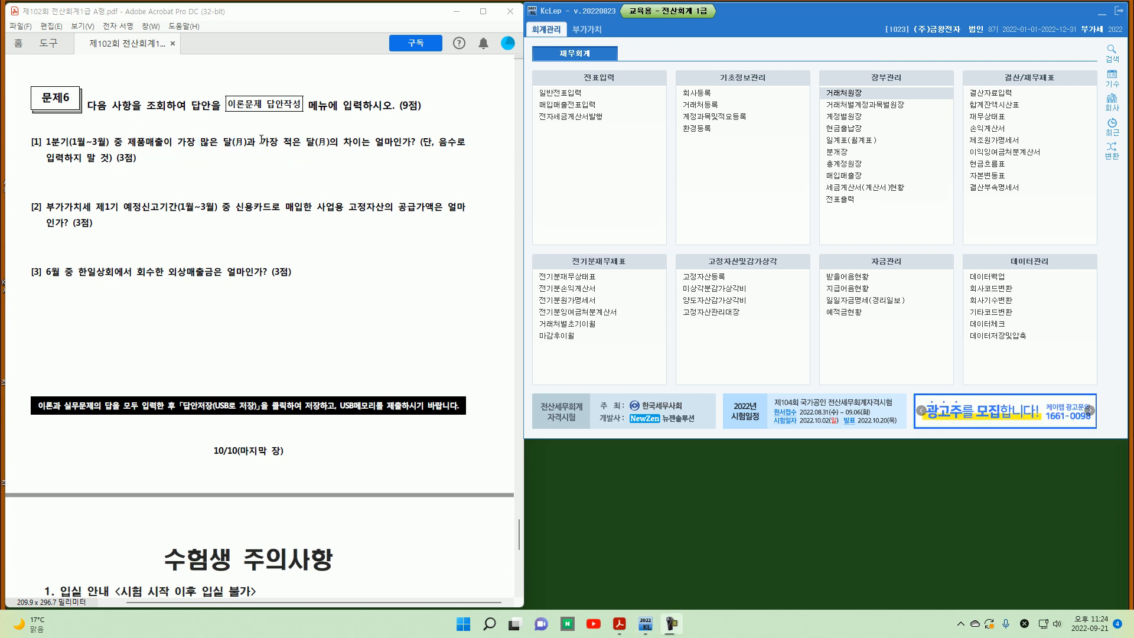
Step: View the general ledger for 0404 제품매출 by month from January to March 2022
click(841, 163)
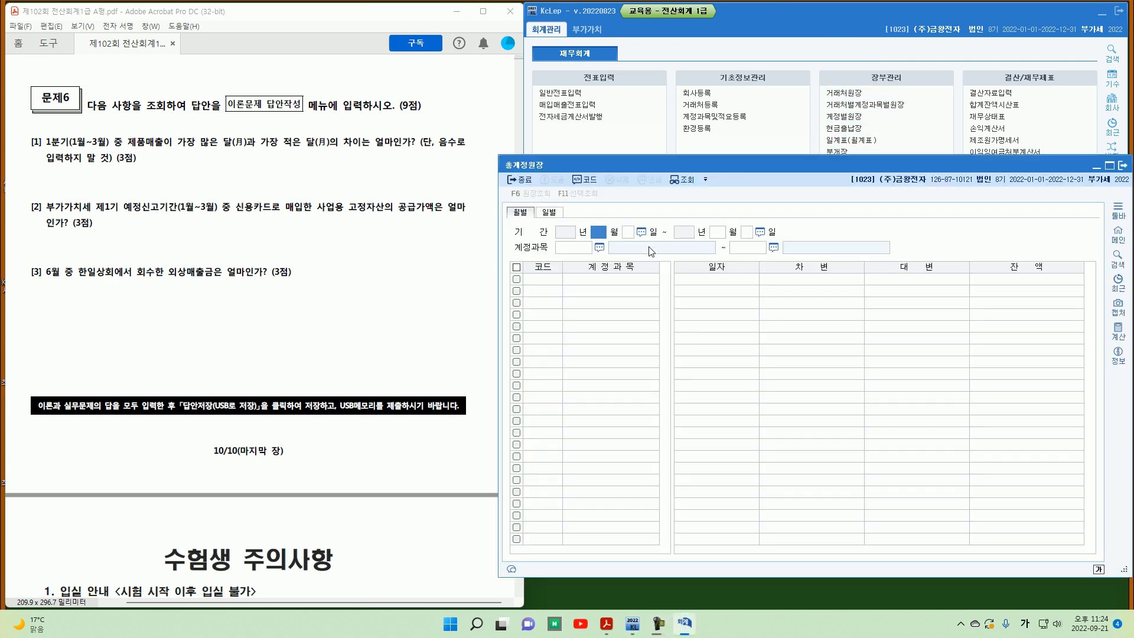
text(1)
key(Return)
key(Return)
text(3)
key(Return)
key(Return)
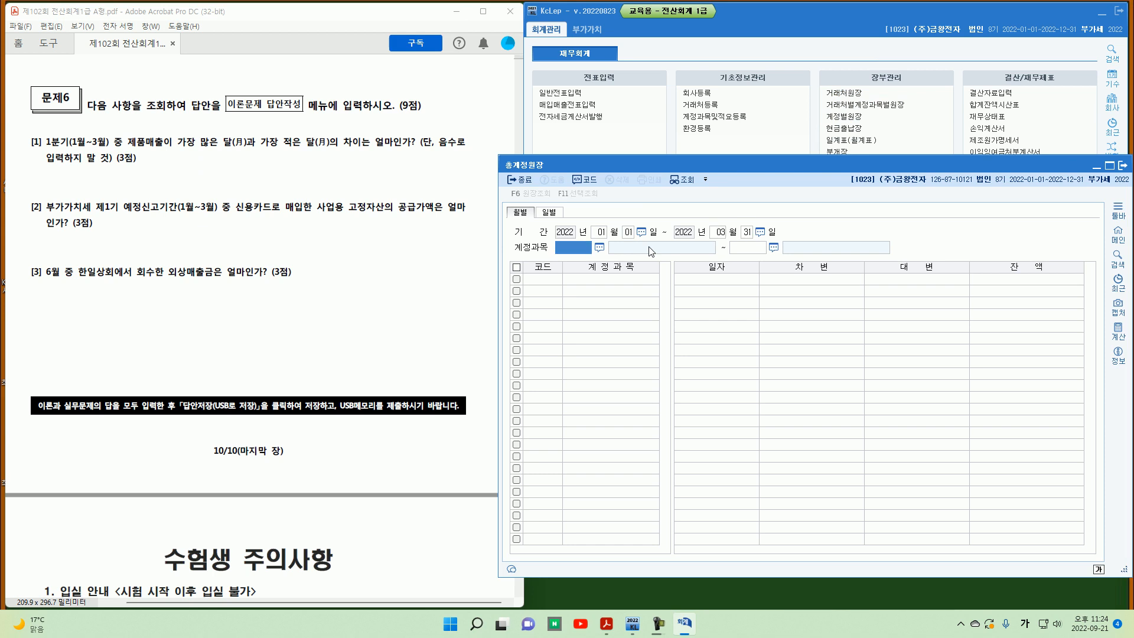
text(0404)
key(Return)
key(Return)
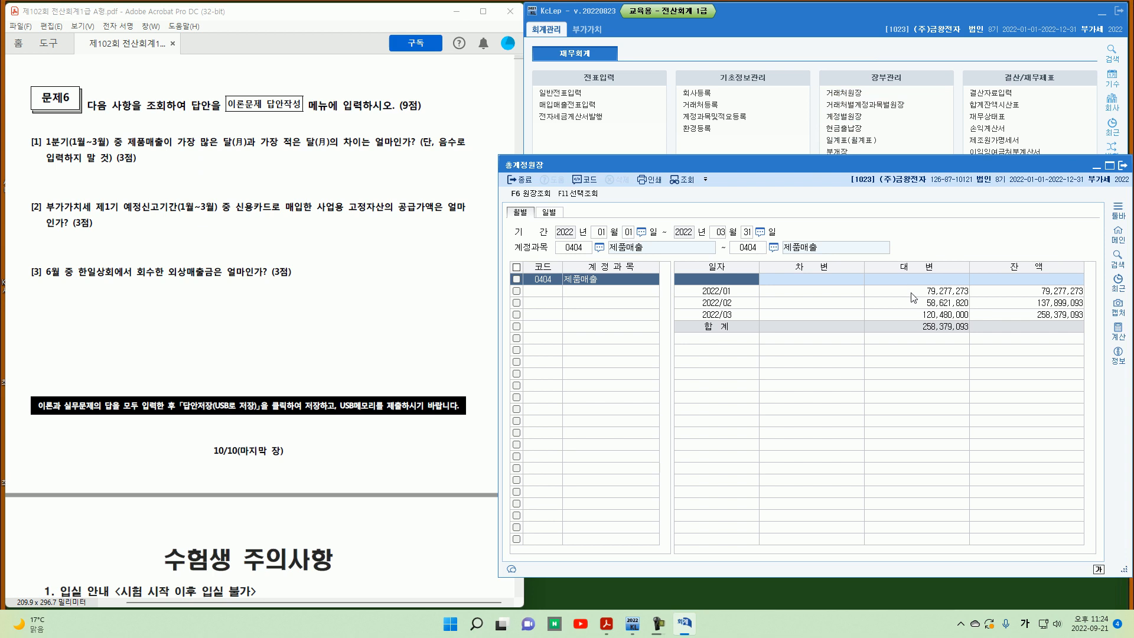
click(946, 317)
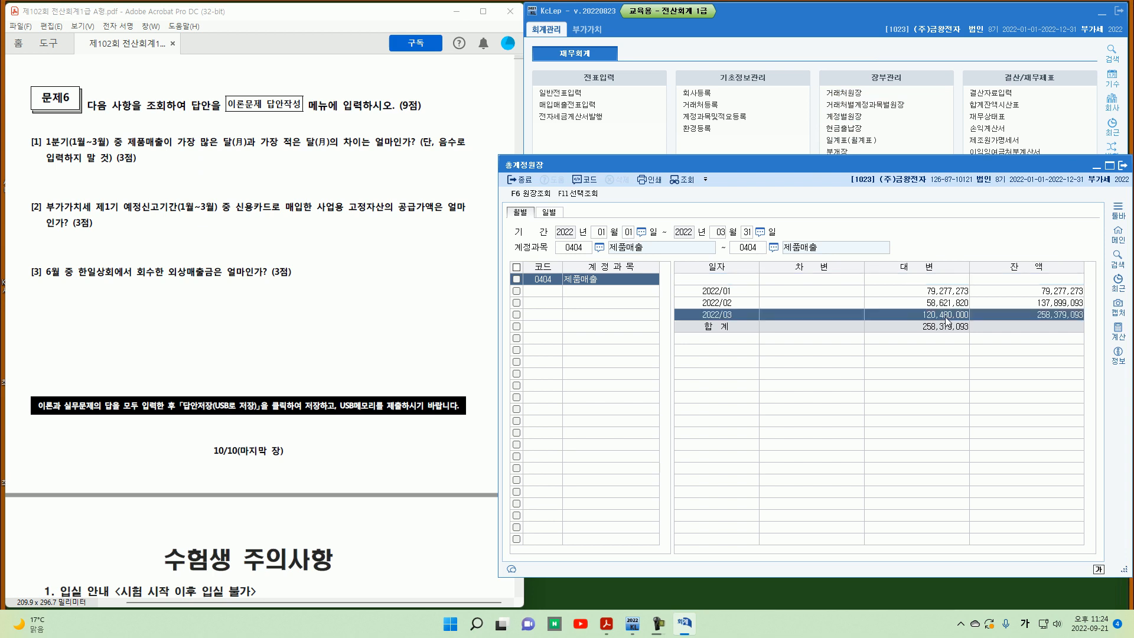
key(Up)
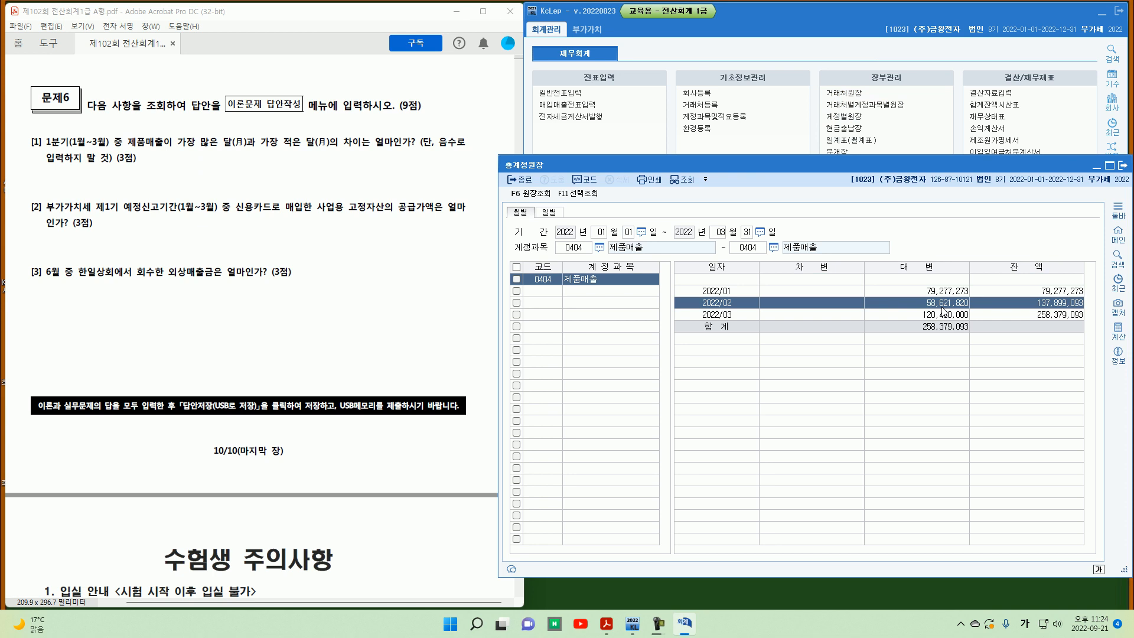
click(1122, 165)
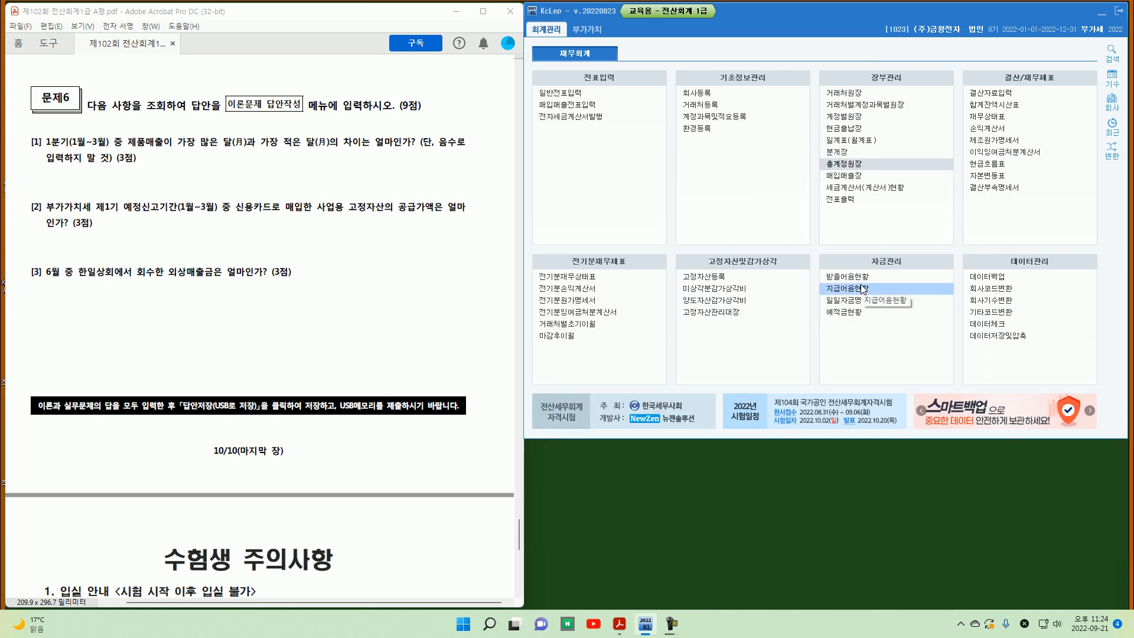
Step: Open the VAT return for January to March 2022 and check the credit-card fixed asset purchase amount
mouse_move(35, 197)
mouse_down()
mouse_move(39, 220)
mouse_move(101, 232)
mouse_move(124, 218)
mouse_move(431, 216)
mouse_up()
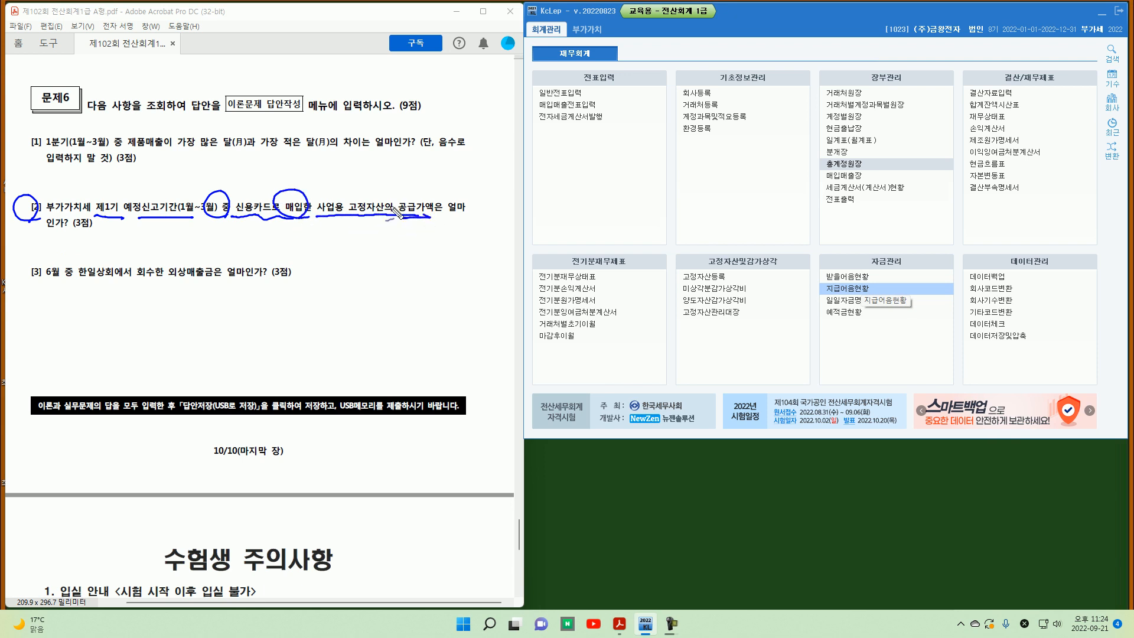
key(Escape)
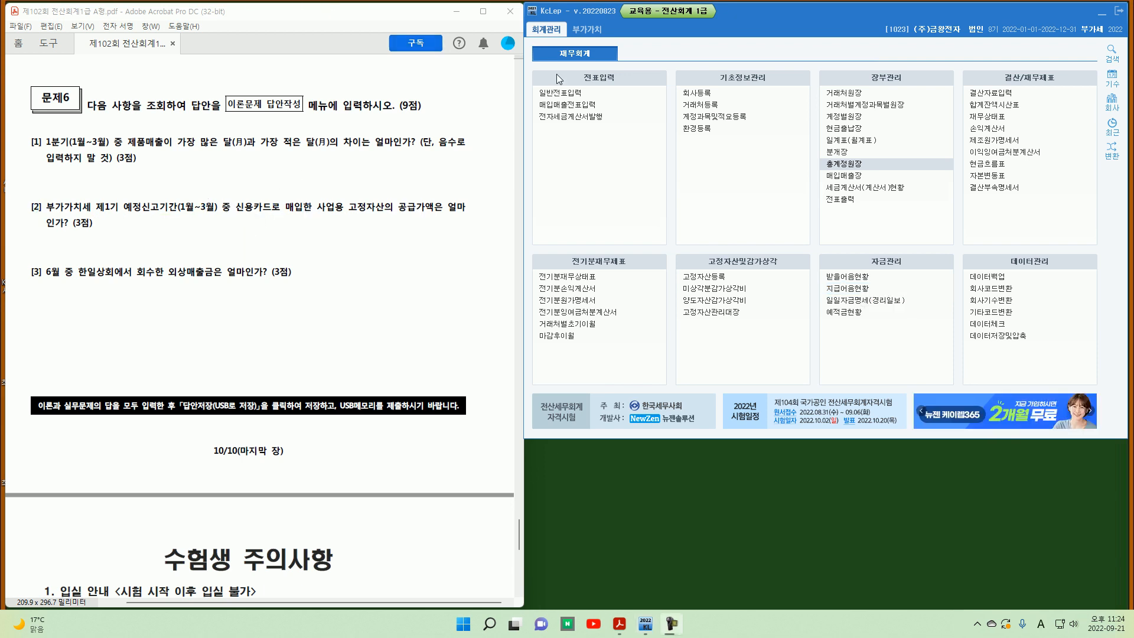
click(585, 29)
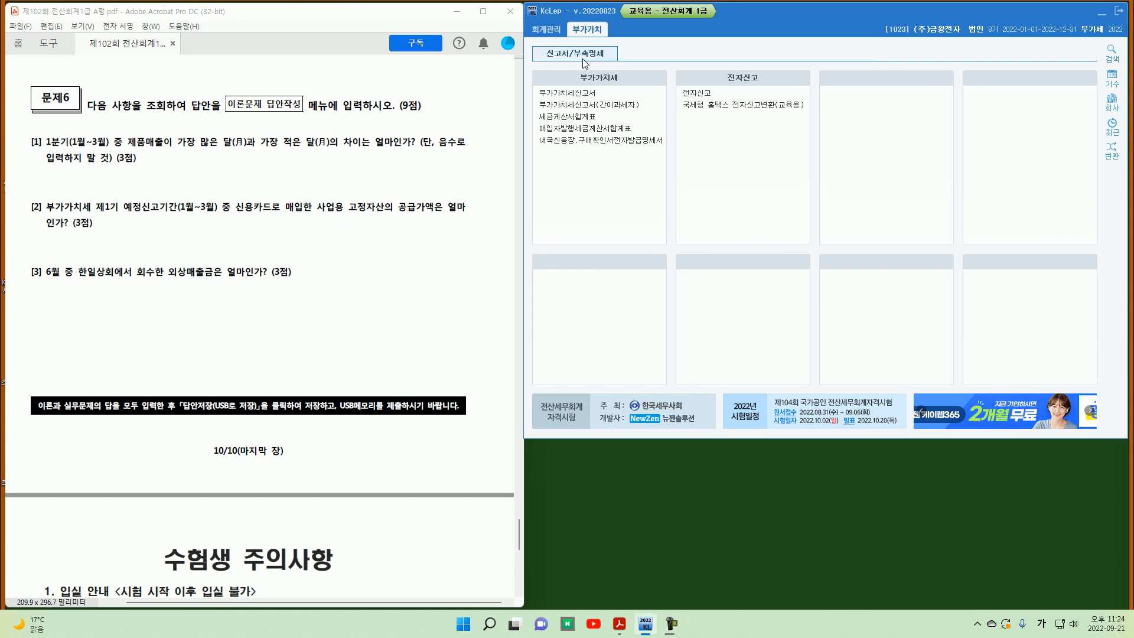
click(580, 95)
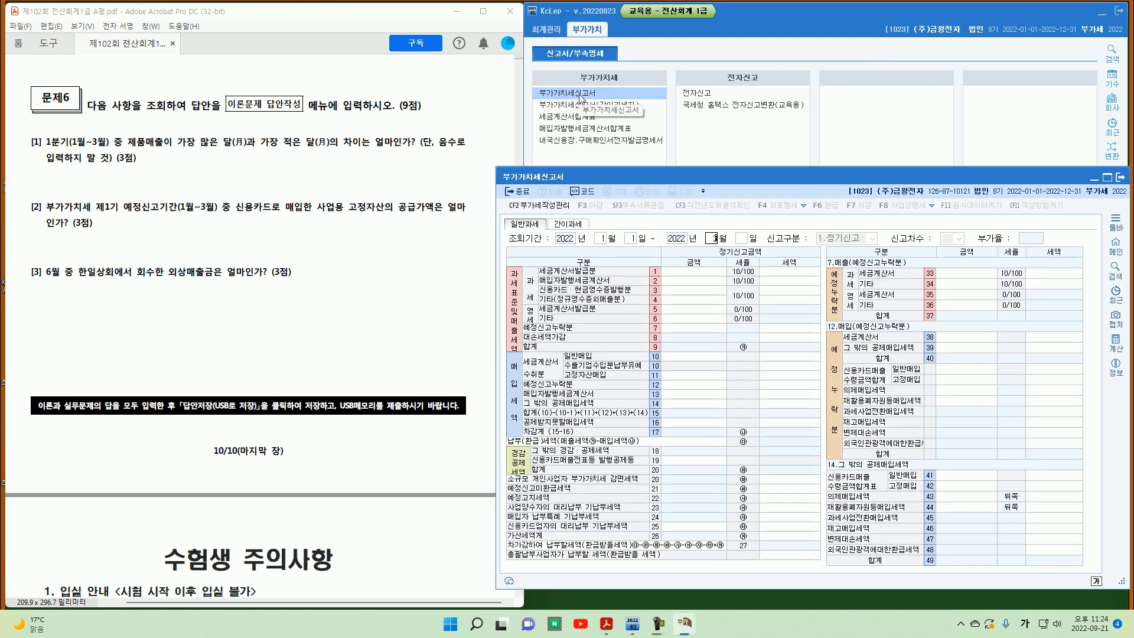
key(Return)
key(Return)
key(Return)
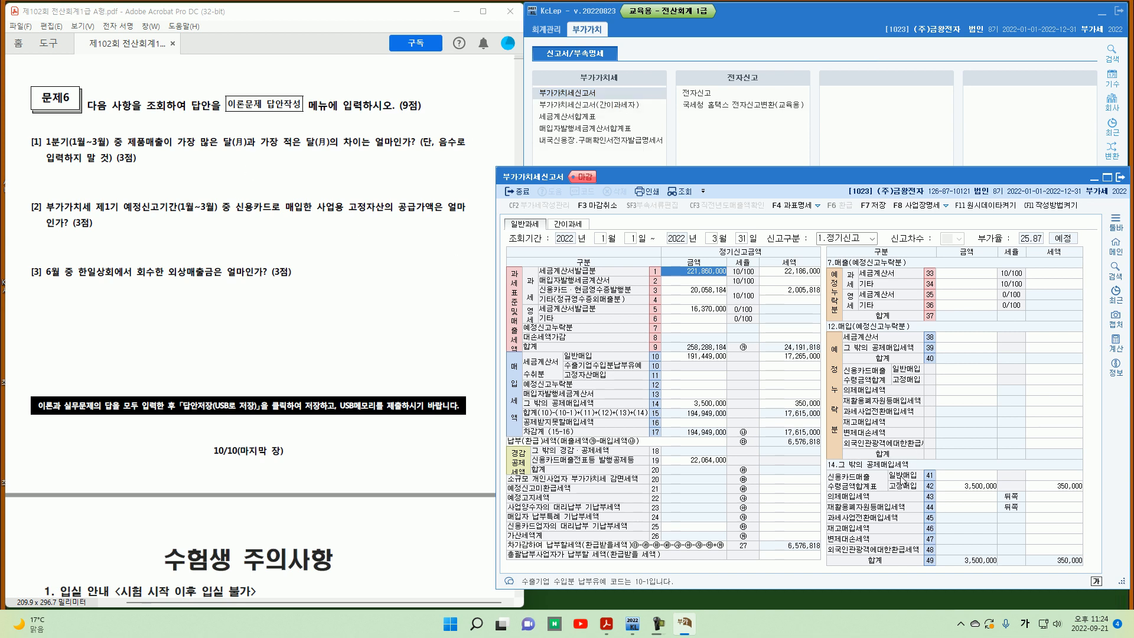
click(967, 488)
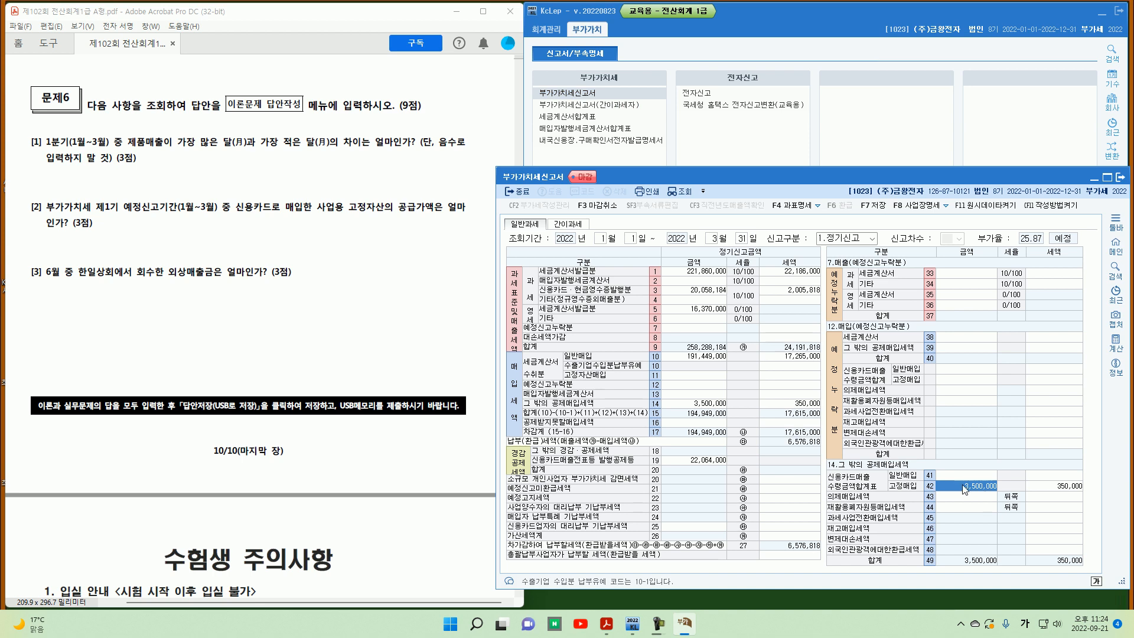
click(1120, 178)
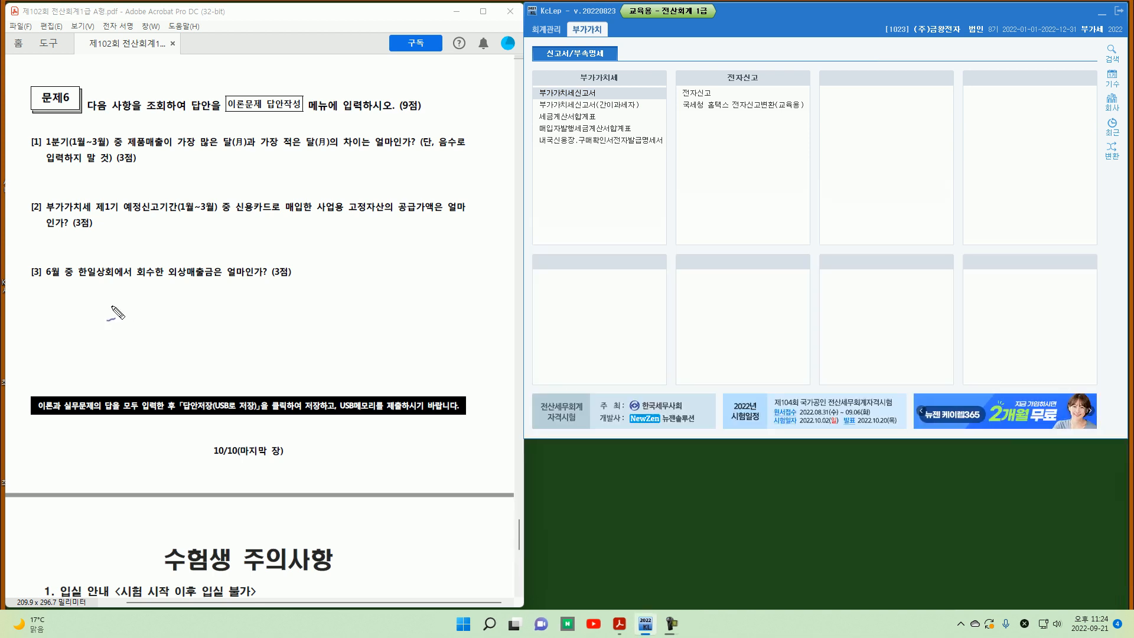
Step: Query the customer ledger for 0108 외상매출금 with customer 한일상회 for June 2022
mouse_move(35, 276)
mouse_down()
mouse_move(26, 283)
mouse_move(120, 282)
mouse_move(74, 258)
mouse_move(66, 282)
mouse_up()
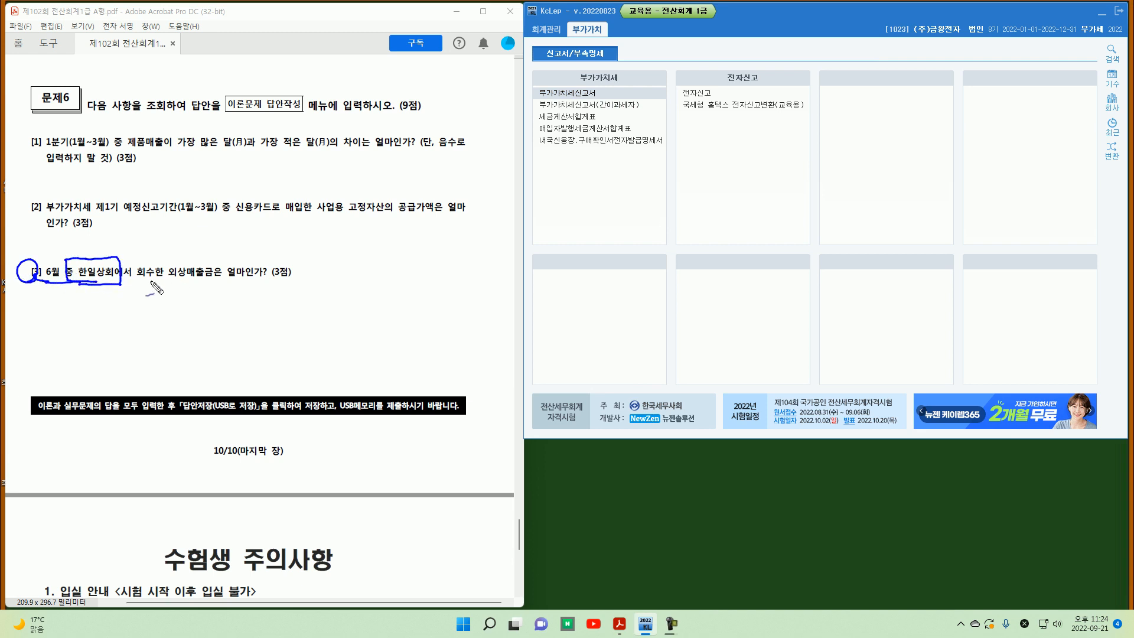
drag(137, 282, 222, 281)
key(Escape)
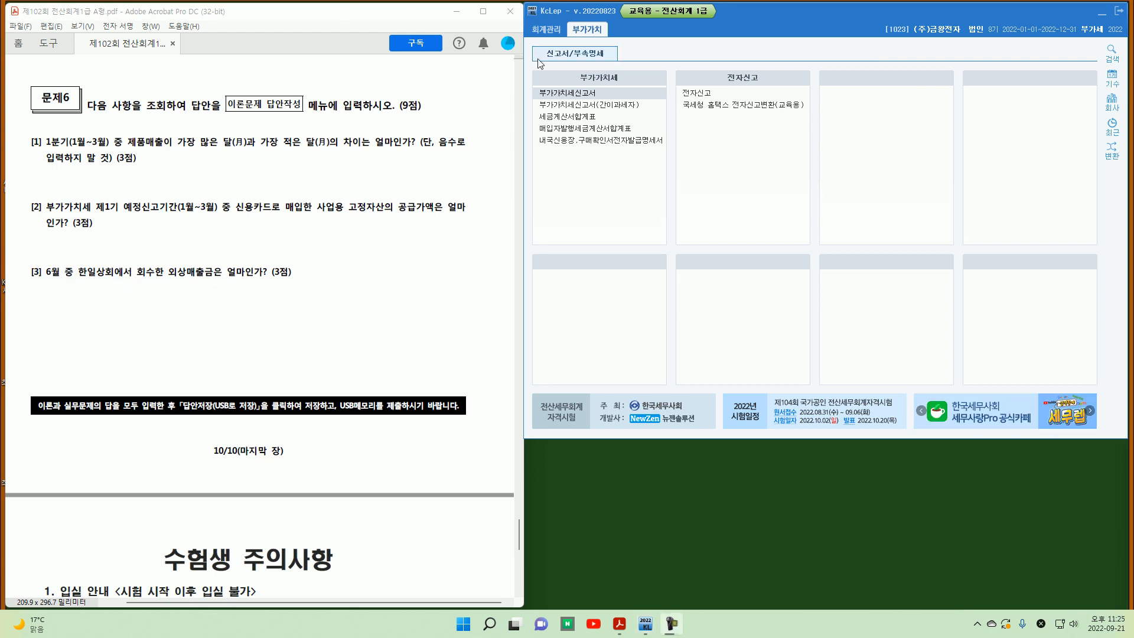
click(550, 33)
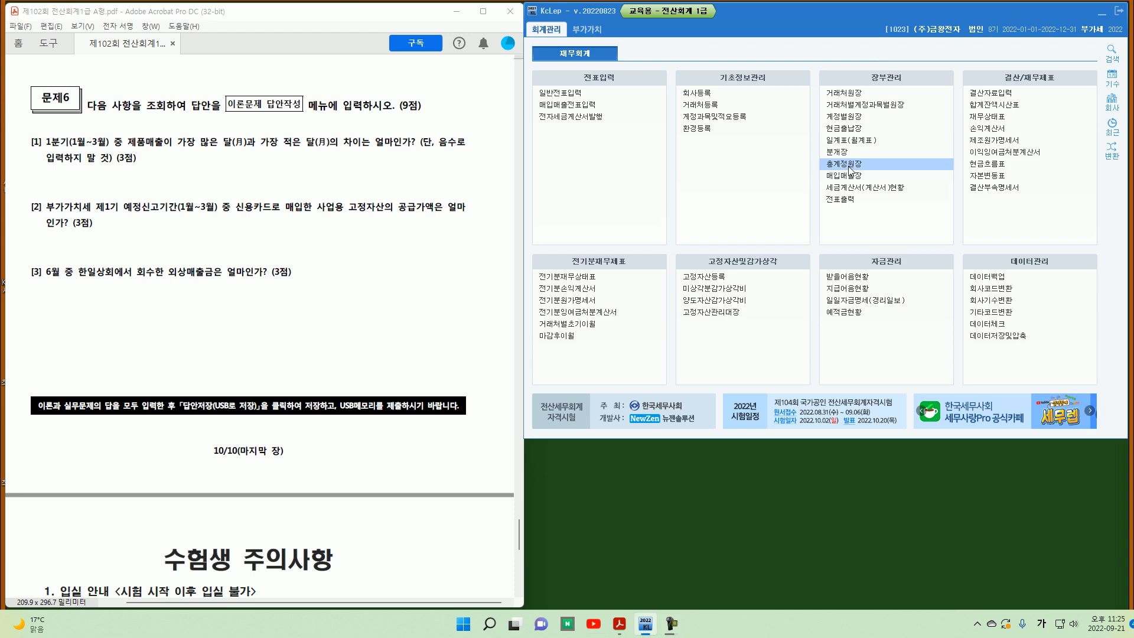
click(850, 99)
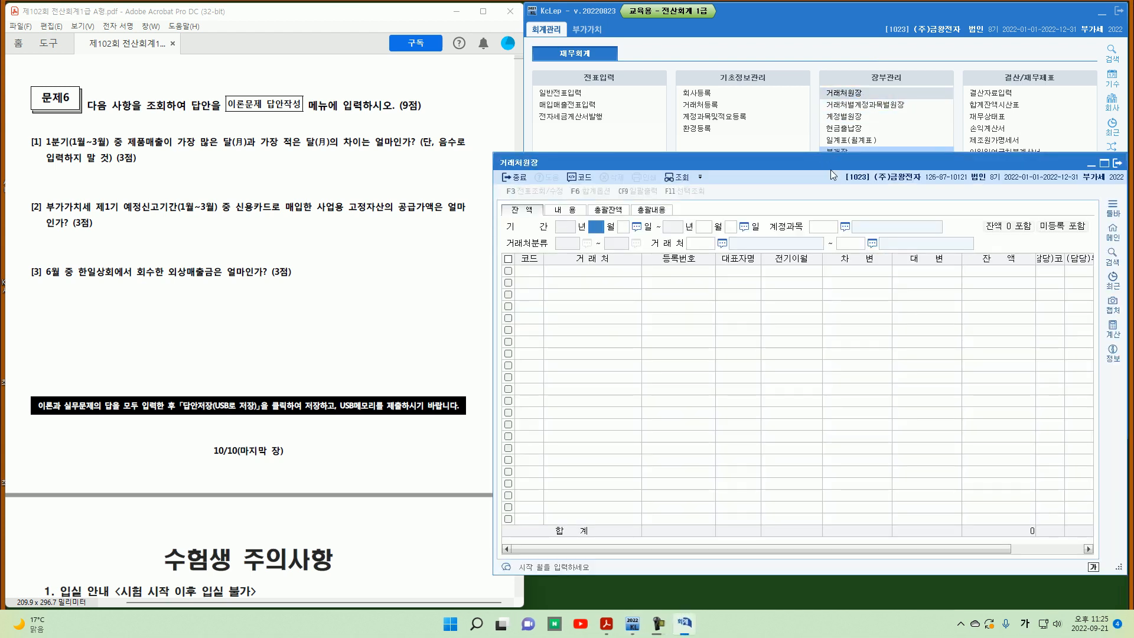
text(6)
key(Return)
key(Return)
text(6)
key(Return)
key(Return)
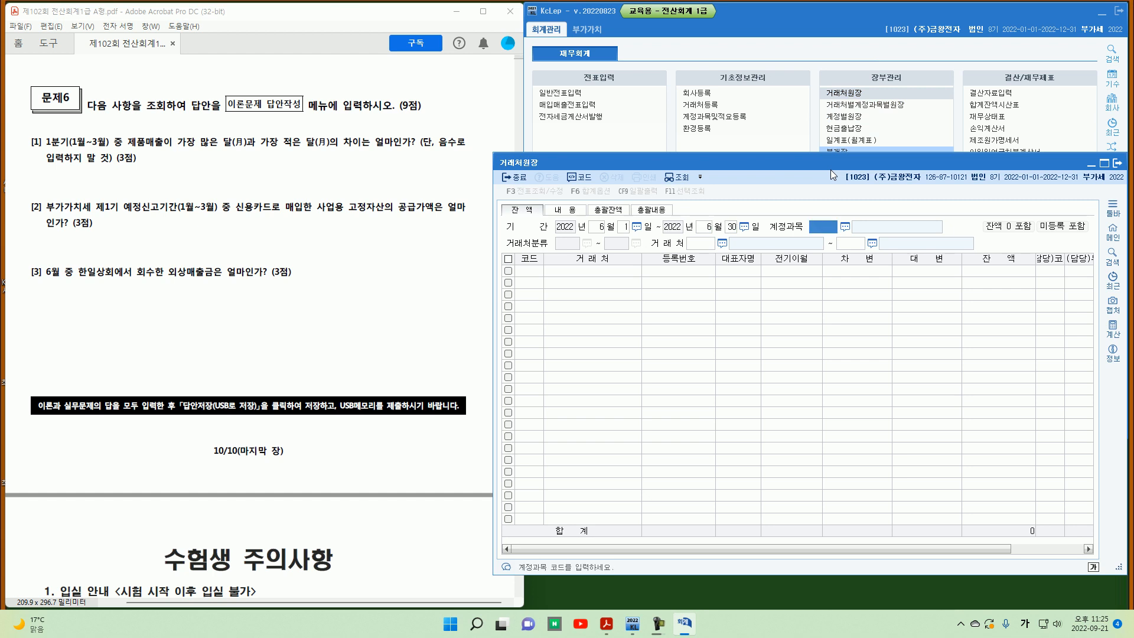
text(108)
key(Return)
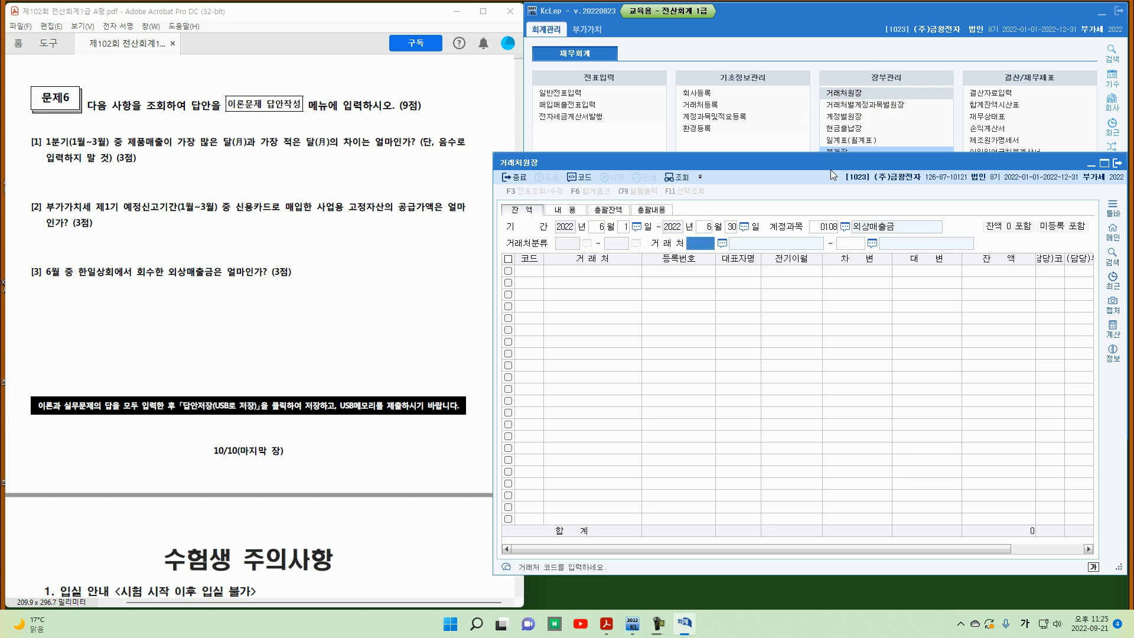
key(F2)
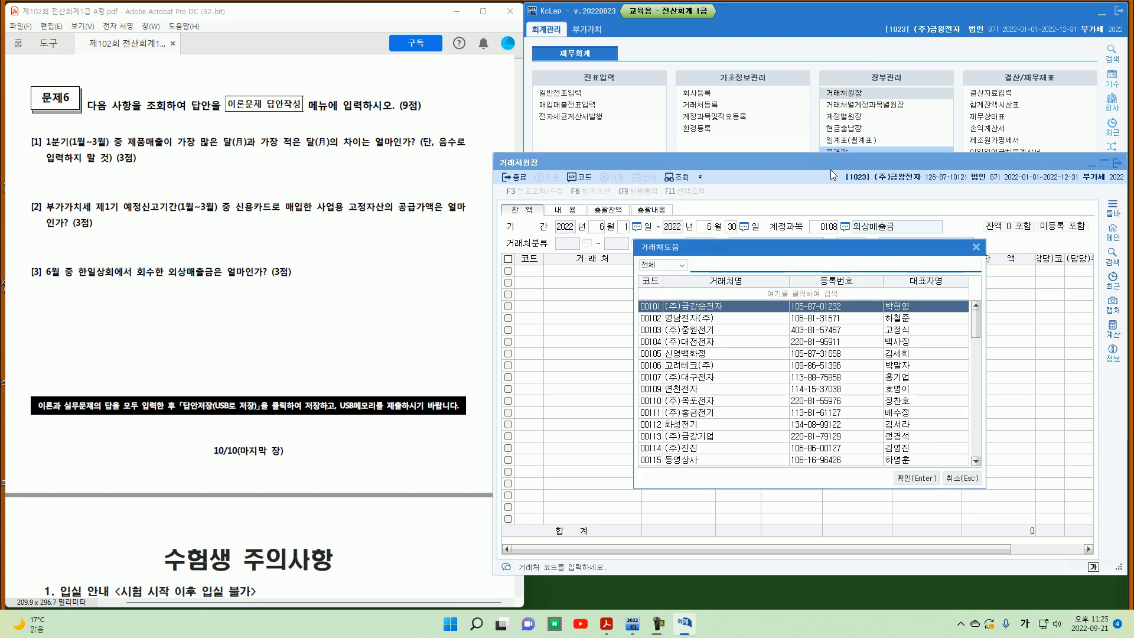
text(한일)
key(Return)
key(Return)
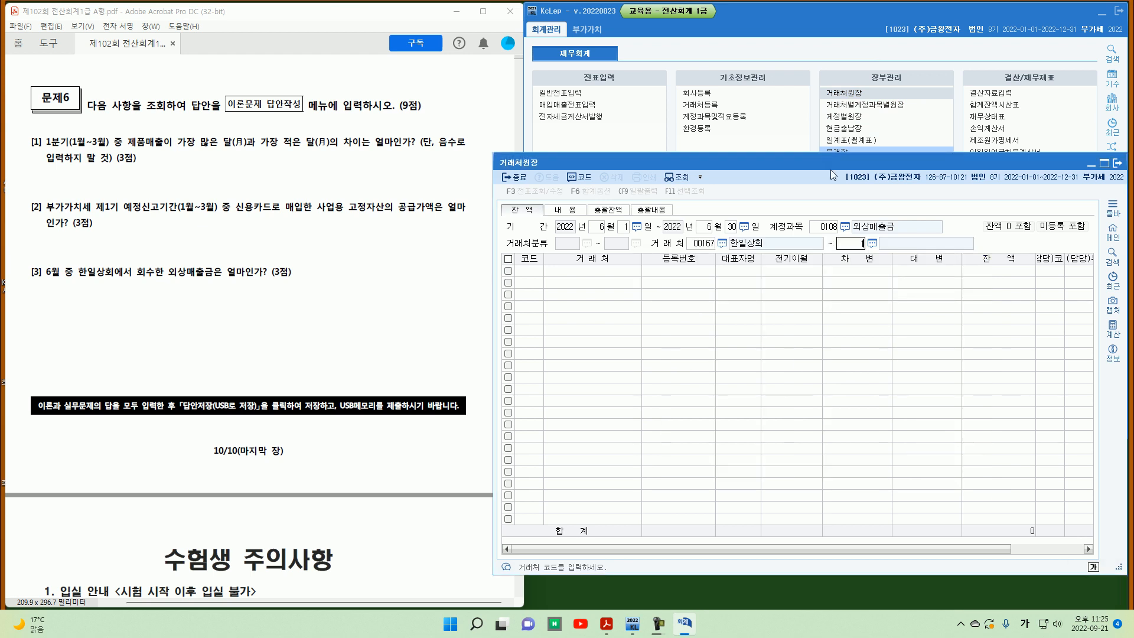
key(Return)
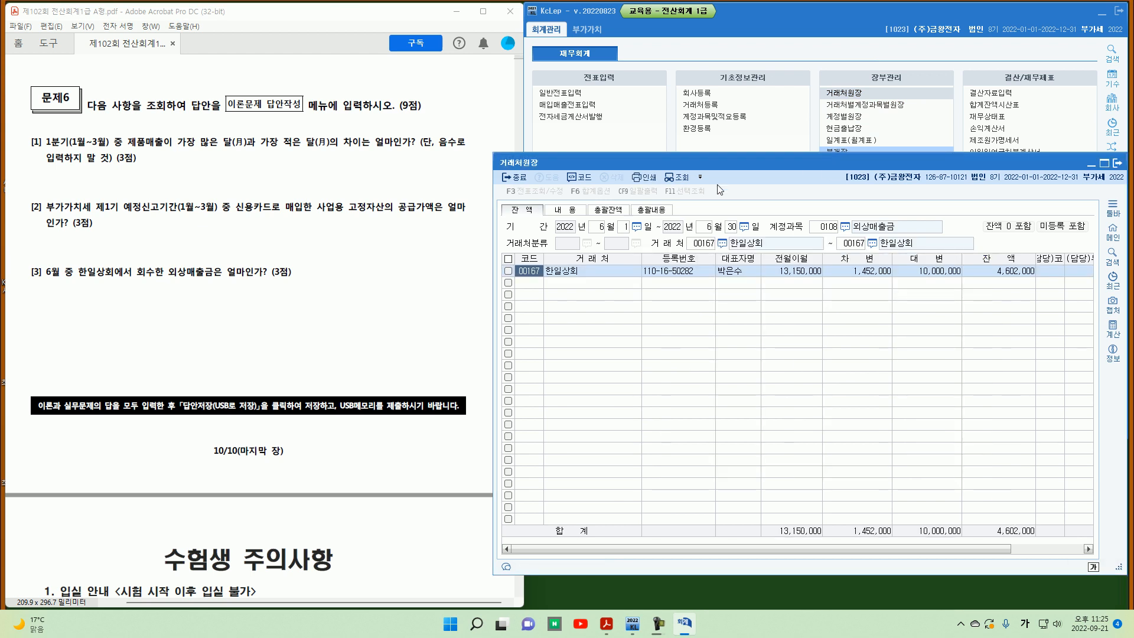
Step: Inspect 한일상회's June 외상매출금 transaction details, then close the customer ledger
double_click(856, 275)
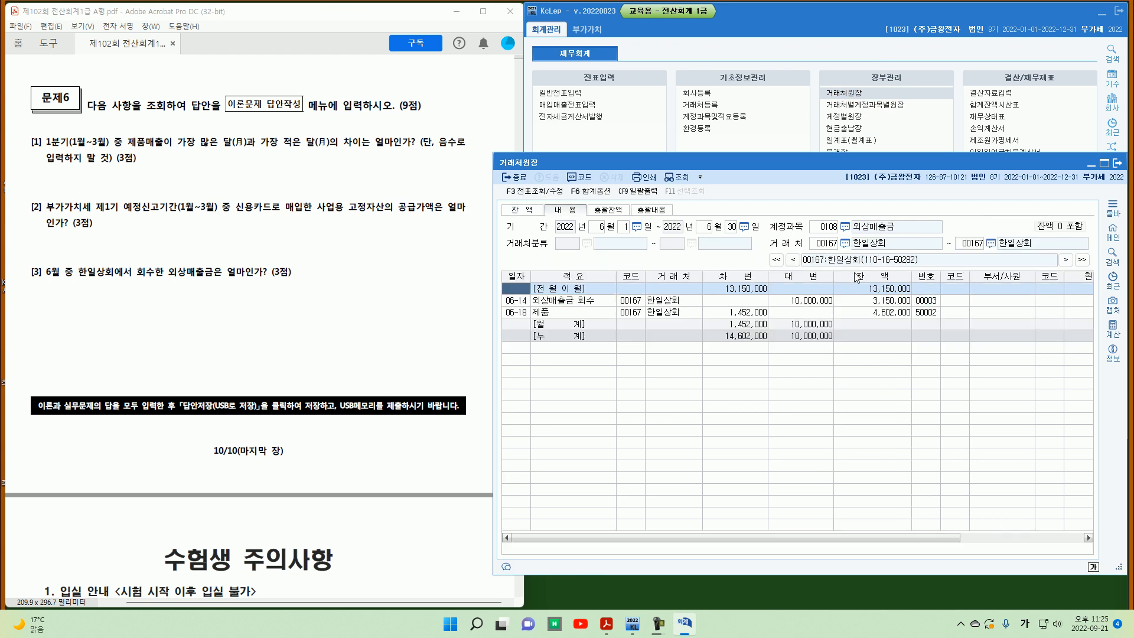
click(800, 301)
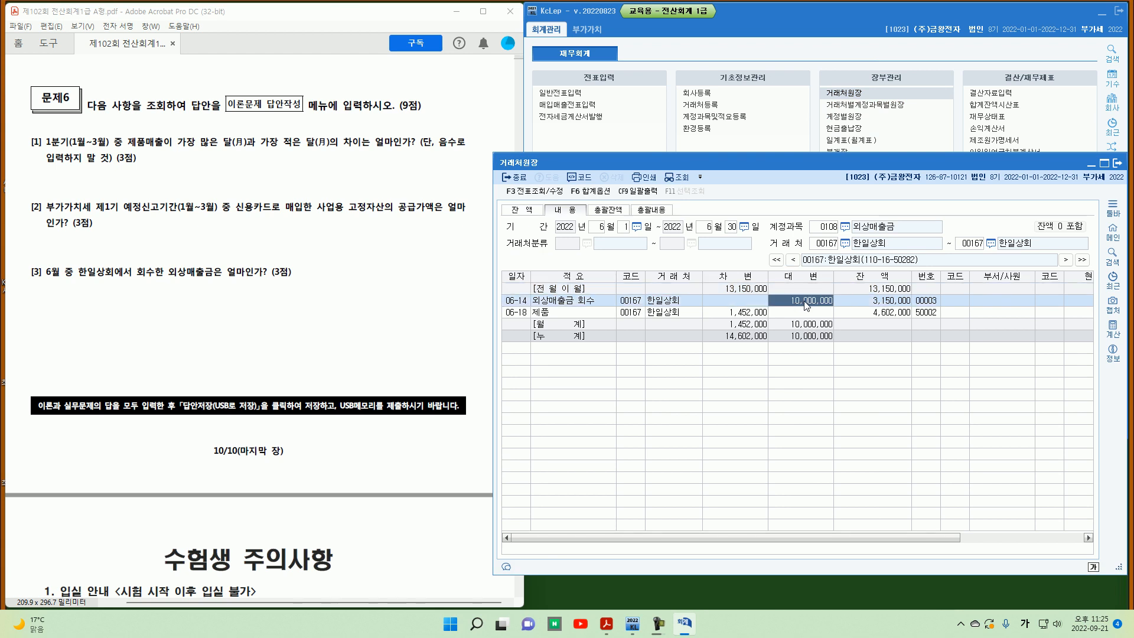
click(534, 215)
click(919, 273)
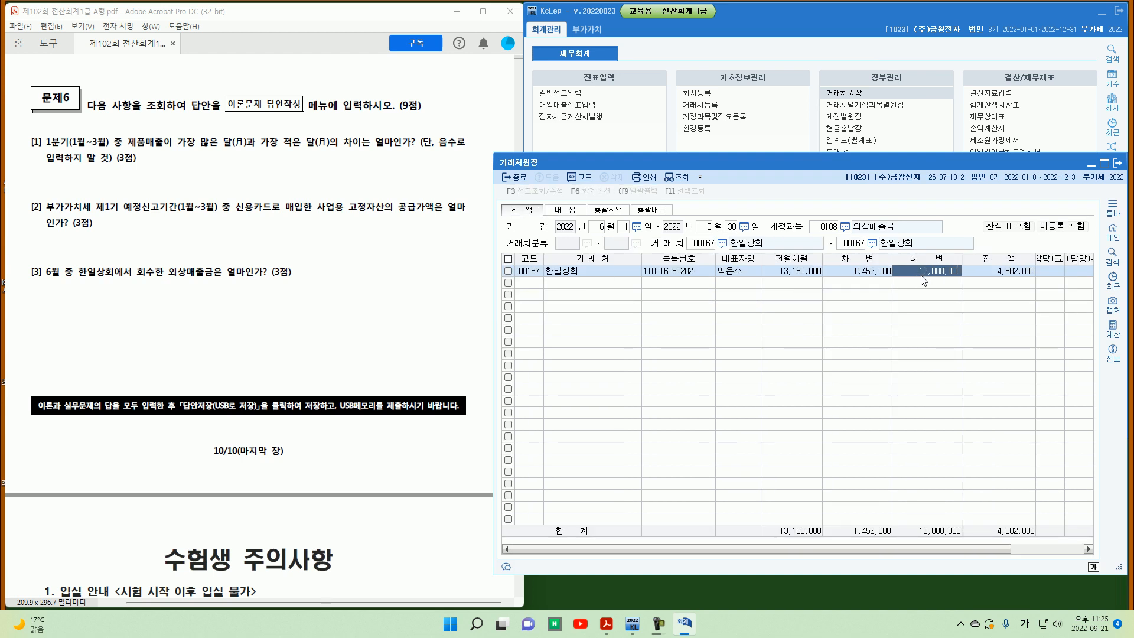
click(1116, 163)
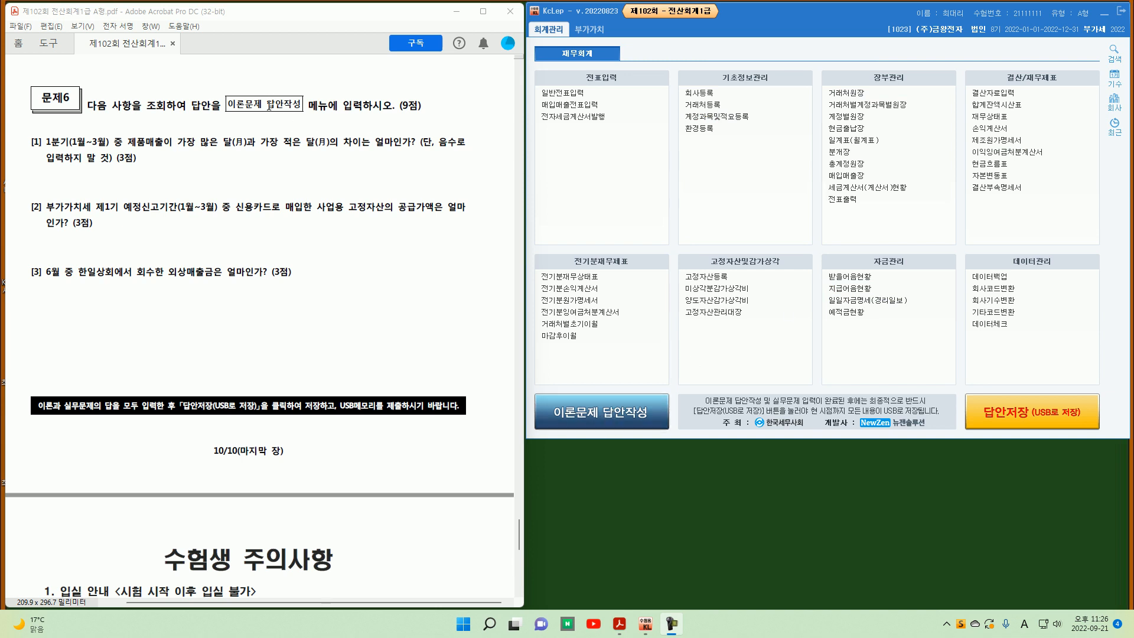
Step: Open the theory answer form and enter 61,858,180 as practical answer [1]
click(597, 416)
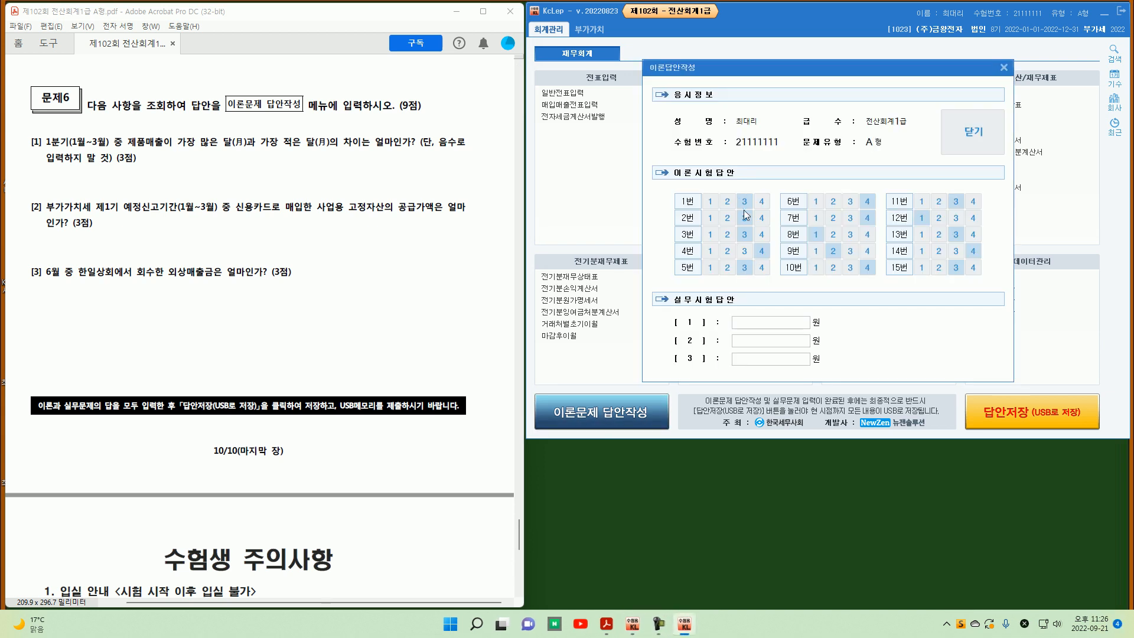
click(763, 329)
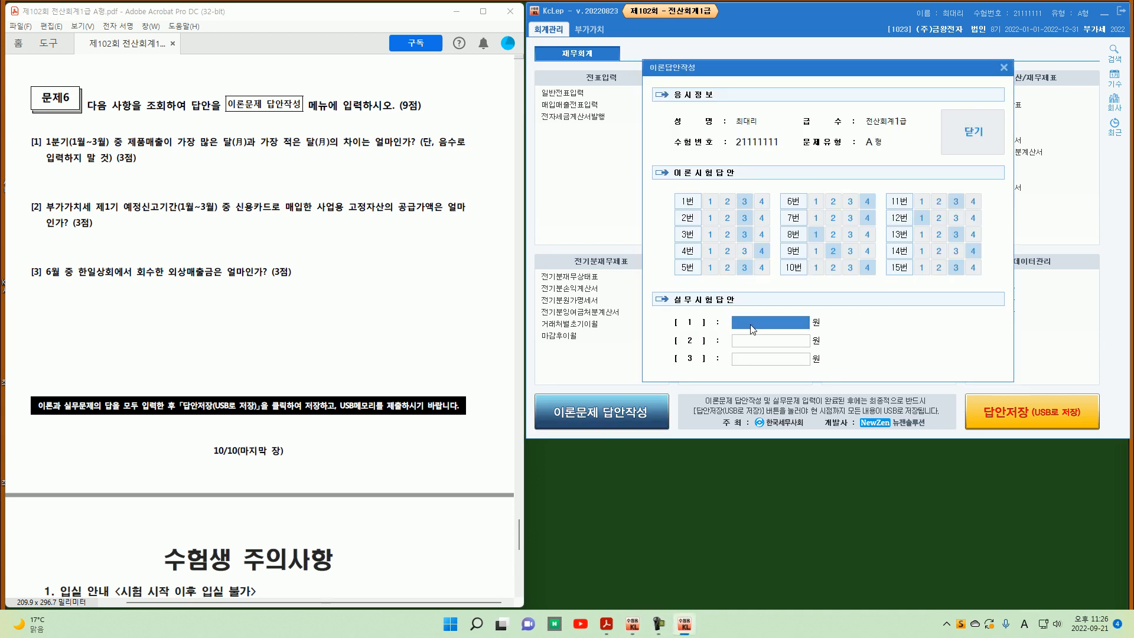
text(61888080)
key(BackSpace)
key(BackSpace)
text(180)
key(Return)
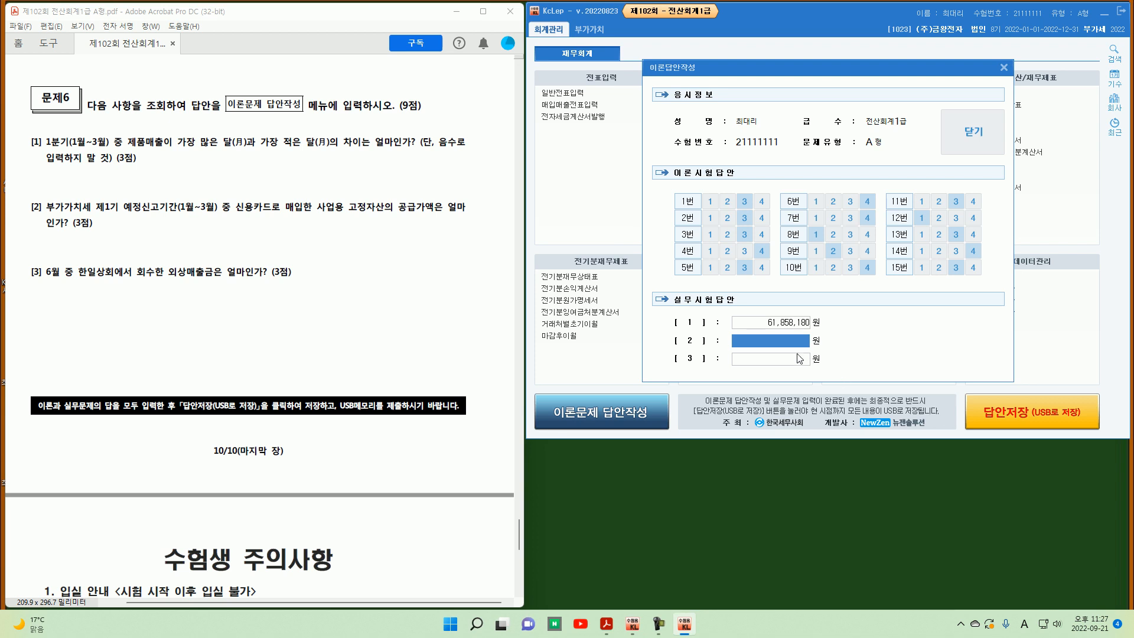
Step: Enter 3,500,000 as practical answer [2] and 10,000,000 as answer [3], then close the answer form
text(3,500,000)
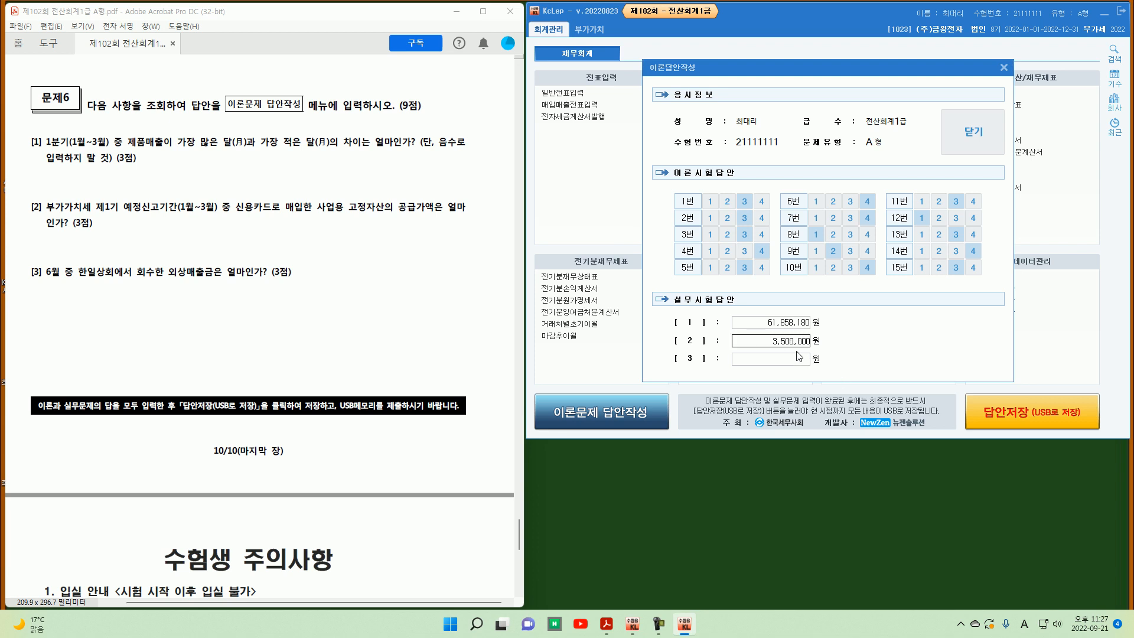
key(Return)
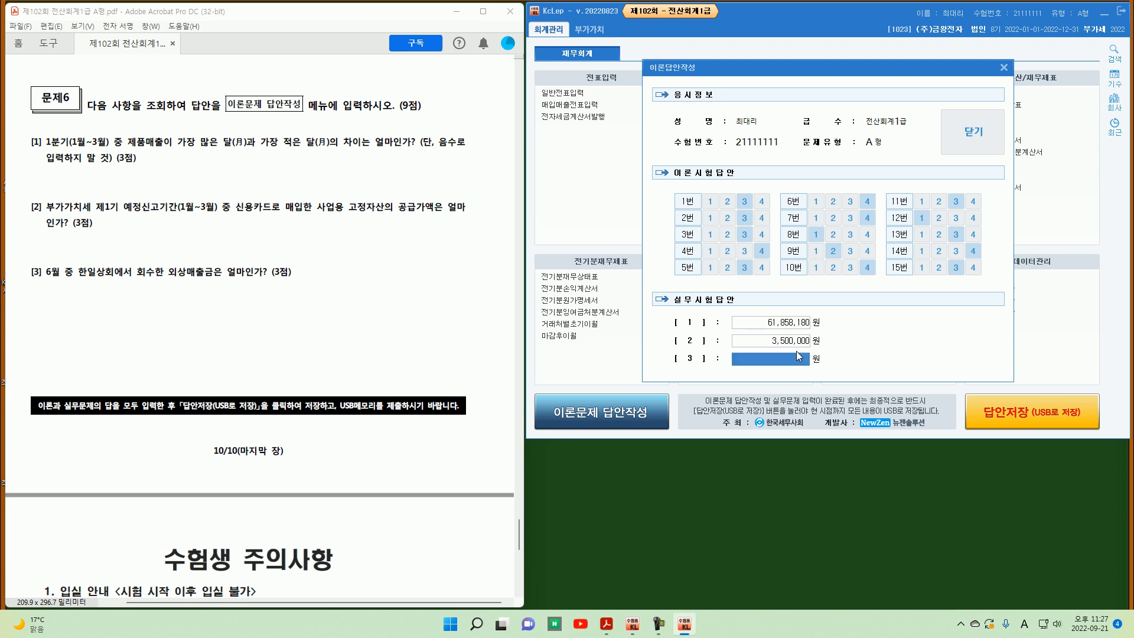
text(10000000)
key(Return)
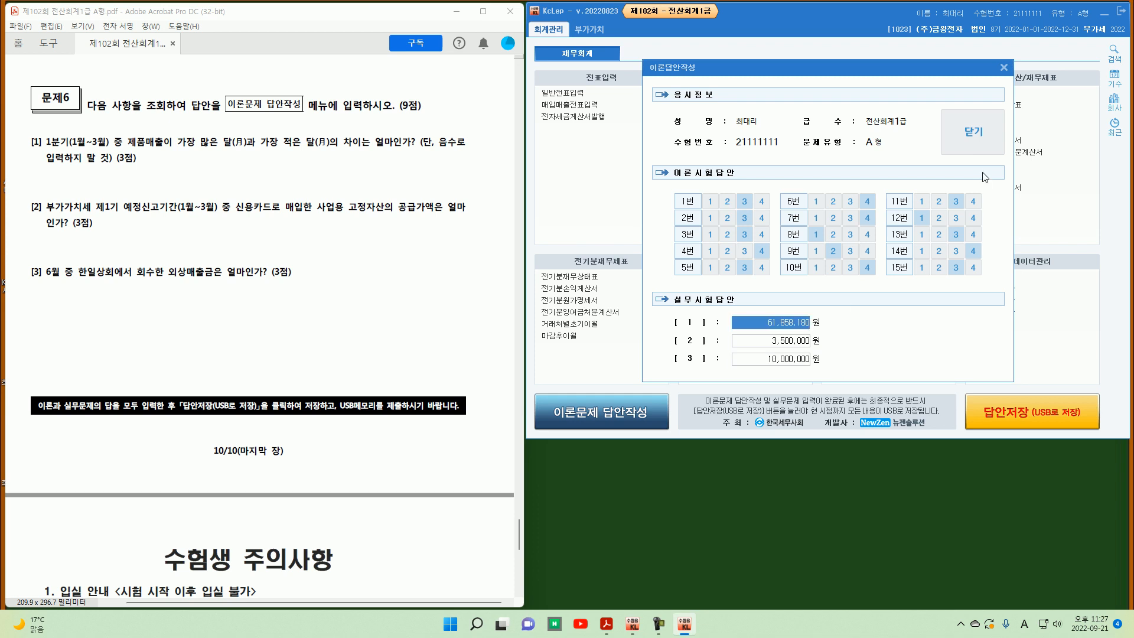
click(972, 137)
click(660, 347)
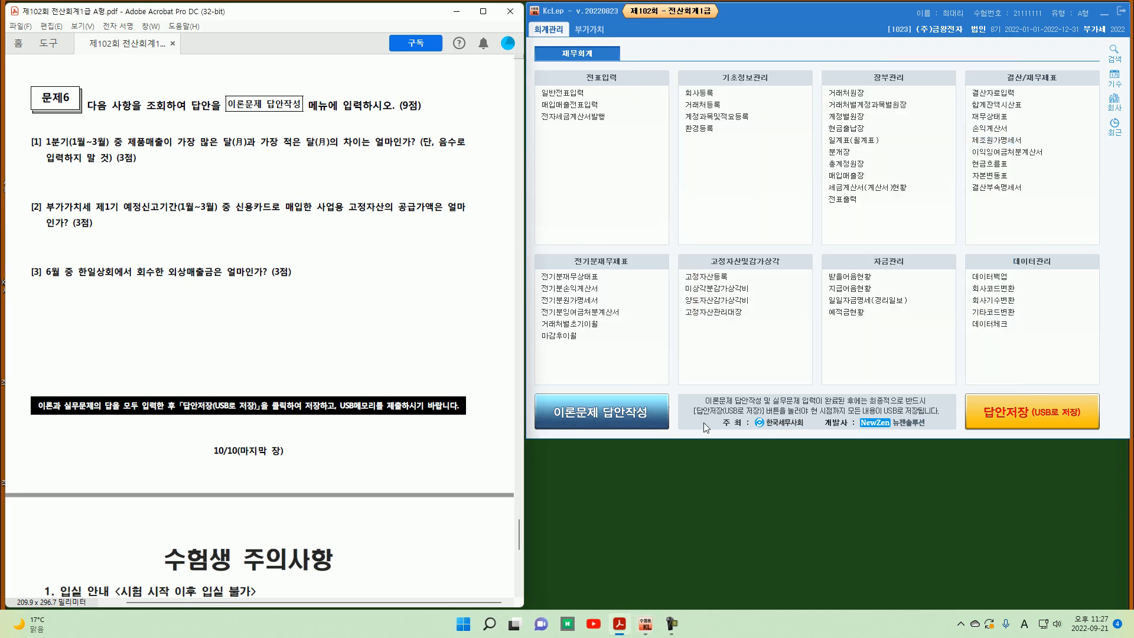
Step: Save all answers to the USB and acknowledge the save
click(1001, 412)
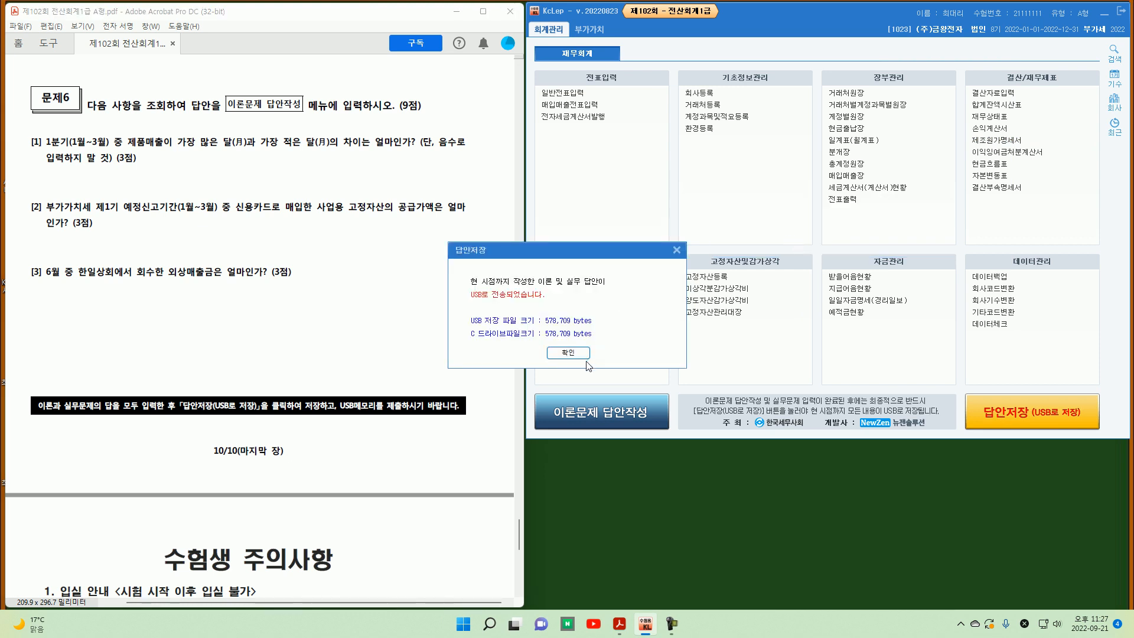
click(598, 353)
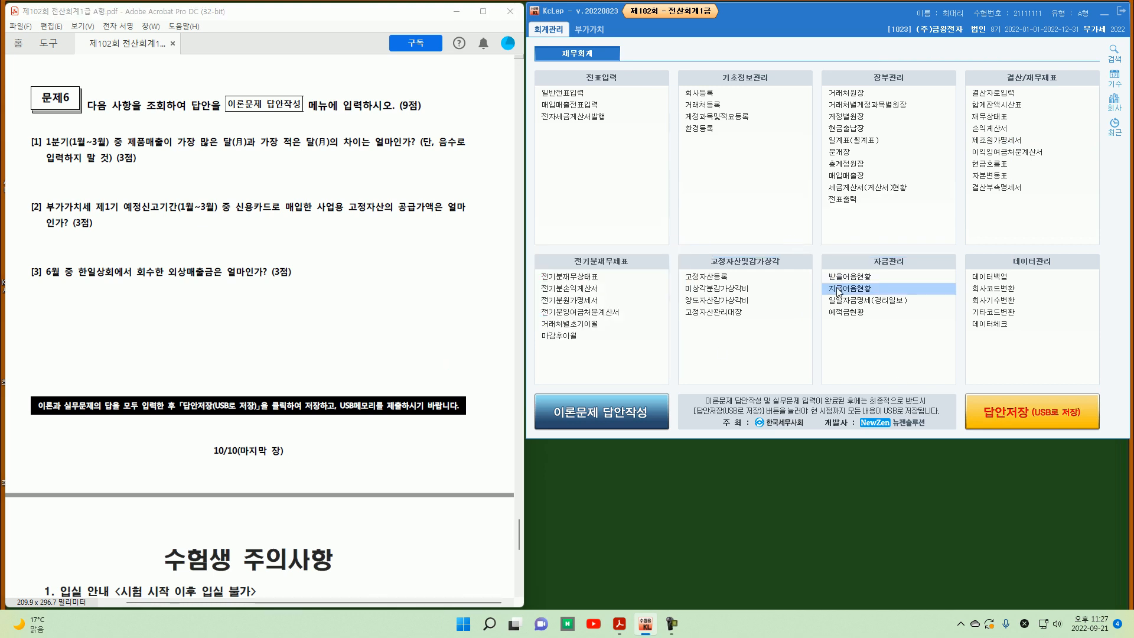